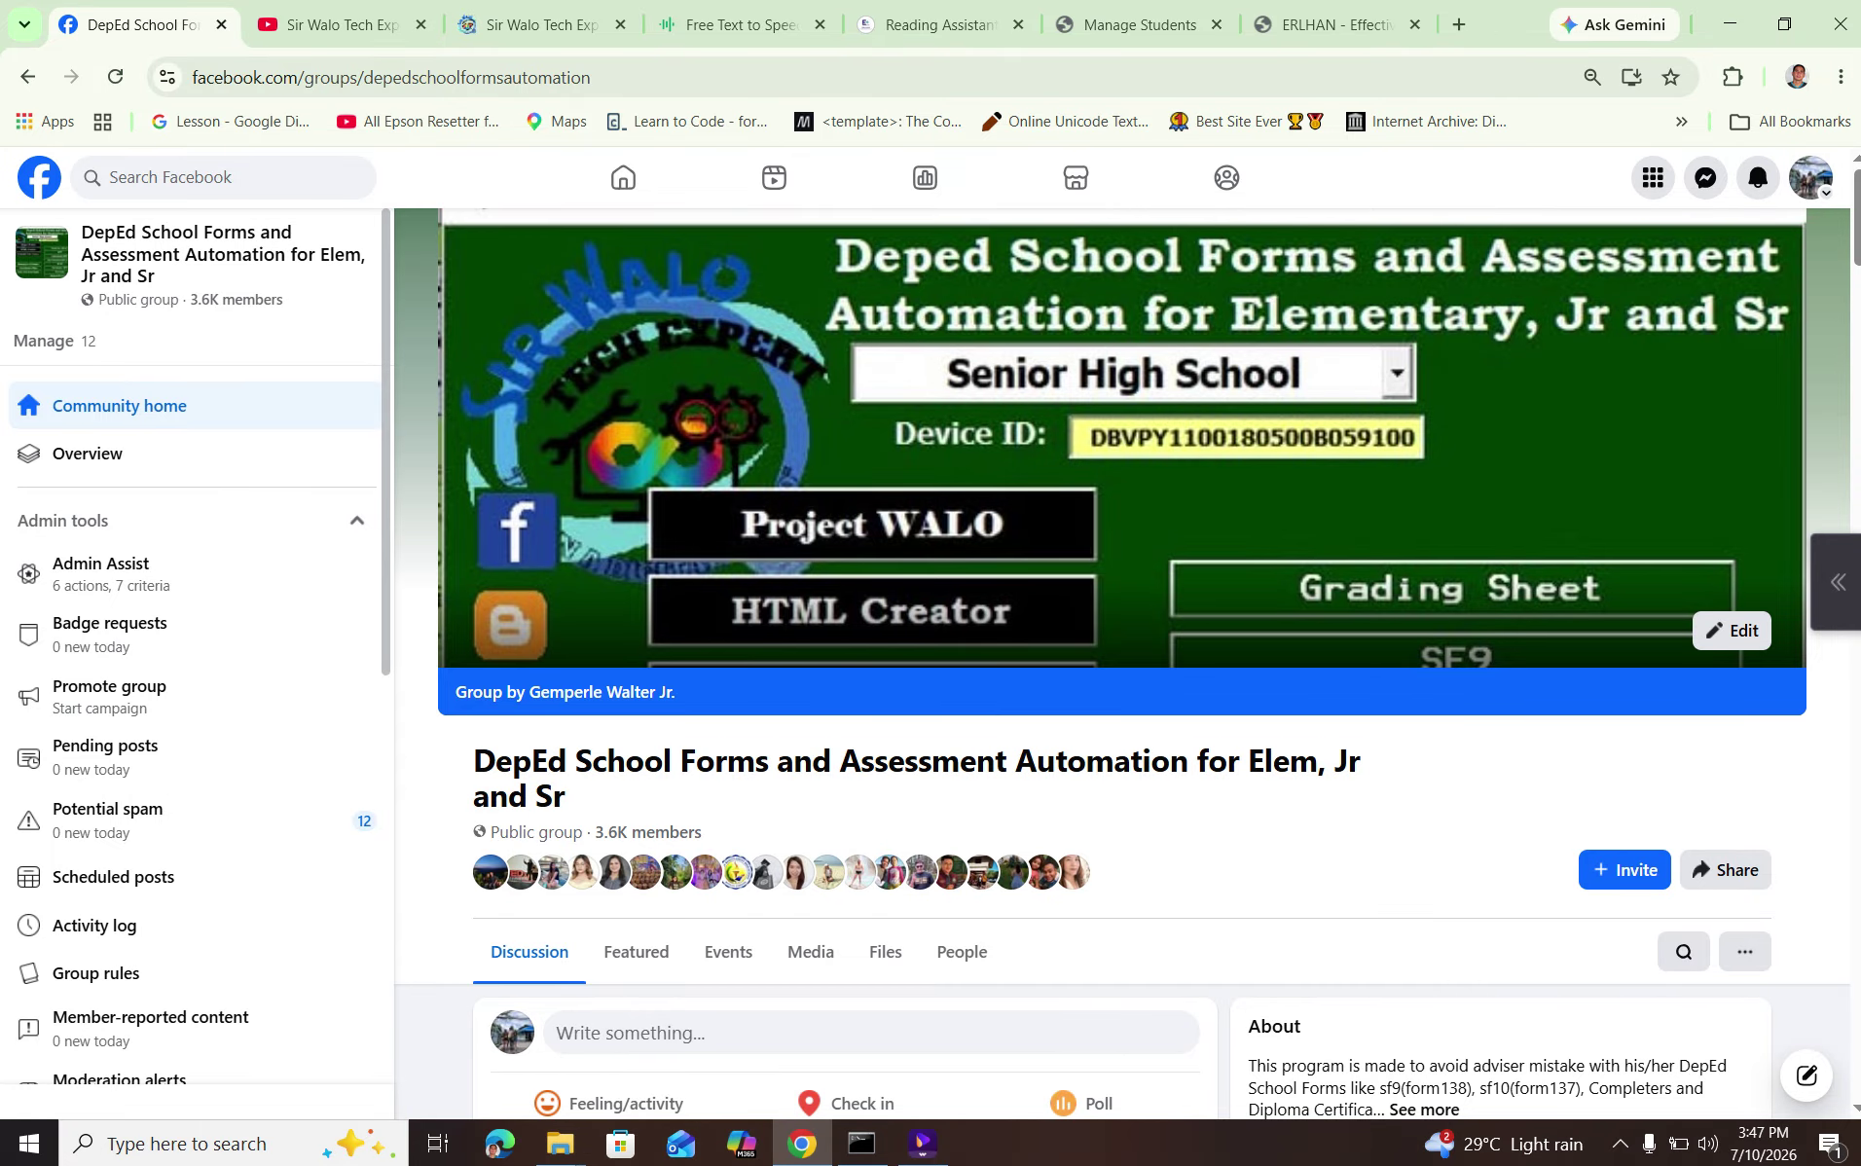
Step: Look over the DepEd School Forms Facebook group page and the Sir Walo Tech Expert YouTube channel page
scroll(662, 808, down, 5)
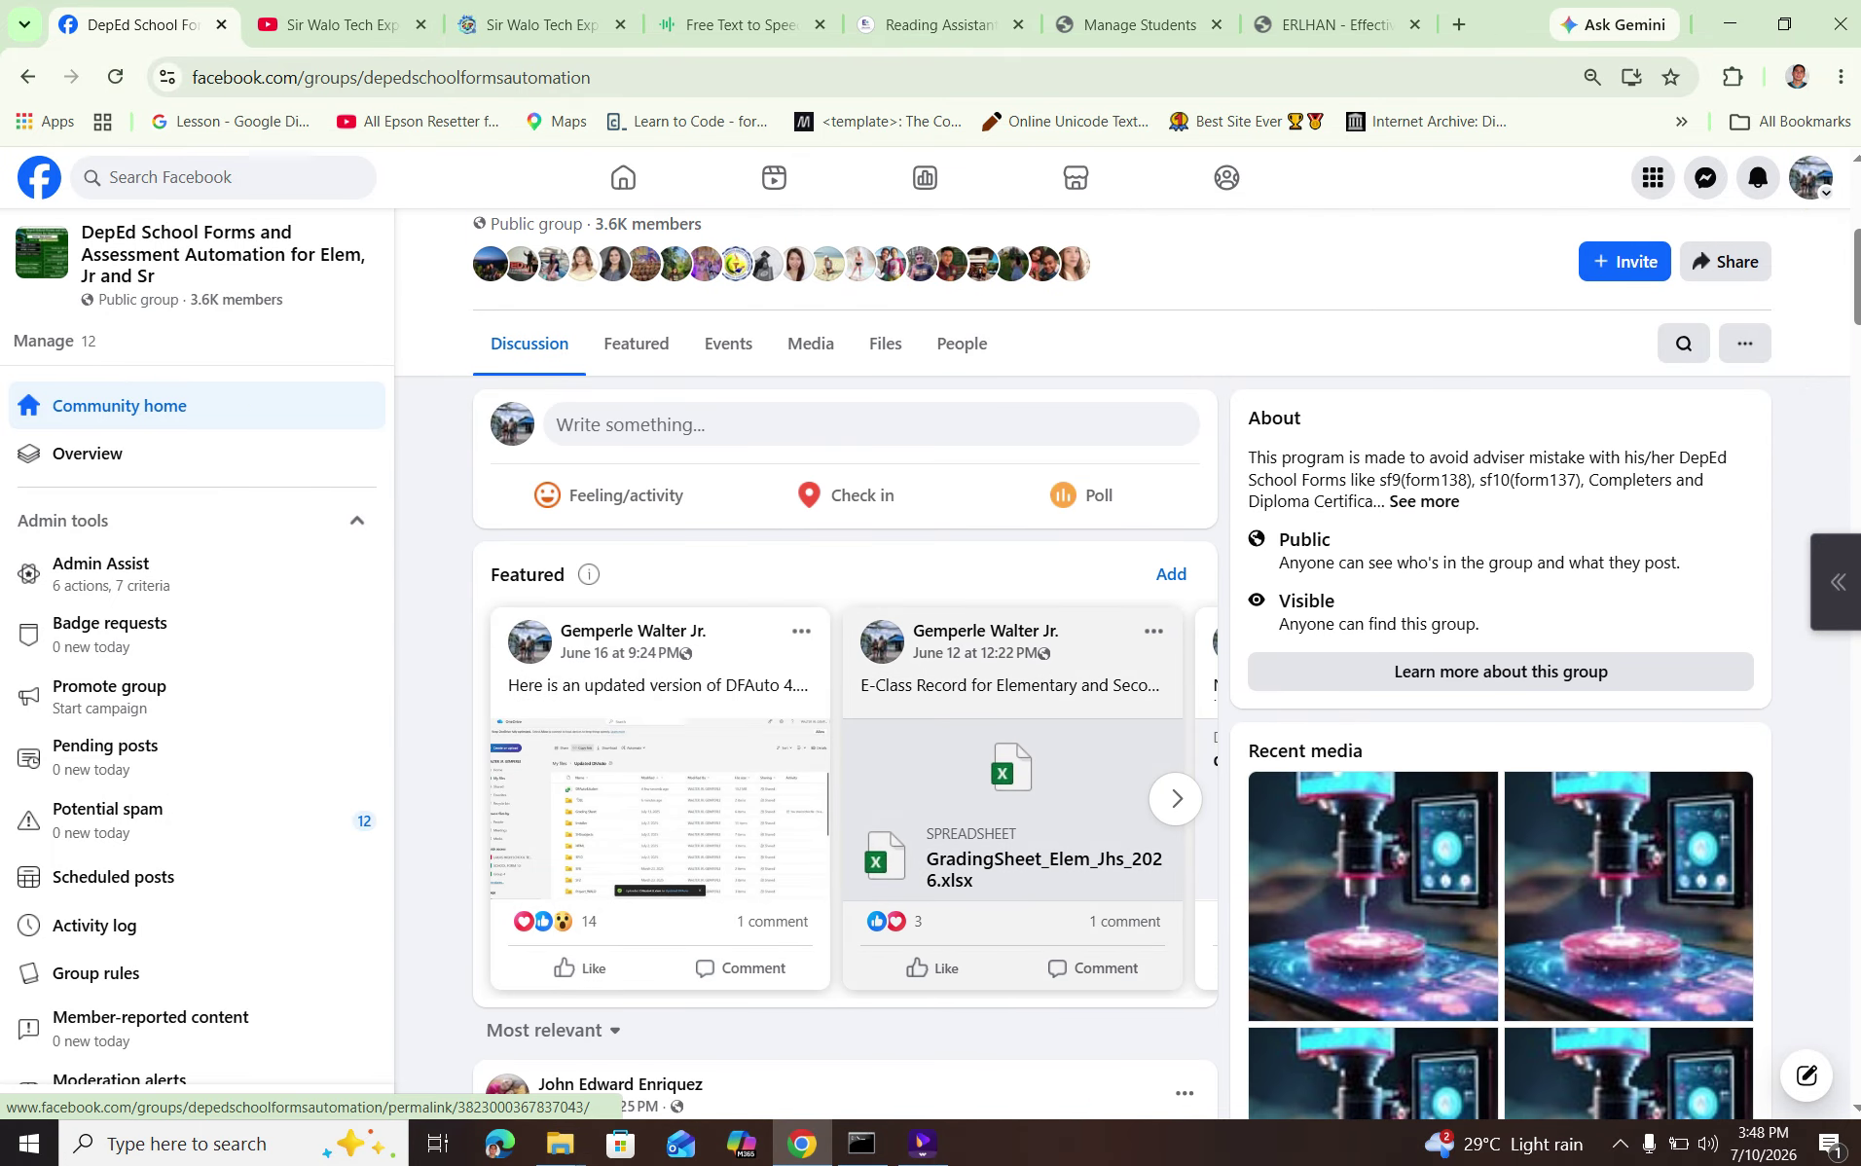
scroll(1128, 663, up, 5)
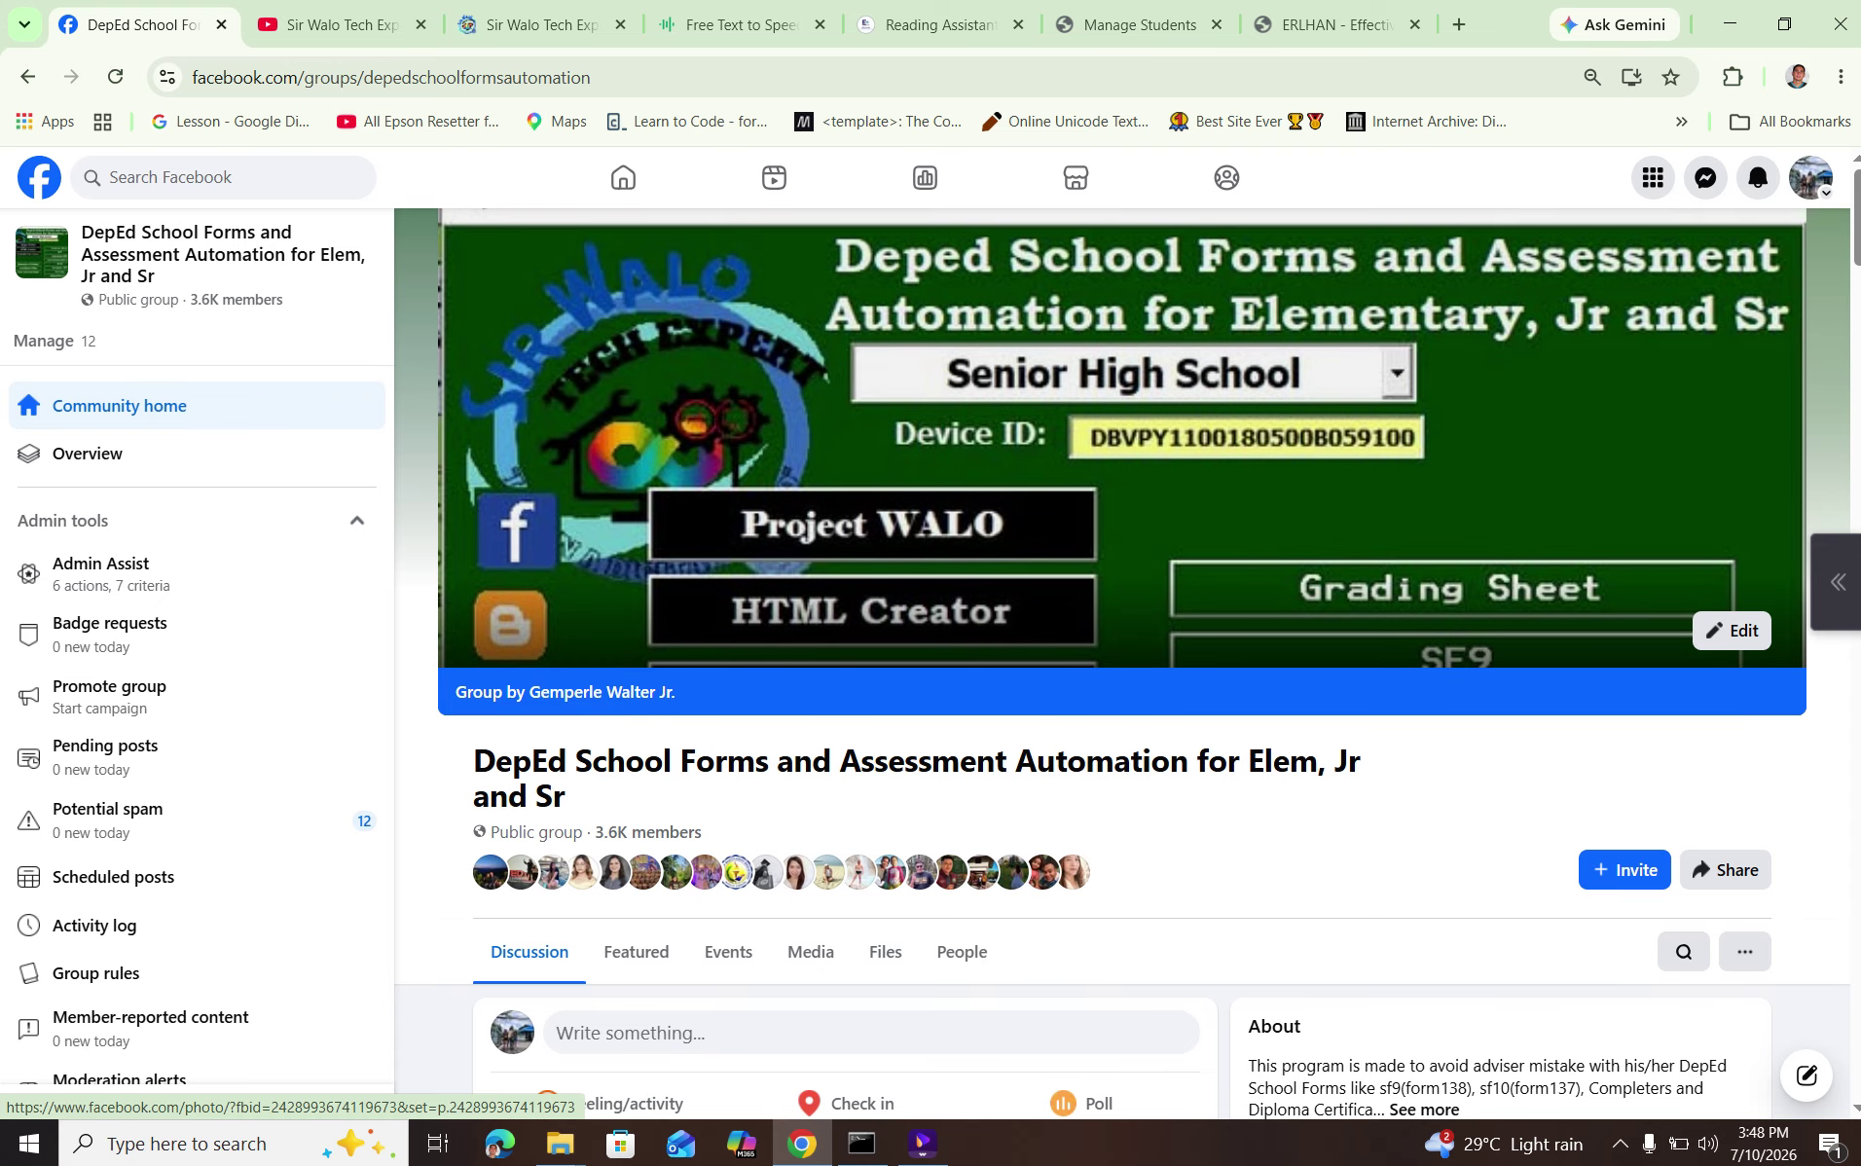
key(ctrl+Tab)
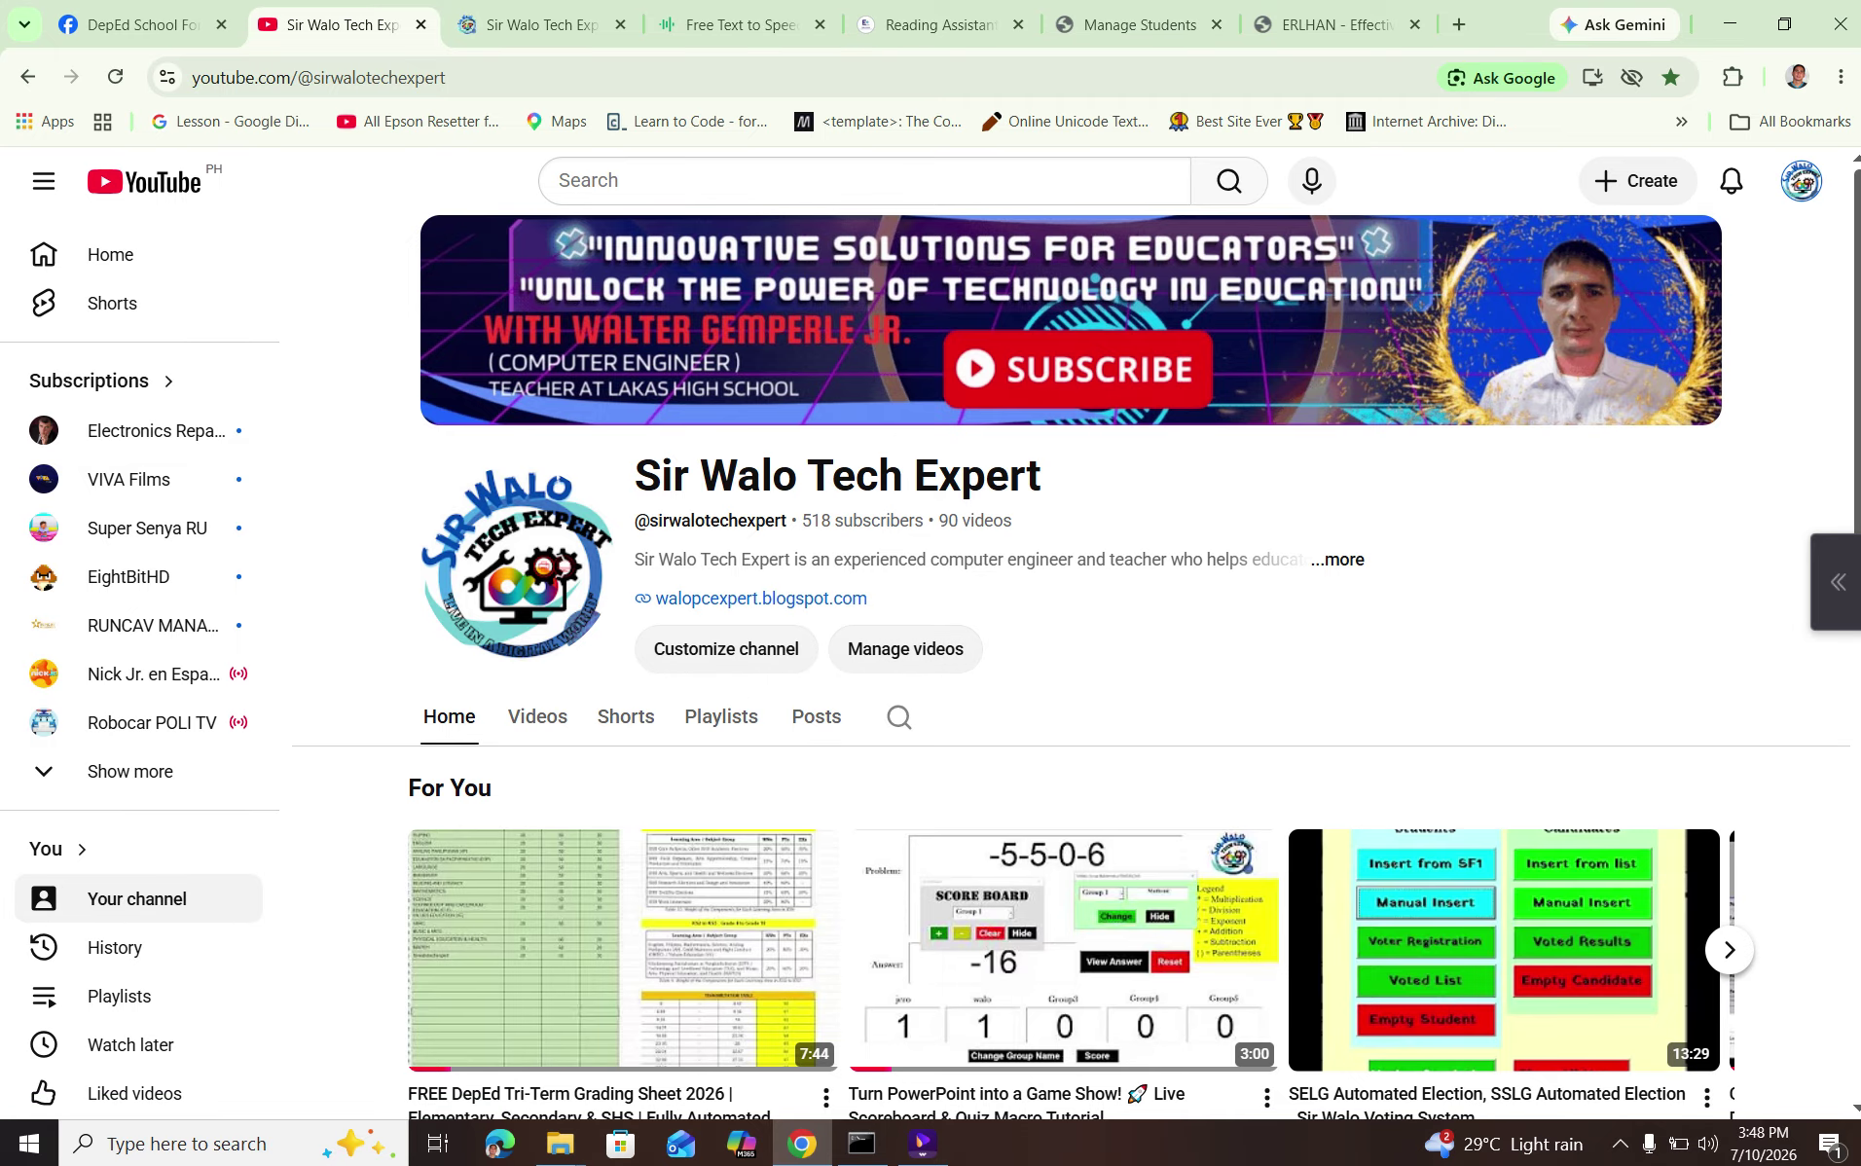
scroll(1070, 681, down, 8)
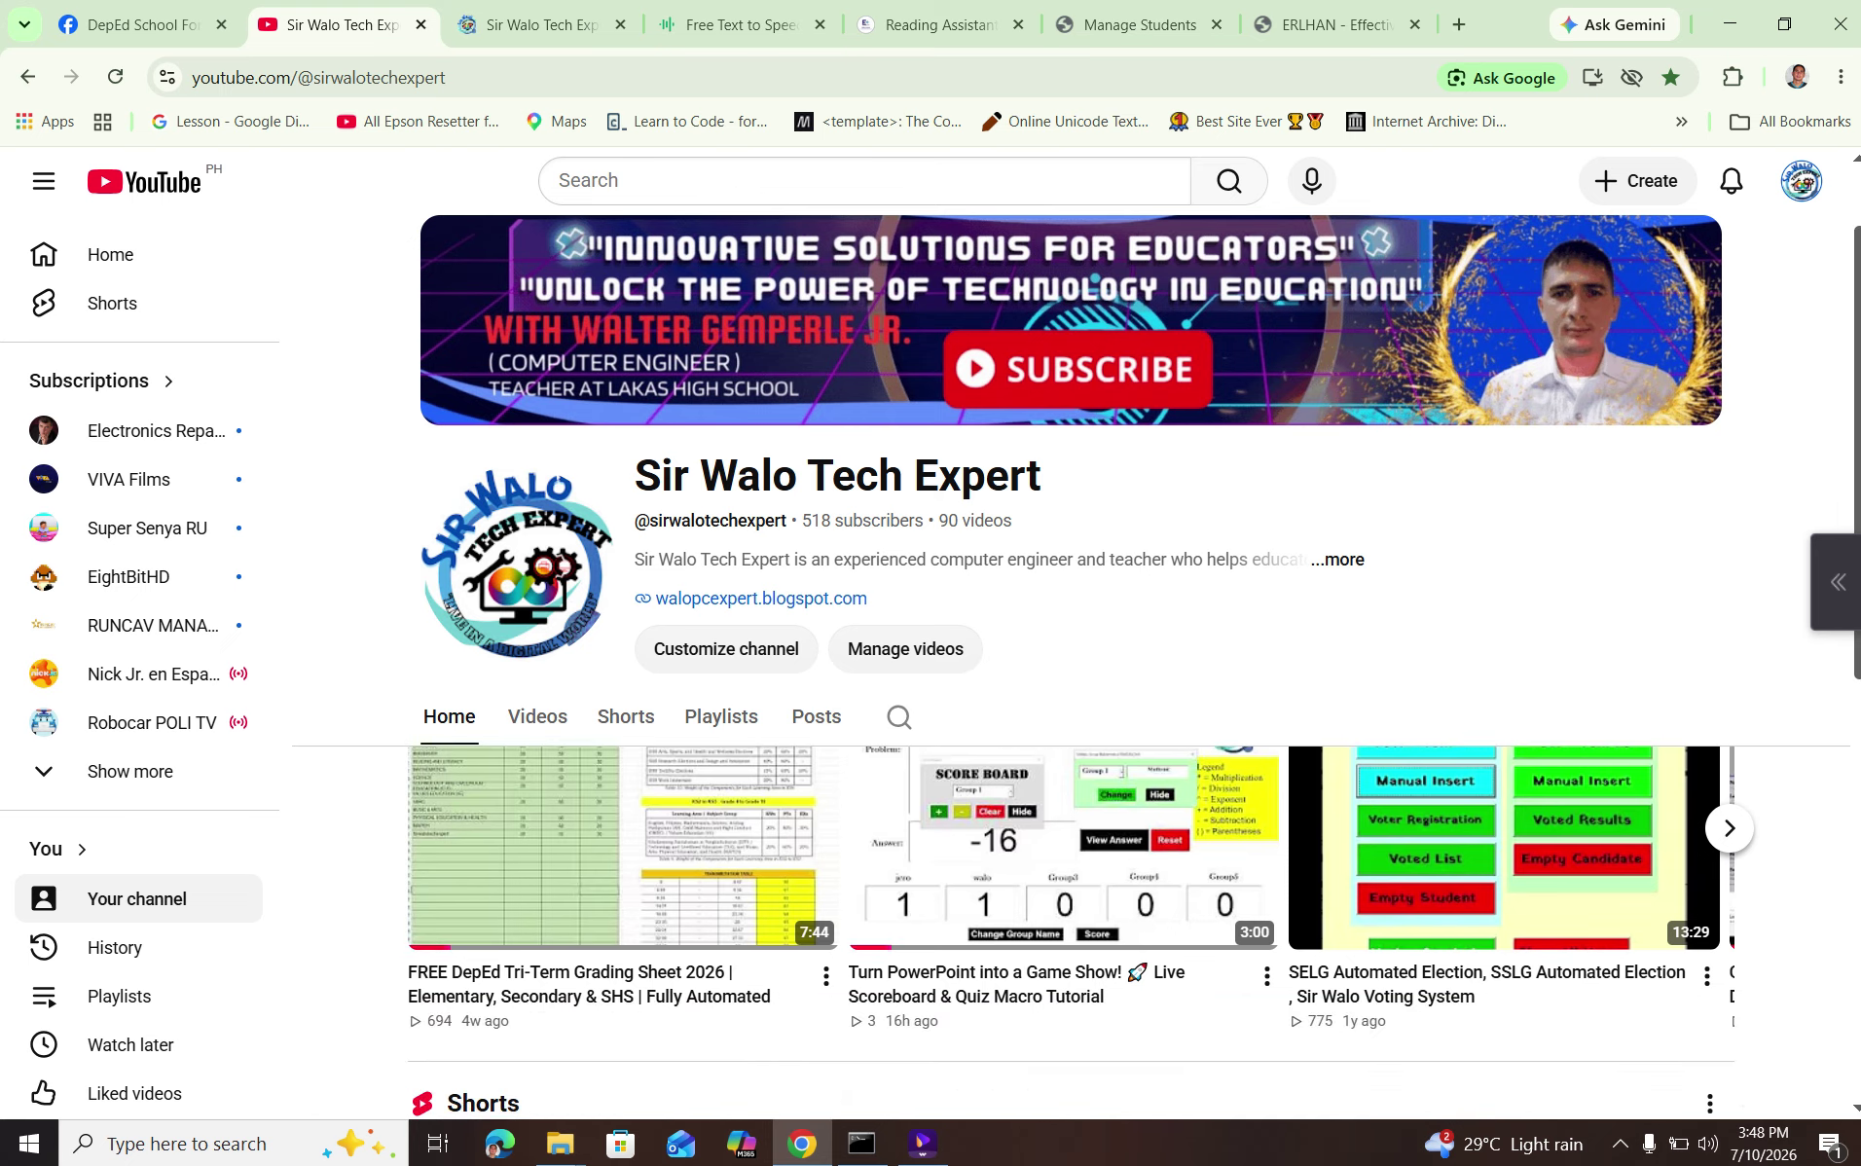
scroll(1071, 682, up, 7)
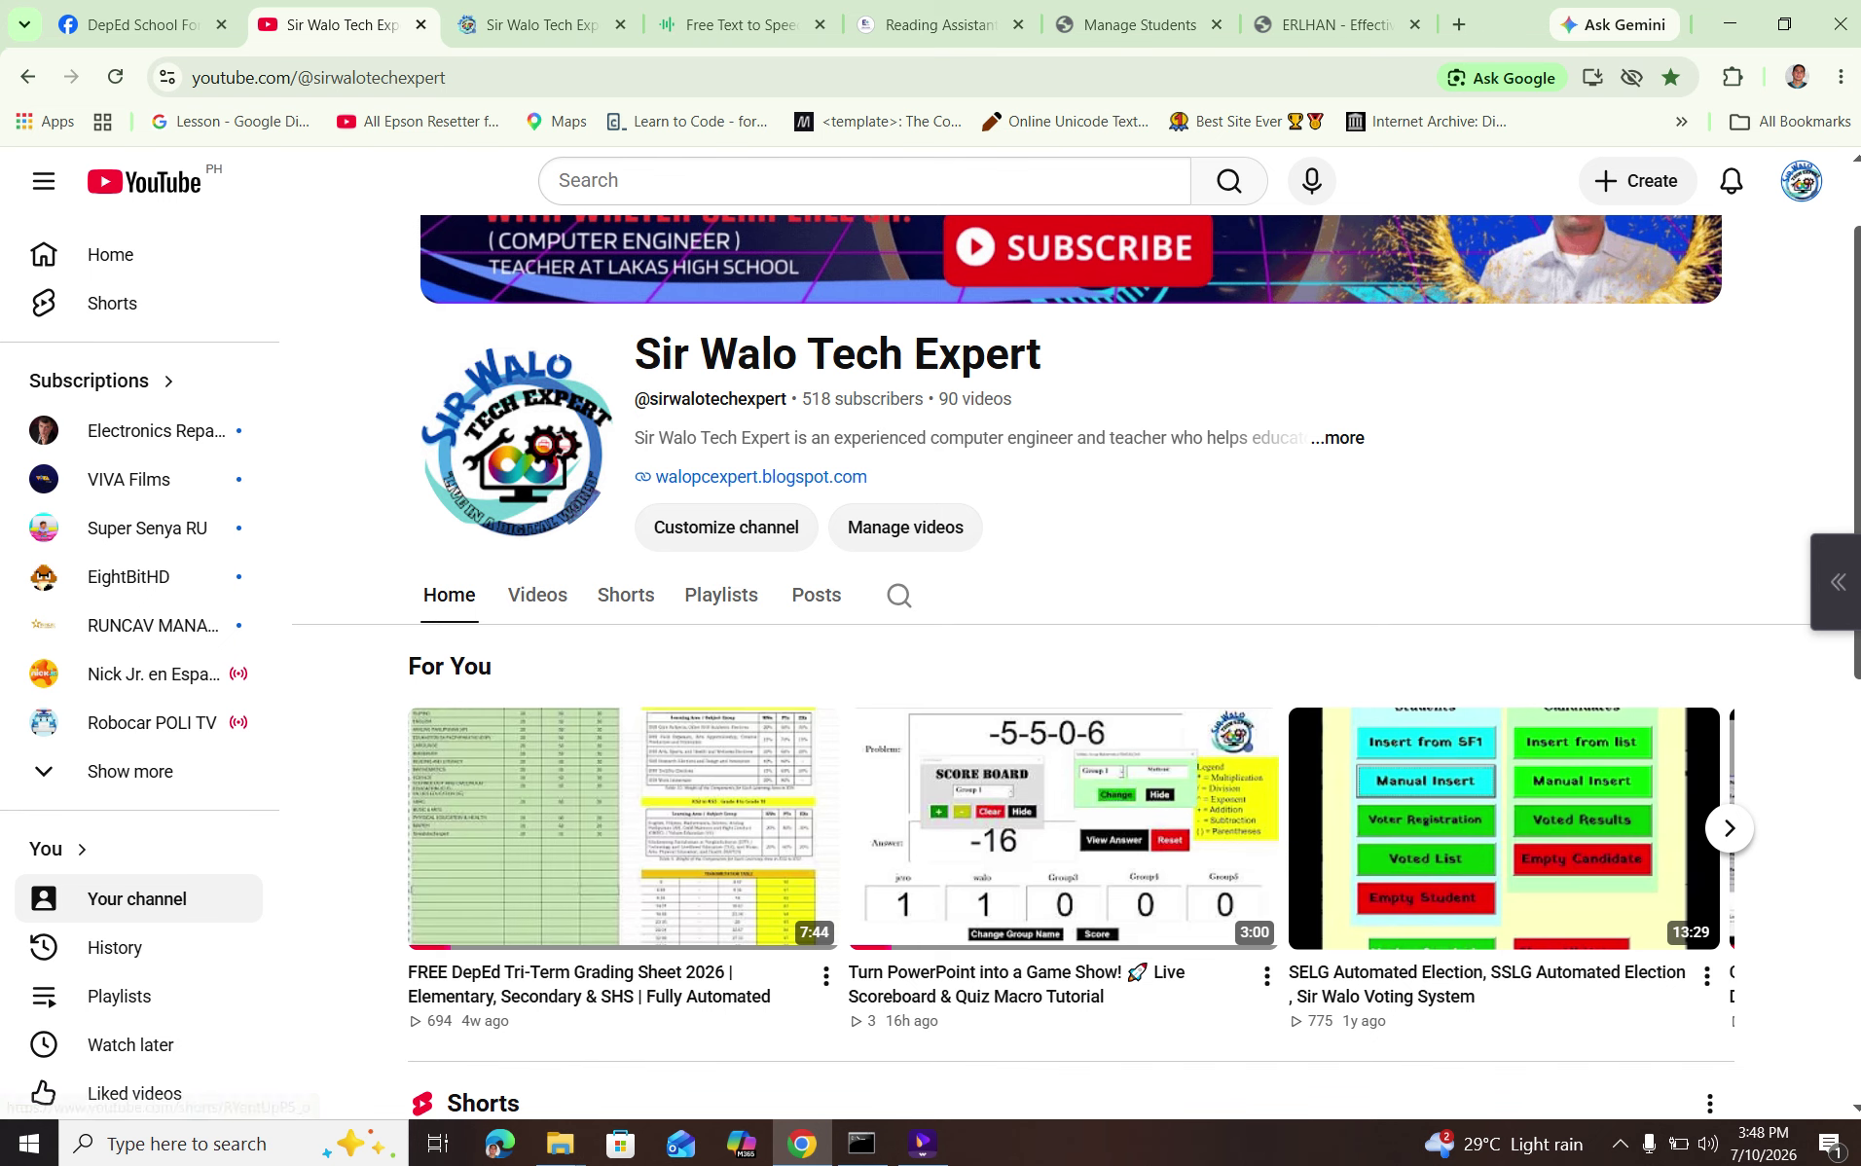
Step: View the Sir Walo Tech Expert blog and the free text-to-speech site, including its audio results area
click(533, 25)
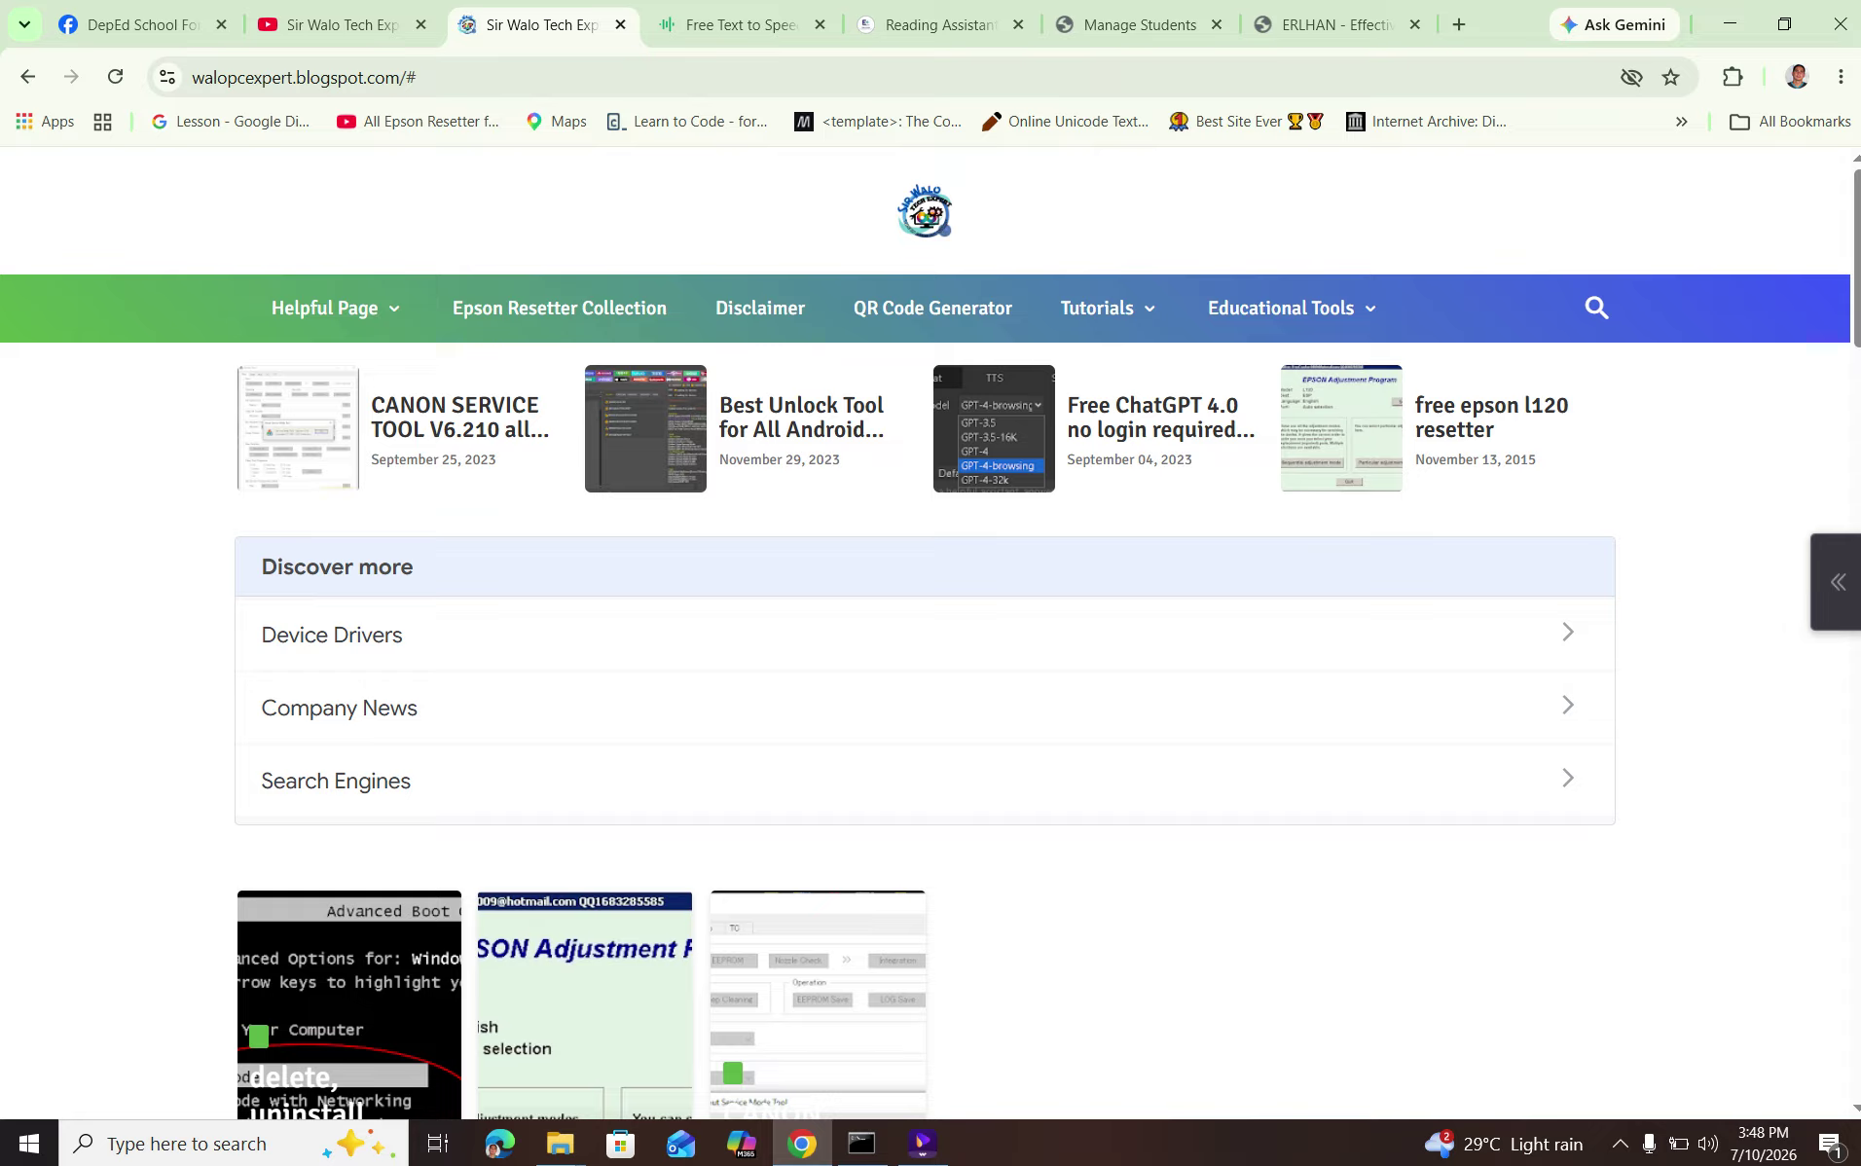
mouse_move(331, 307)
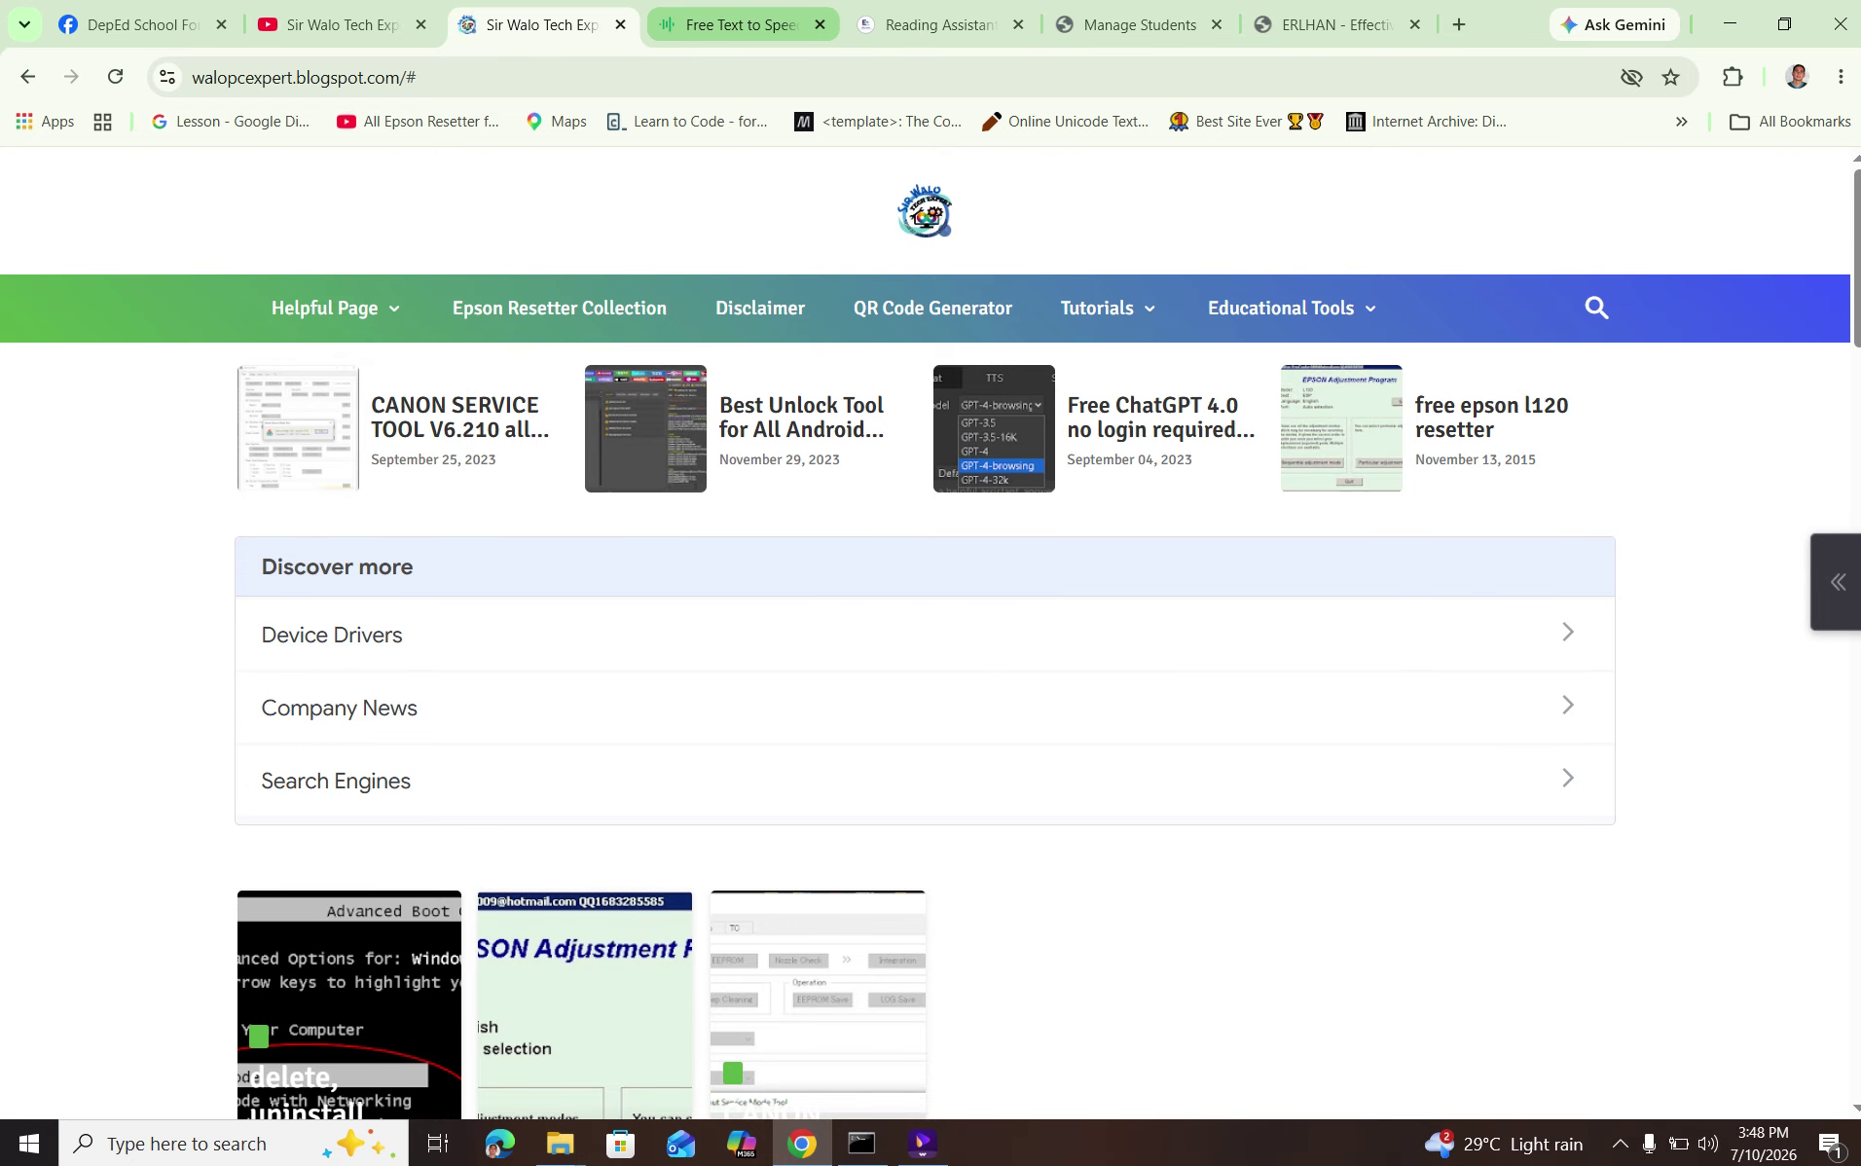
click(740, 24)
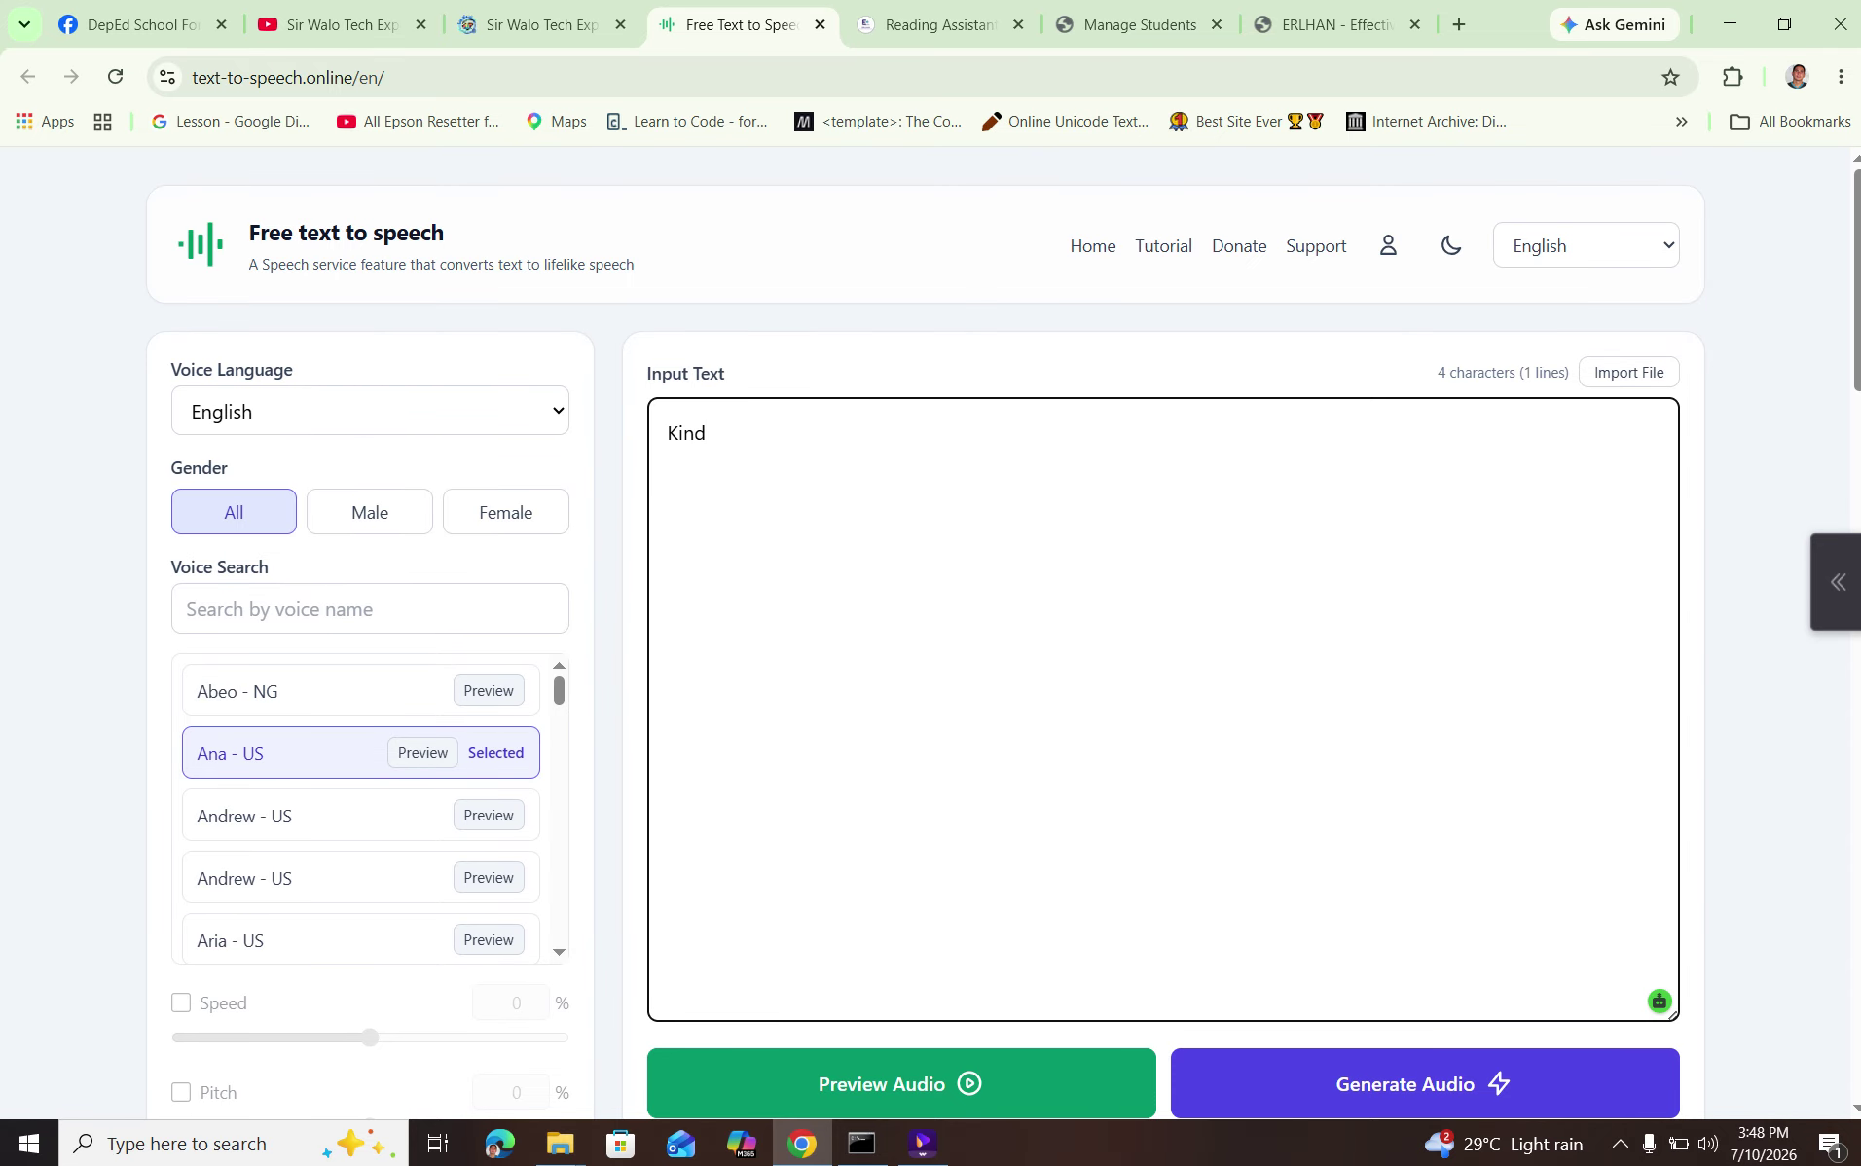
scroll(1163, 632, down, 5)
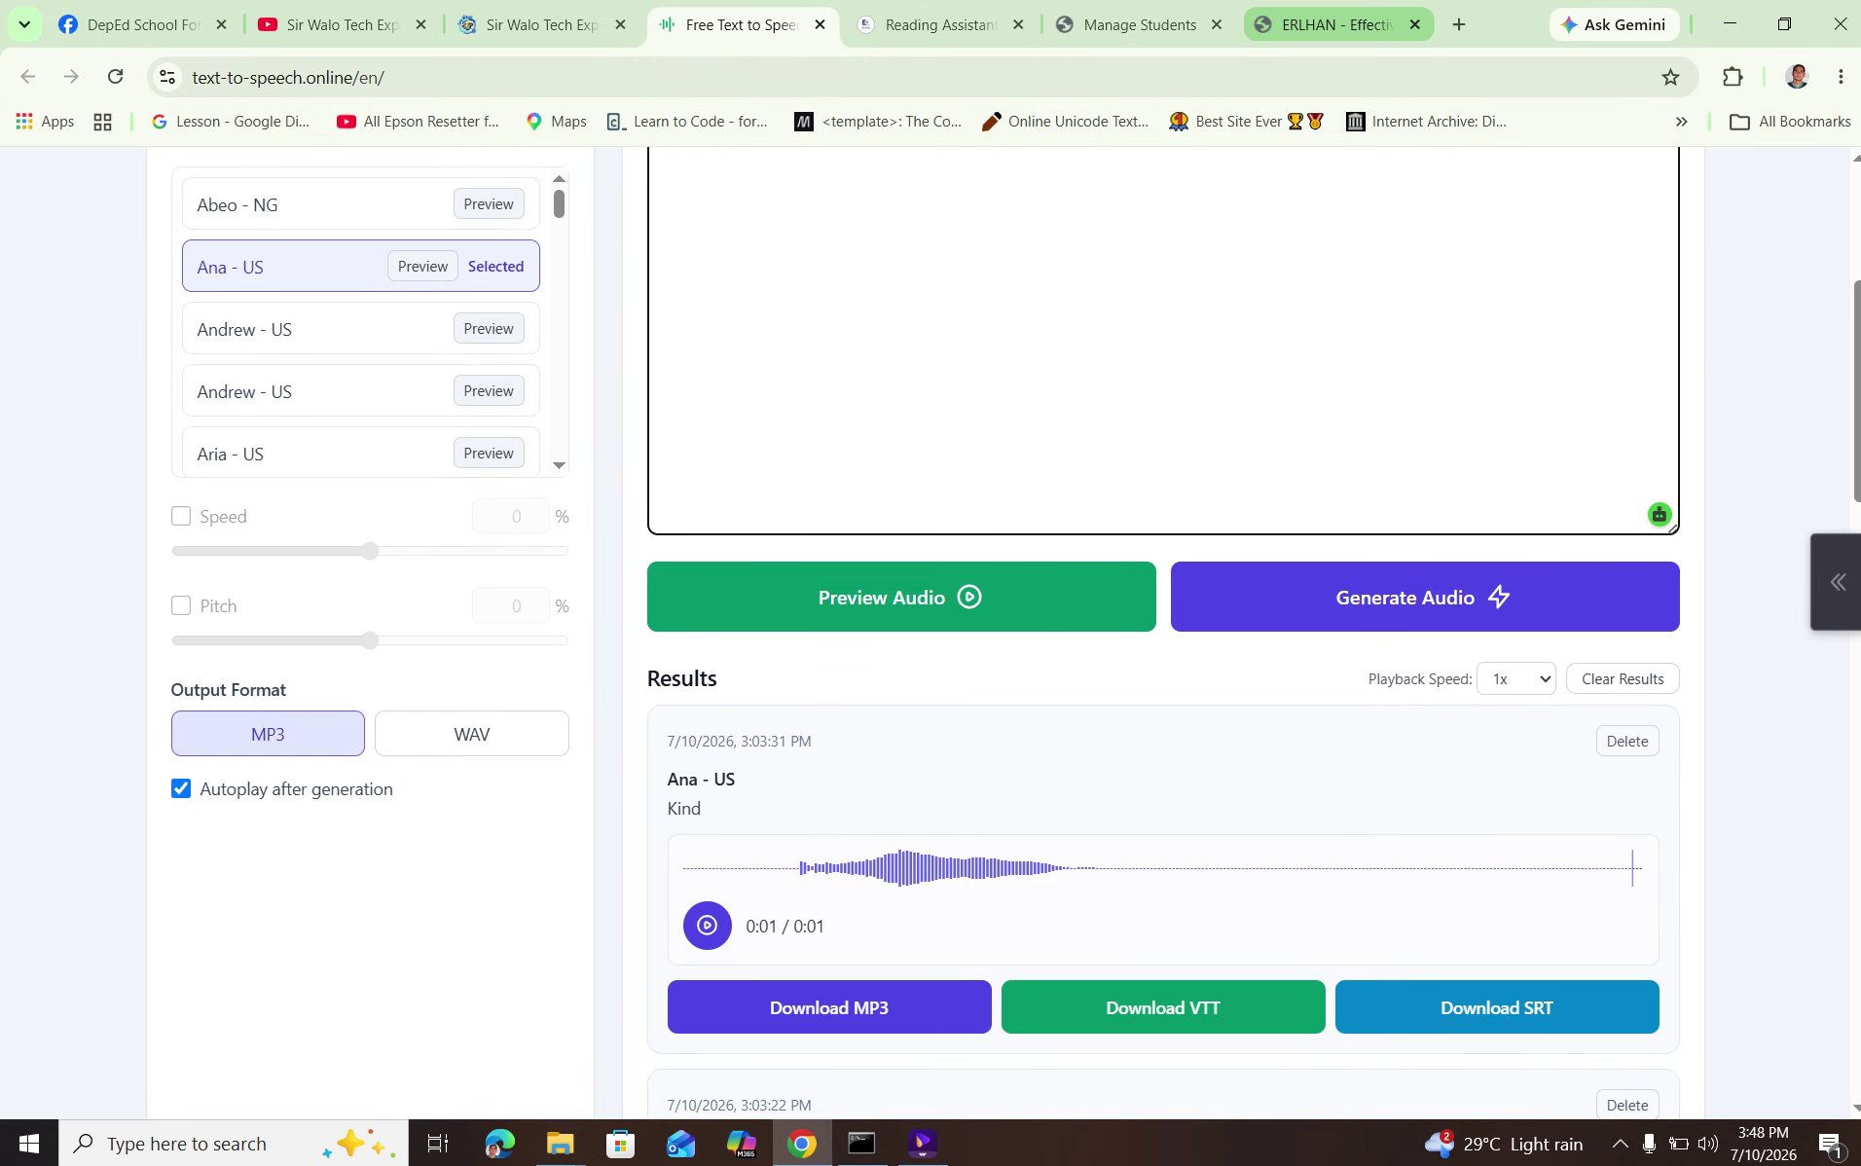
Step: Examine the ERLHAN landing page and the already open Reading Assistant page
click(1333, 24)
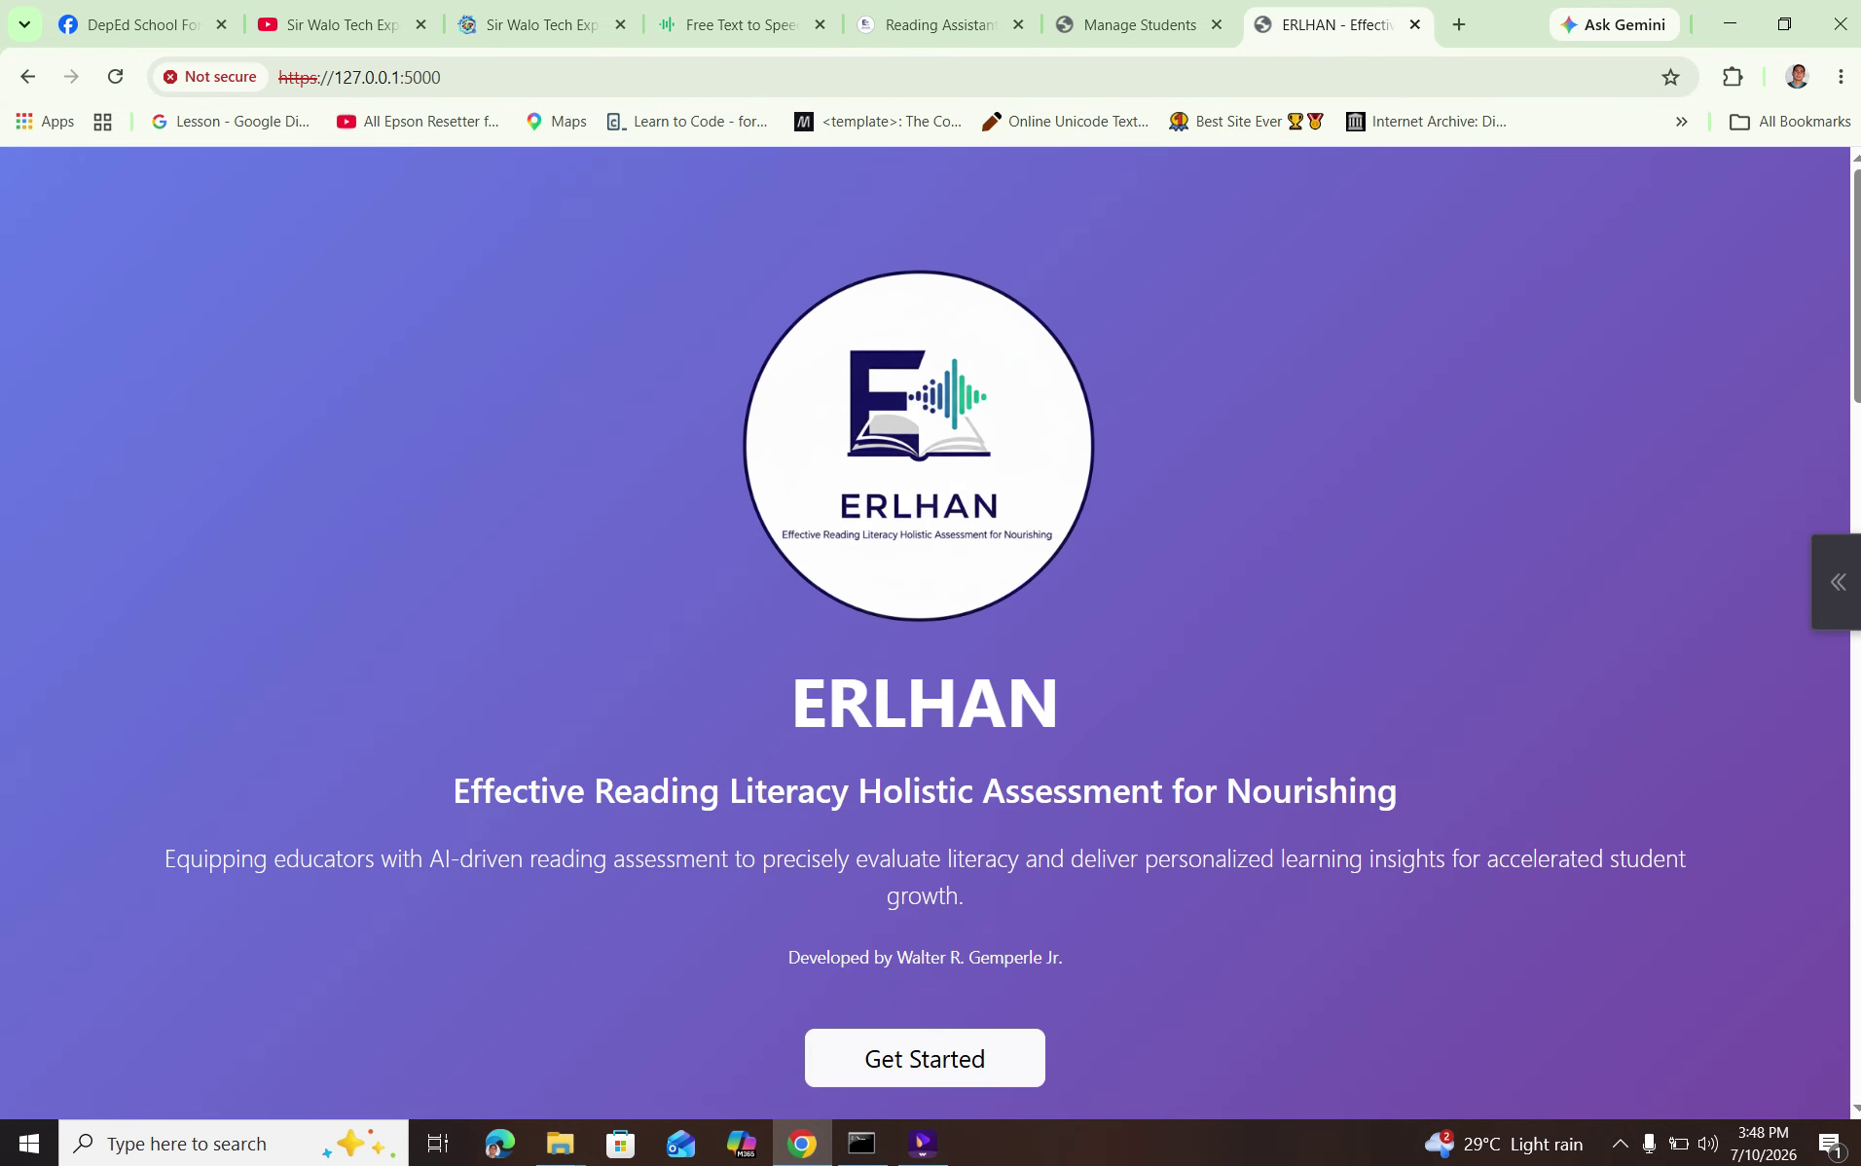
click(935, 24)
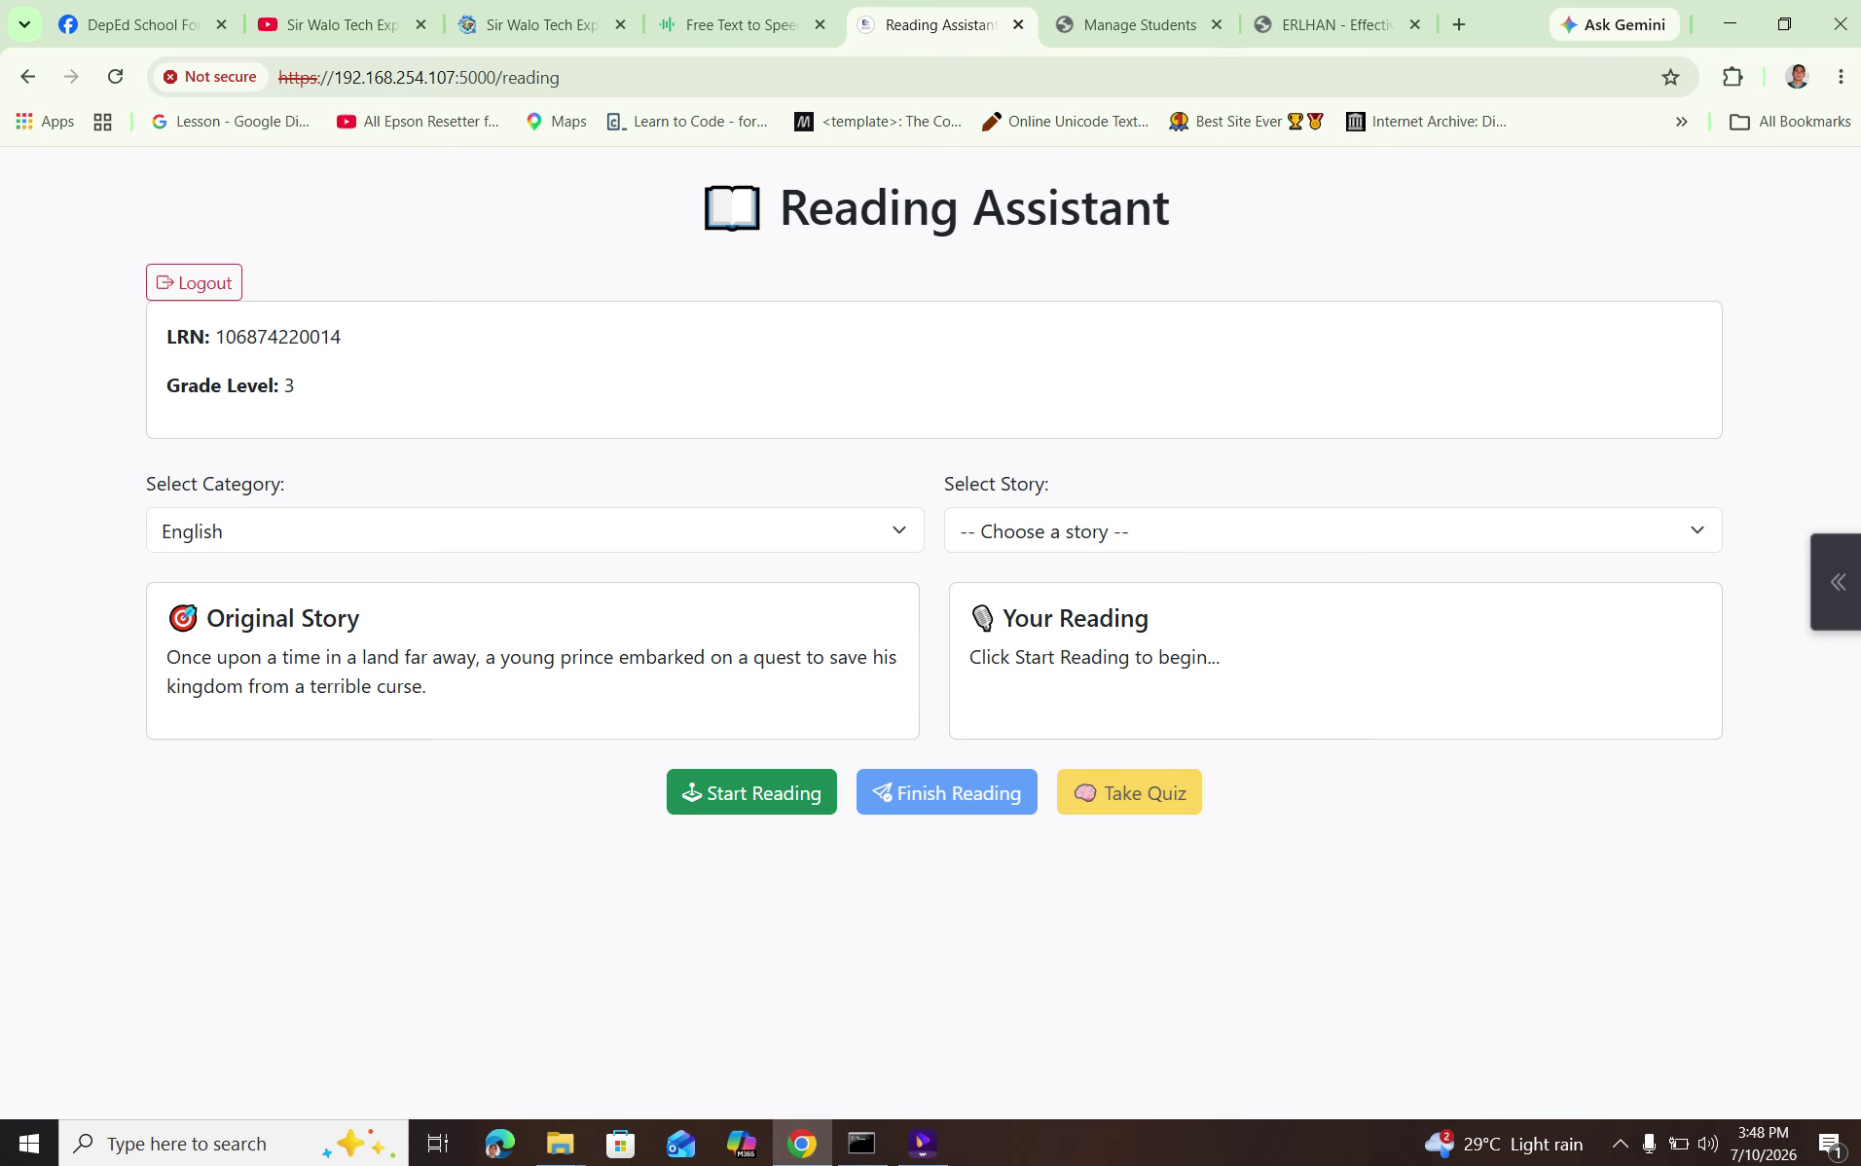
click(1333, 24)
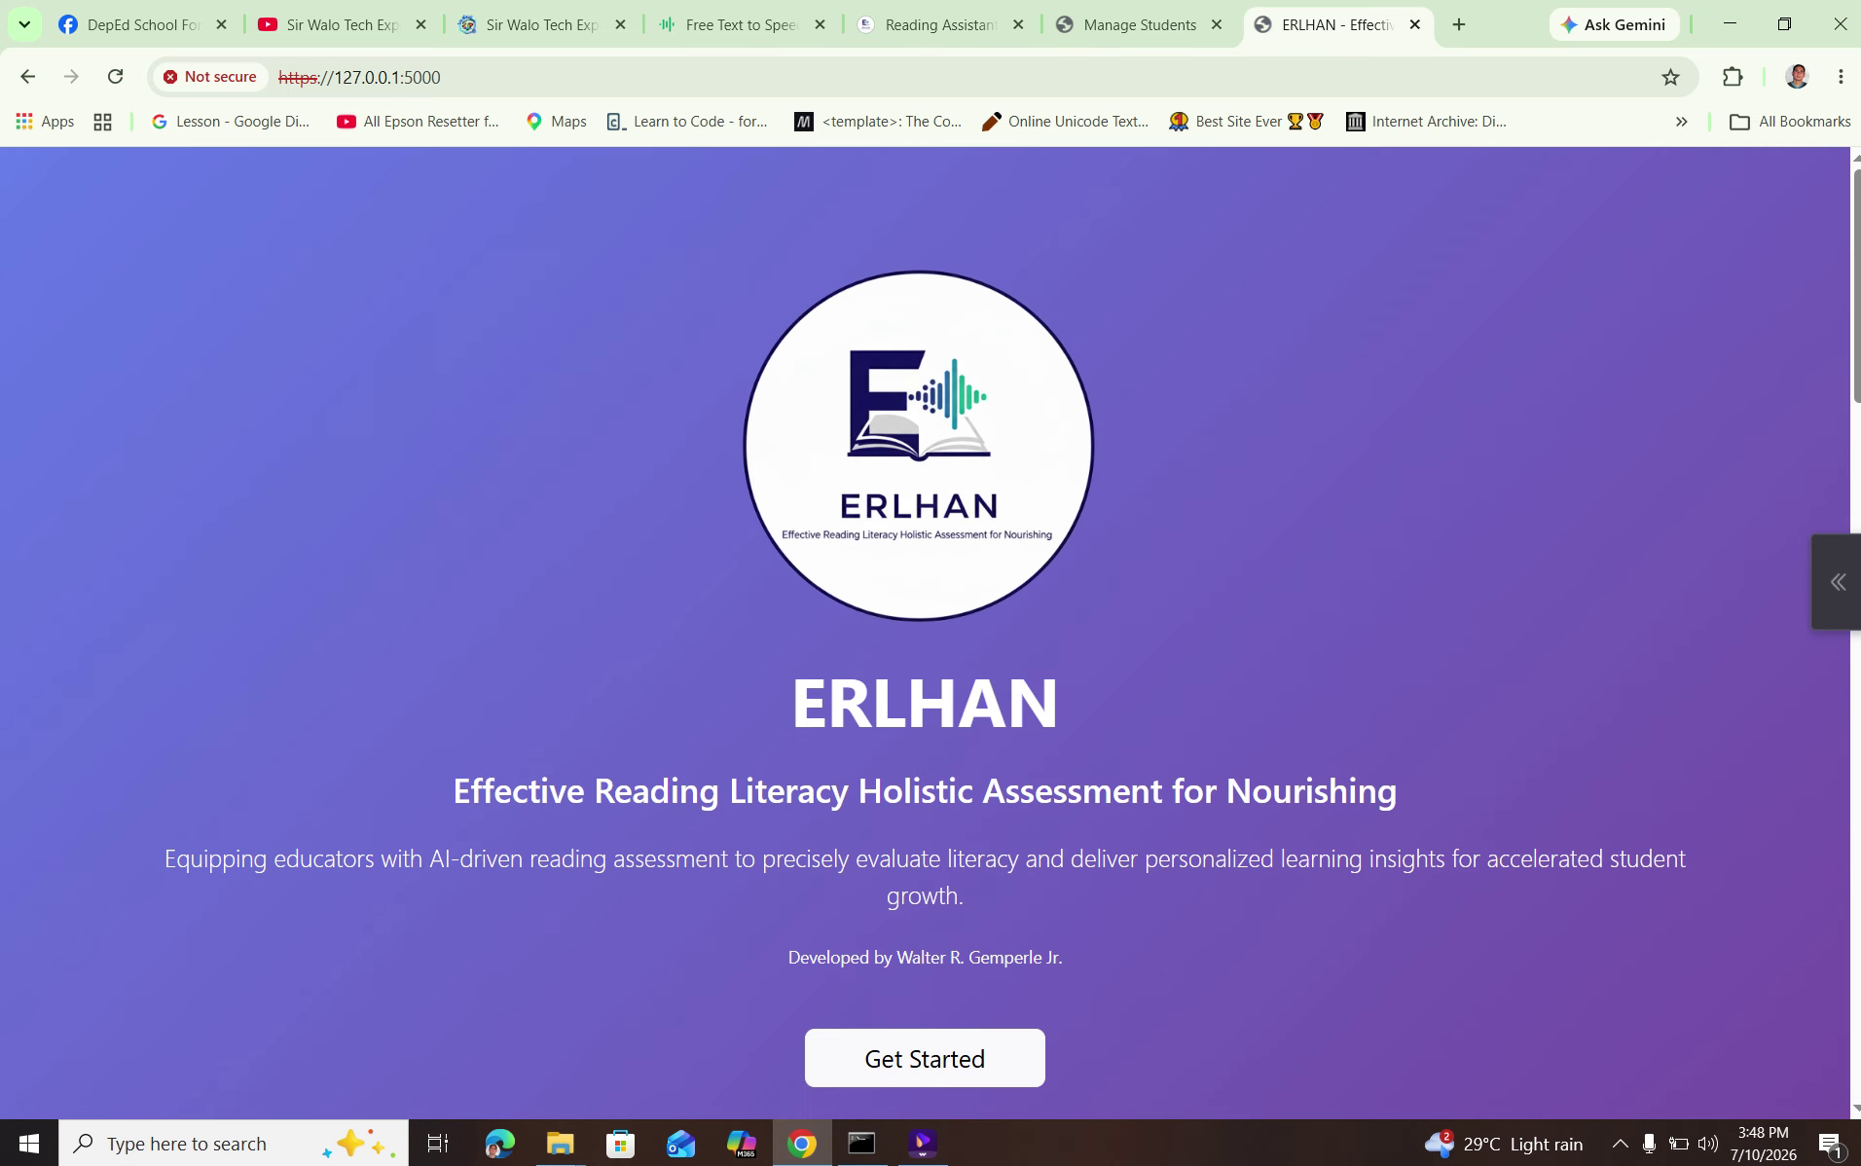
scroll(925, 633, down, 3)
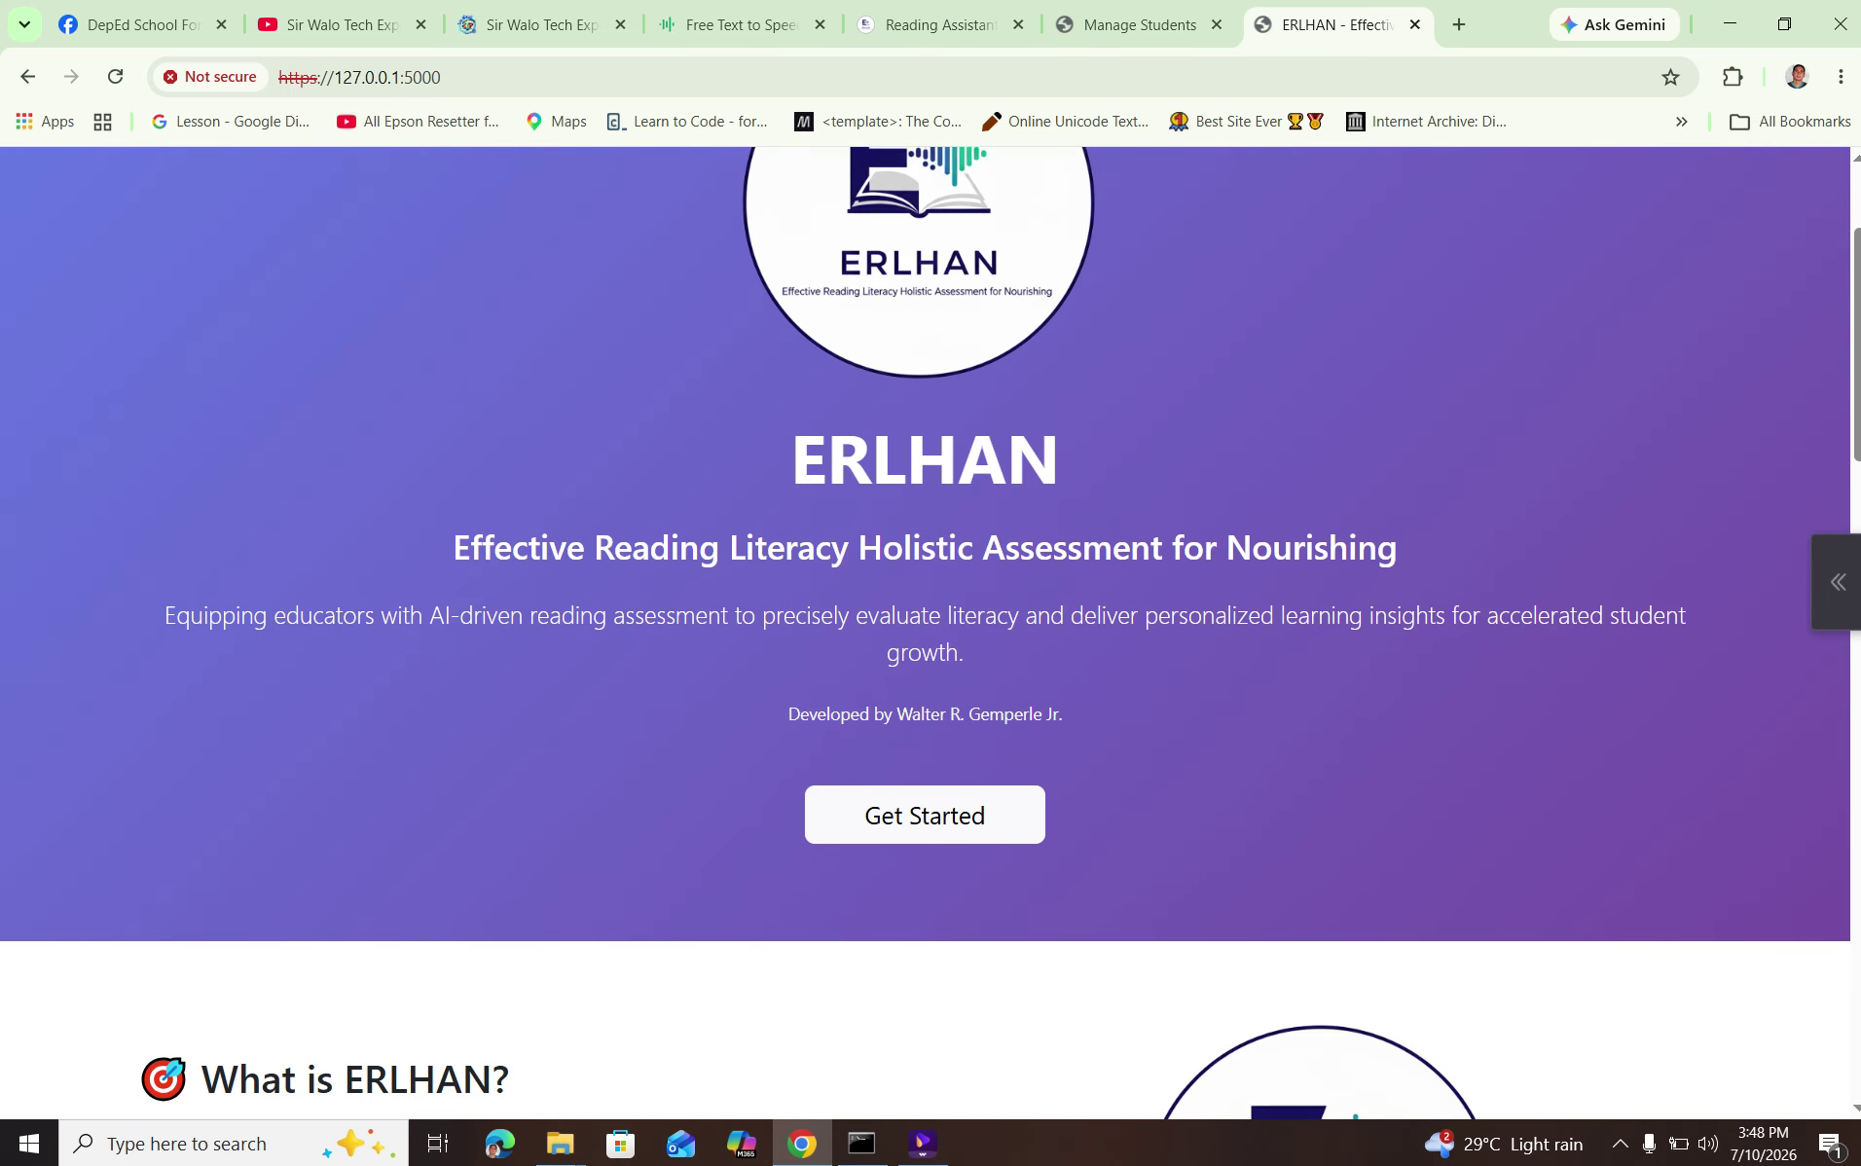
scroll(924, 814, up, 3)
mouse_move(921, 1143)
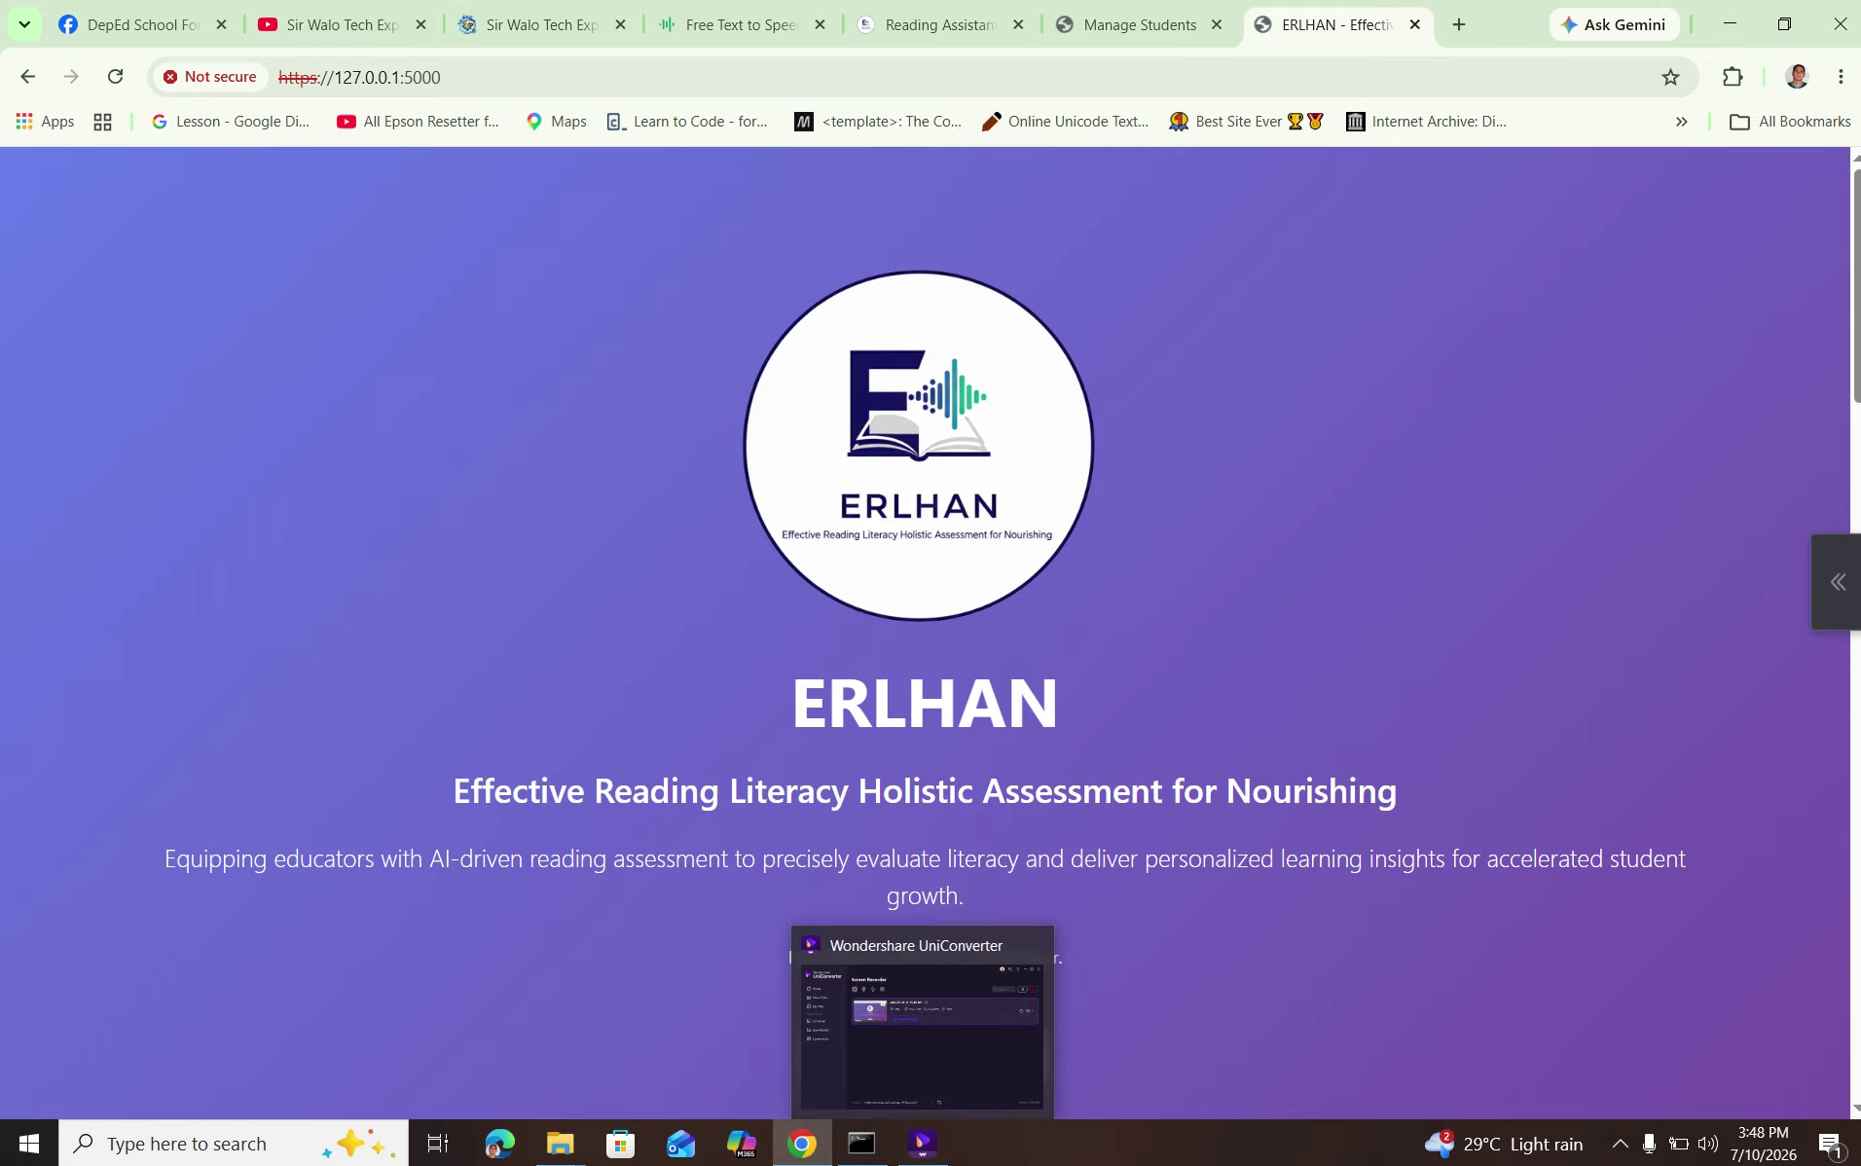
scroll(925, 632, down, 5)
key(ctrl+shift+Tab)
key(ctrl+shift+Tab)
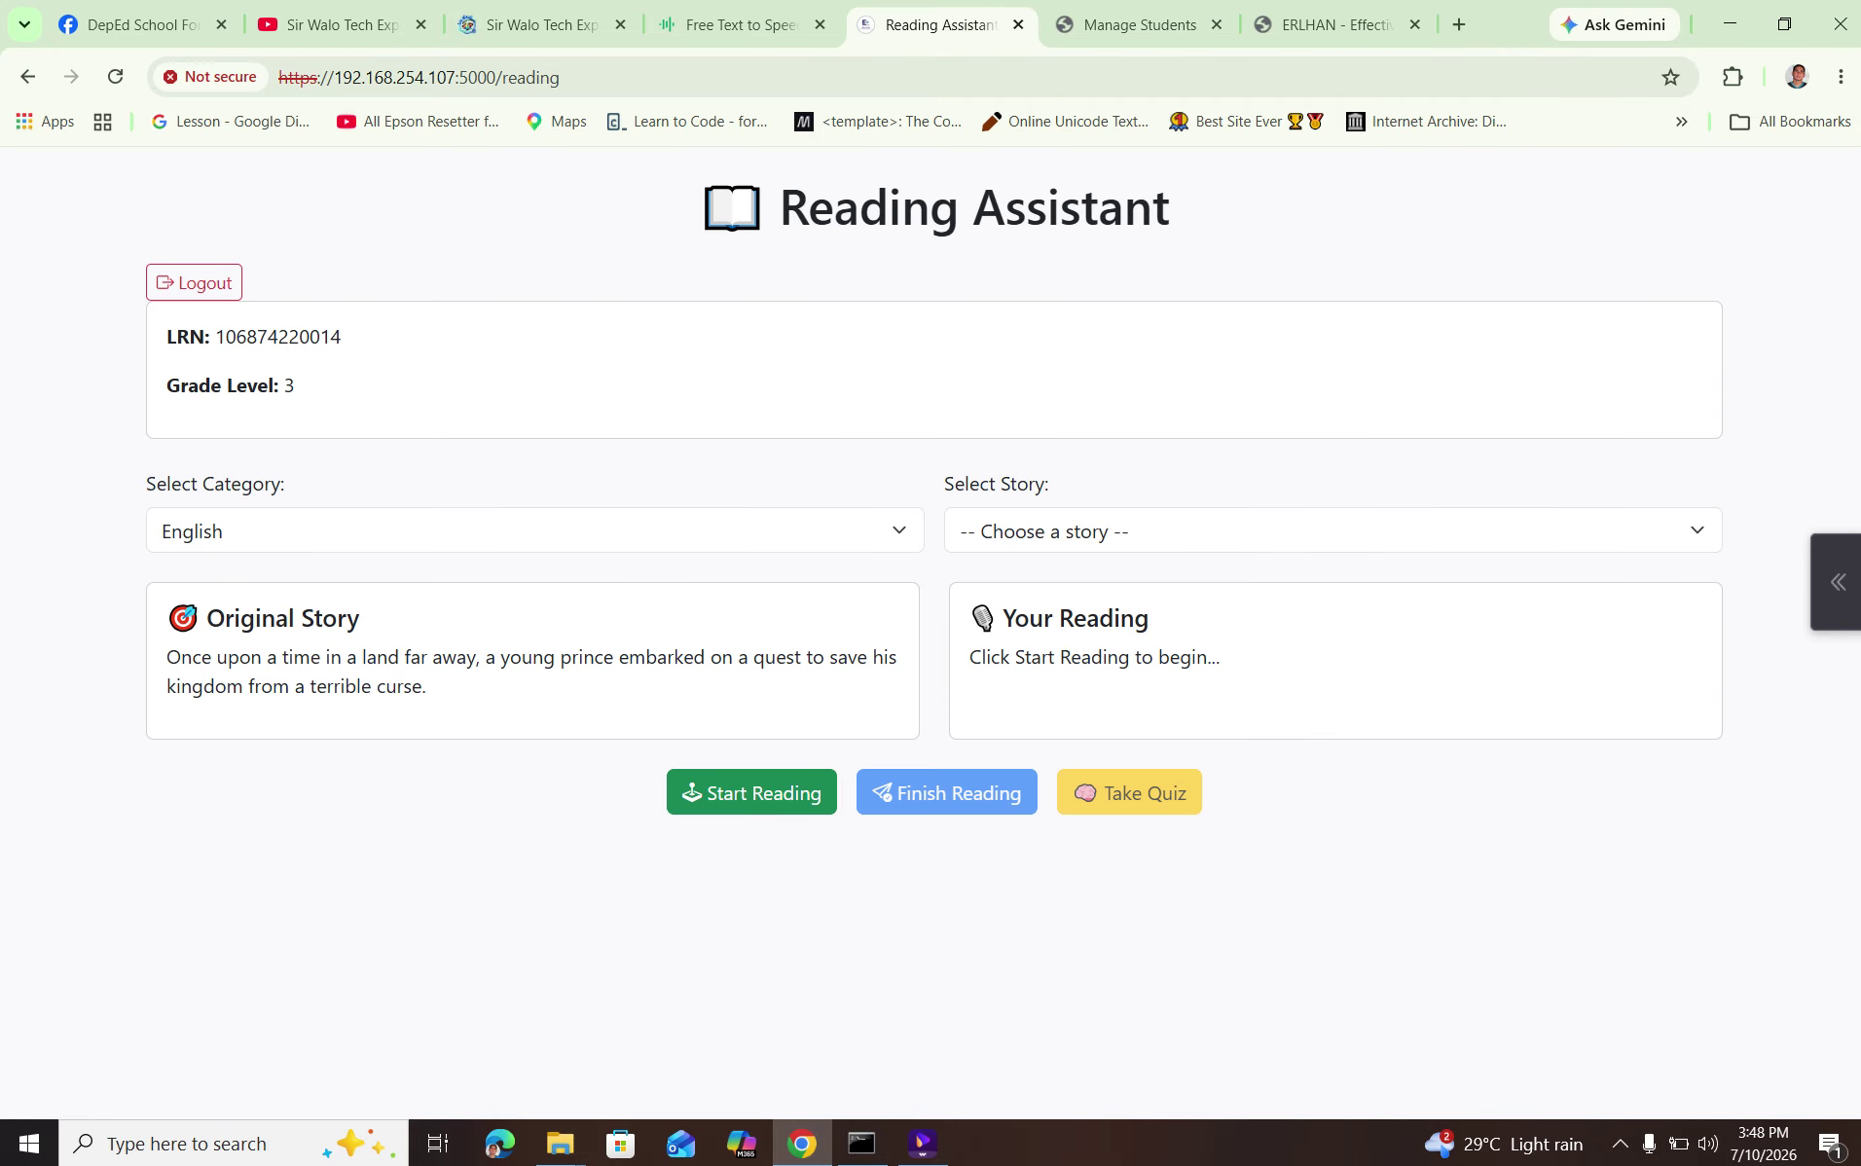
Step: View the student login portal through Get Started on the ERLHAN landing page, and return to the landing page
key(ctrl+Tab)
key(ctrl+Tab)
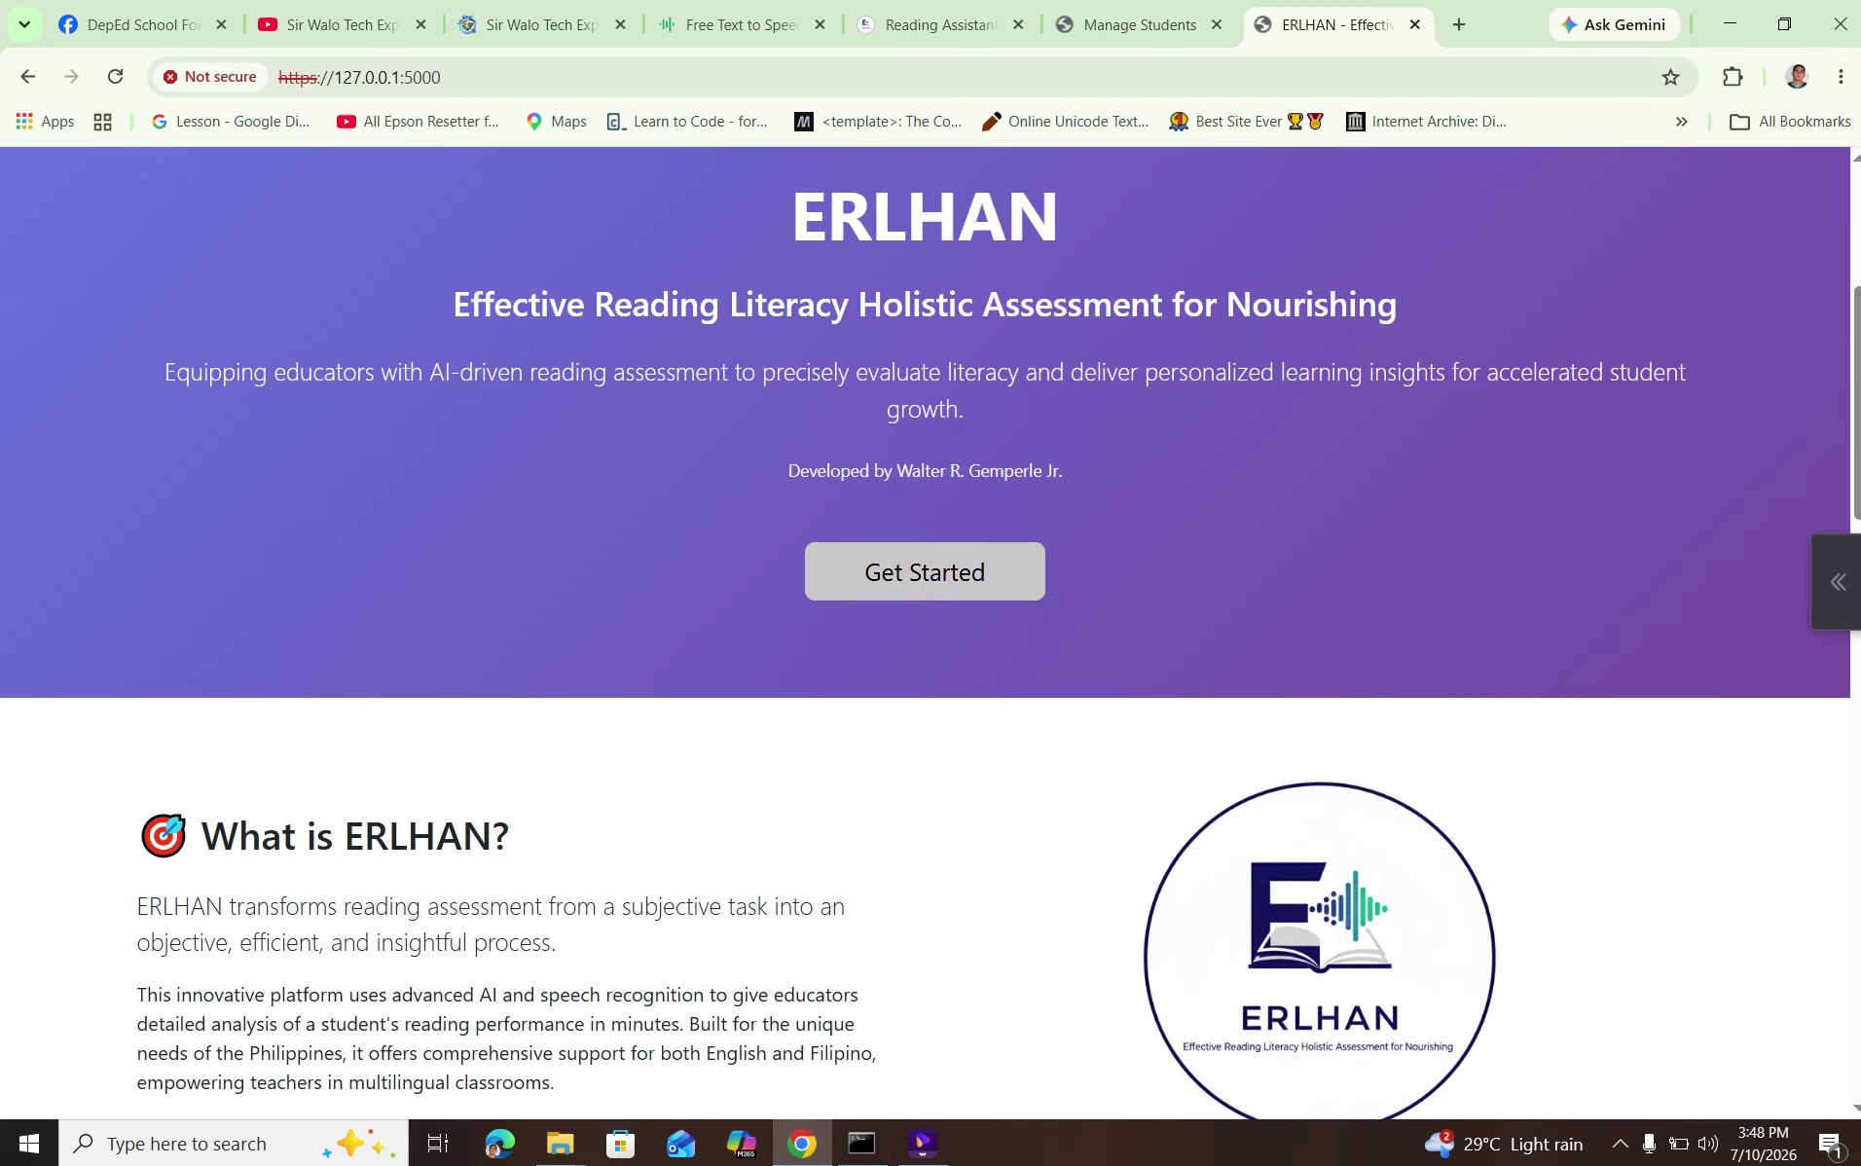
click(924, 571)
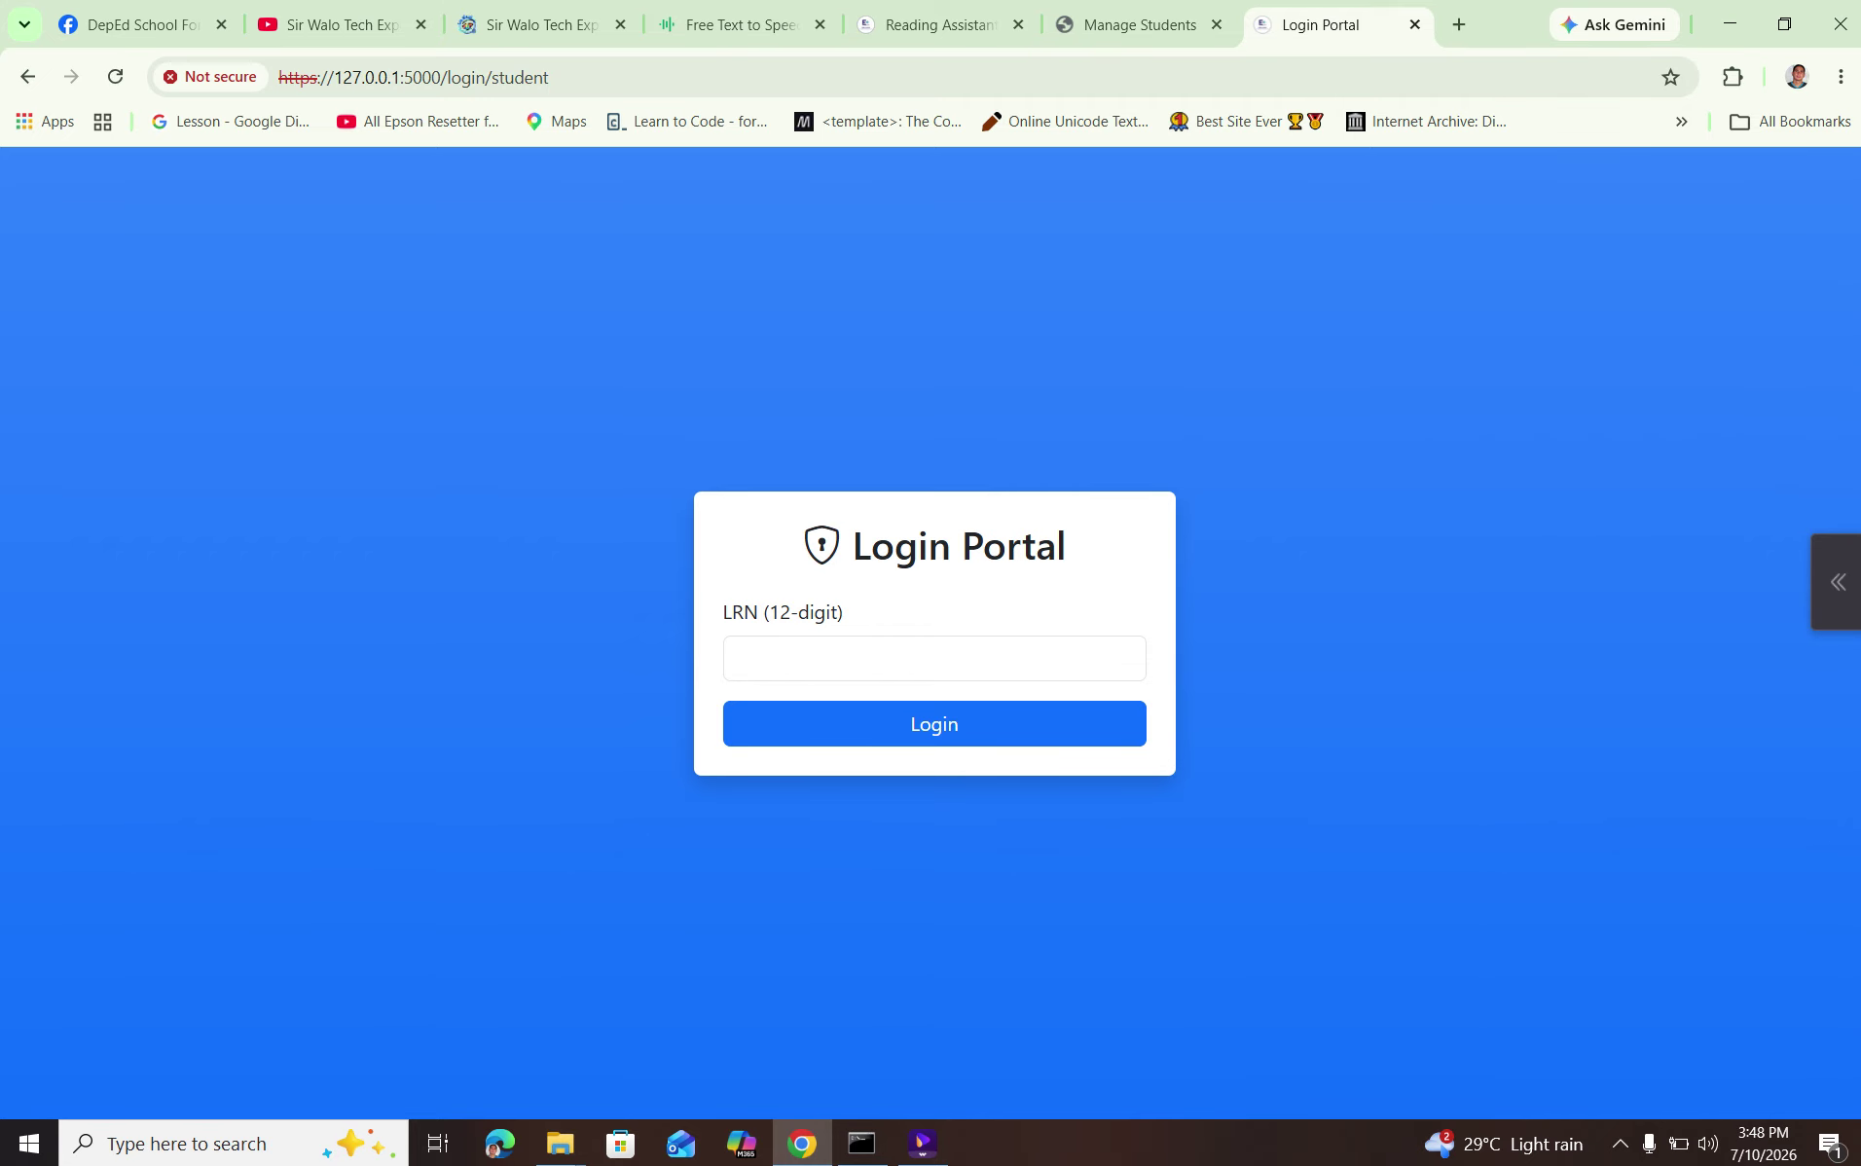
click(27, 77)
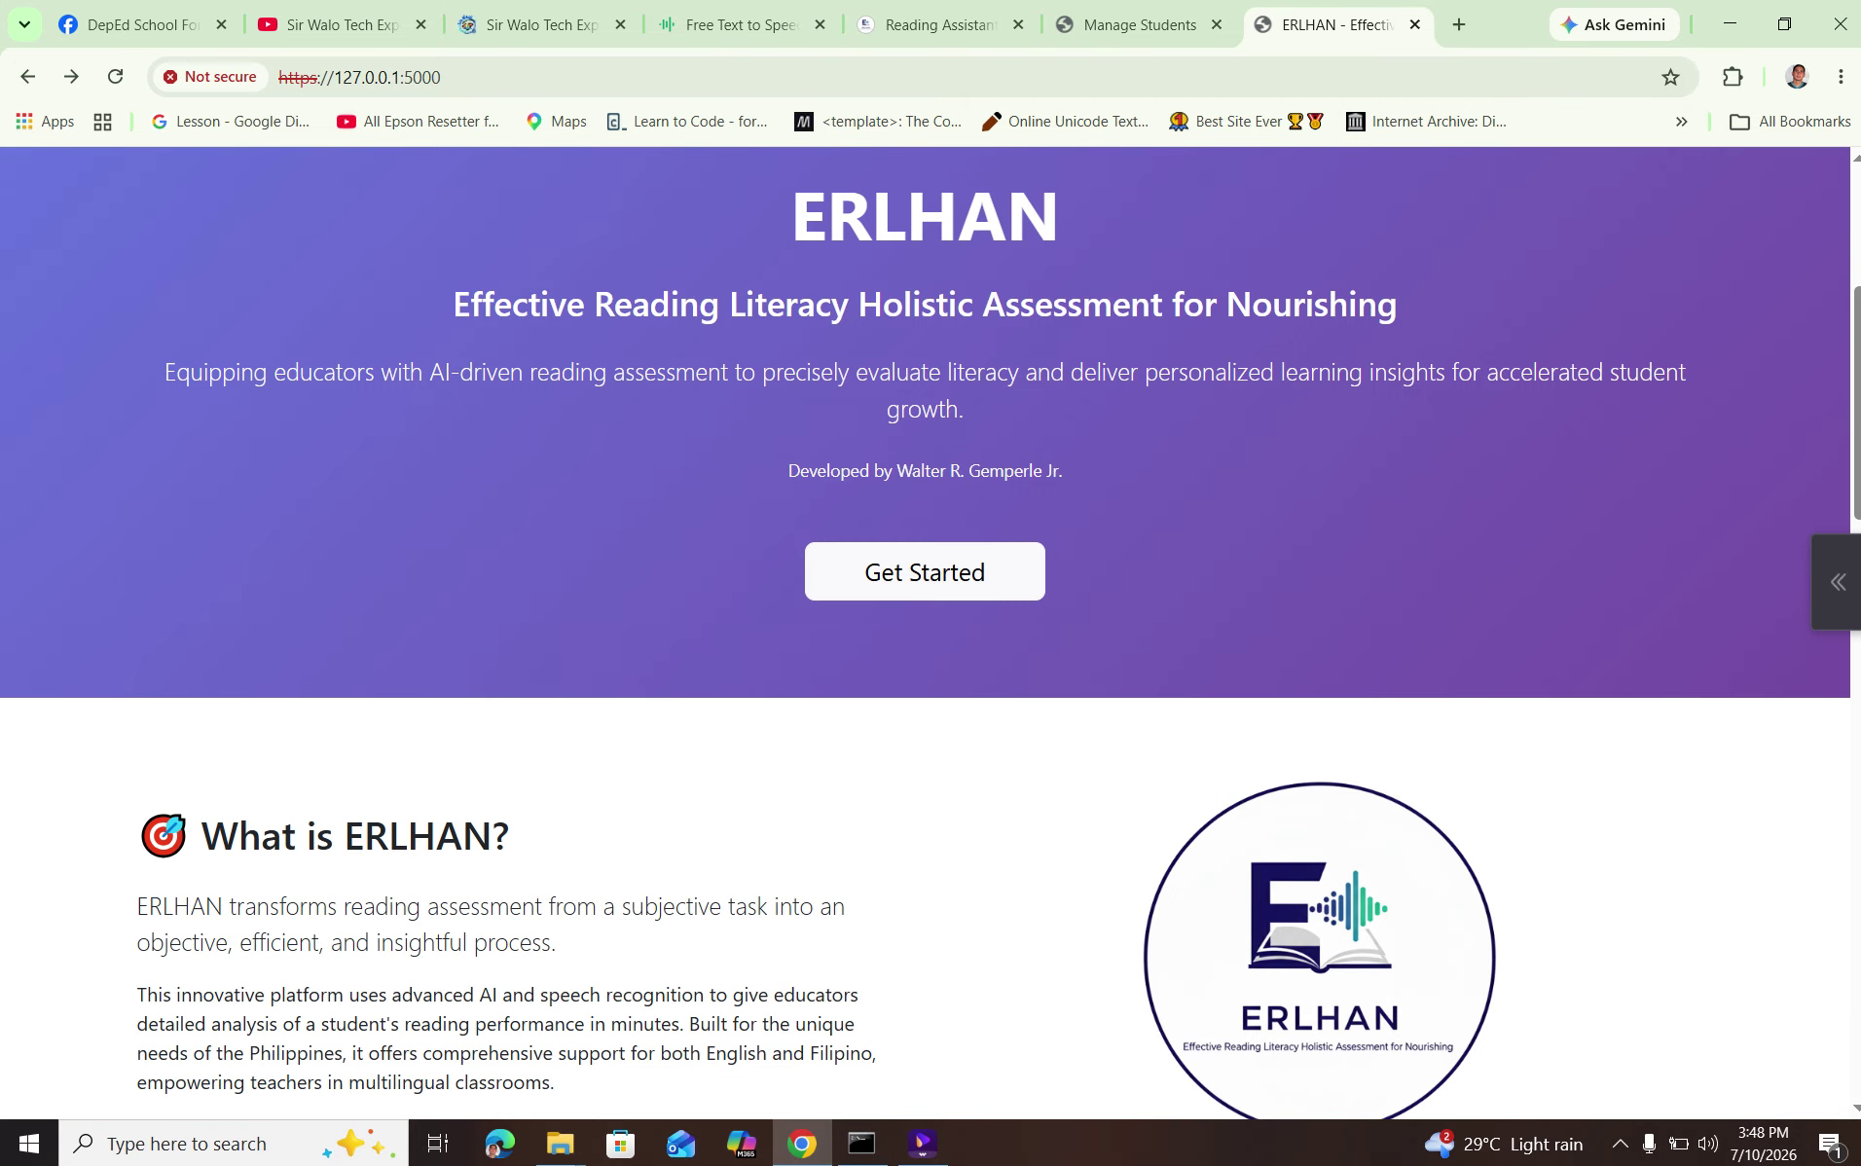
Step: Open the assessor login portal through Start Assessing Today at the end of the ERLHAN landing page
scroll(924, 910, down, 10)
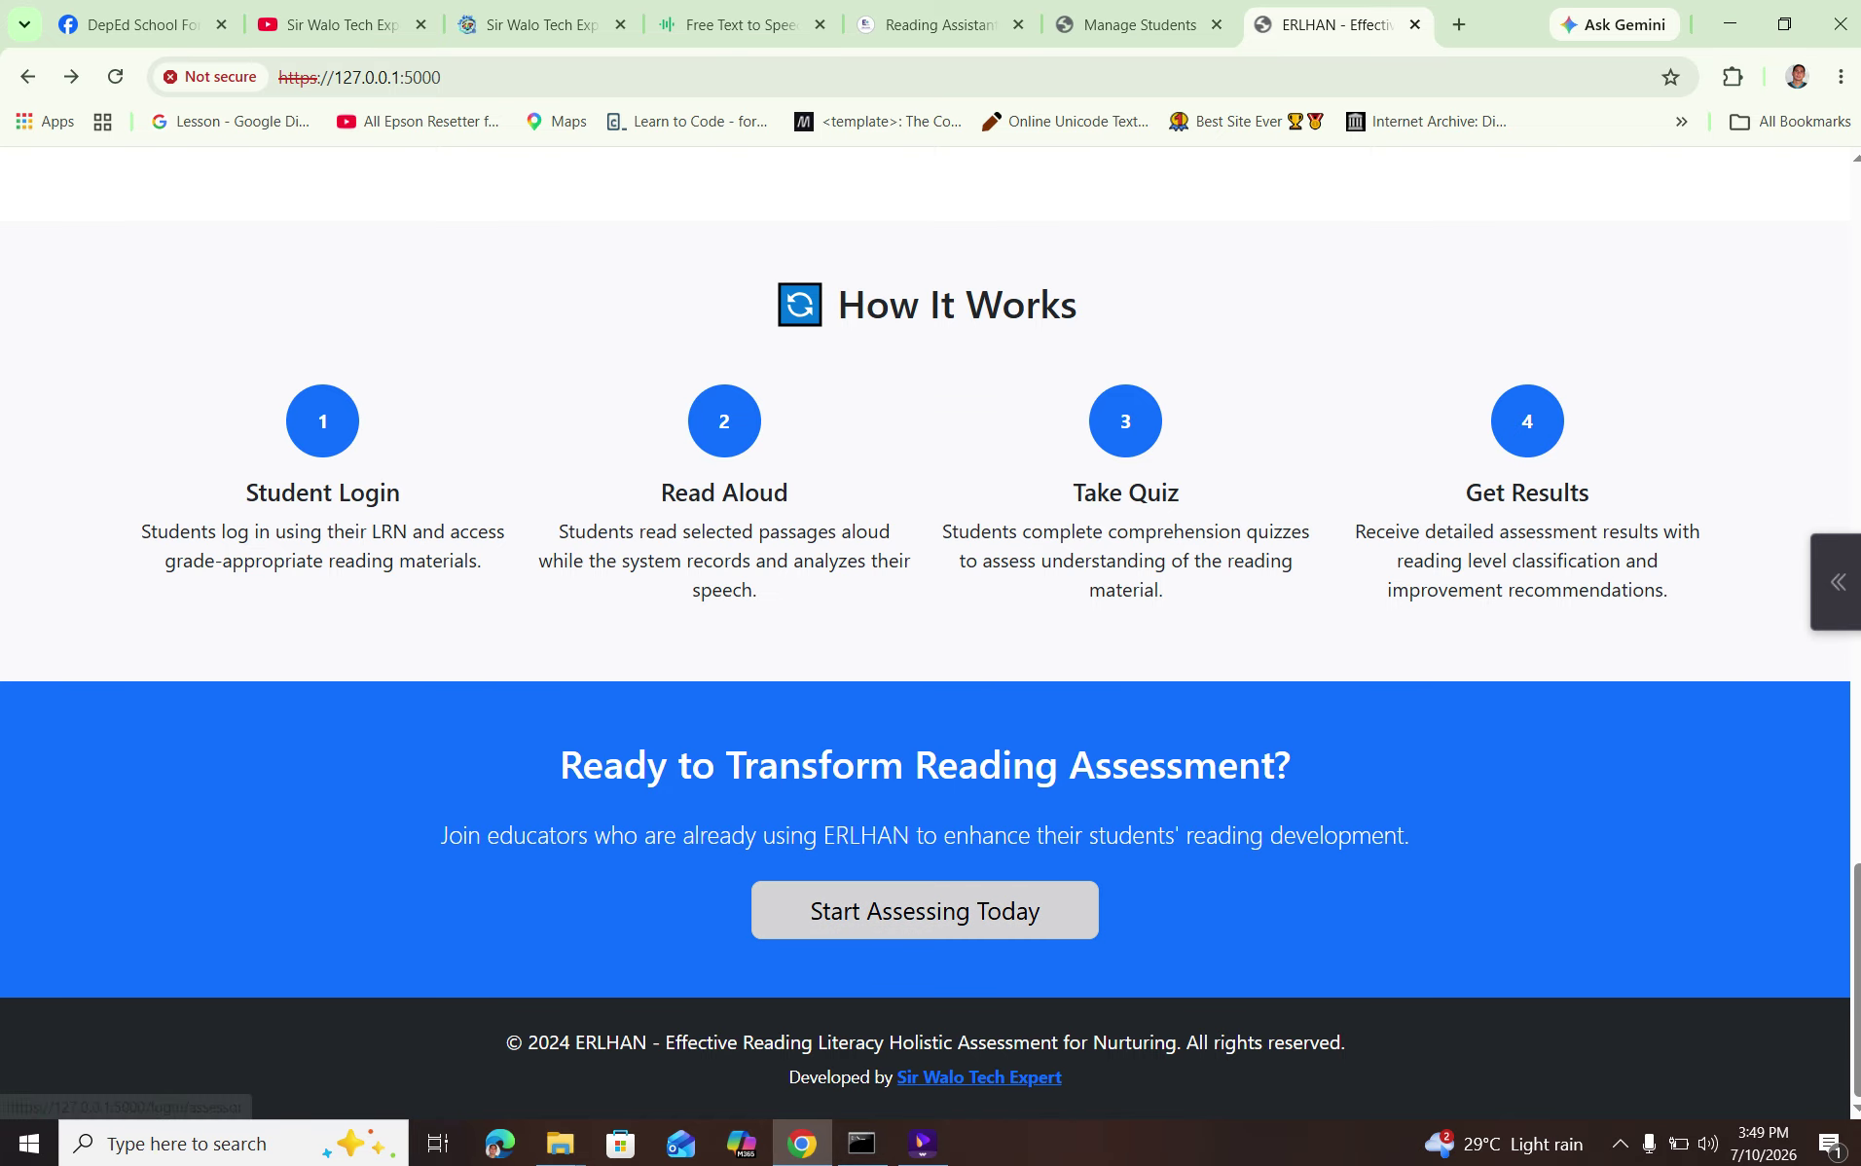
click(924, 910)
click(935, 606)
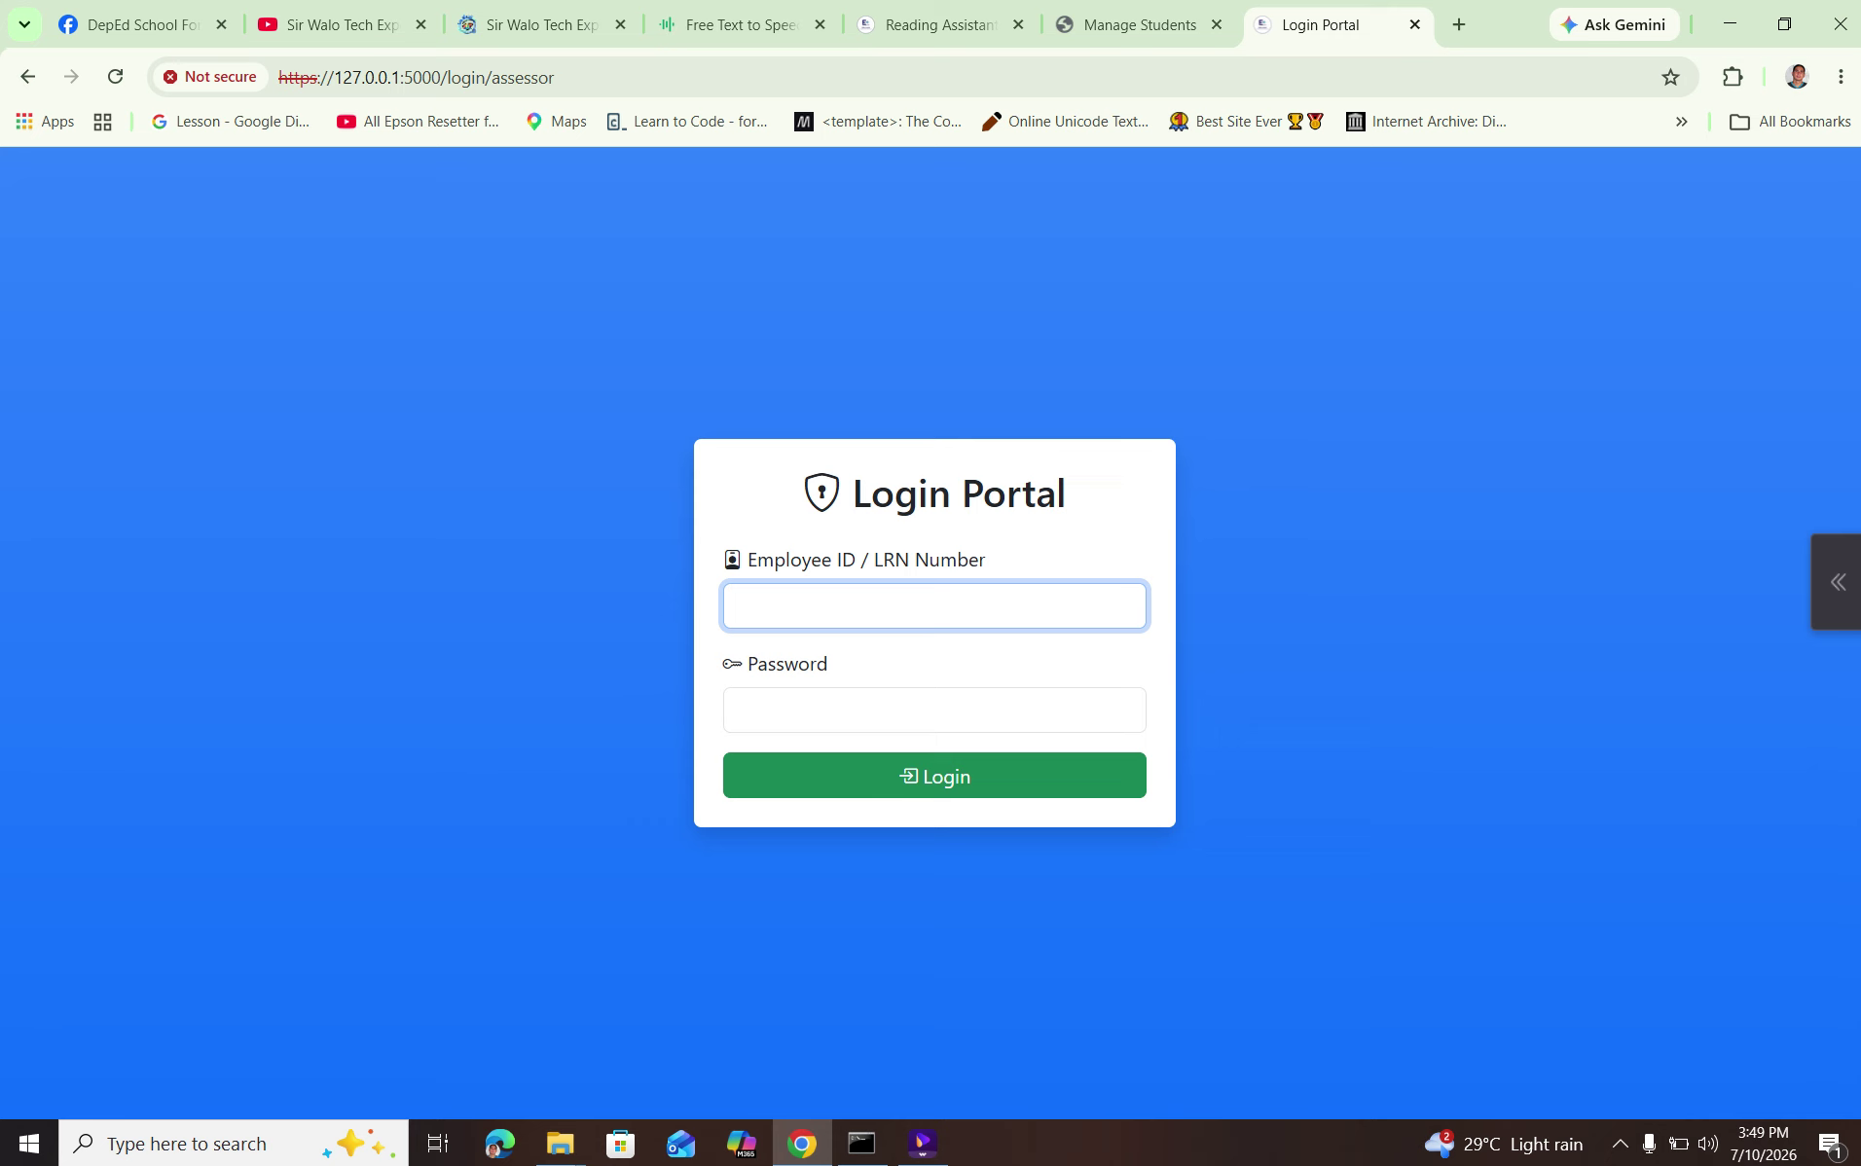
text(5657654)
key(BackSpace)
key(BackSpace)
key(BackSpace)
key(BackSpace)
key(BackSpace)
key(BackSpace)
key(BackSpace)
Step: Enter the employee ID and the account password in the assessor login portal and submit them
text(1111111)
key(Tab)
text(1111111)
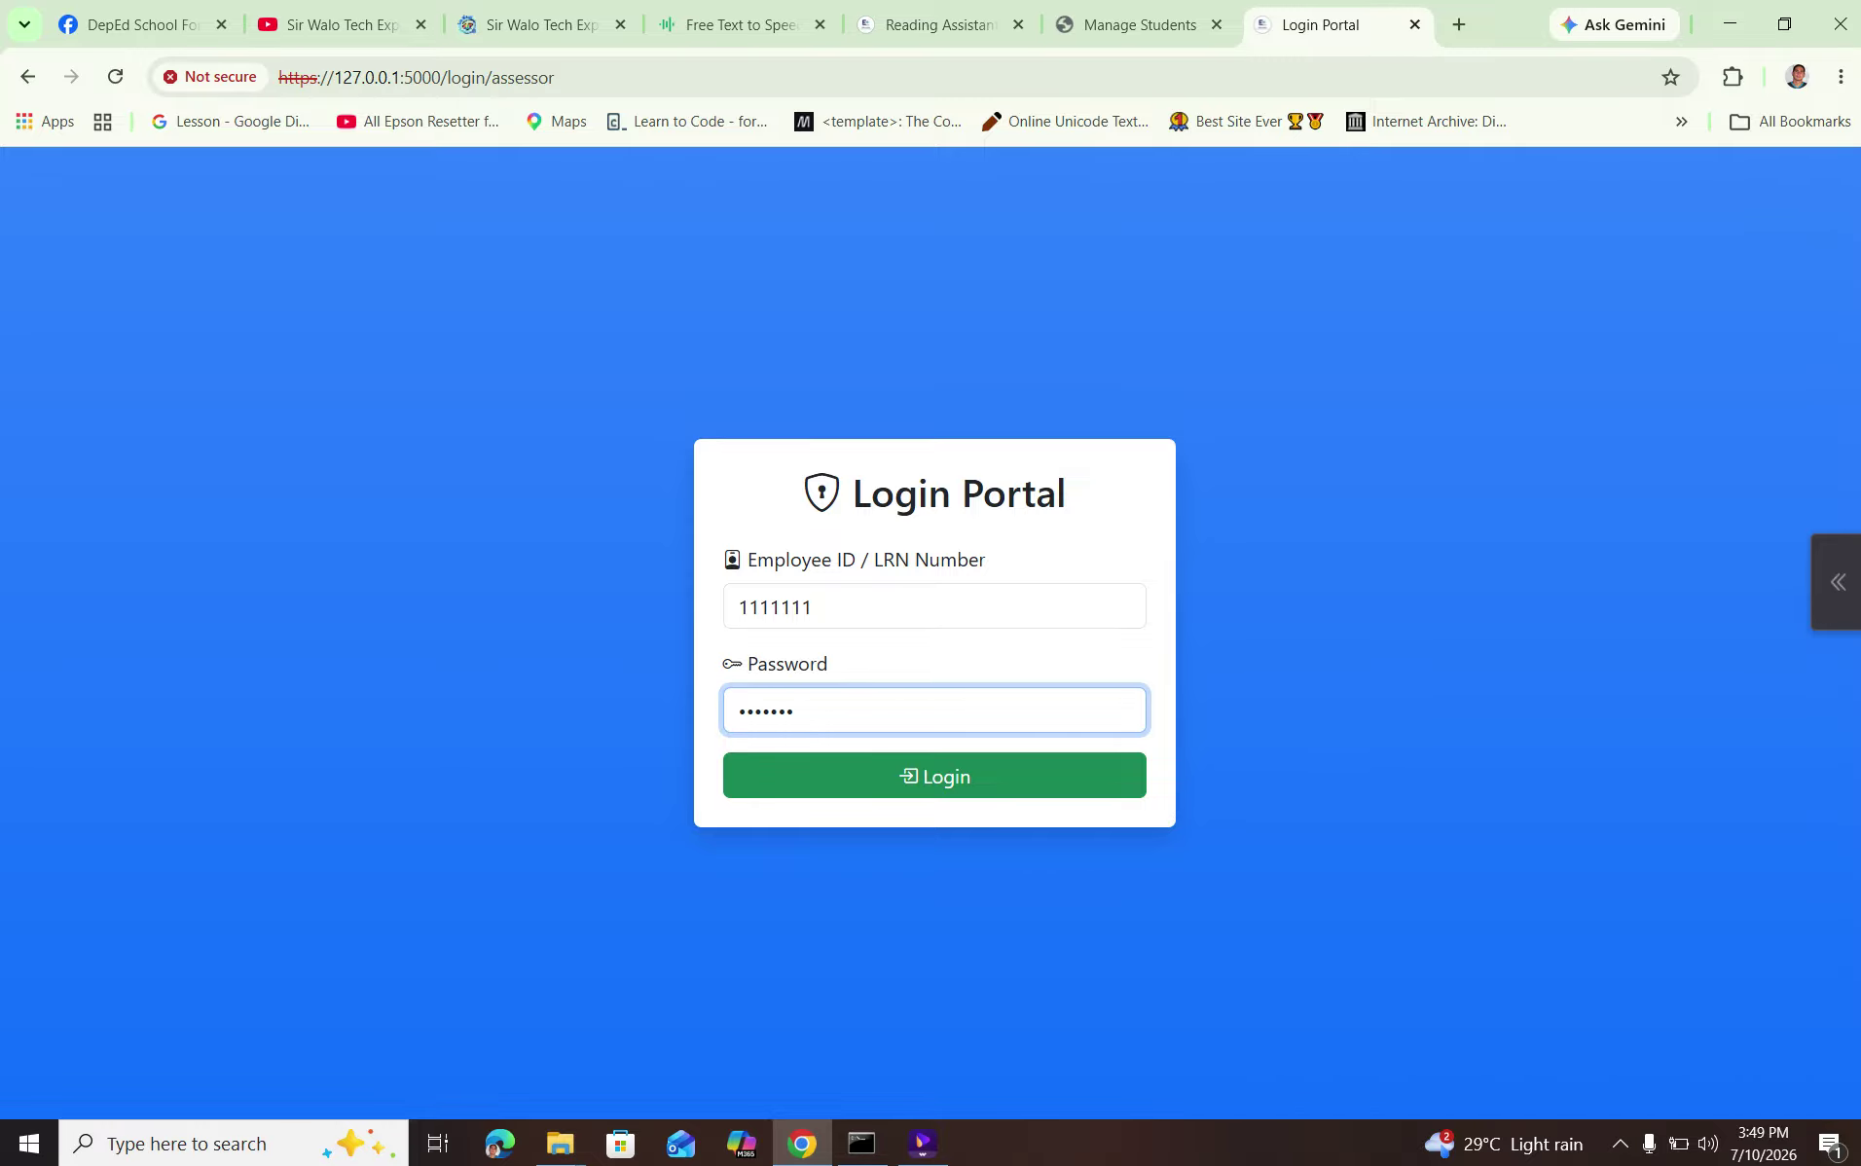
key(Return)
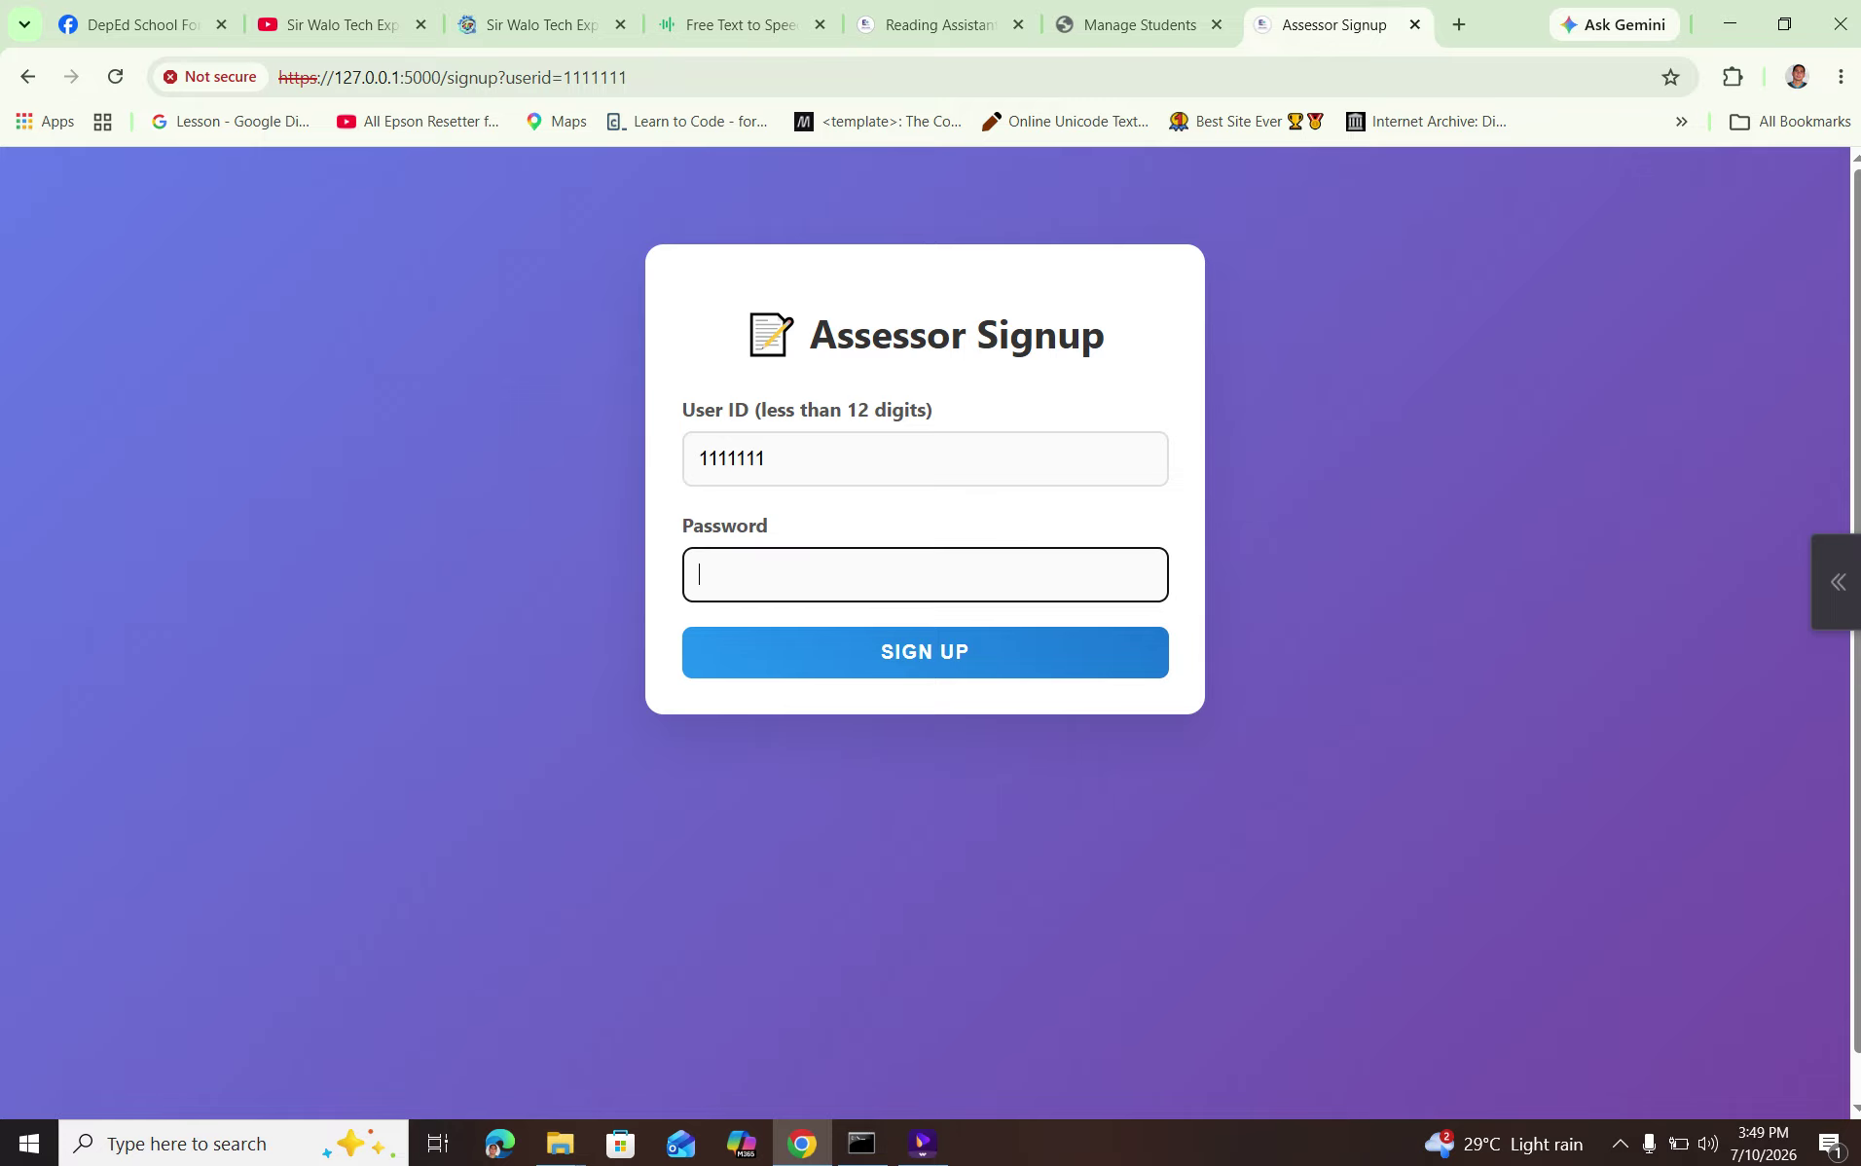
Step: Complete the assessor signup with the account password and skip the SF1 upload by proceeding to the assessor dashboard
text(1111111)
key(Return)
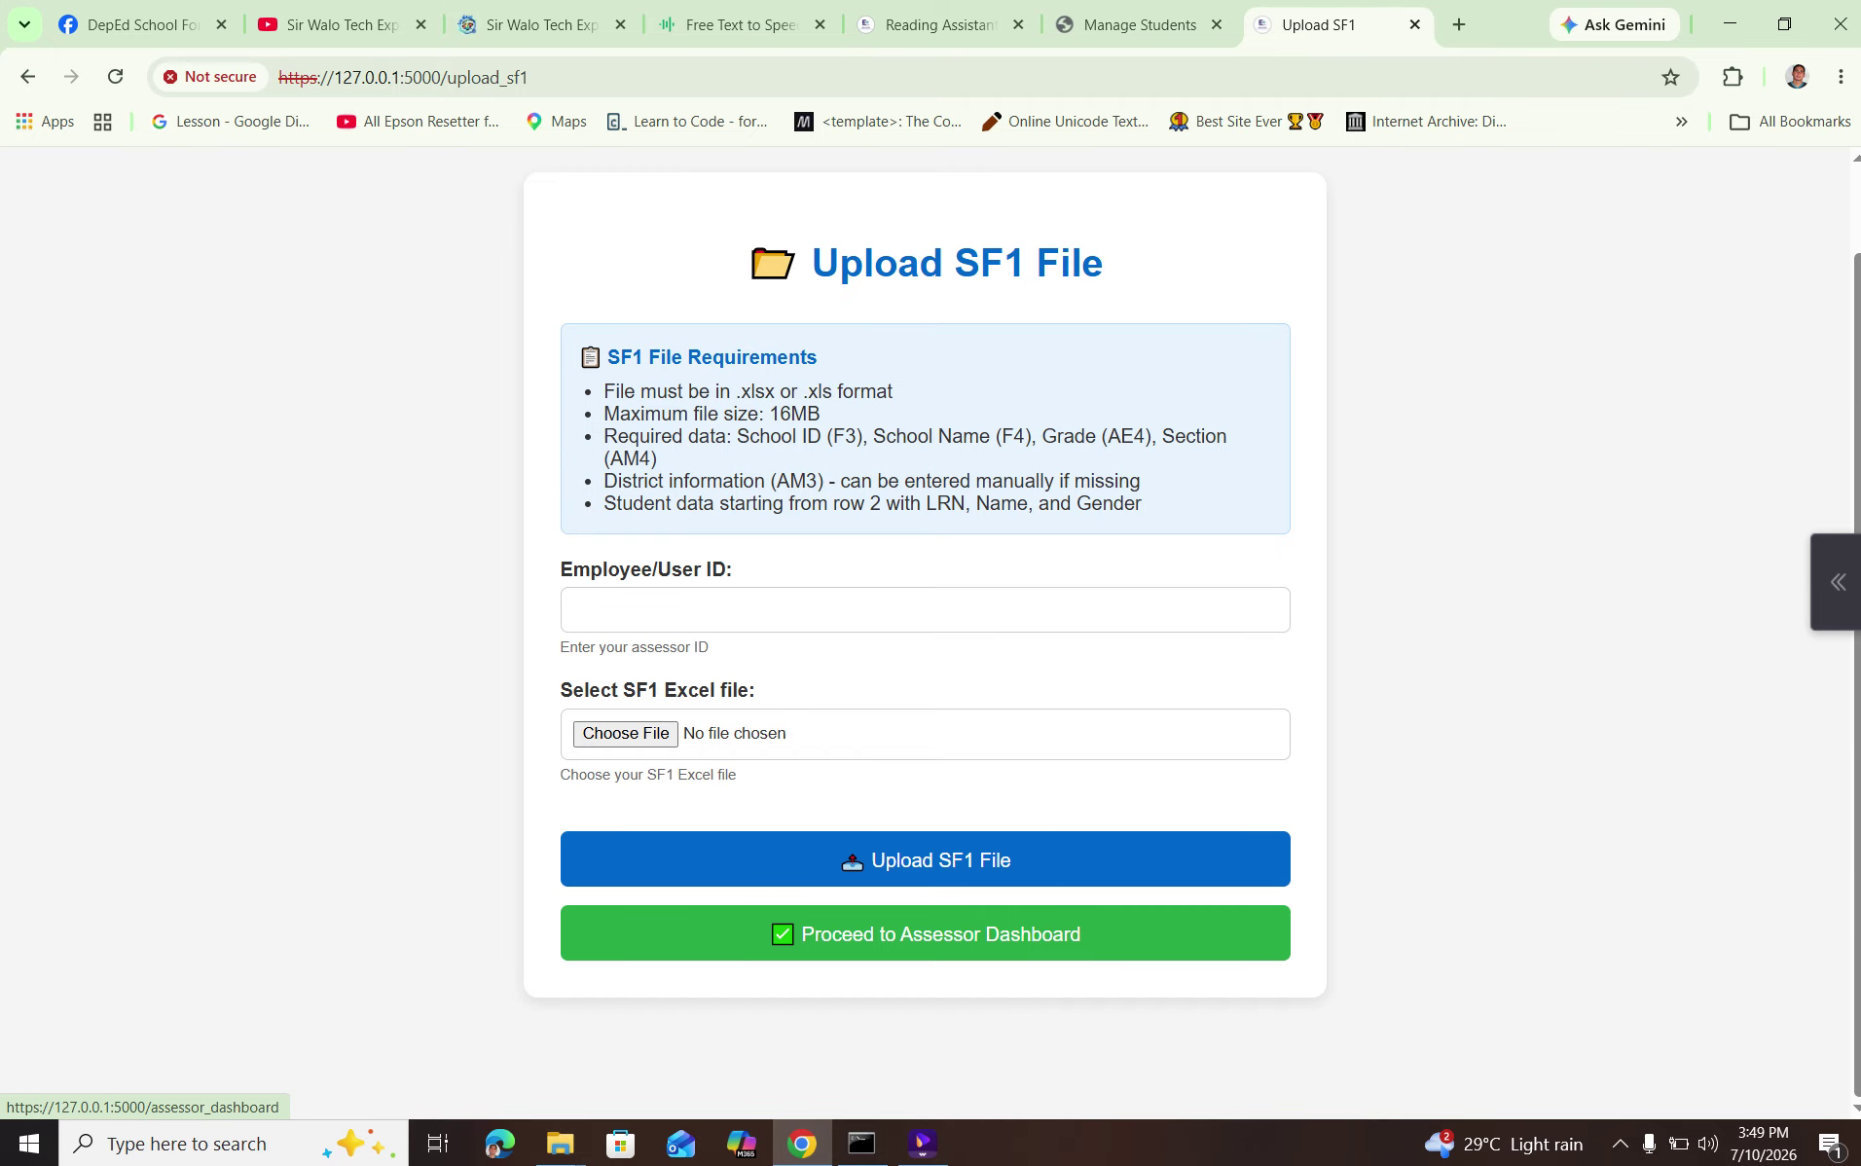
click(925, 932)
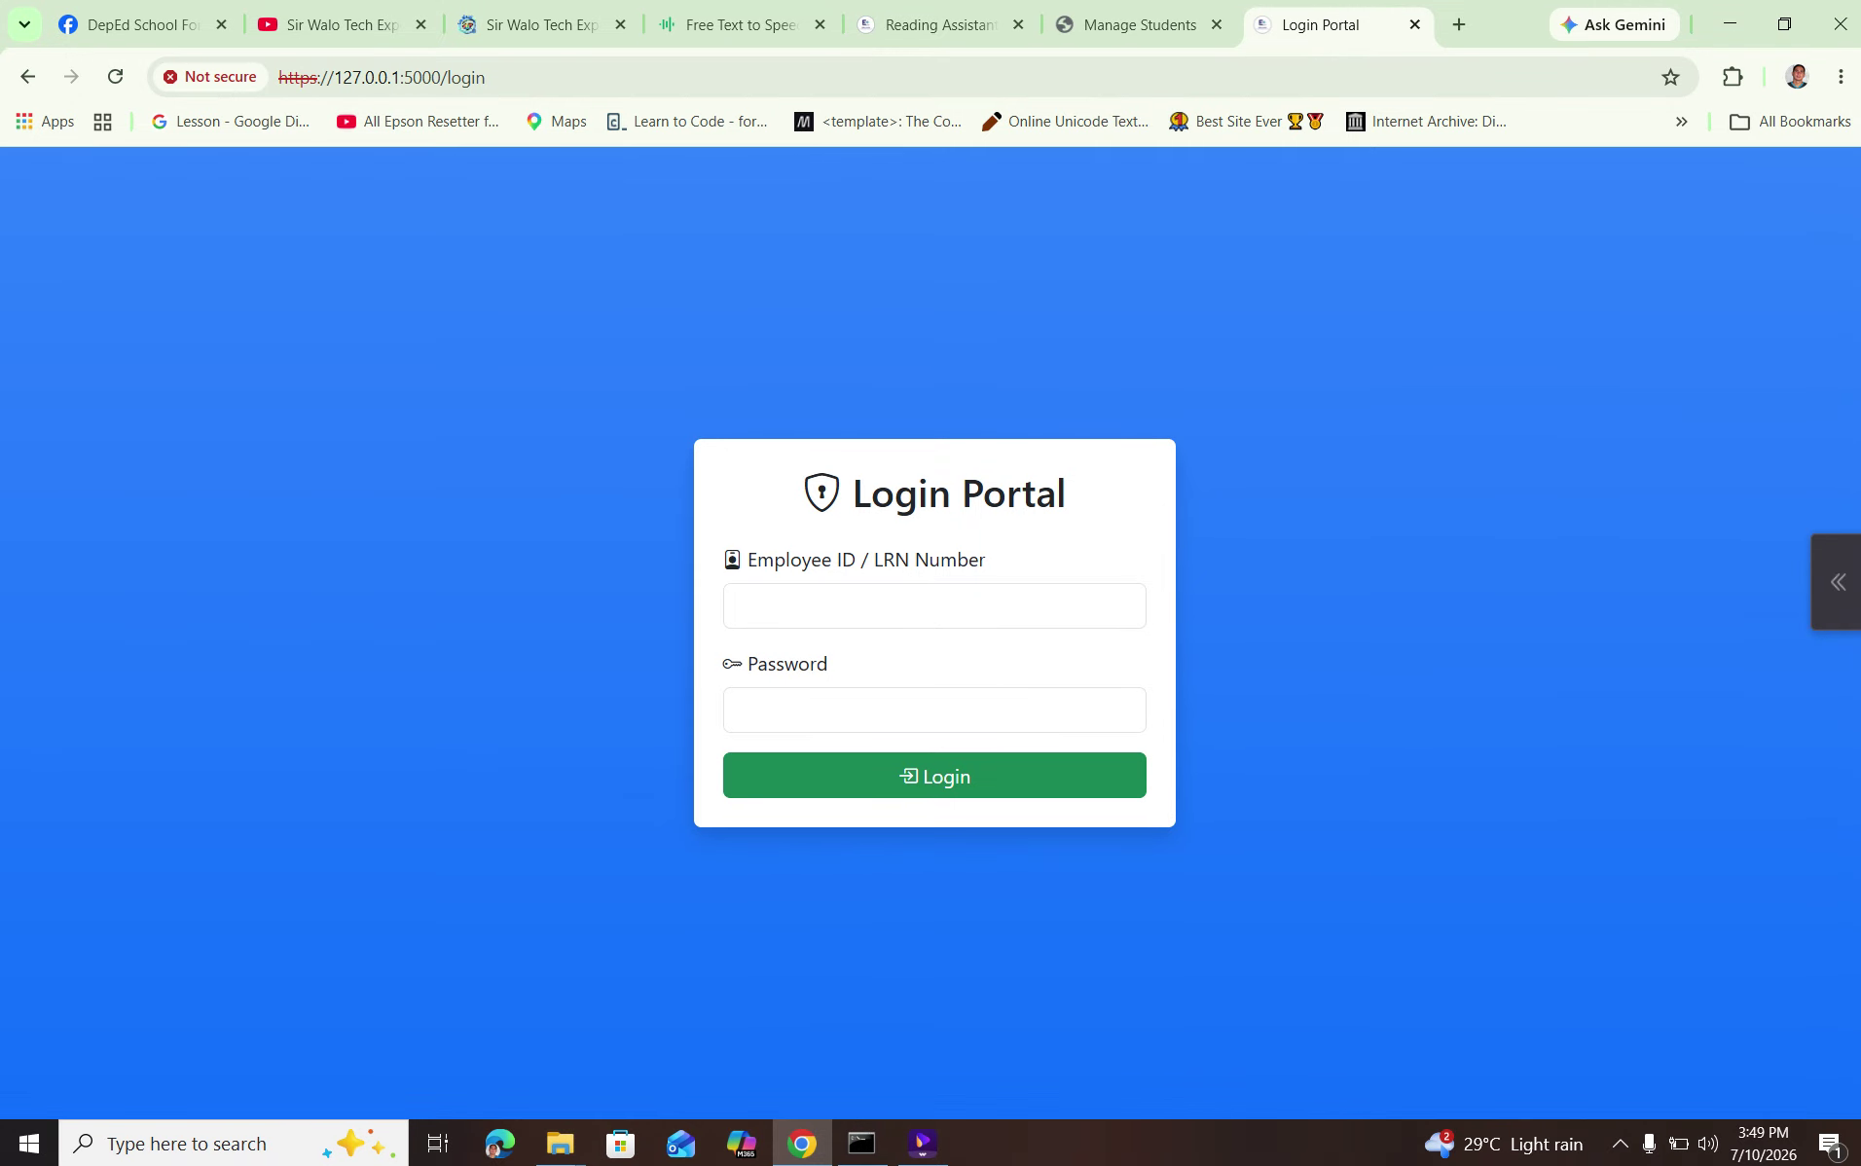
Step: Log in to the assessor dashboard with the new account's employee ID and password
click(934, 605)
text(1111111)
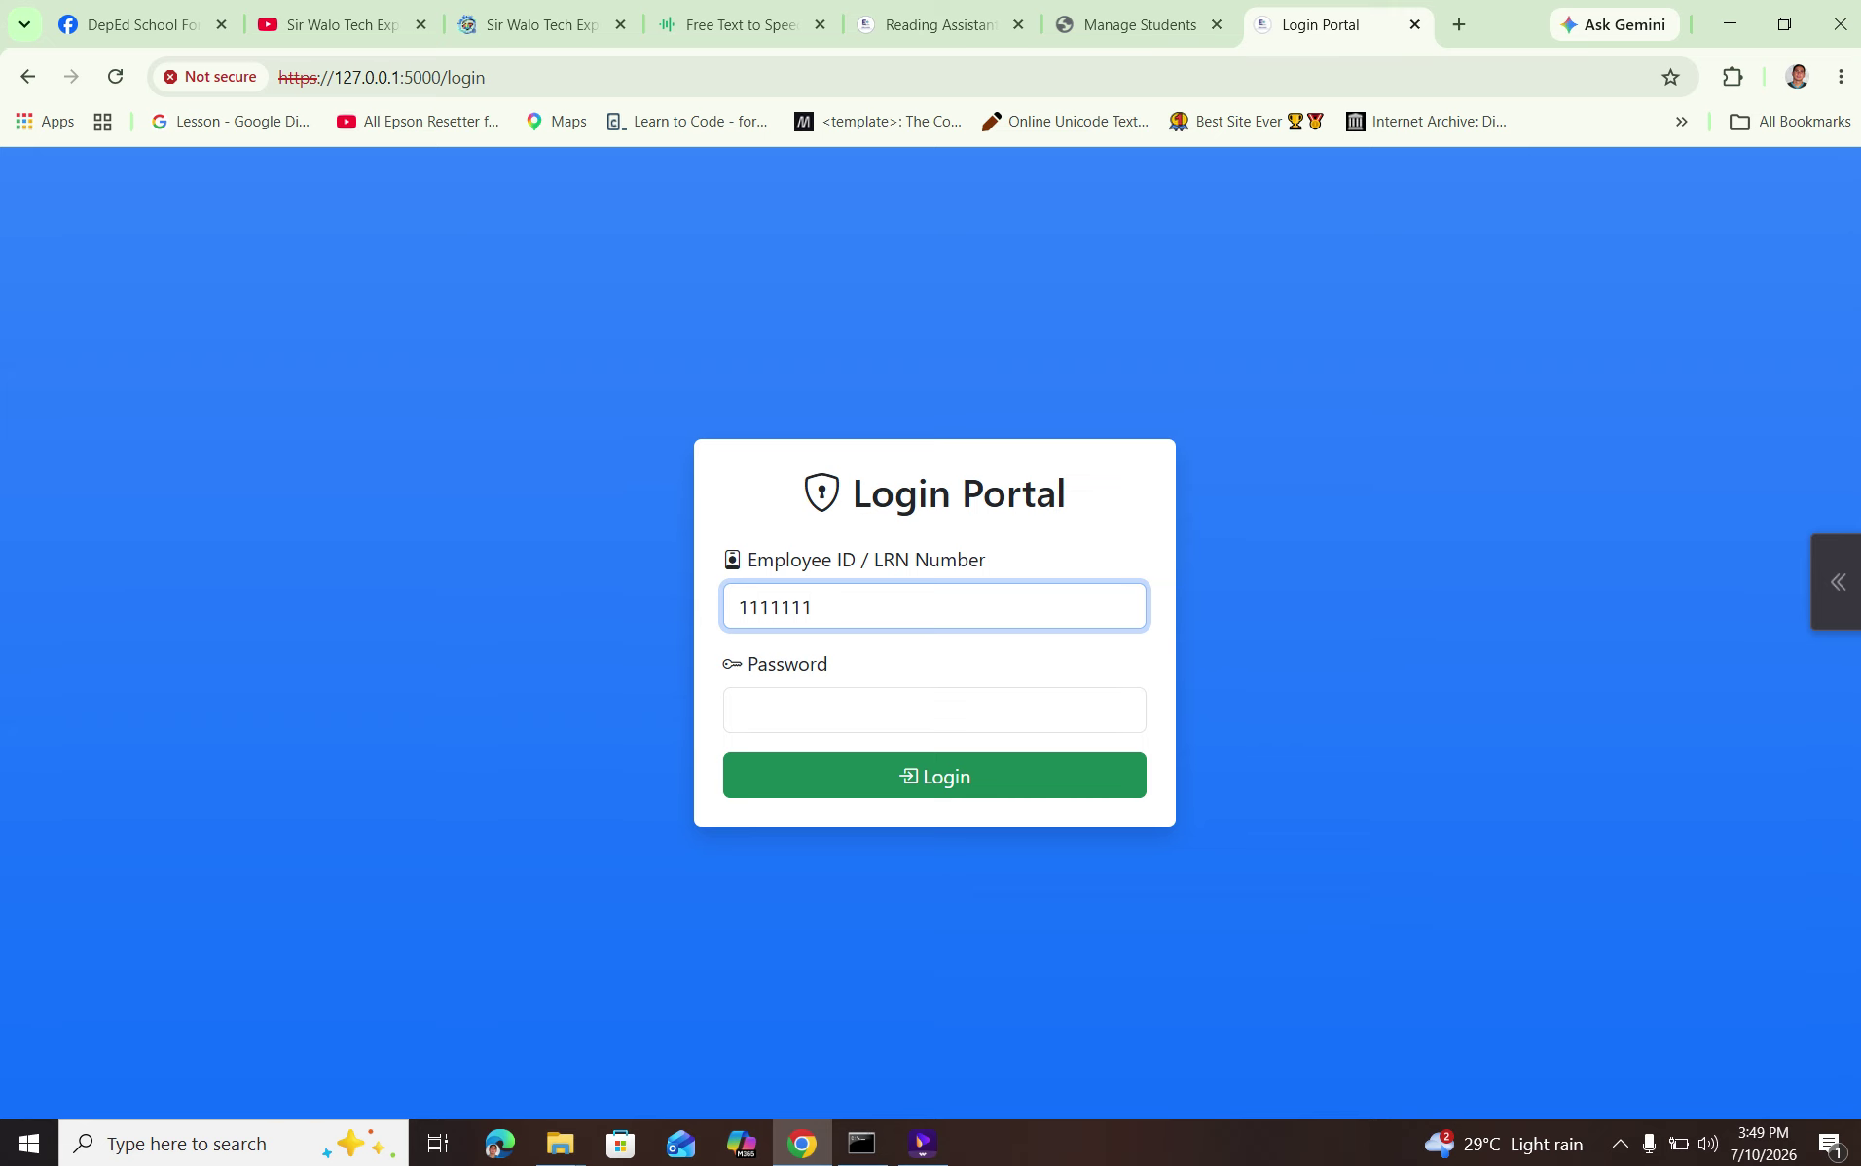
key(Tab)
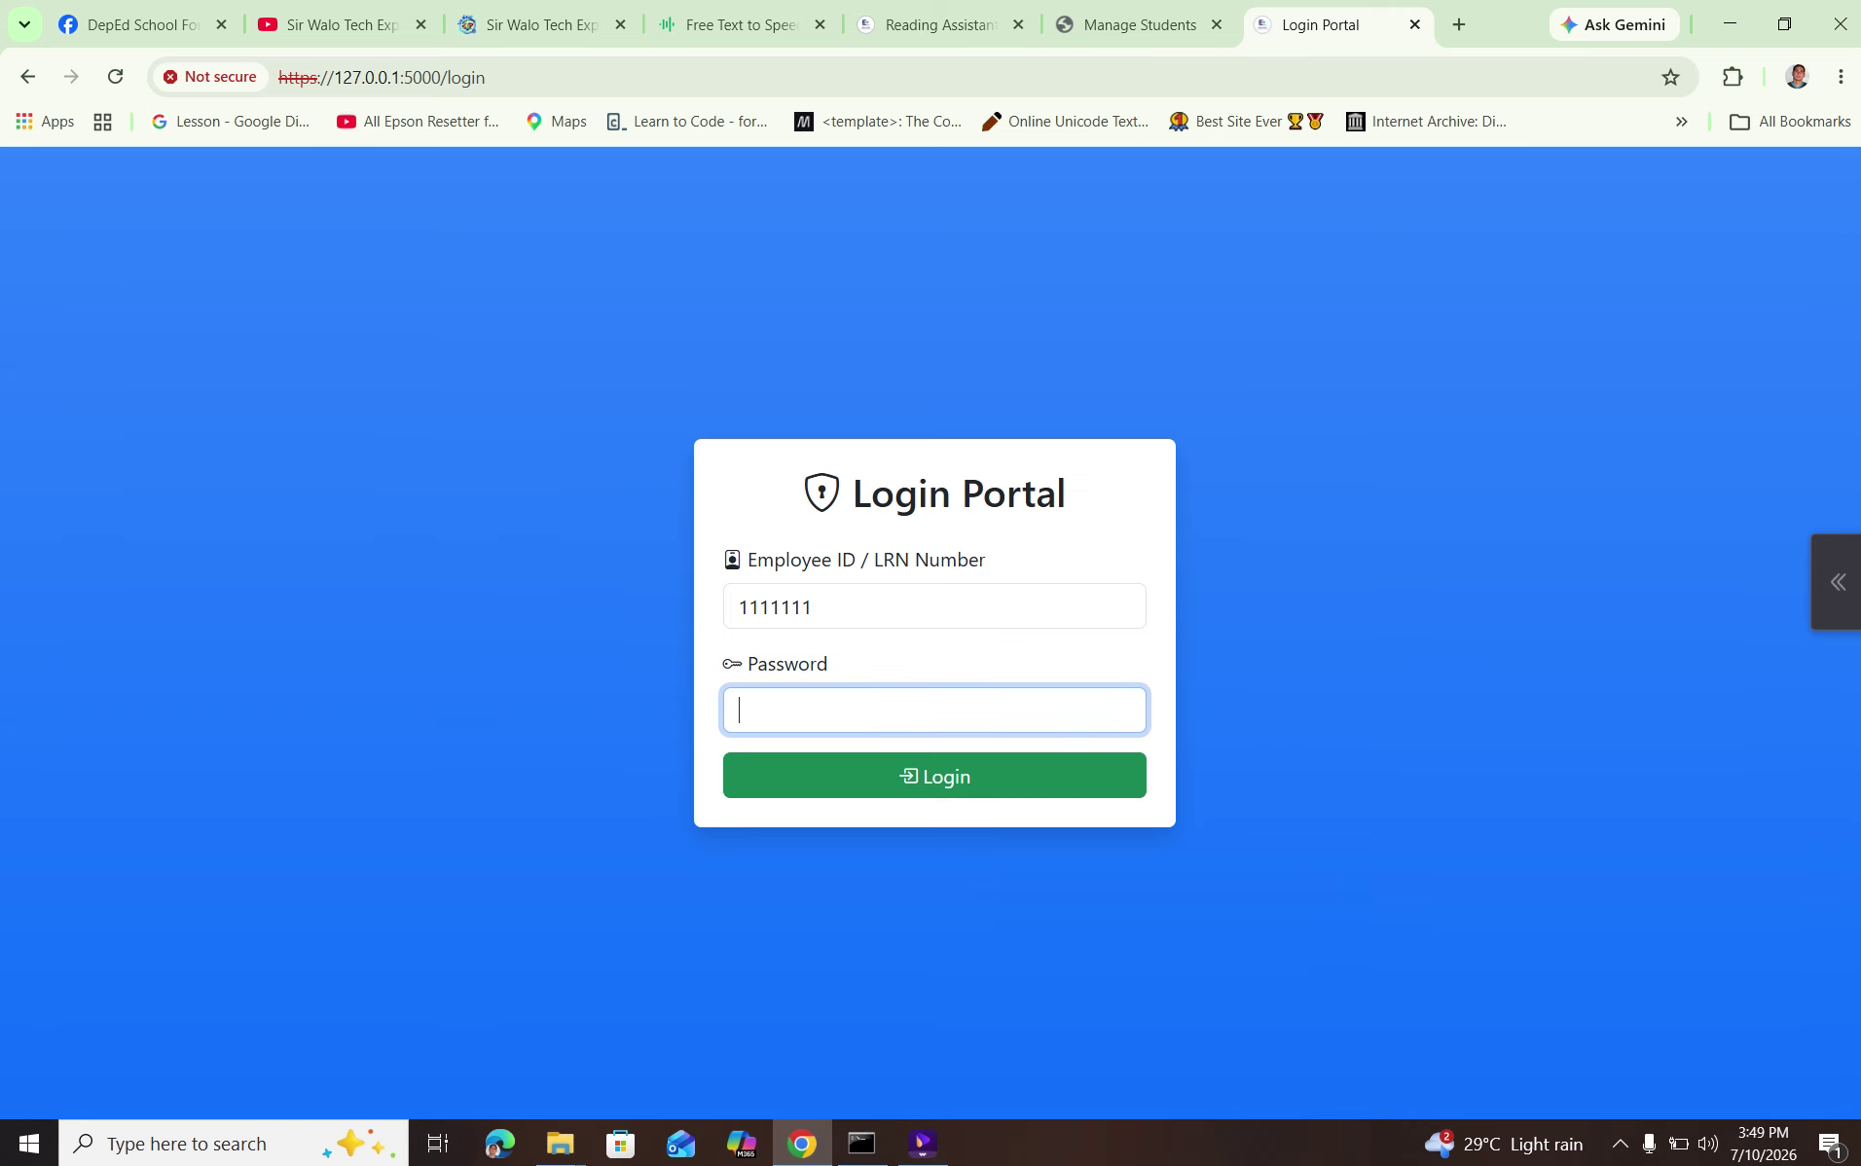
text(1111111)
key(Return)
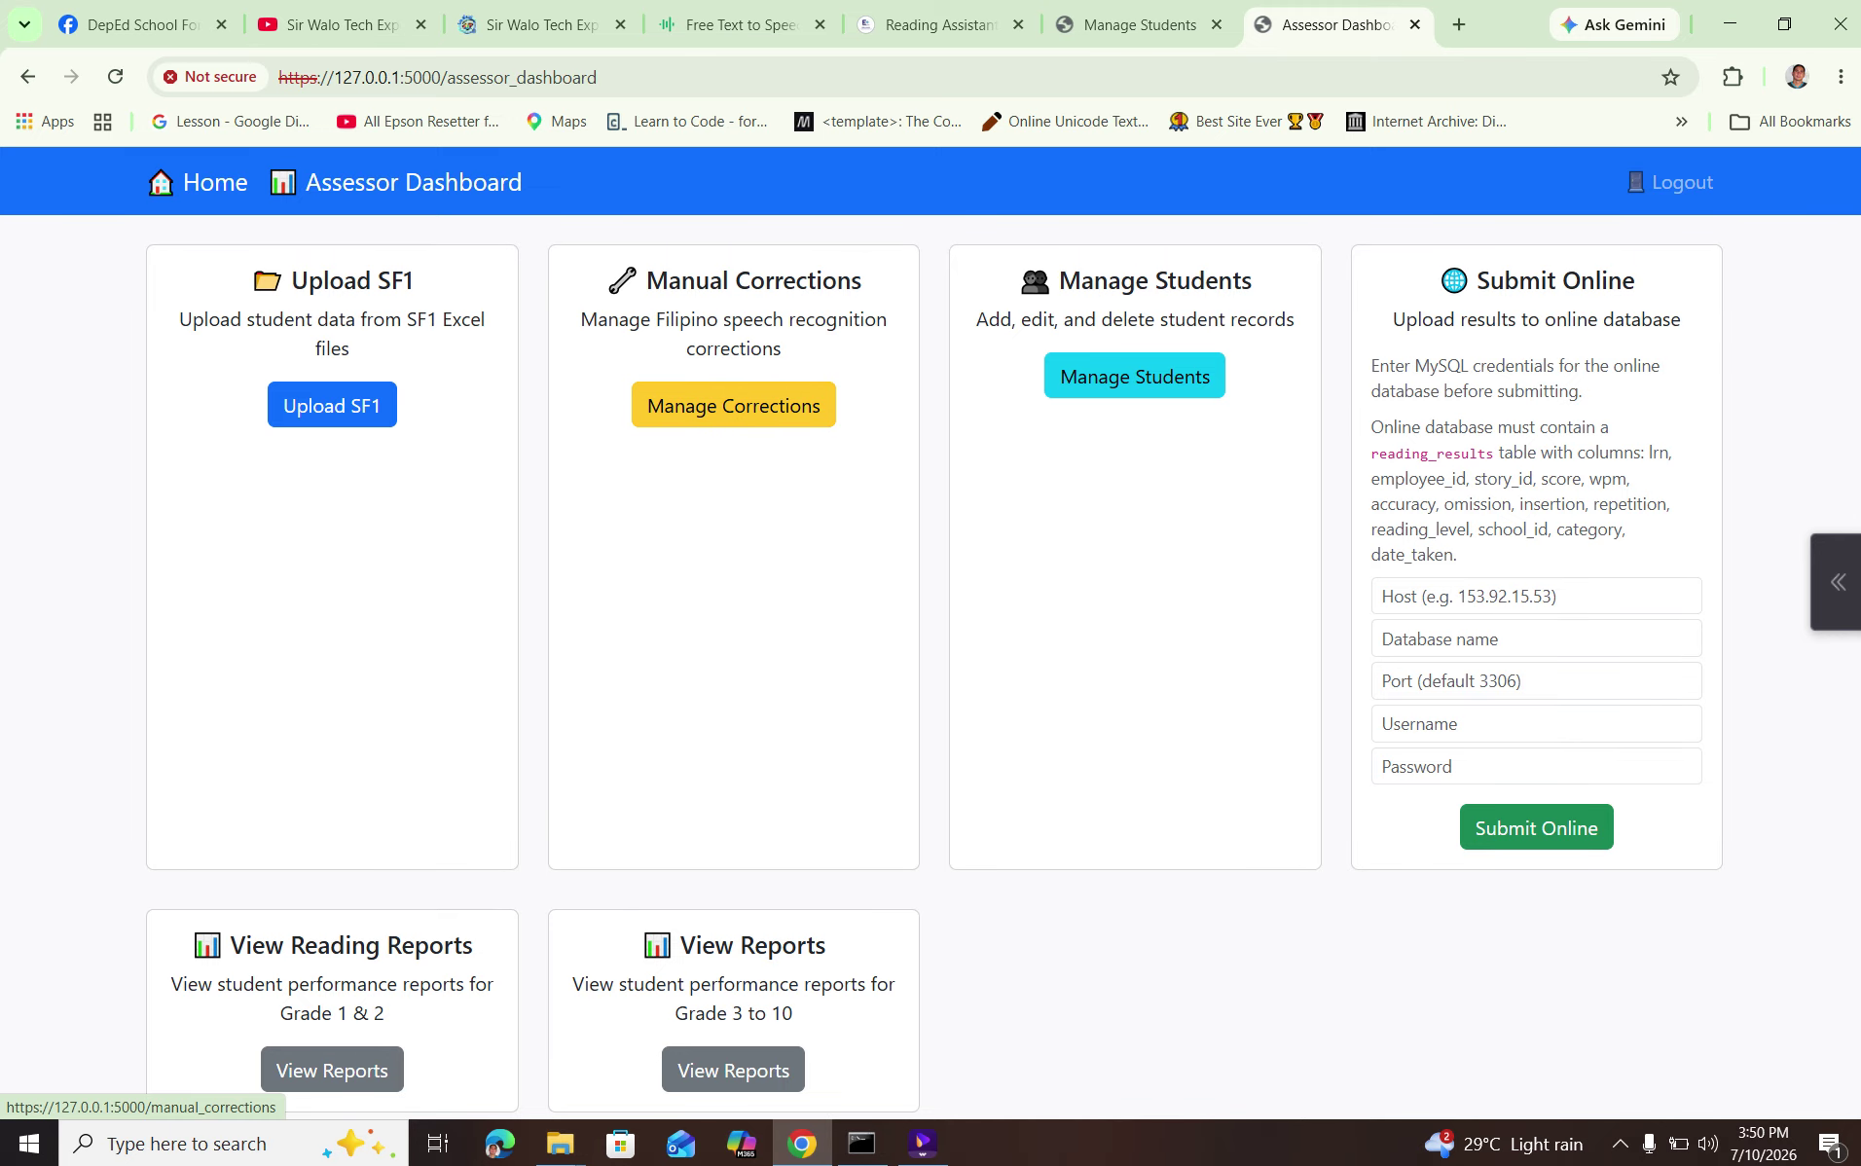
Step: Open the Manual Corrections page and review the list of Filipino speech recognition corrections
click(733, 404)
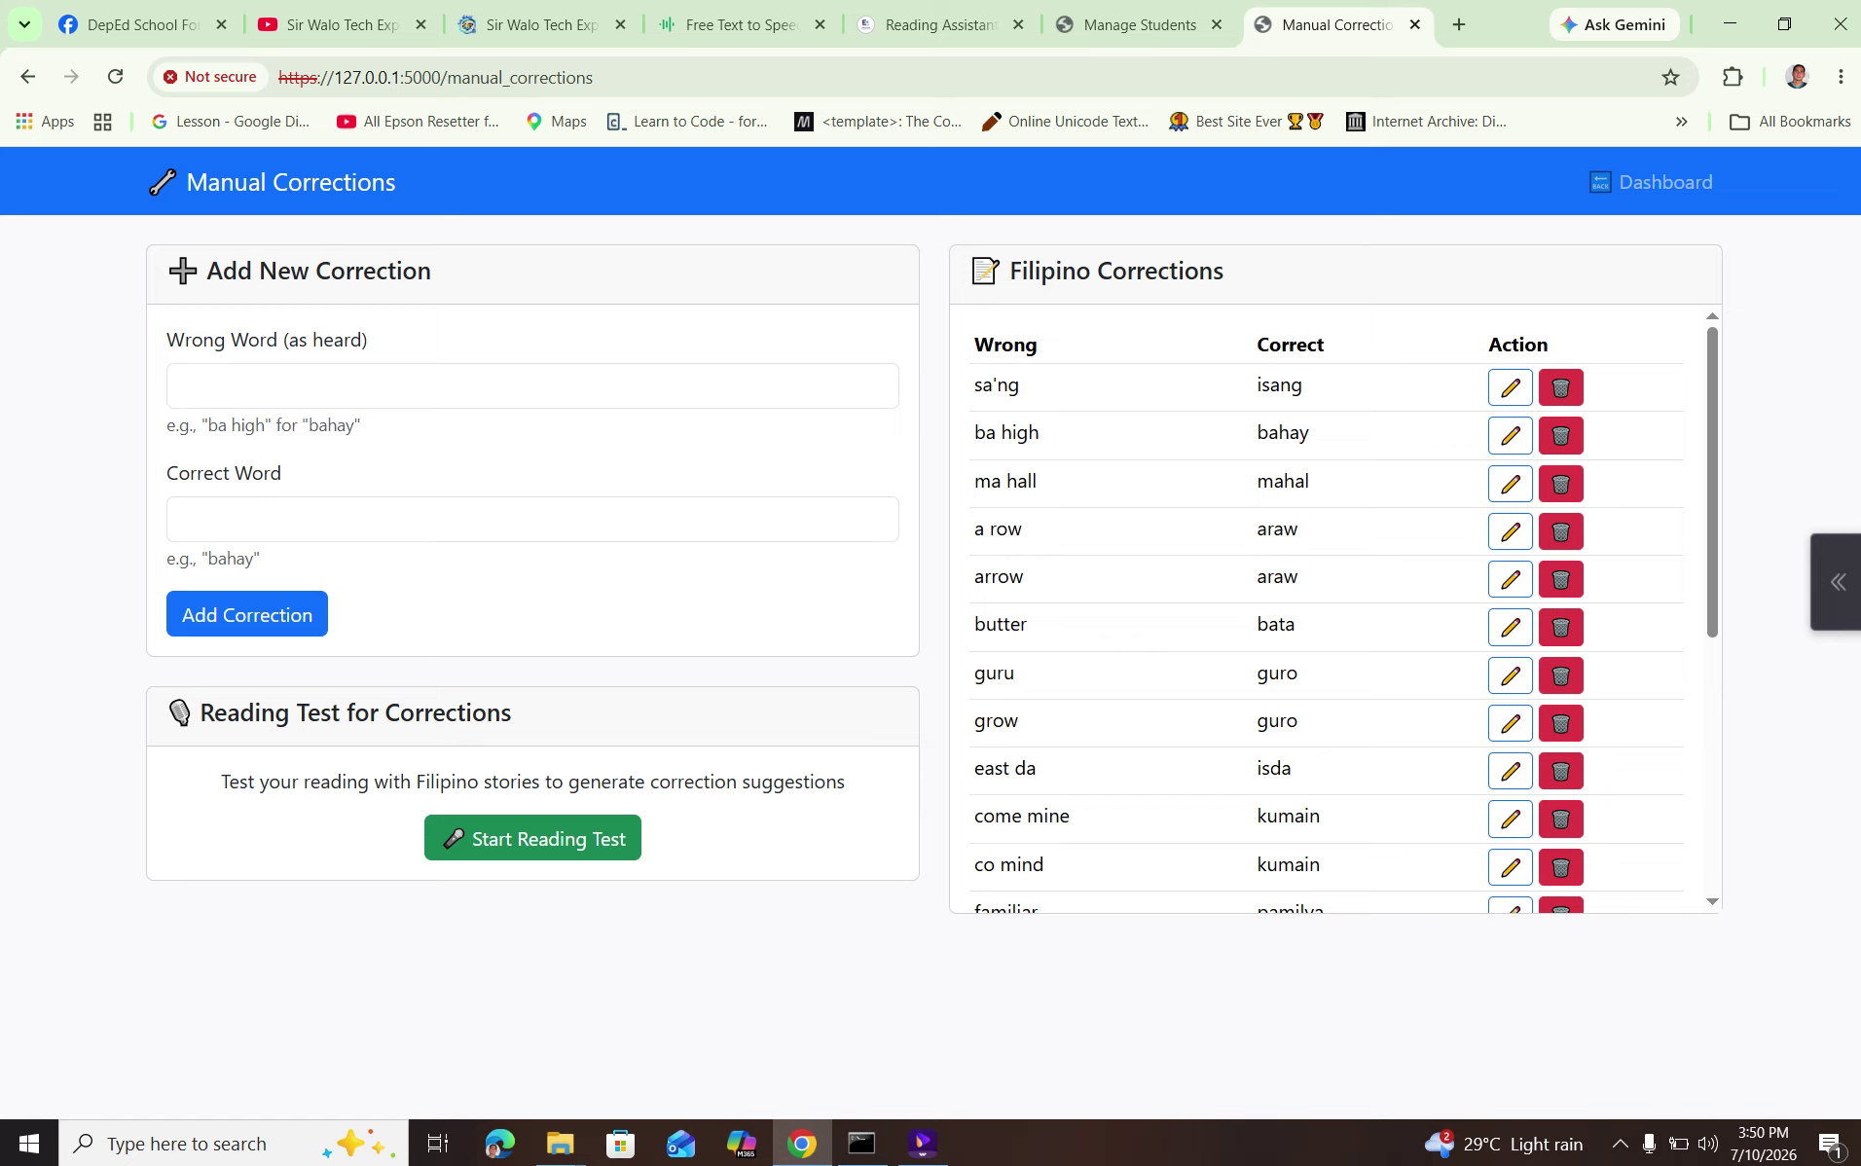
scroll(1334, 608, down, 5)
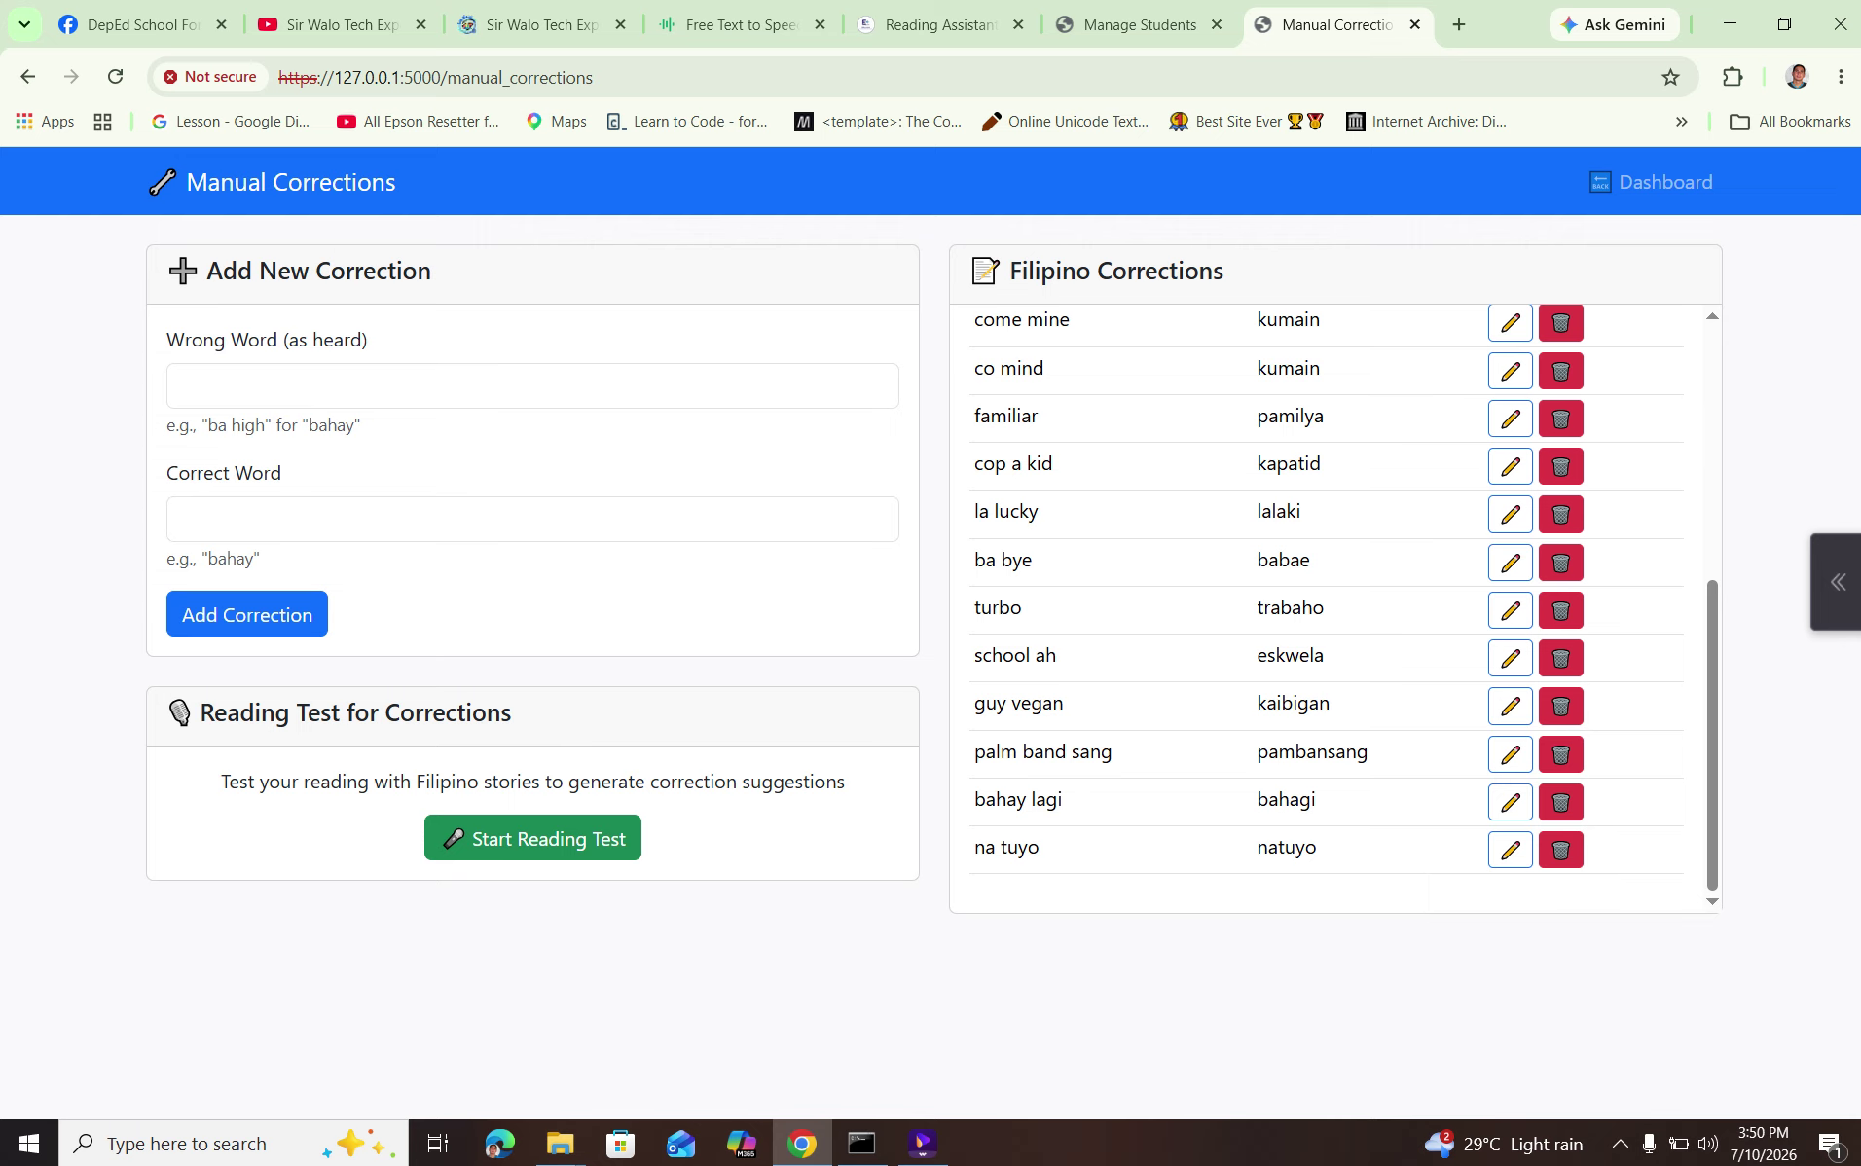
scroll(1333, 609, up, 5)
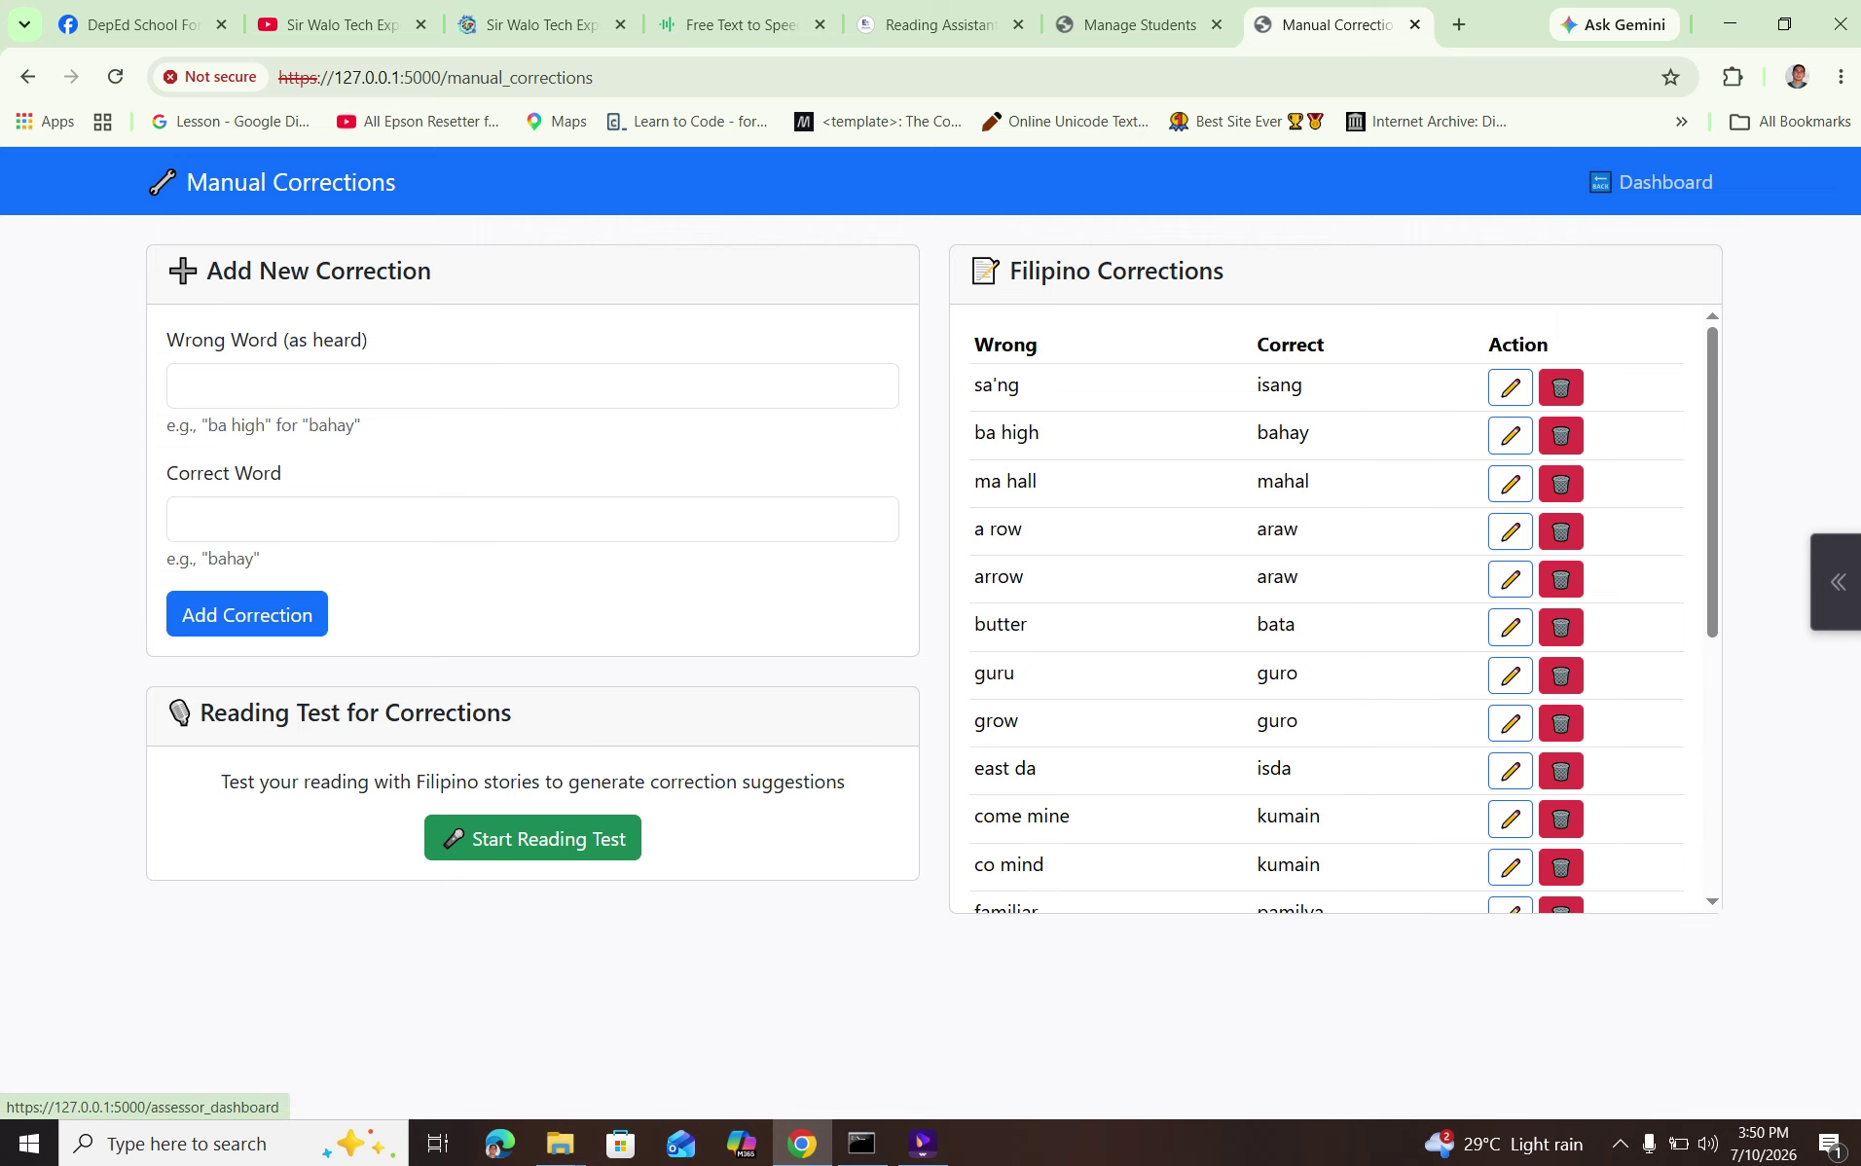
Step: Open Manage Students from the assessor dashboard and browse the student records across grade levels
click(1652, 182)
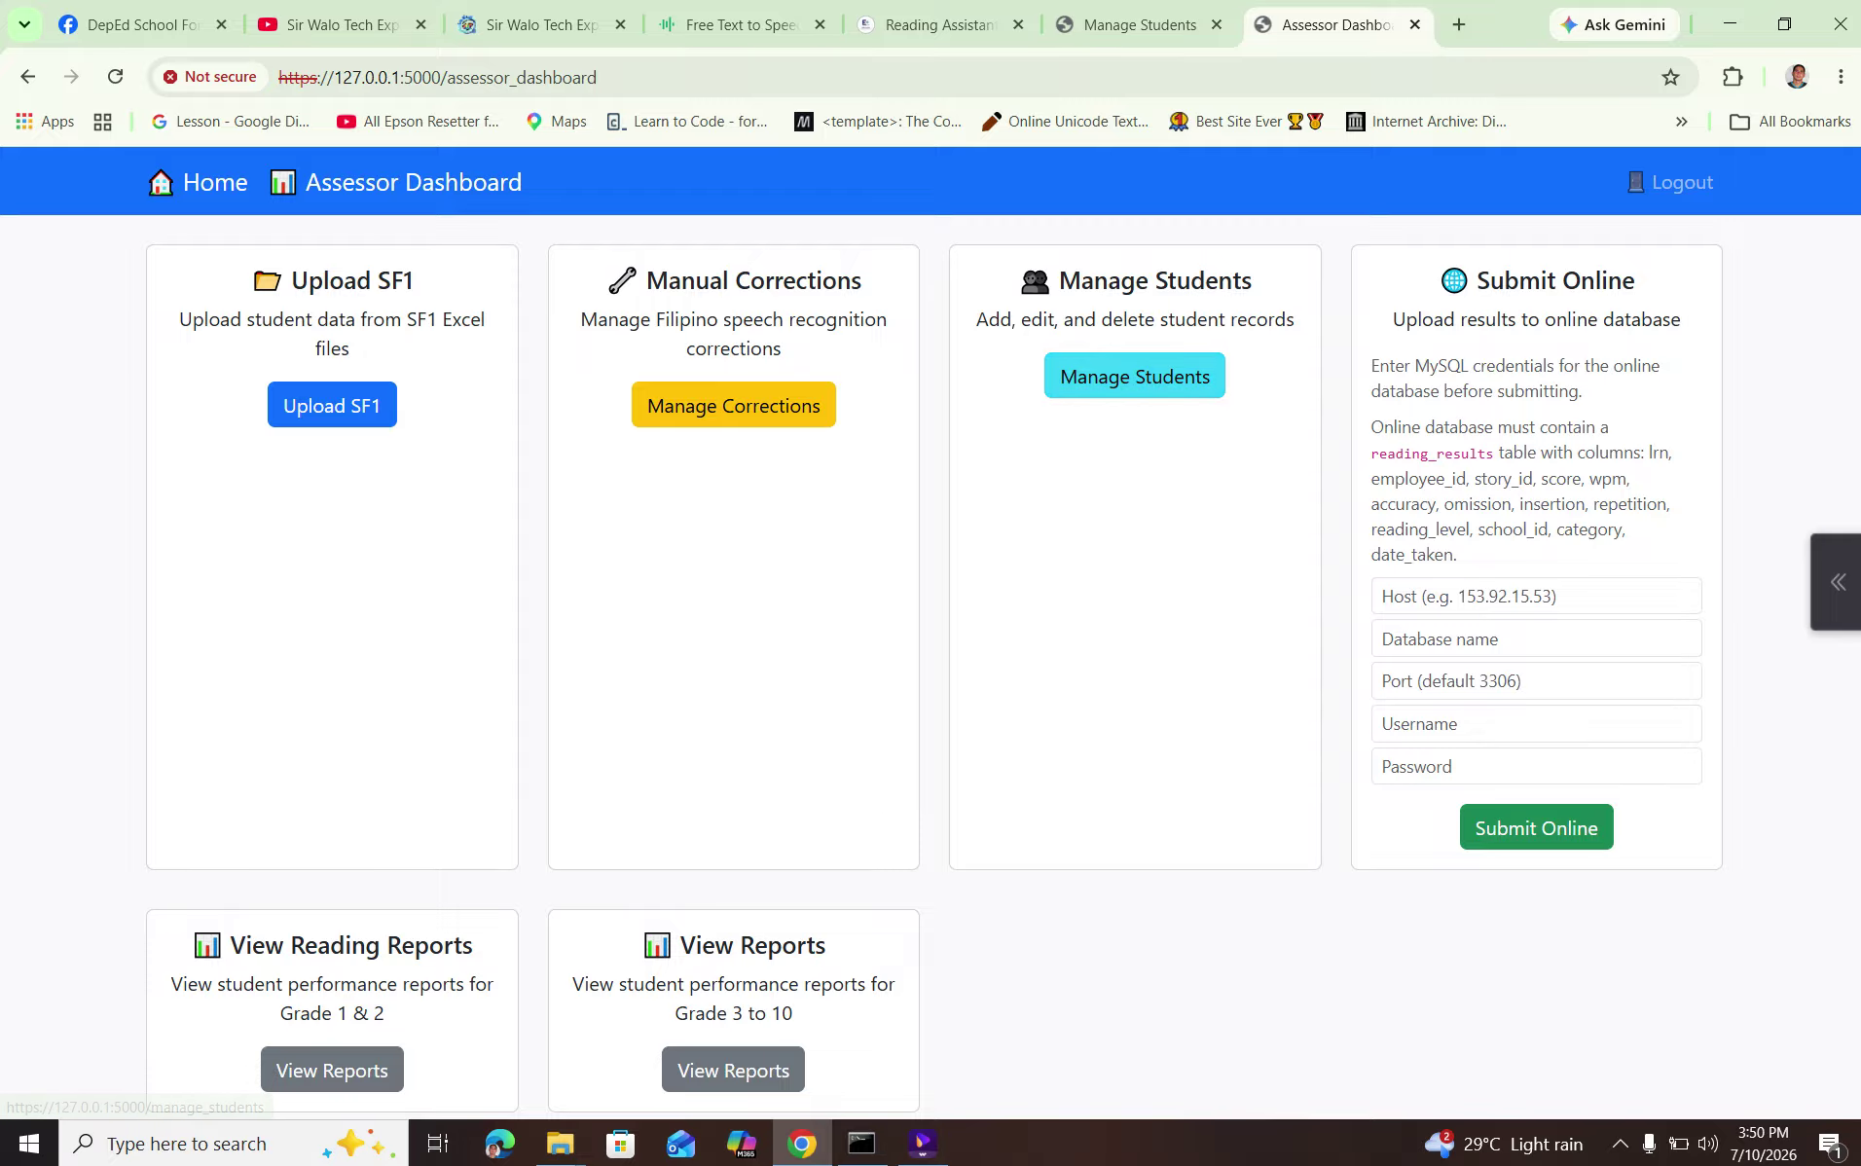
click(1134, 375)
scroll(925, 769, down, 15)
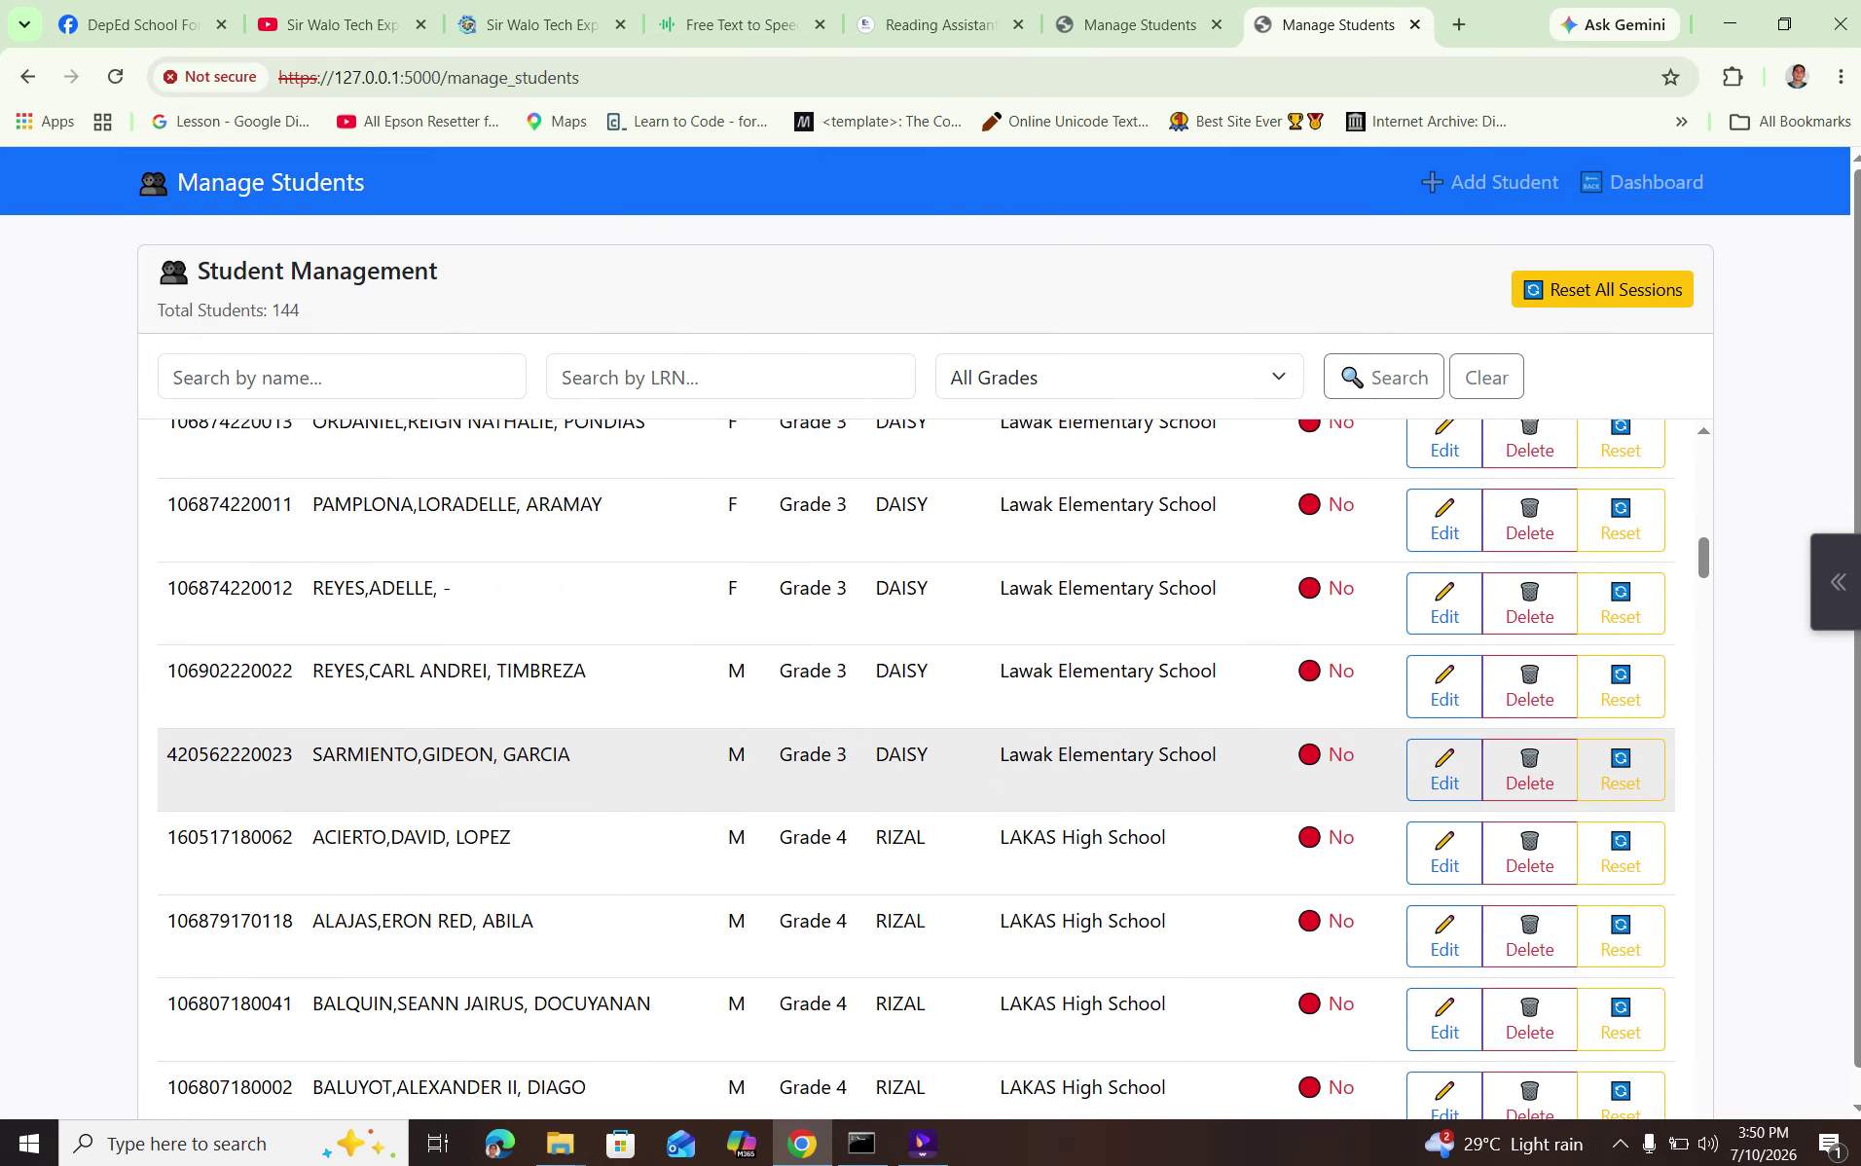
scroll(924, 769, down, 5)
scroll(925, 769, up, 20)
scroll(925, 768, down, 3)
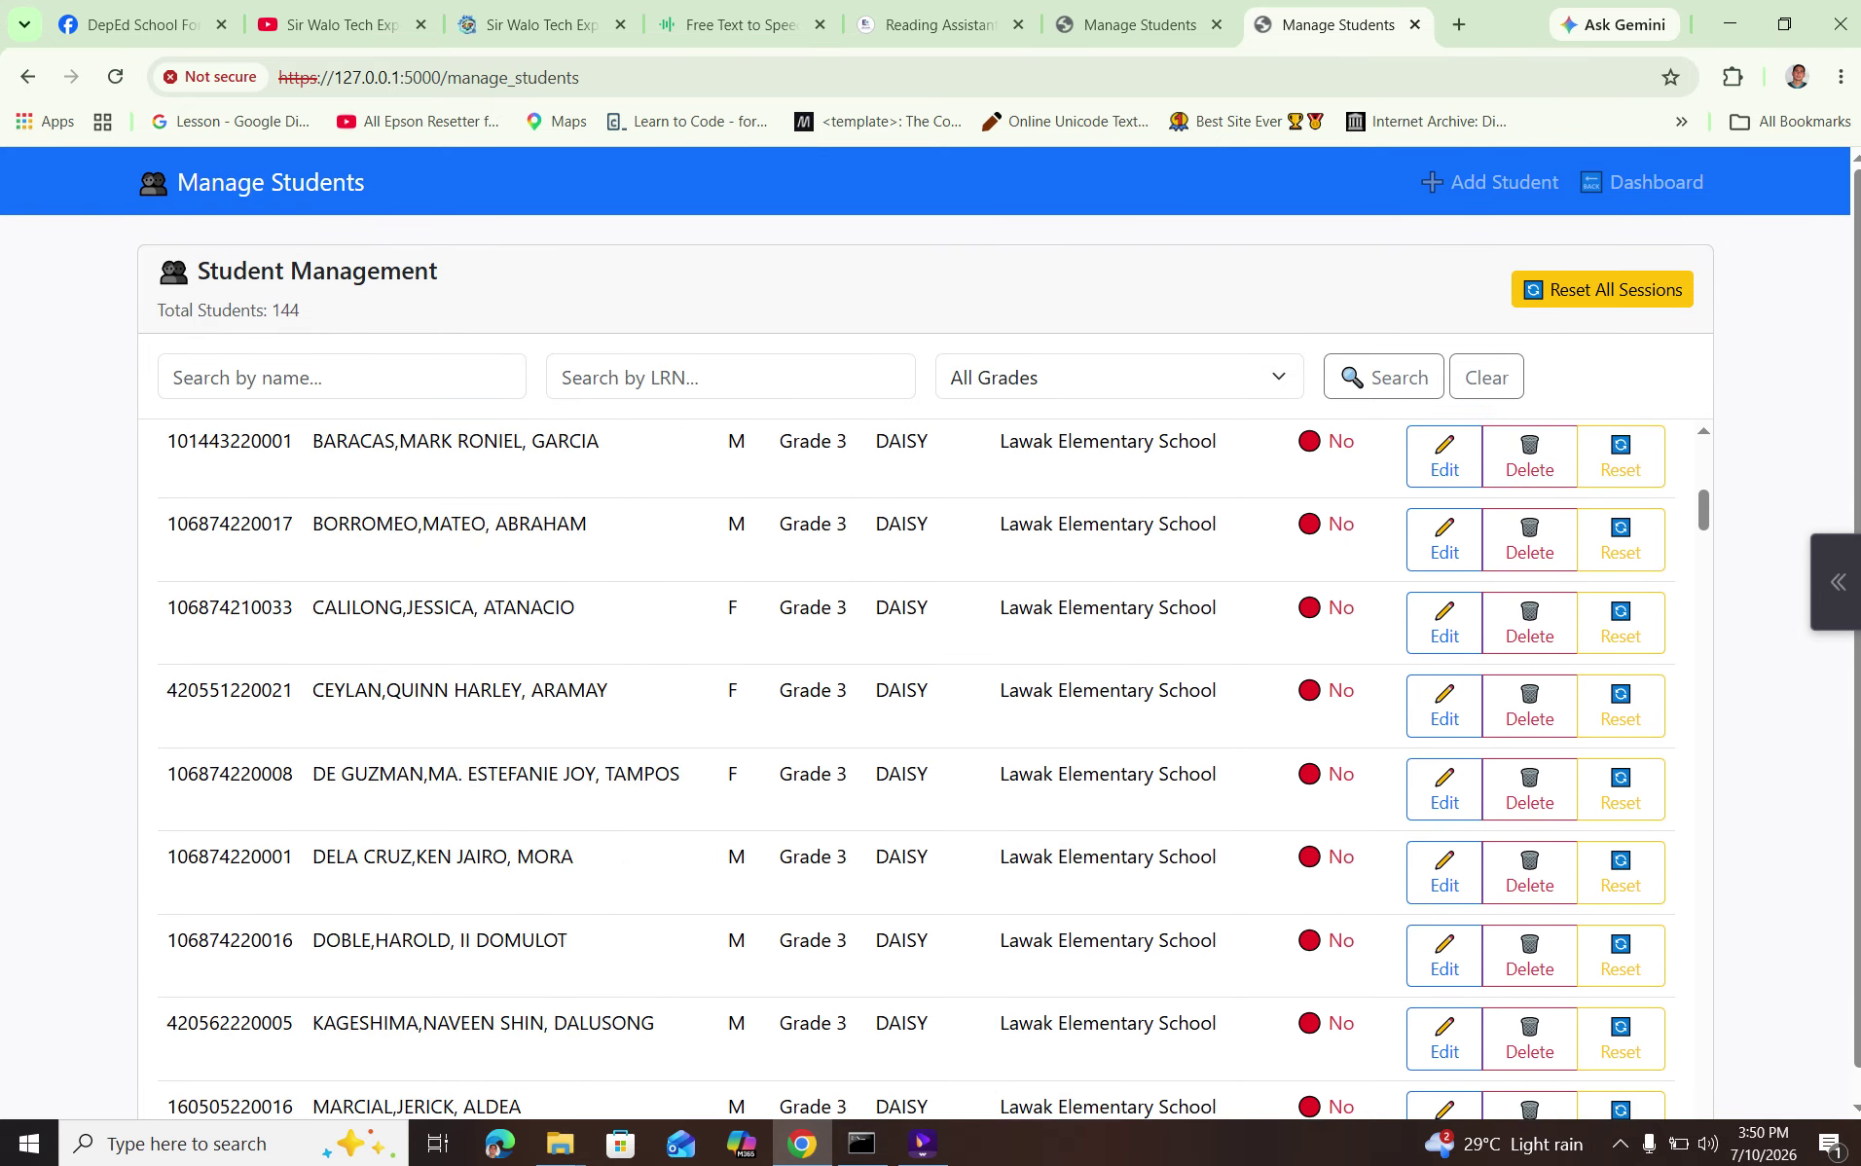
scroll(924, 681, down, 20)
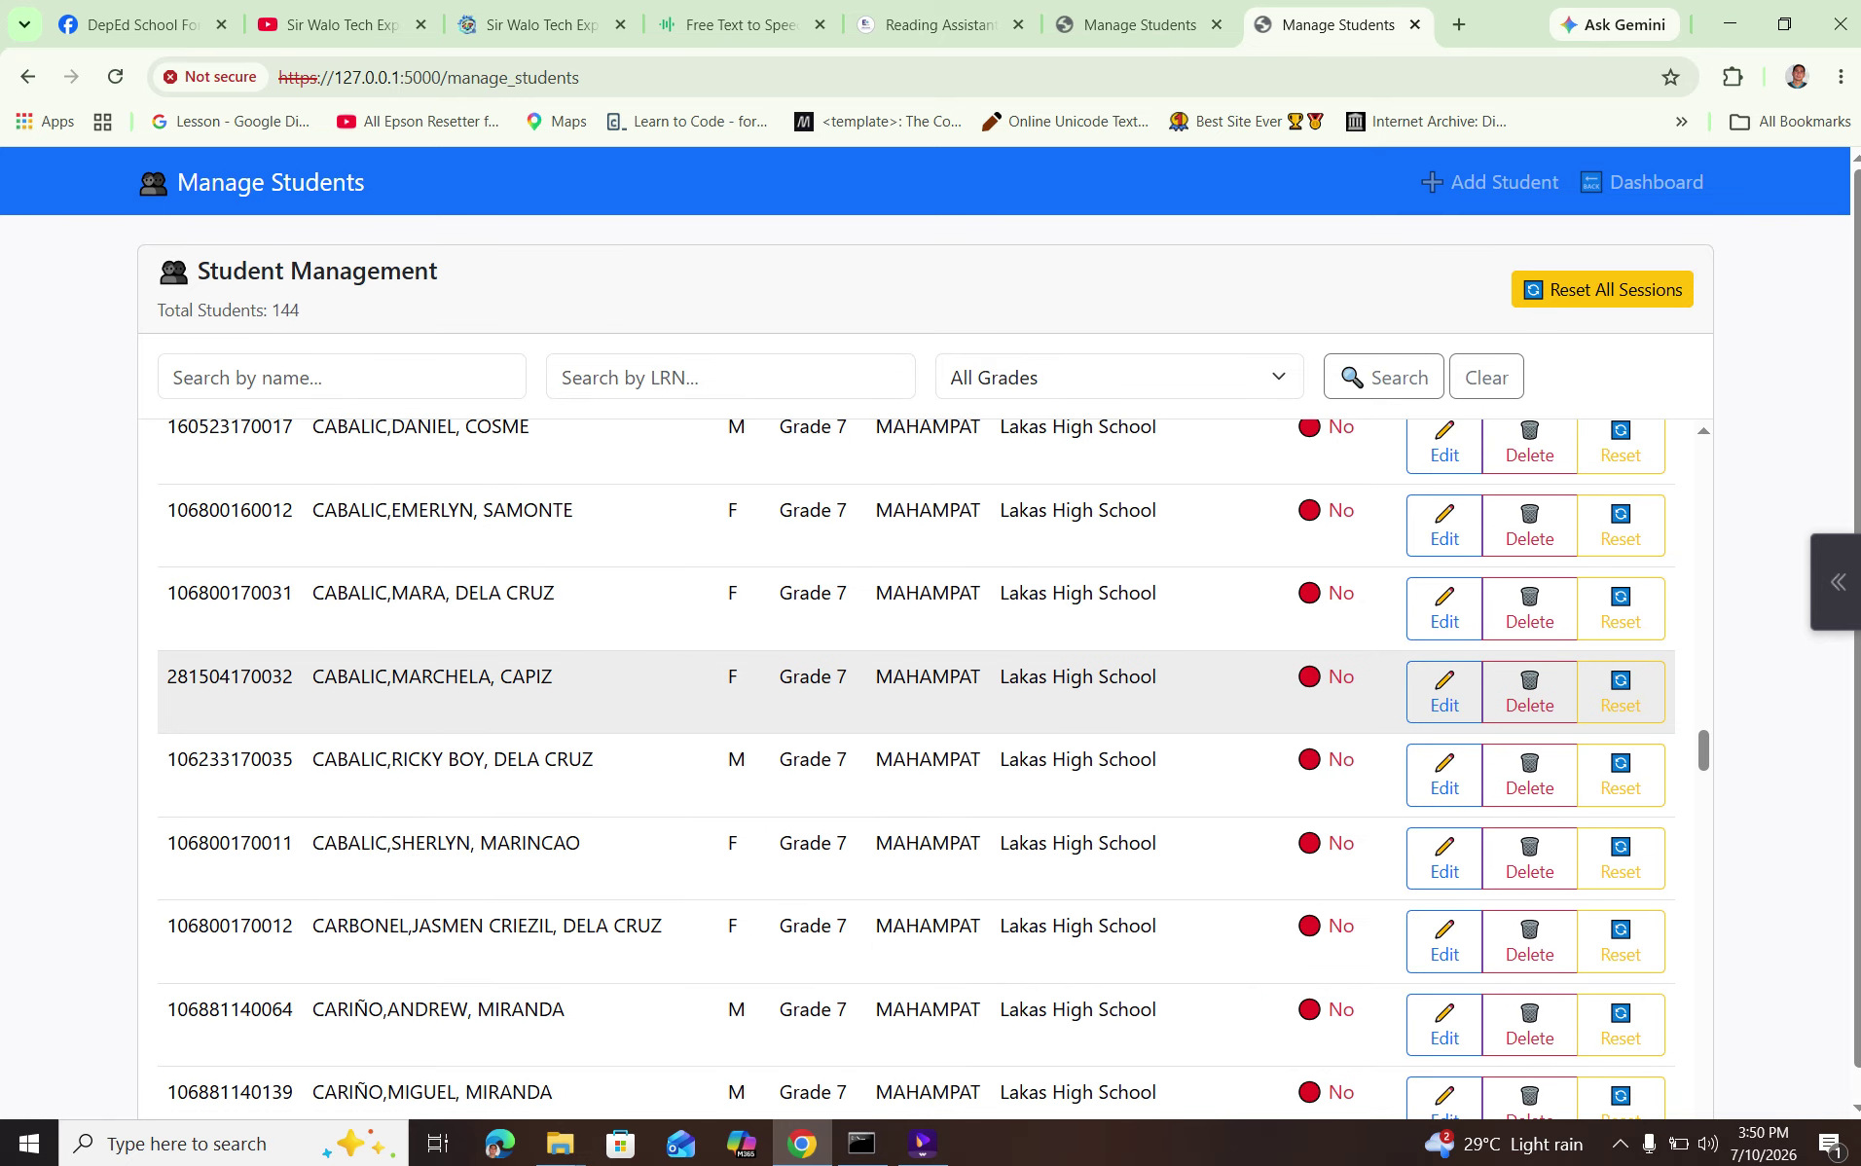
scroll(924, 682, up, 20)
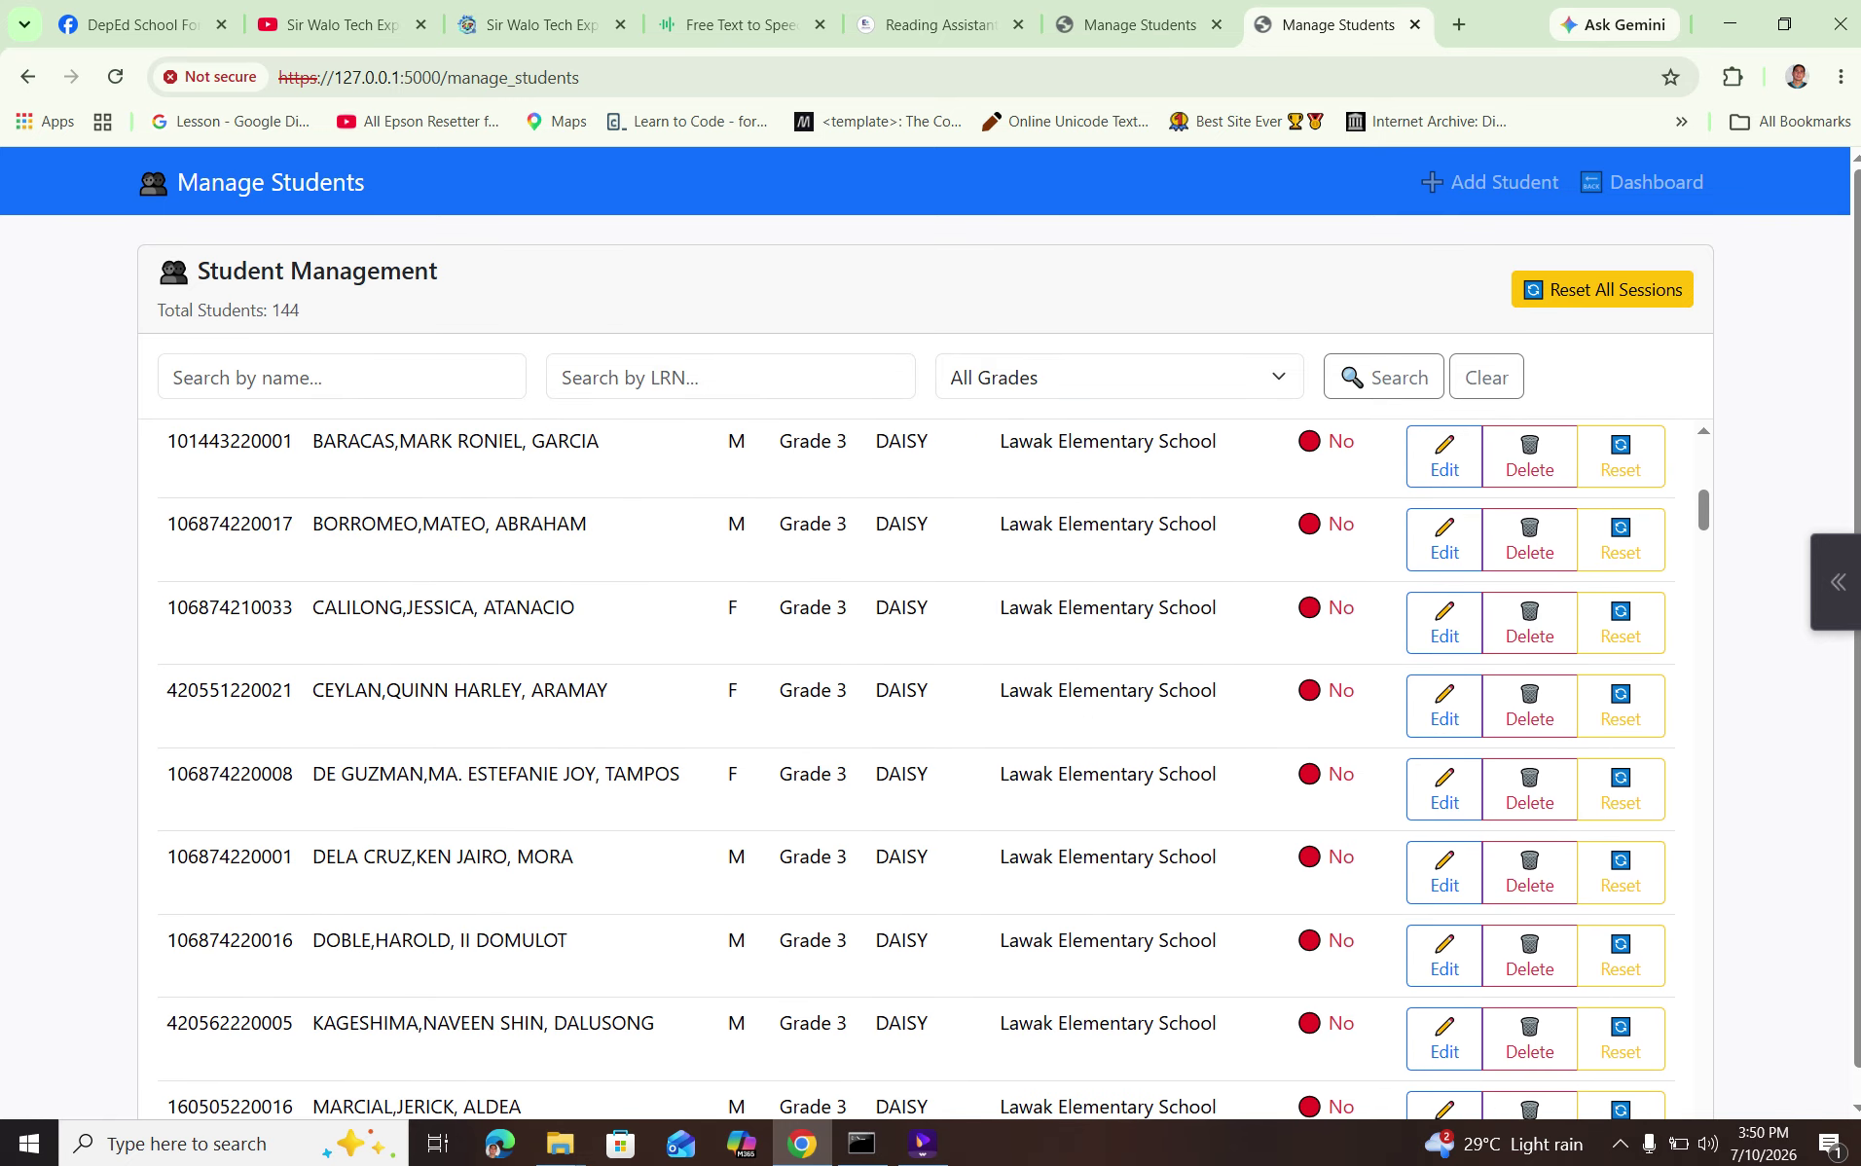
Step: Copy the LRN of the Grade 1 student in section Gas from the student list
scroll(925, 643, up, 6)
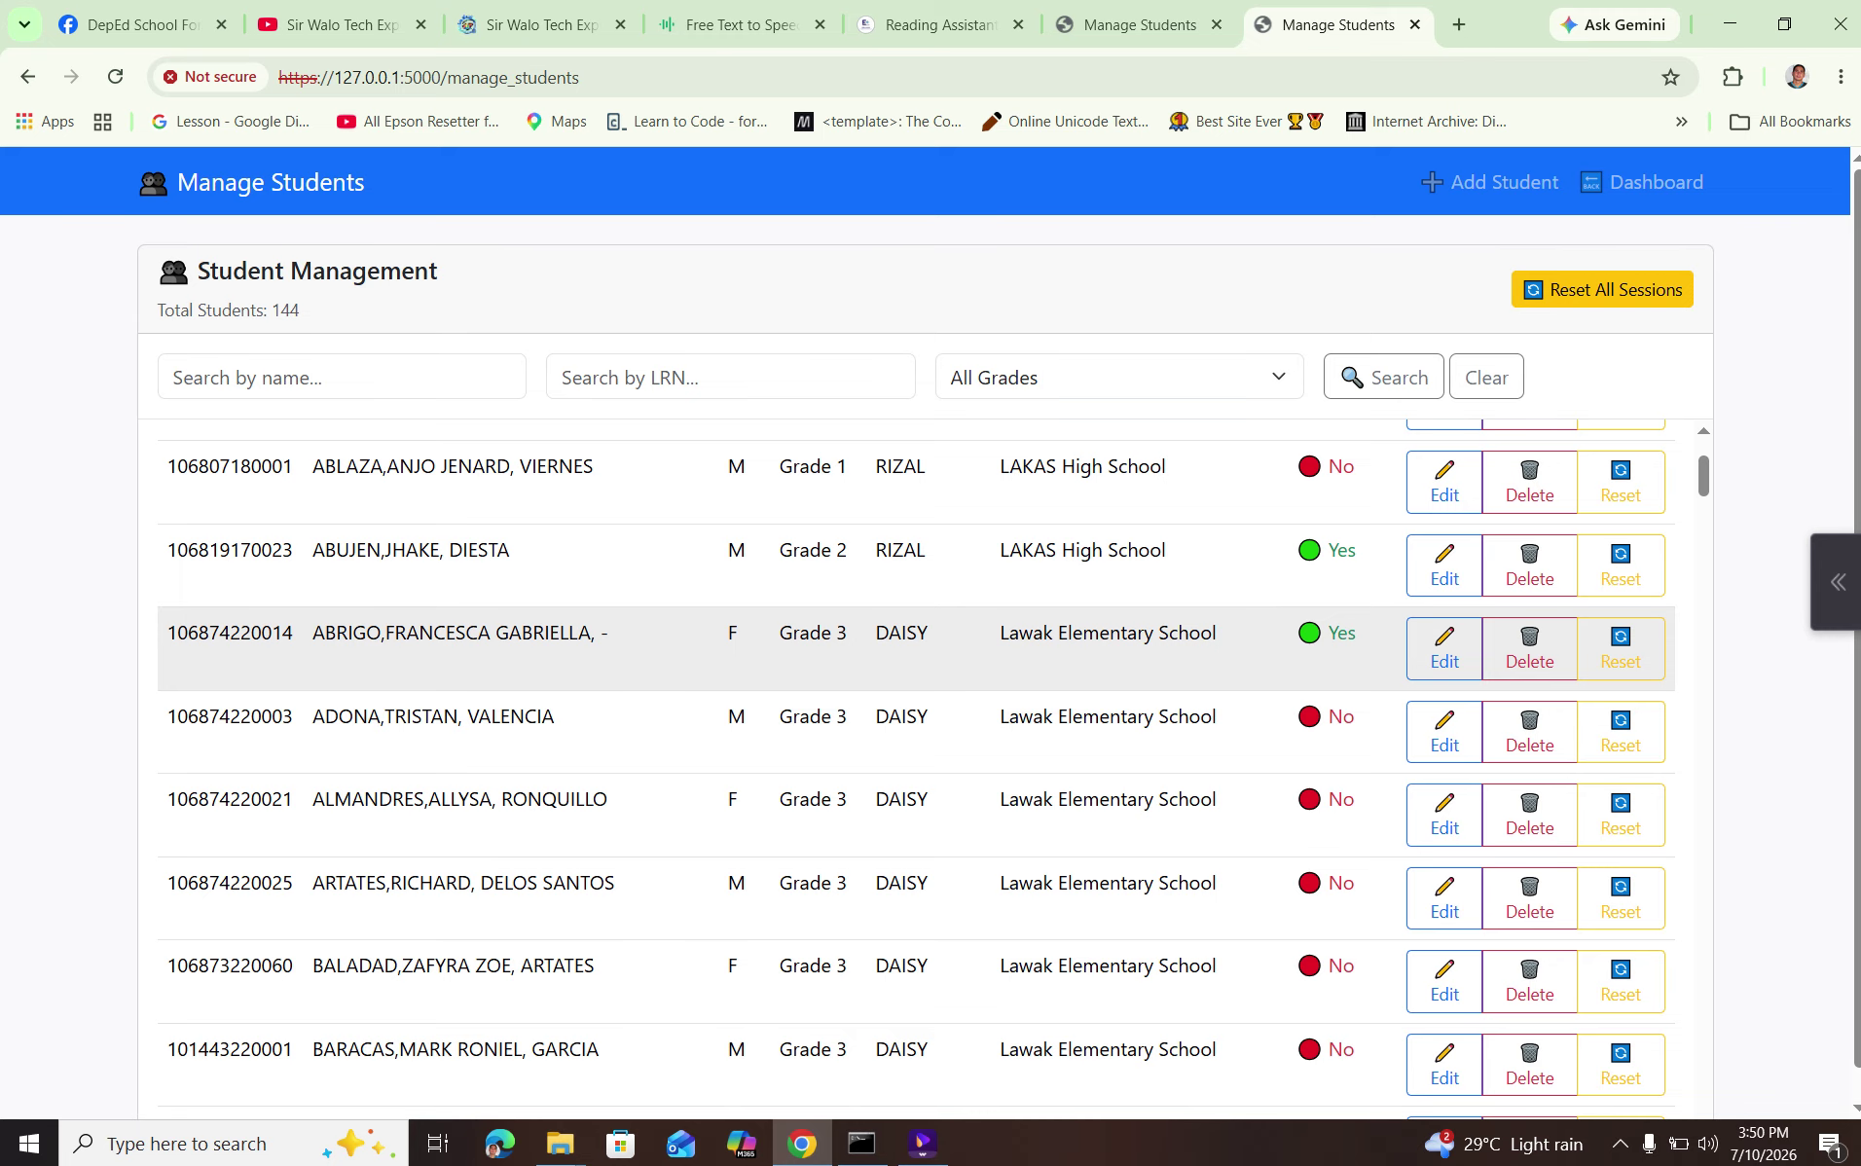
scroll(925, 643, up, 3)
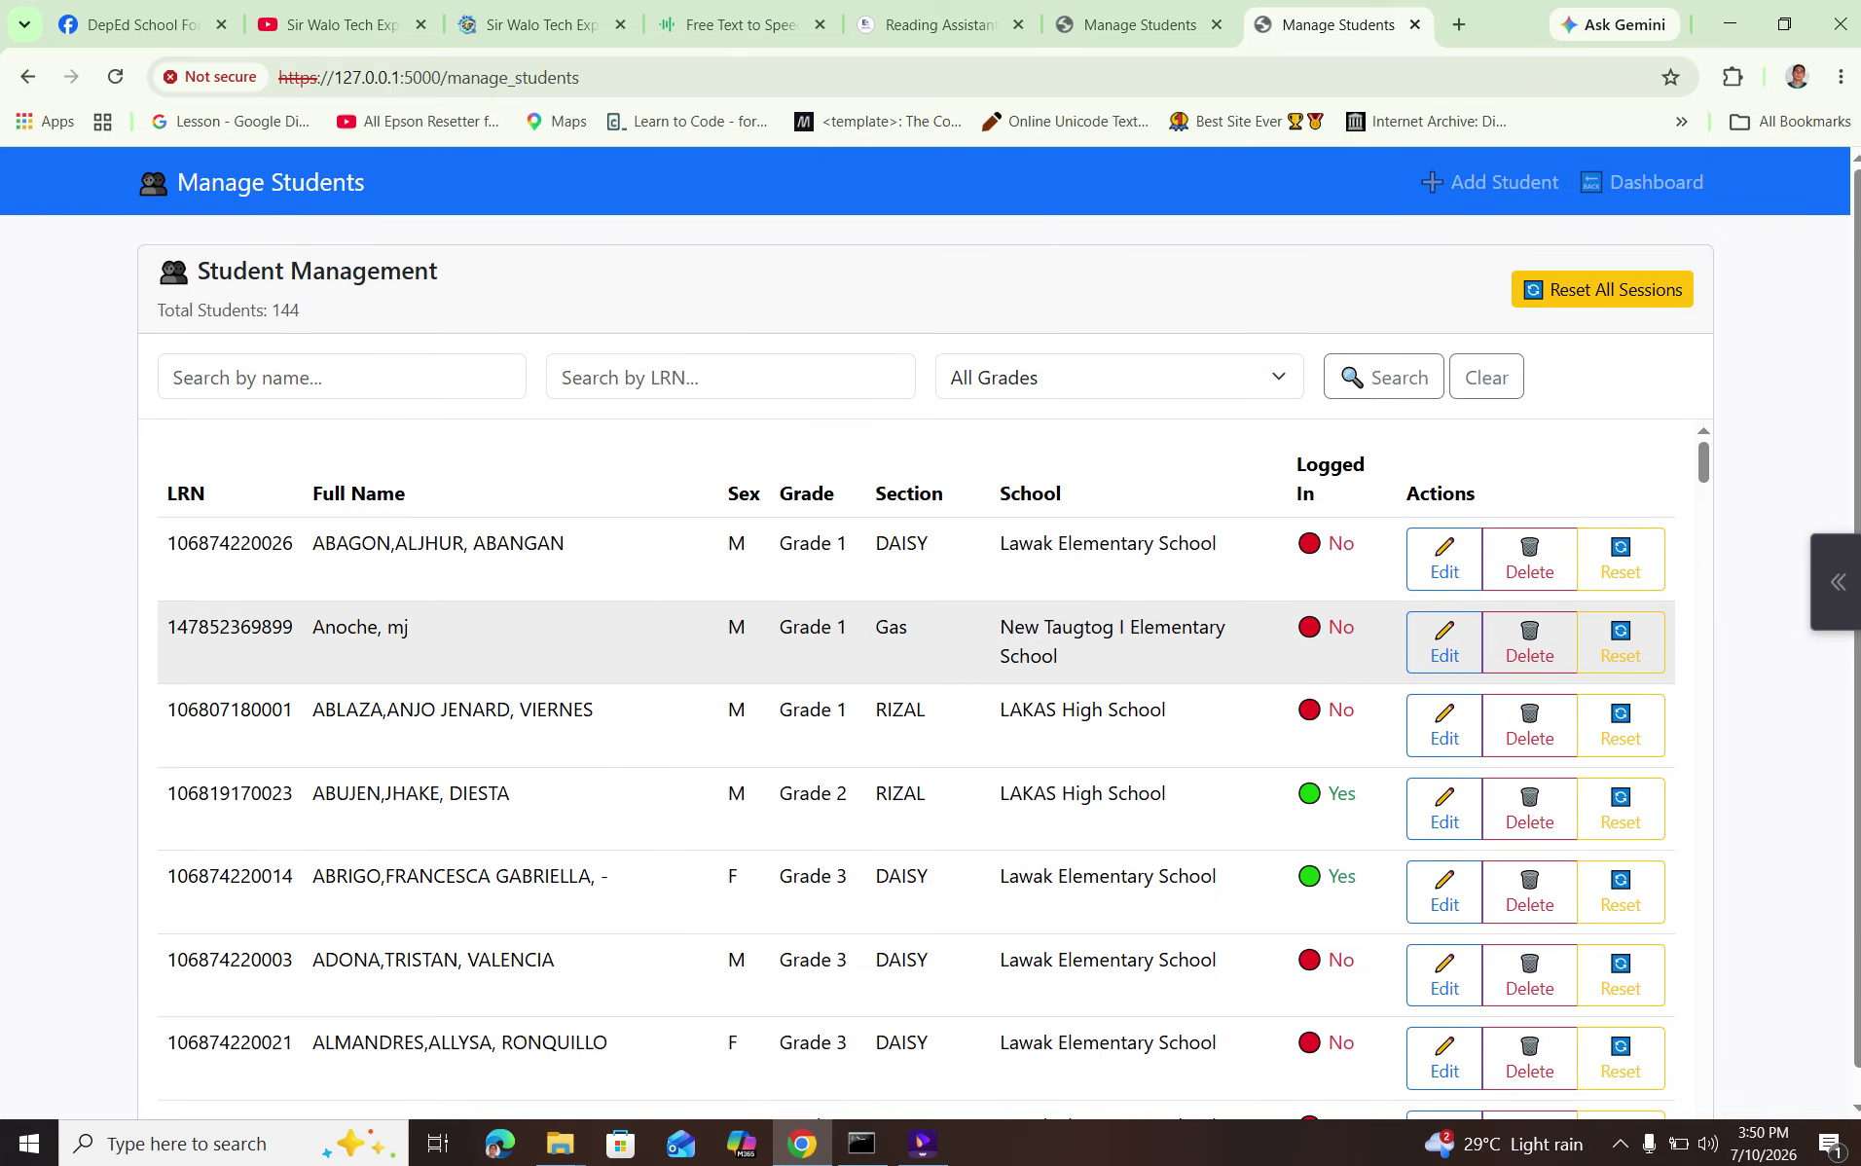
drag(293, 627, 168, 627)
right_click(206, 631)
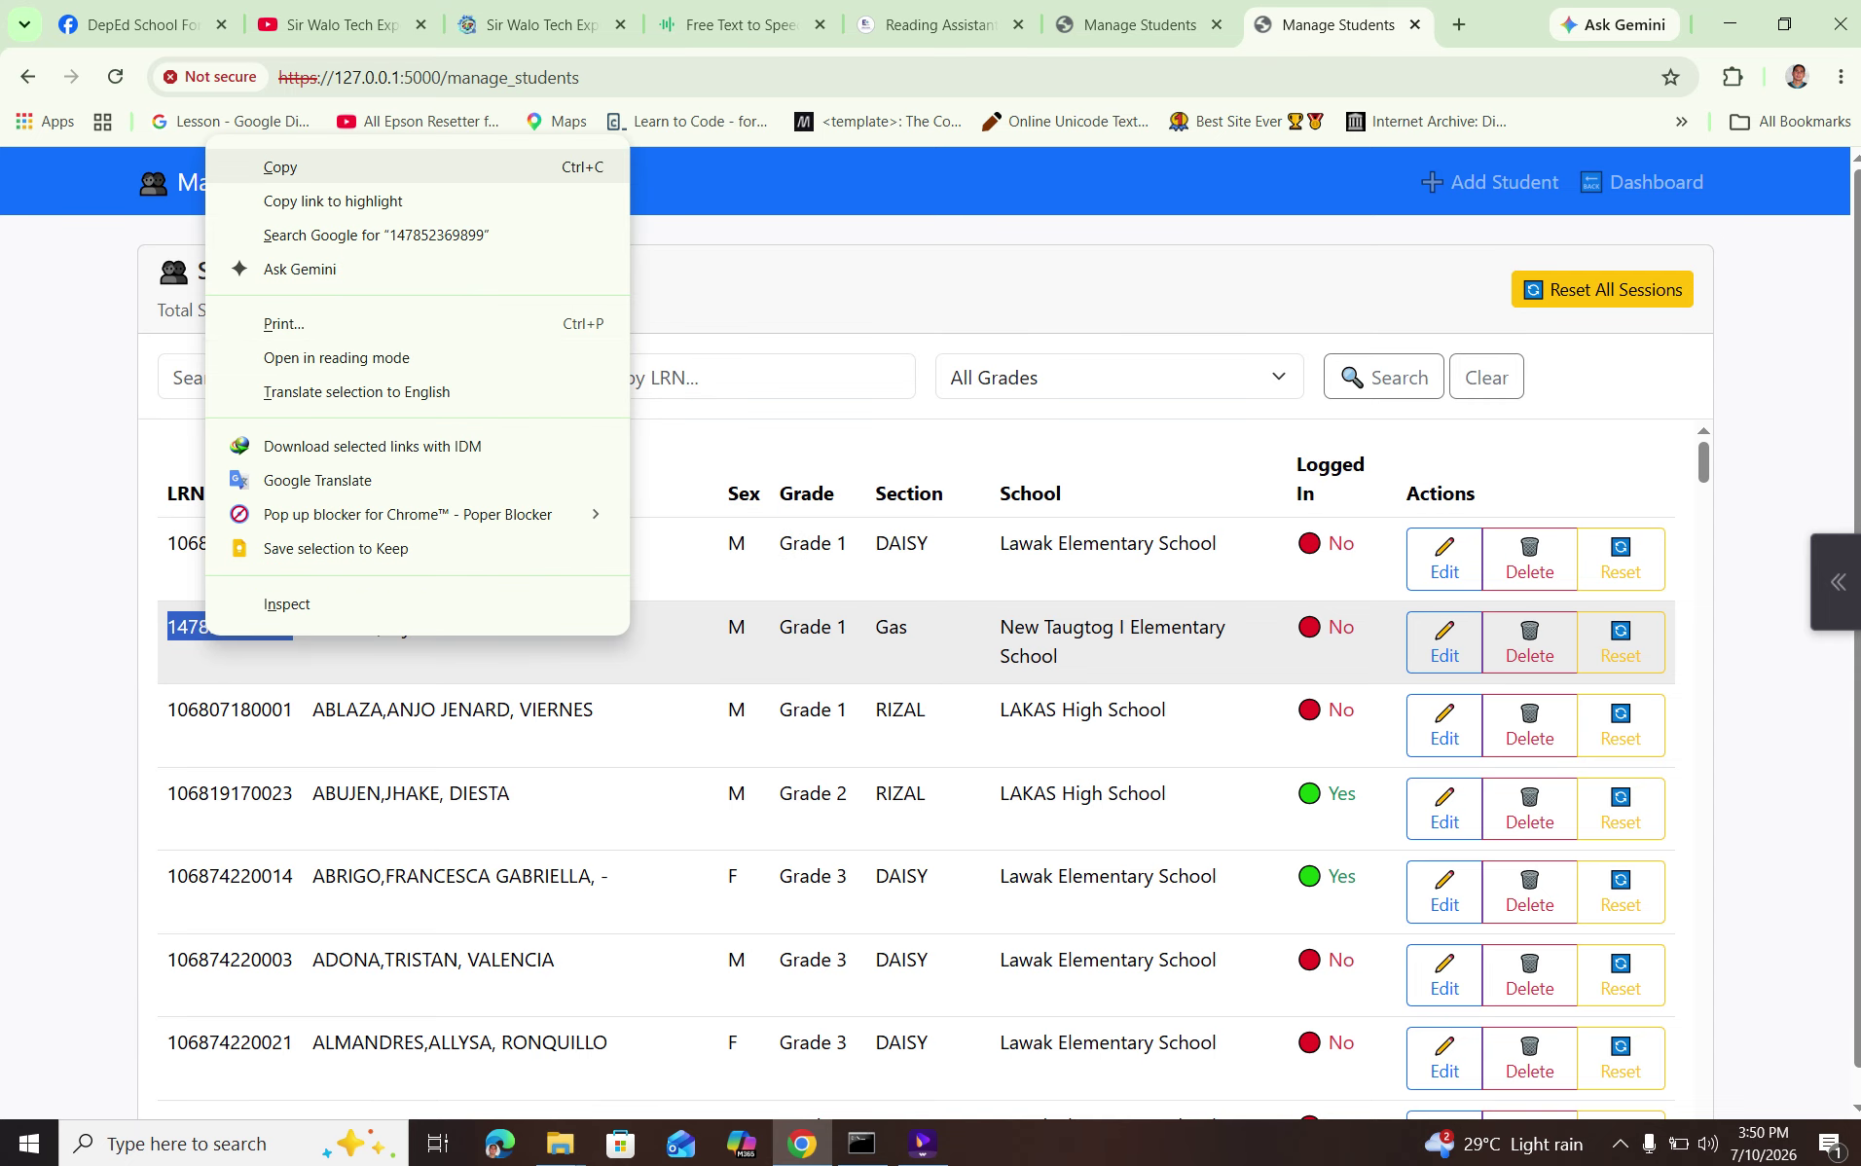
click(280, 166)
Step: Log the current student out of the Reading Assistant and log in with the copied student LRN
click(934, 24)
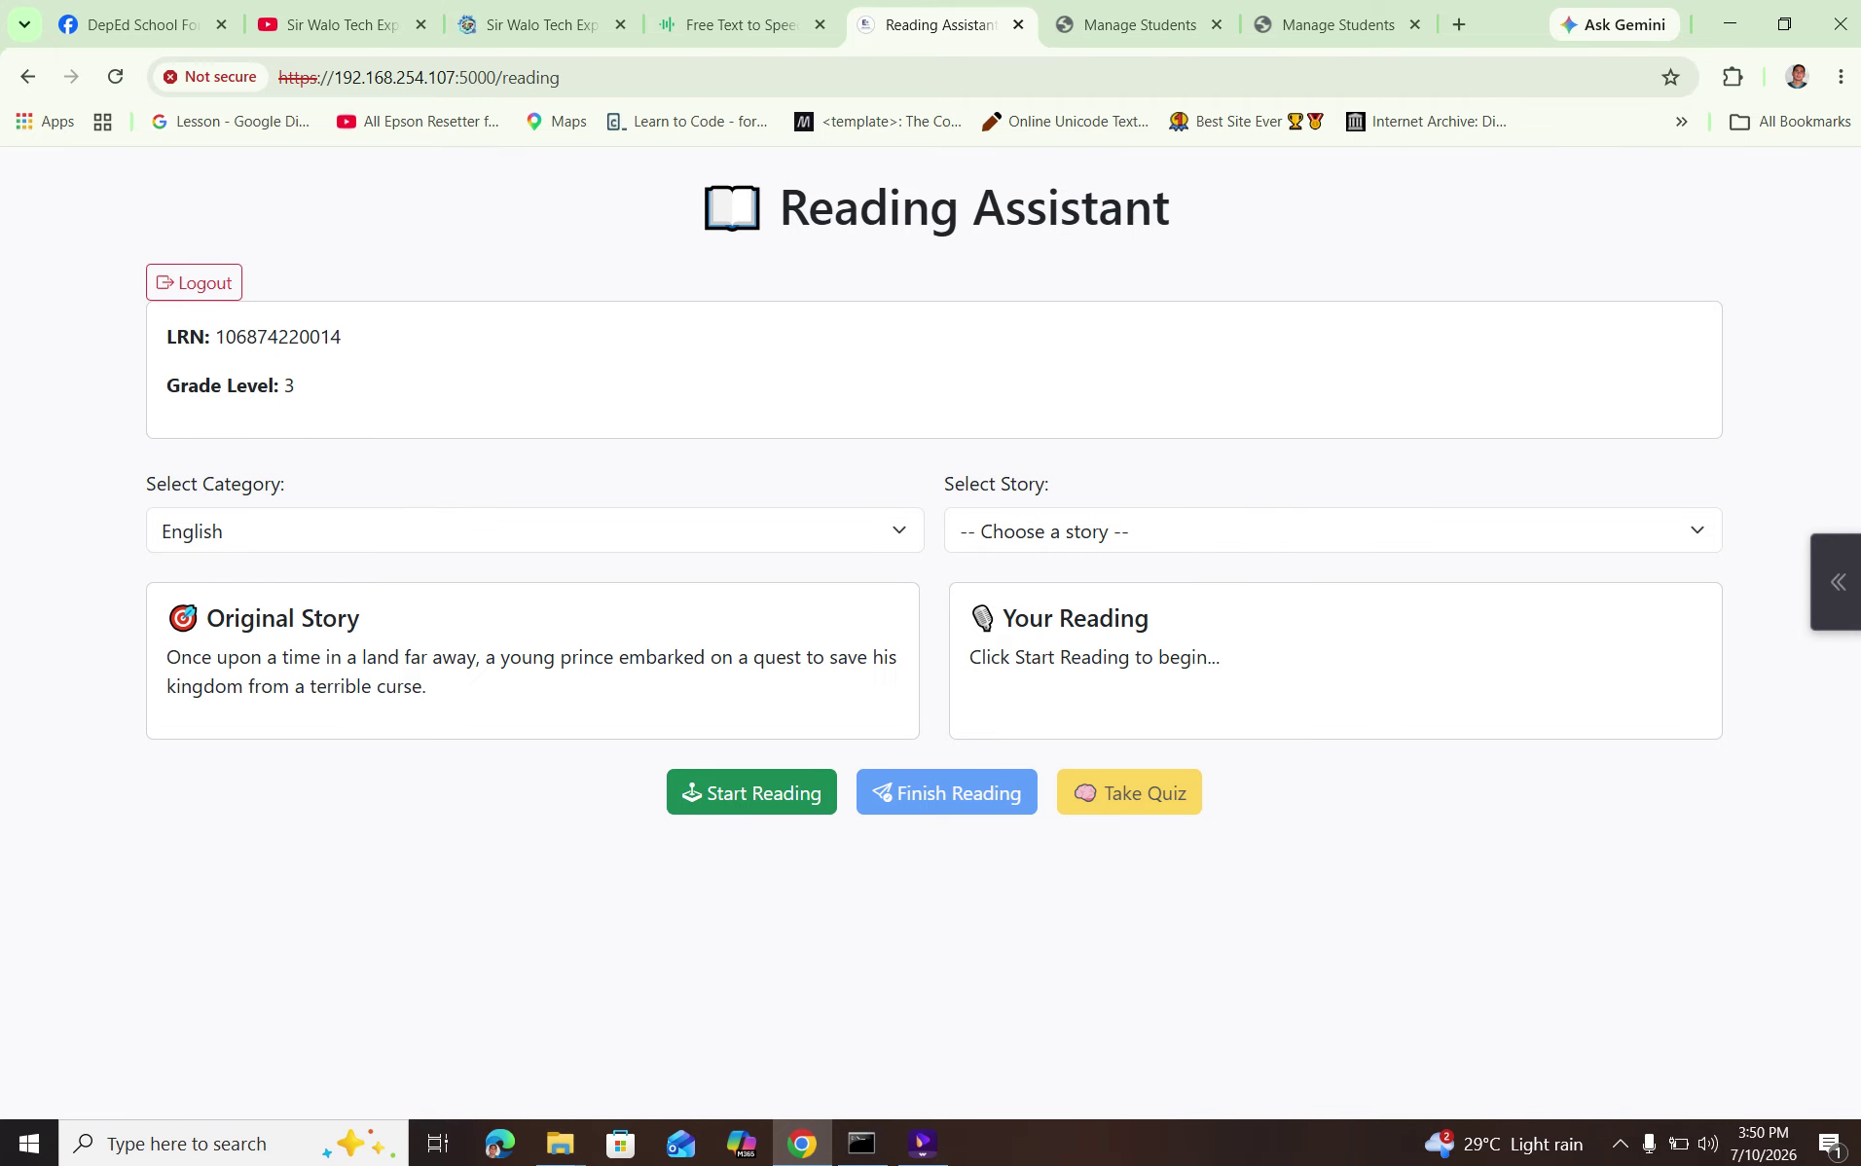
click(194, 282)
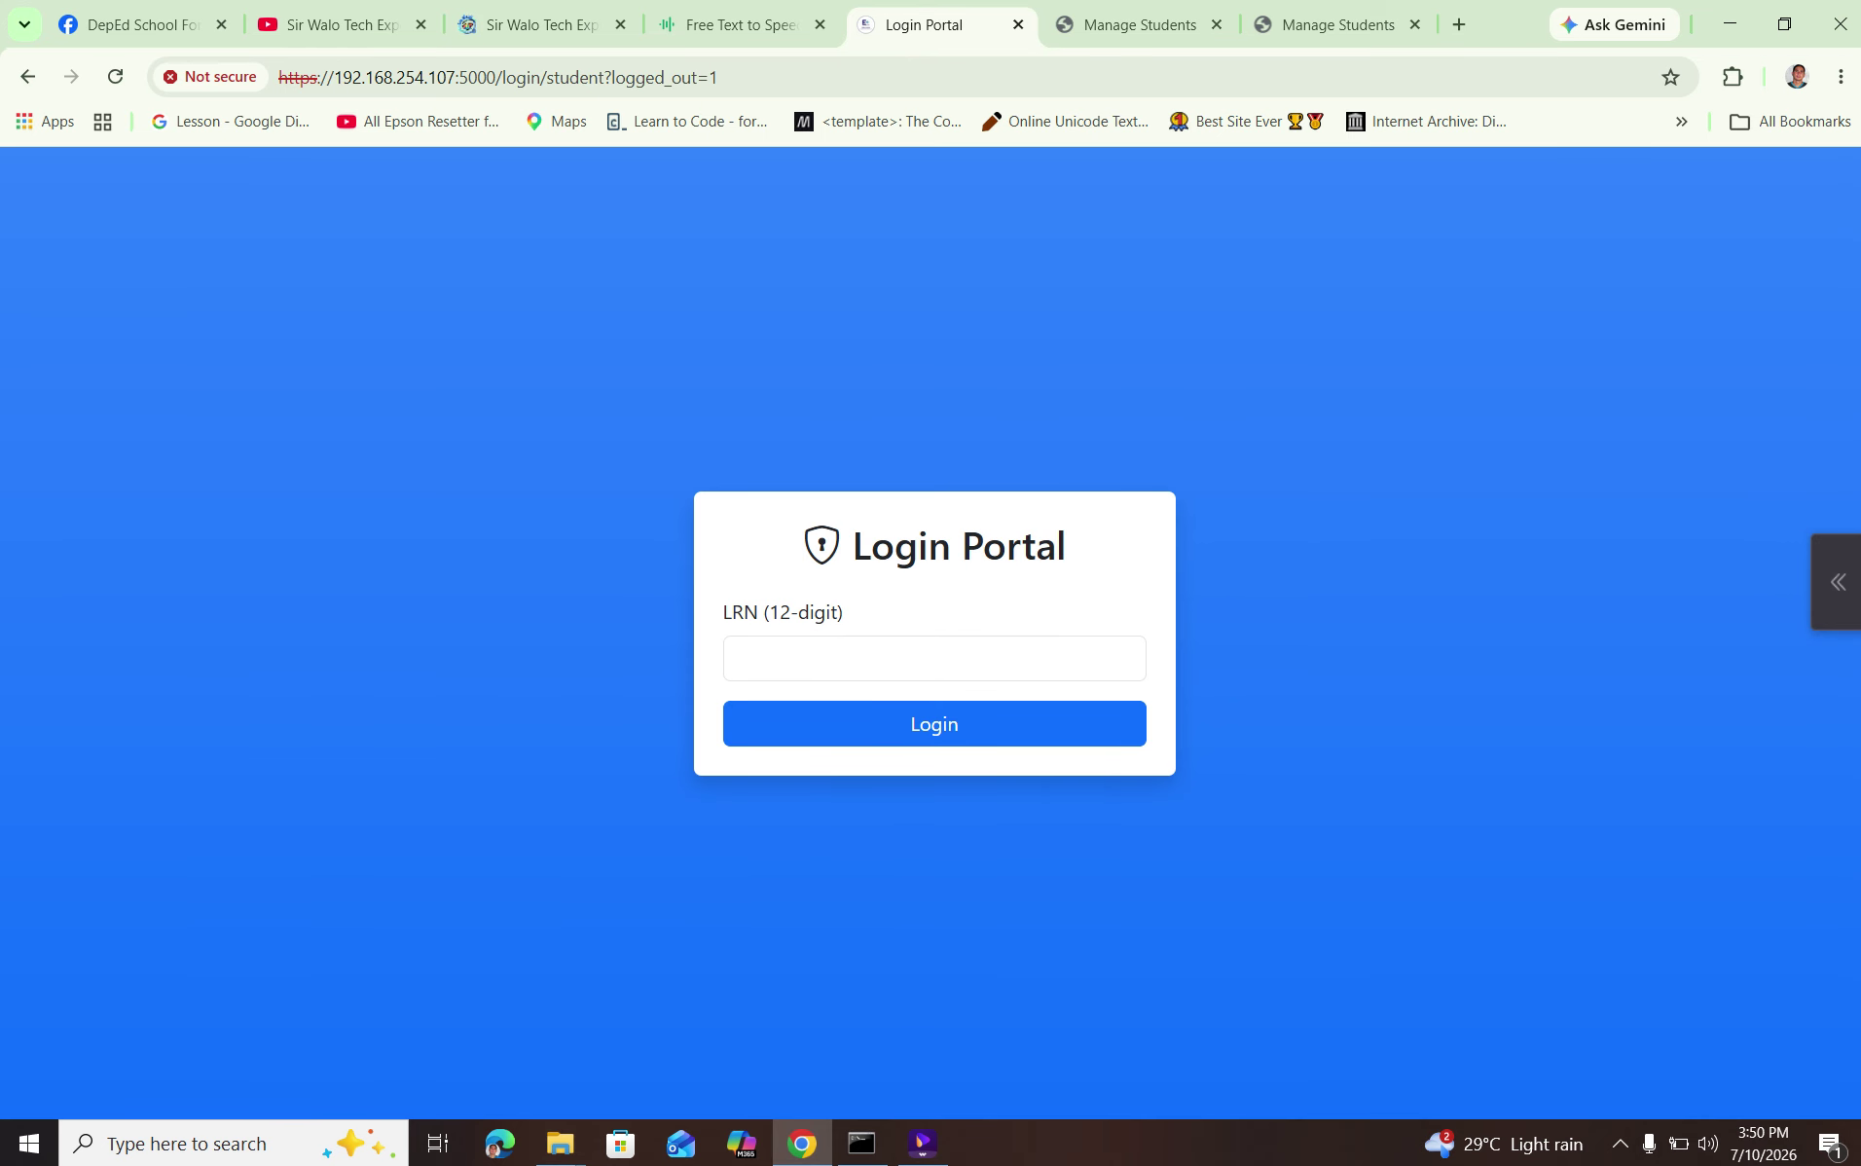
right_click(843, 672)
click(915, 291)
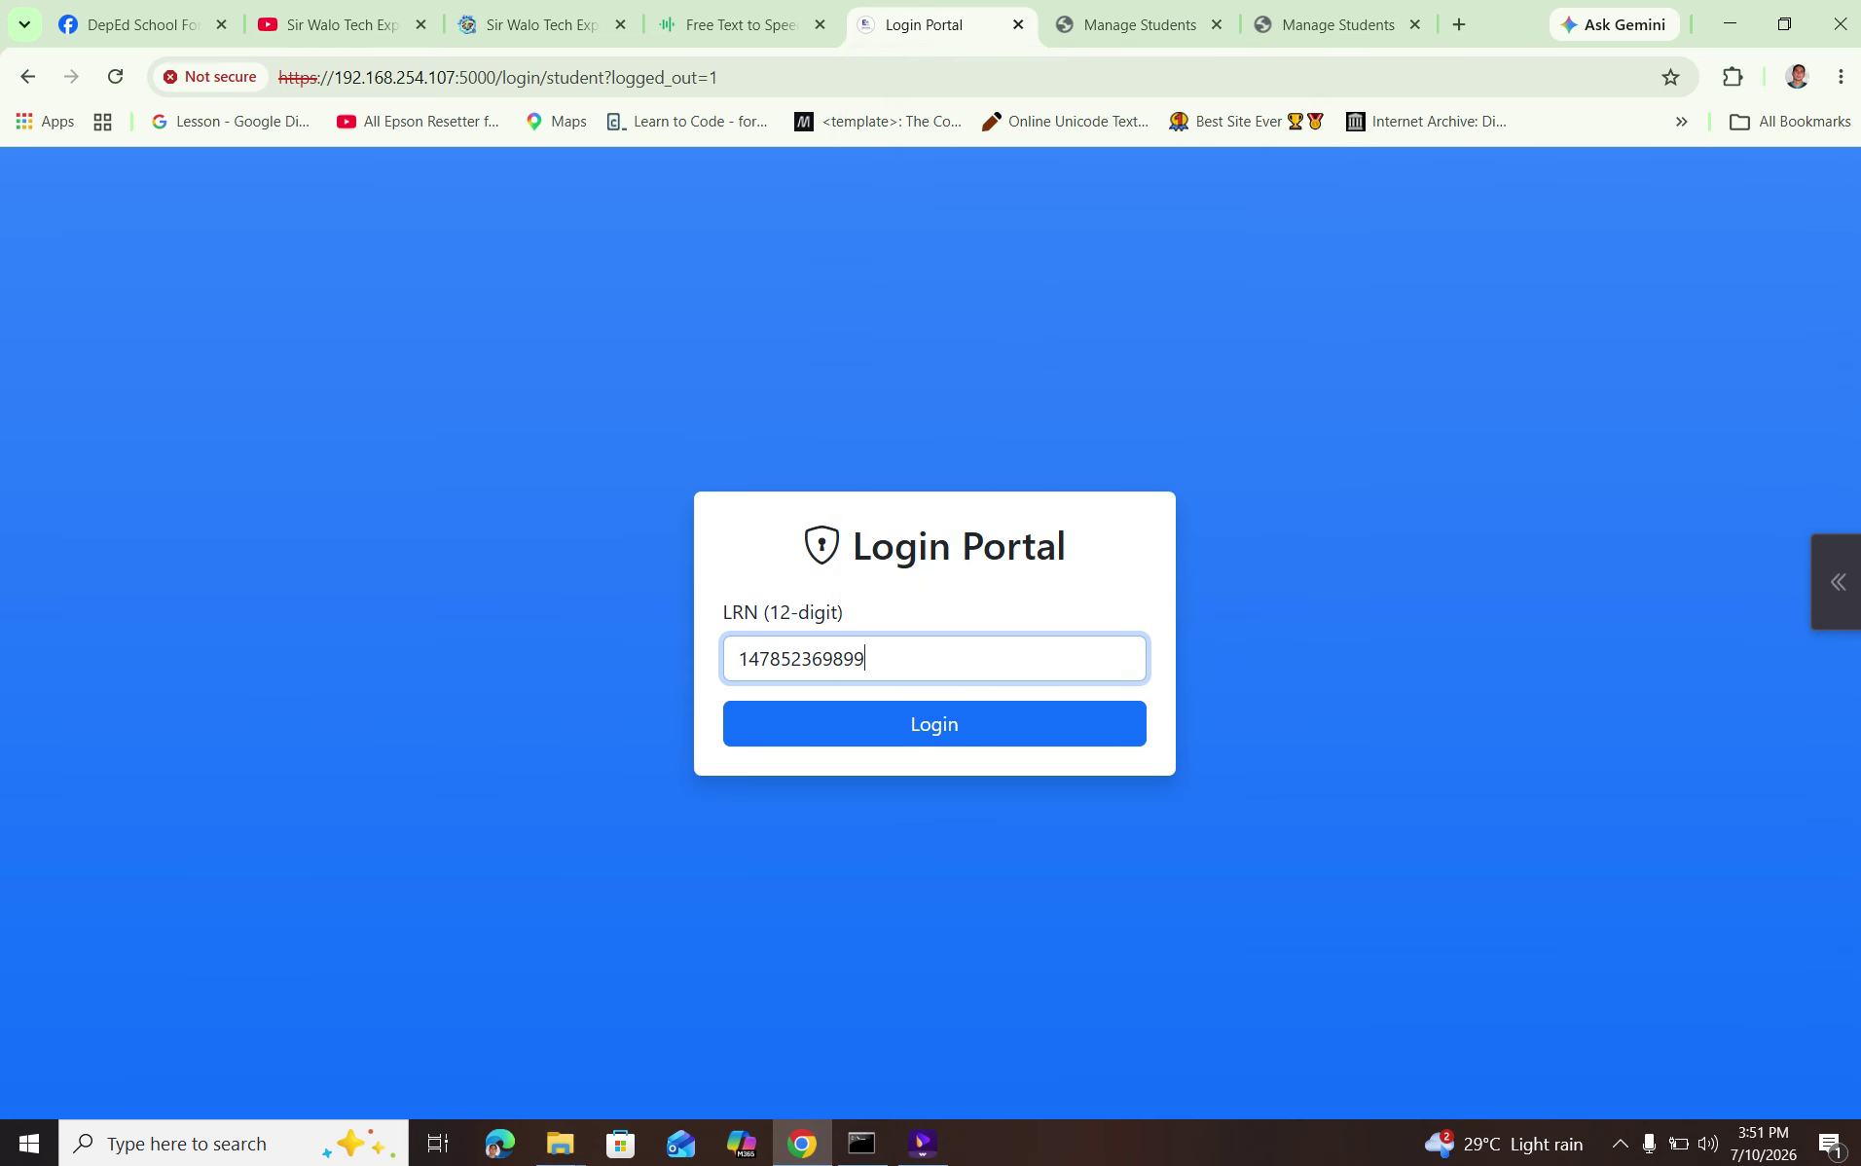
click(934, 724)
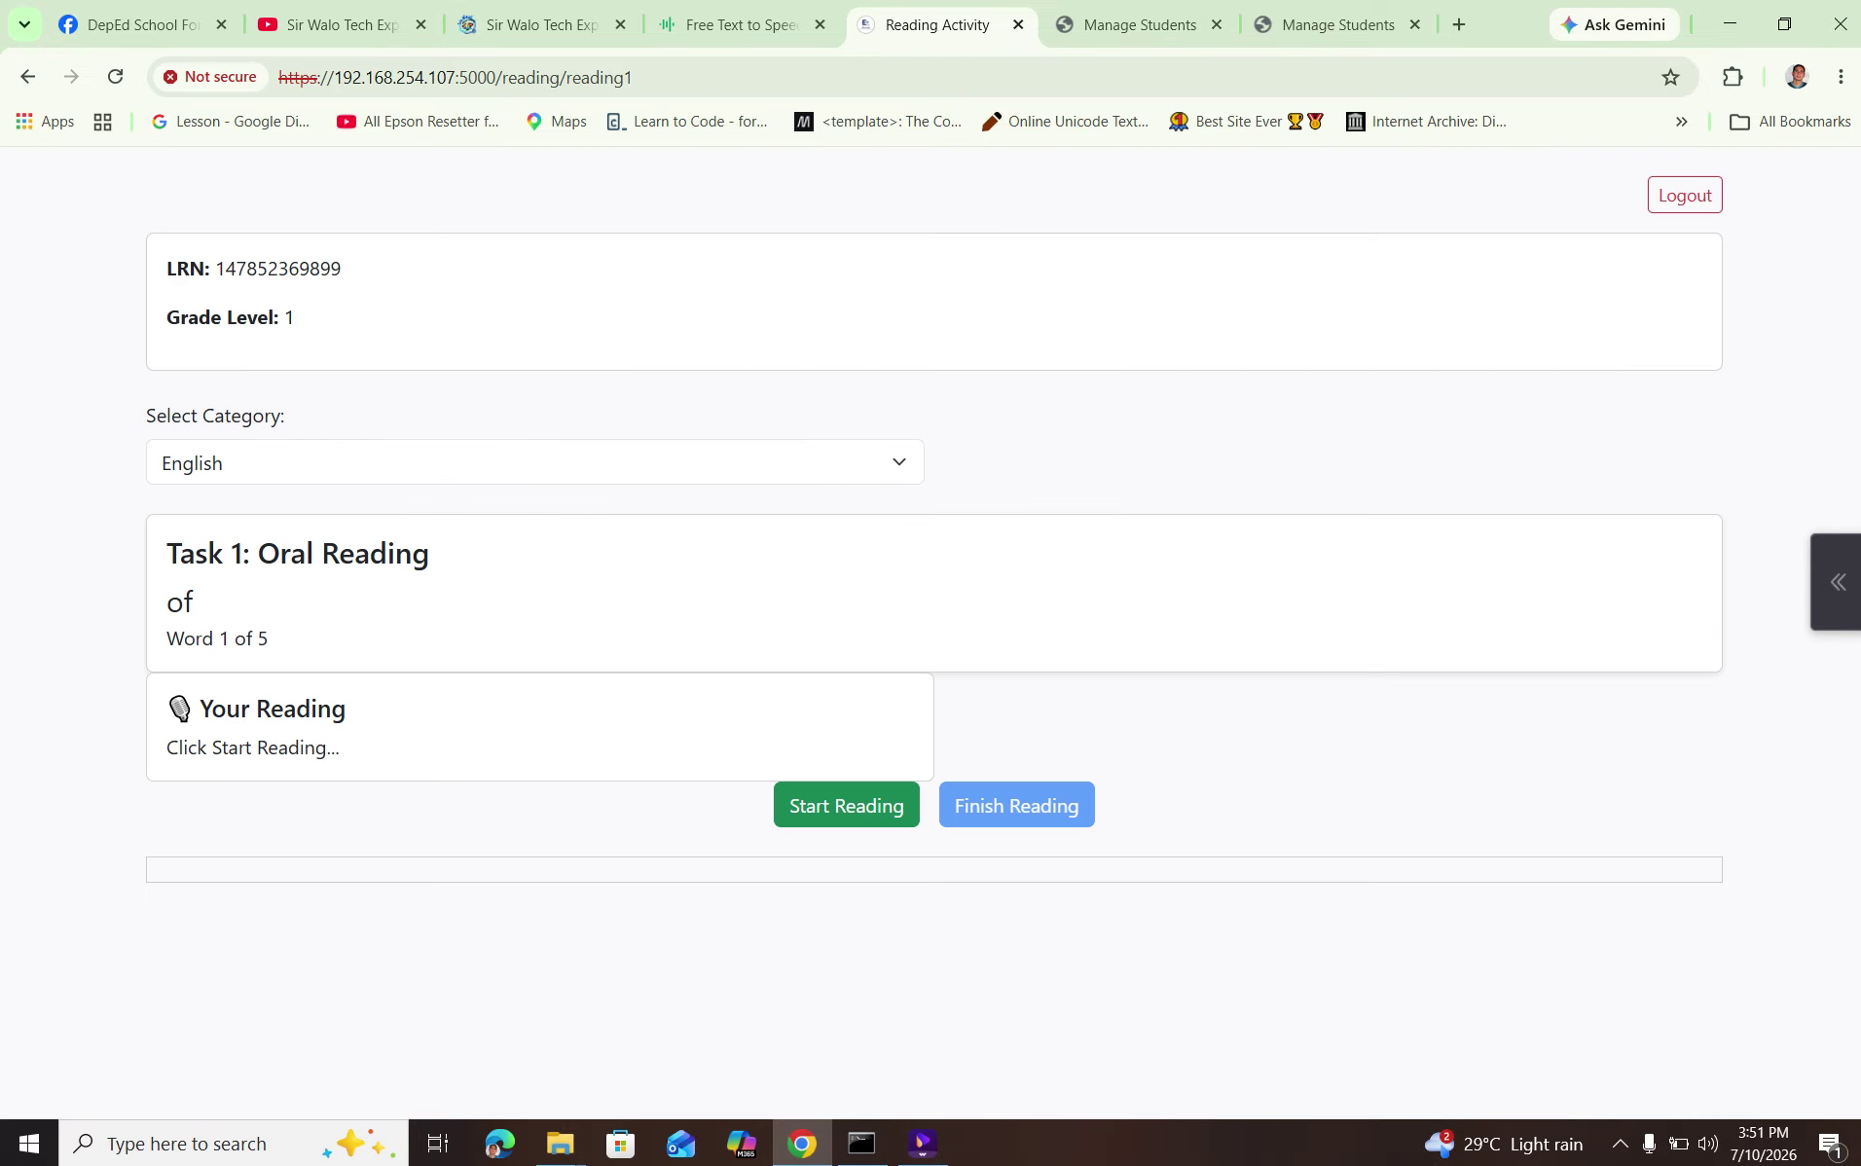
Step: Complete Task 1: Oral Reading in English by reading the displayed words aloud
click(846, 804)
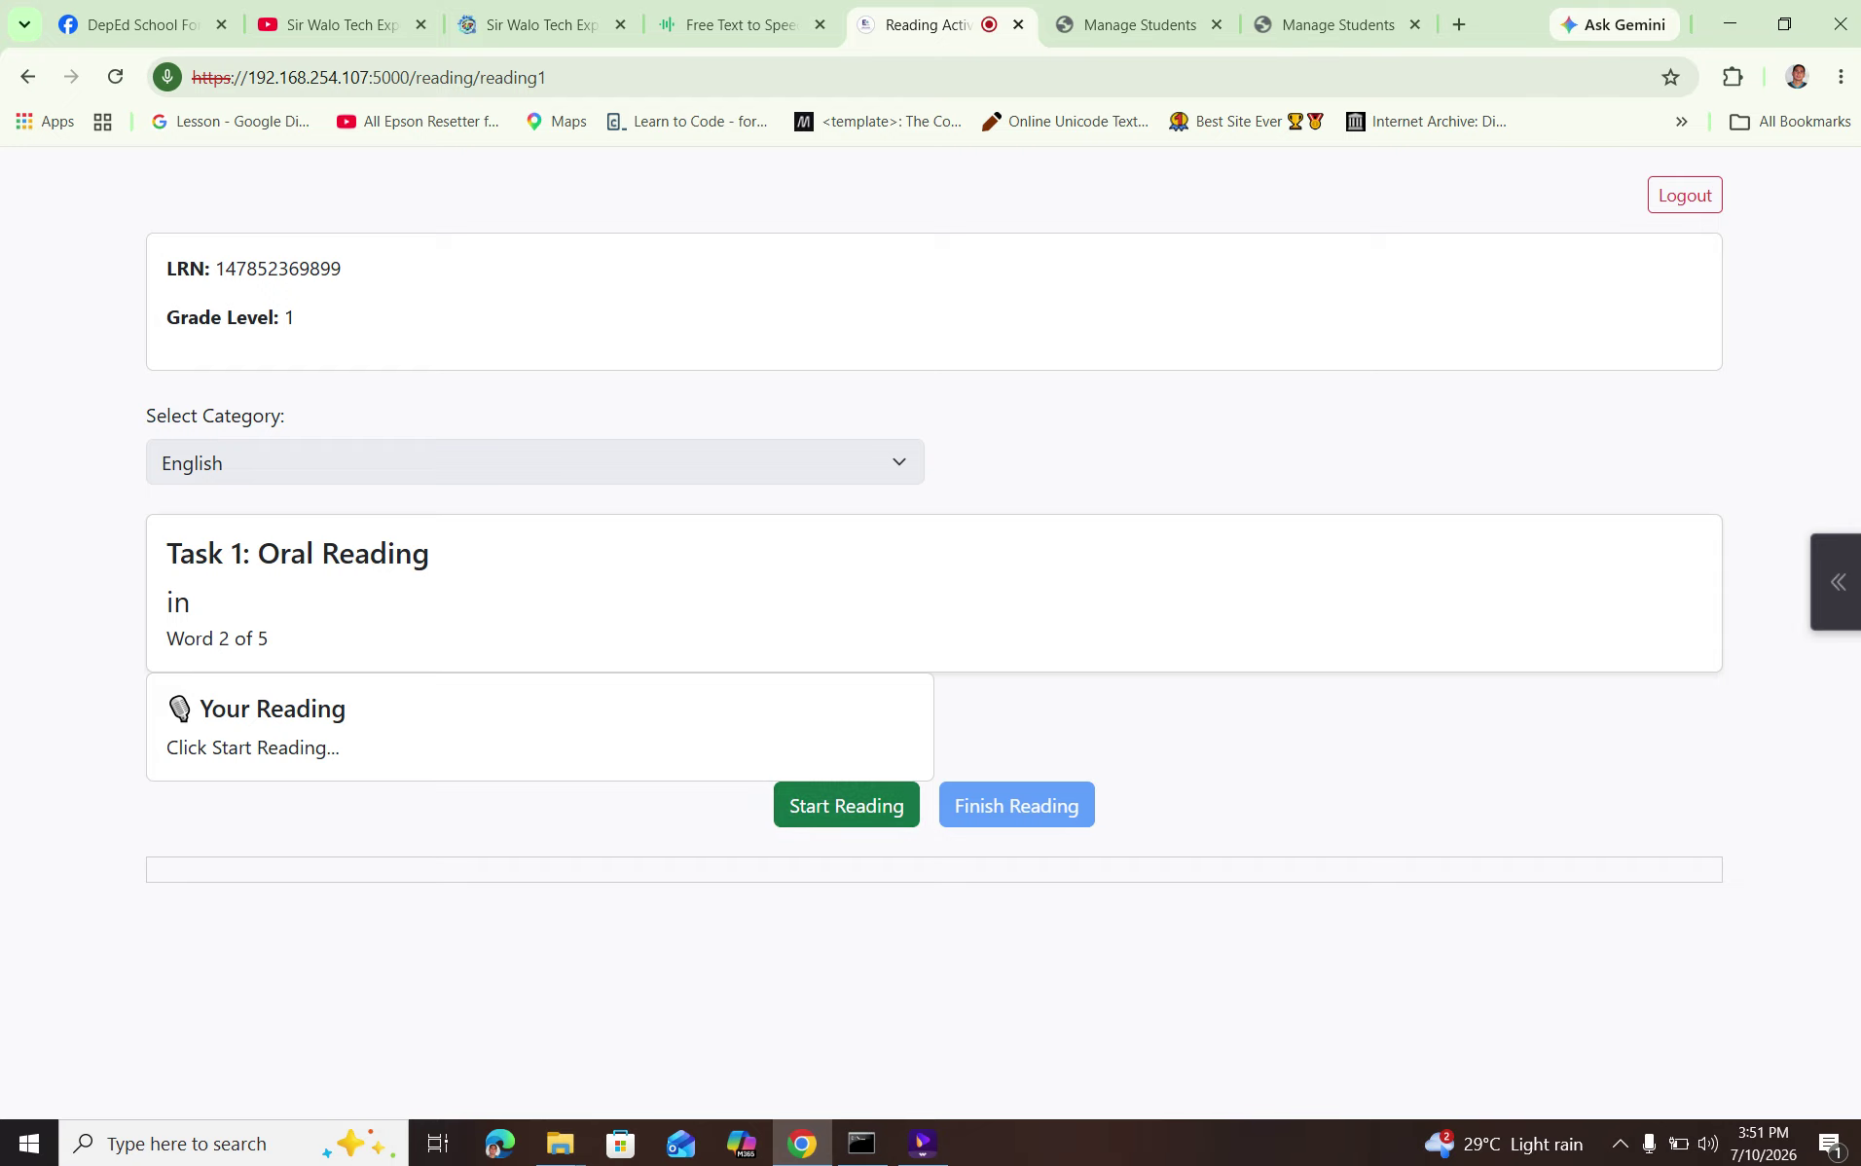
click(845, 805)
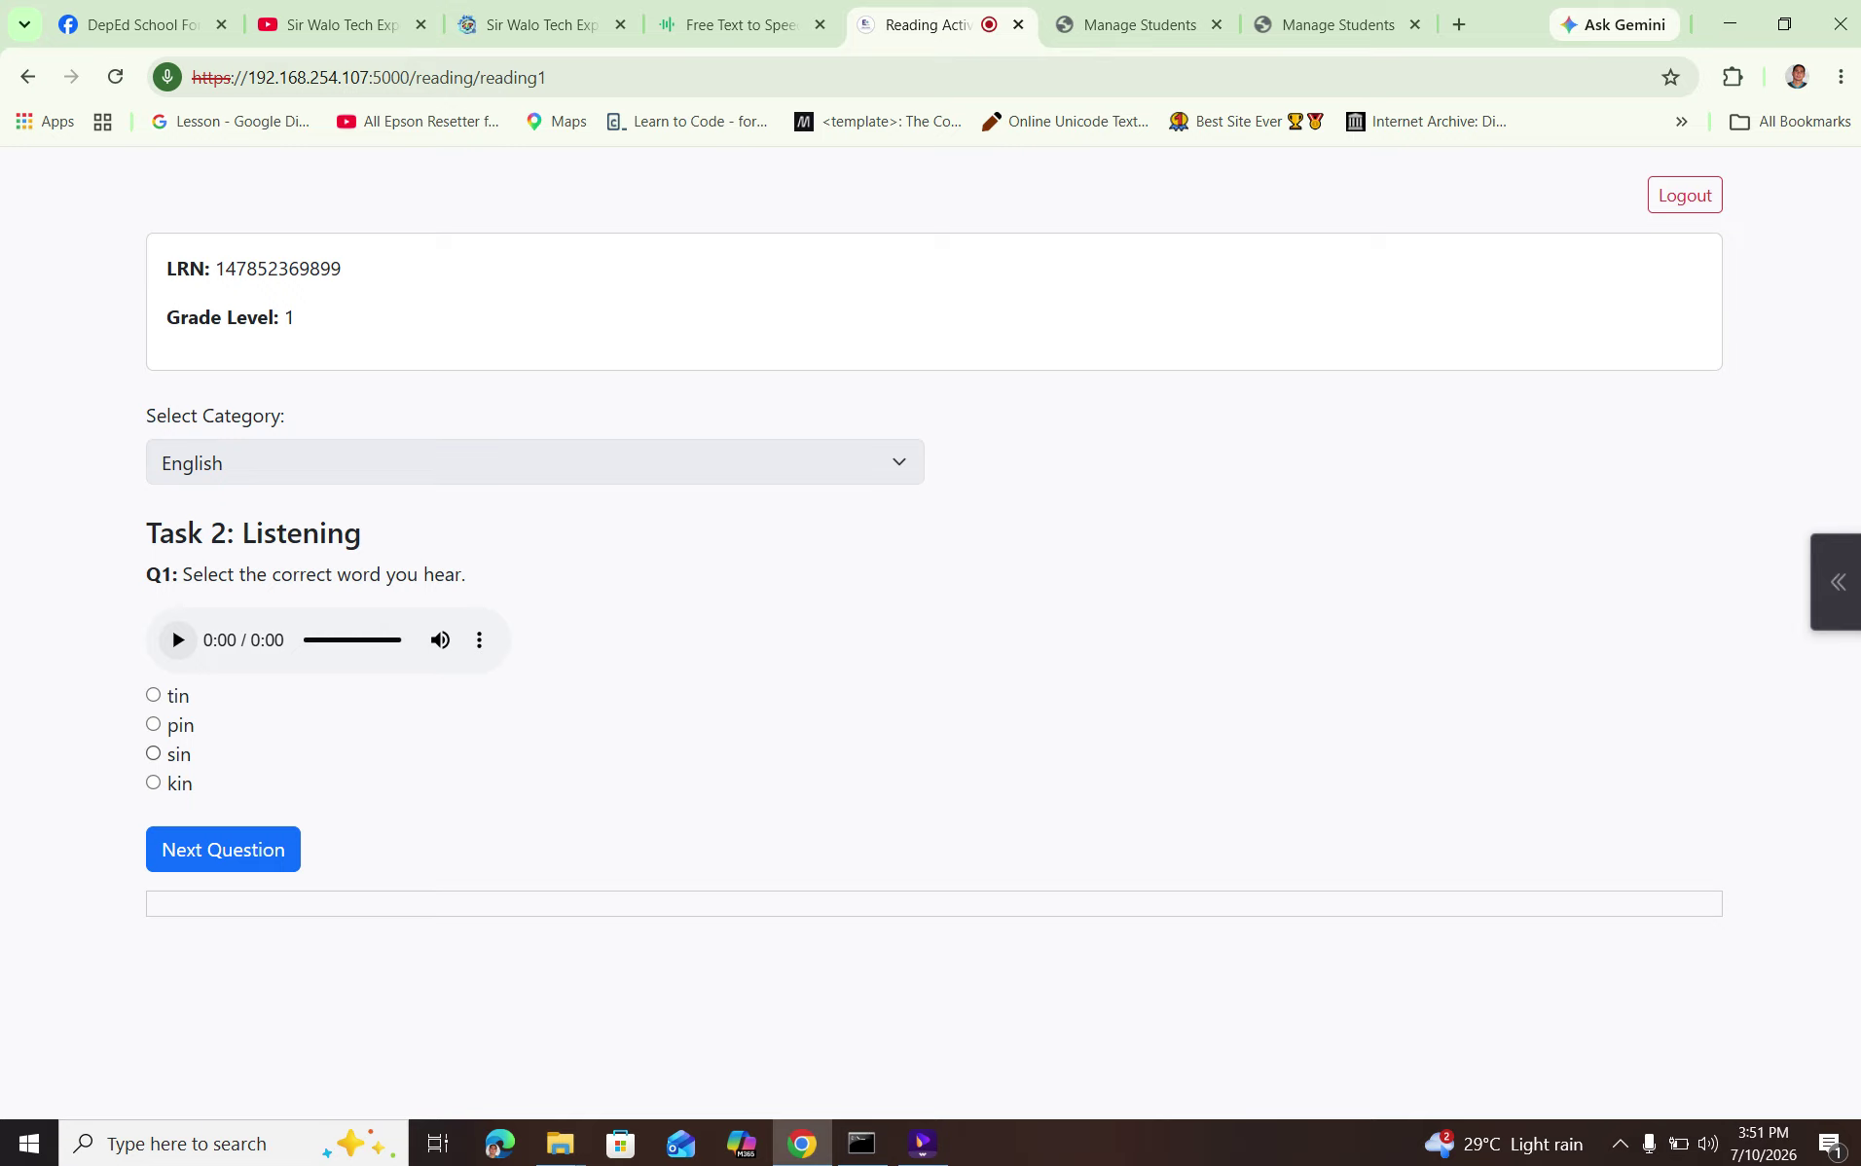
Step: Answer the Task 2 listening questions with "tin", "mug", the fourth option, the first option and "he", and finish the task
click(153, 694)
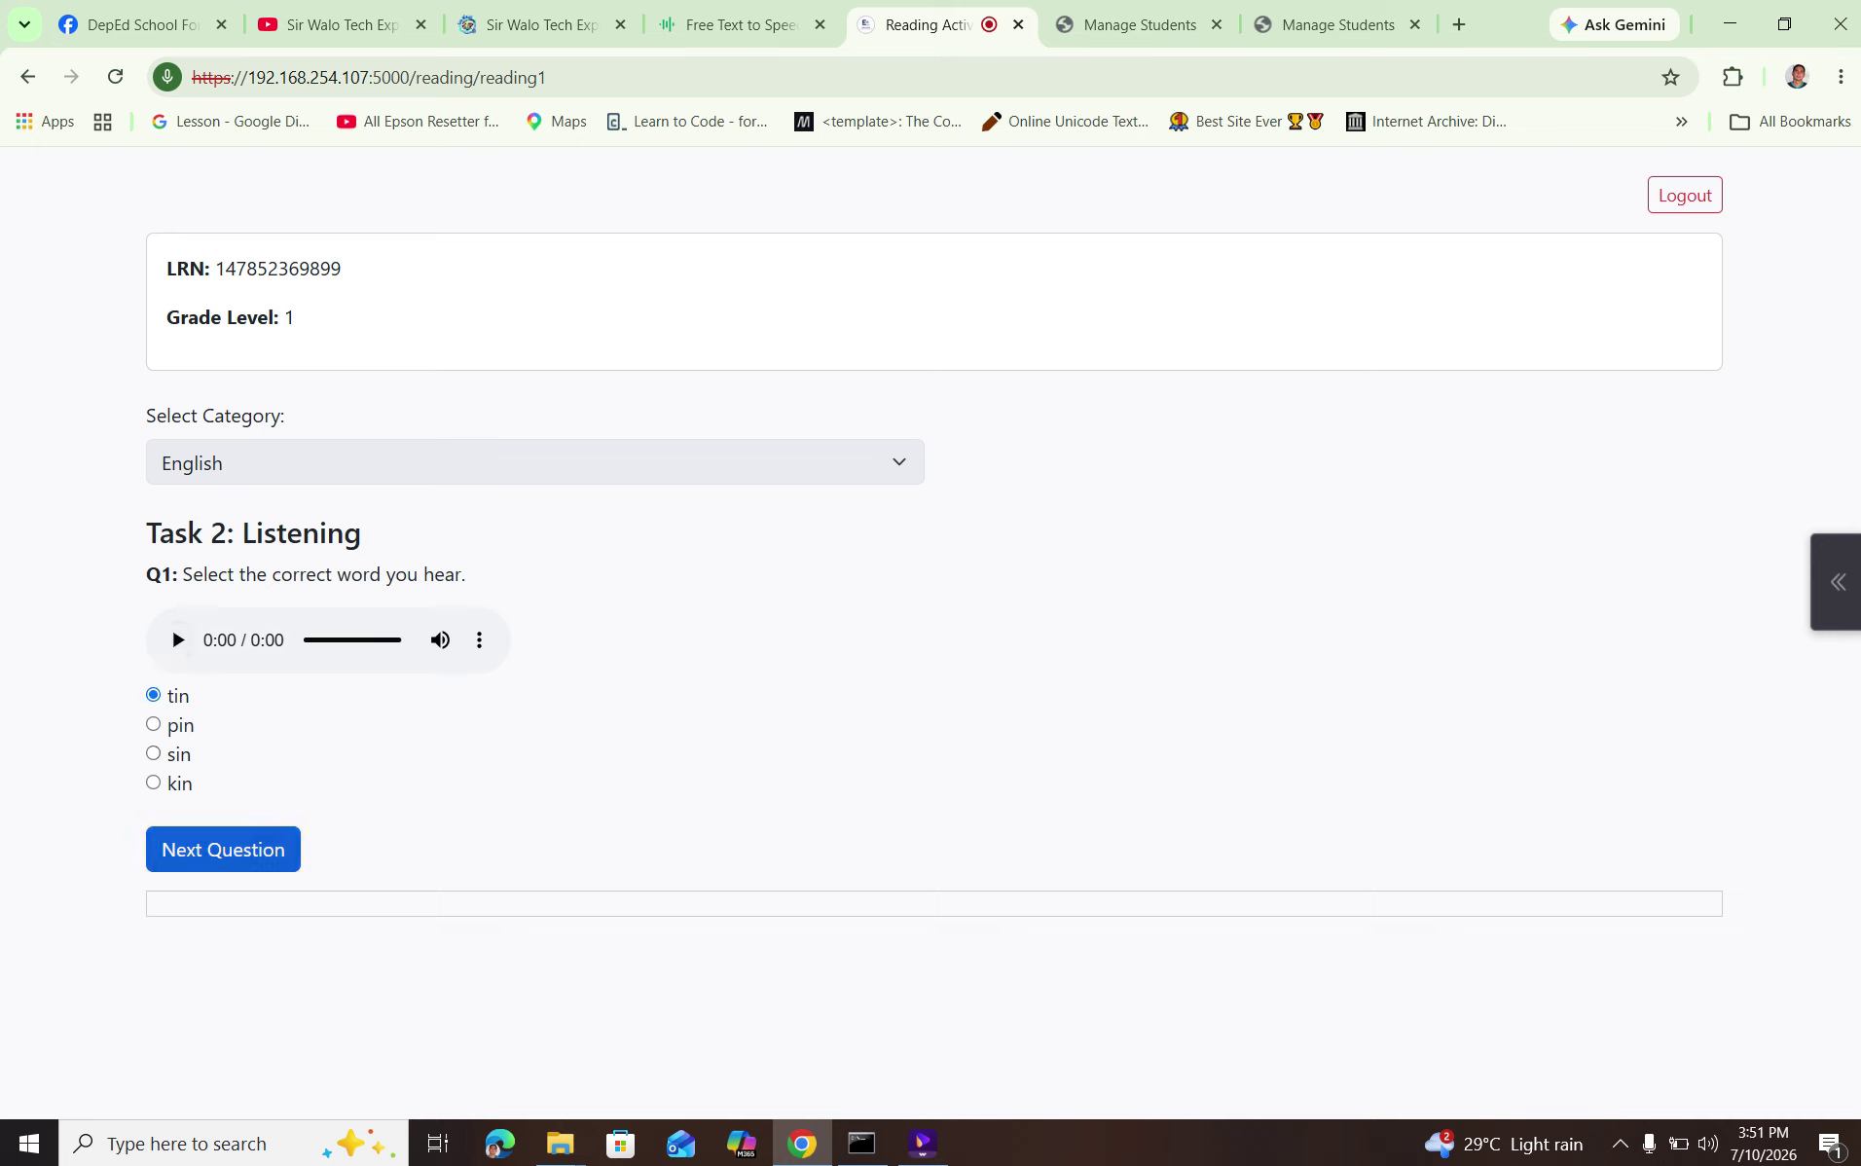
click(223, 848)
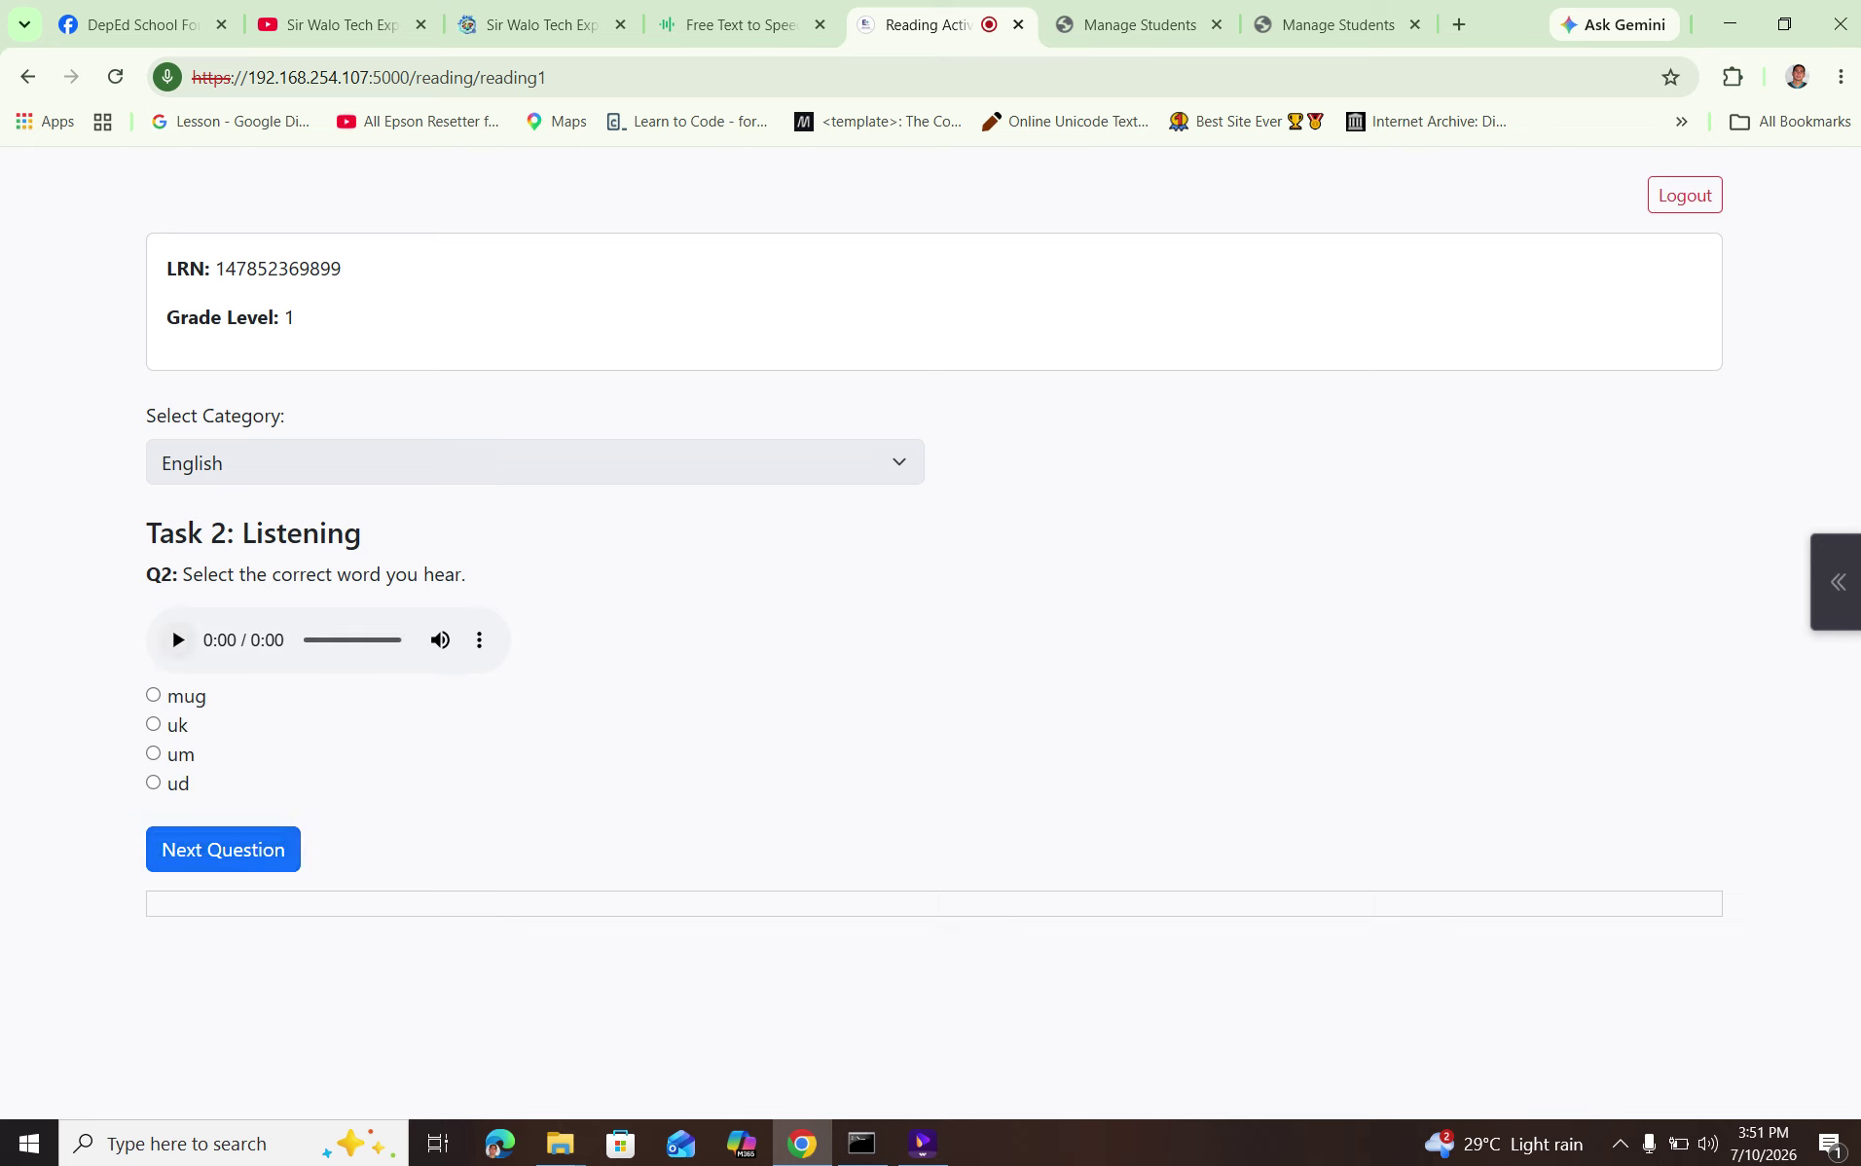
click(153, 694)
click(223, 849)
click(153, 782)
click(223, 848)
click(153, 694)
click(223, 848)
click(153, 782)
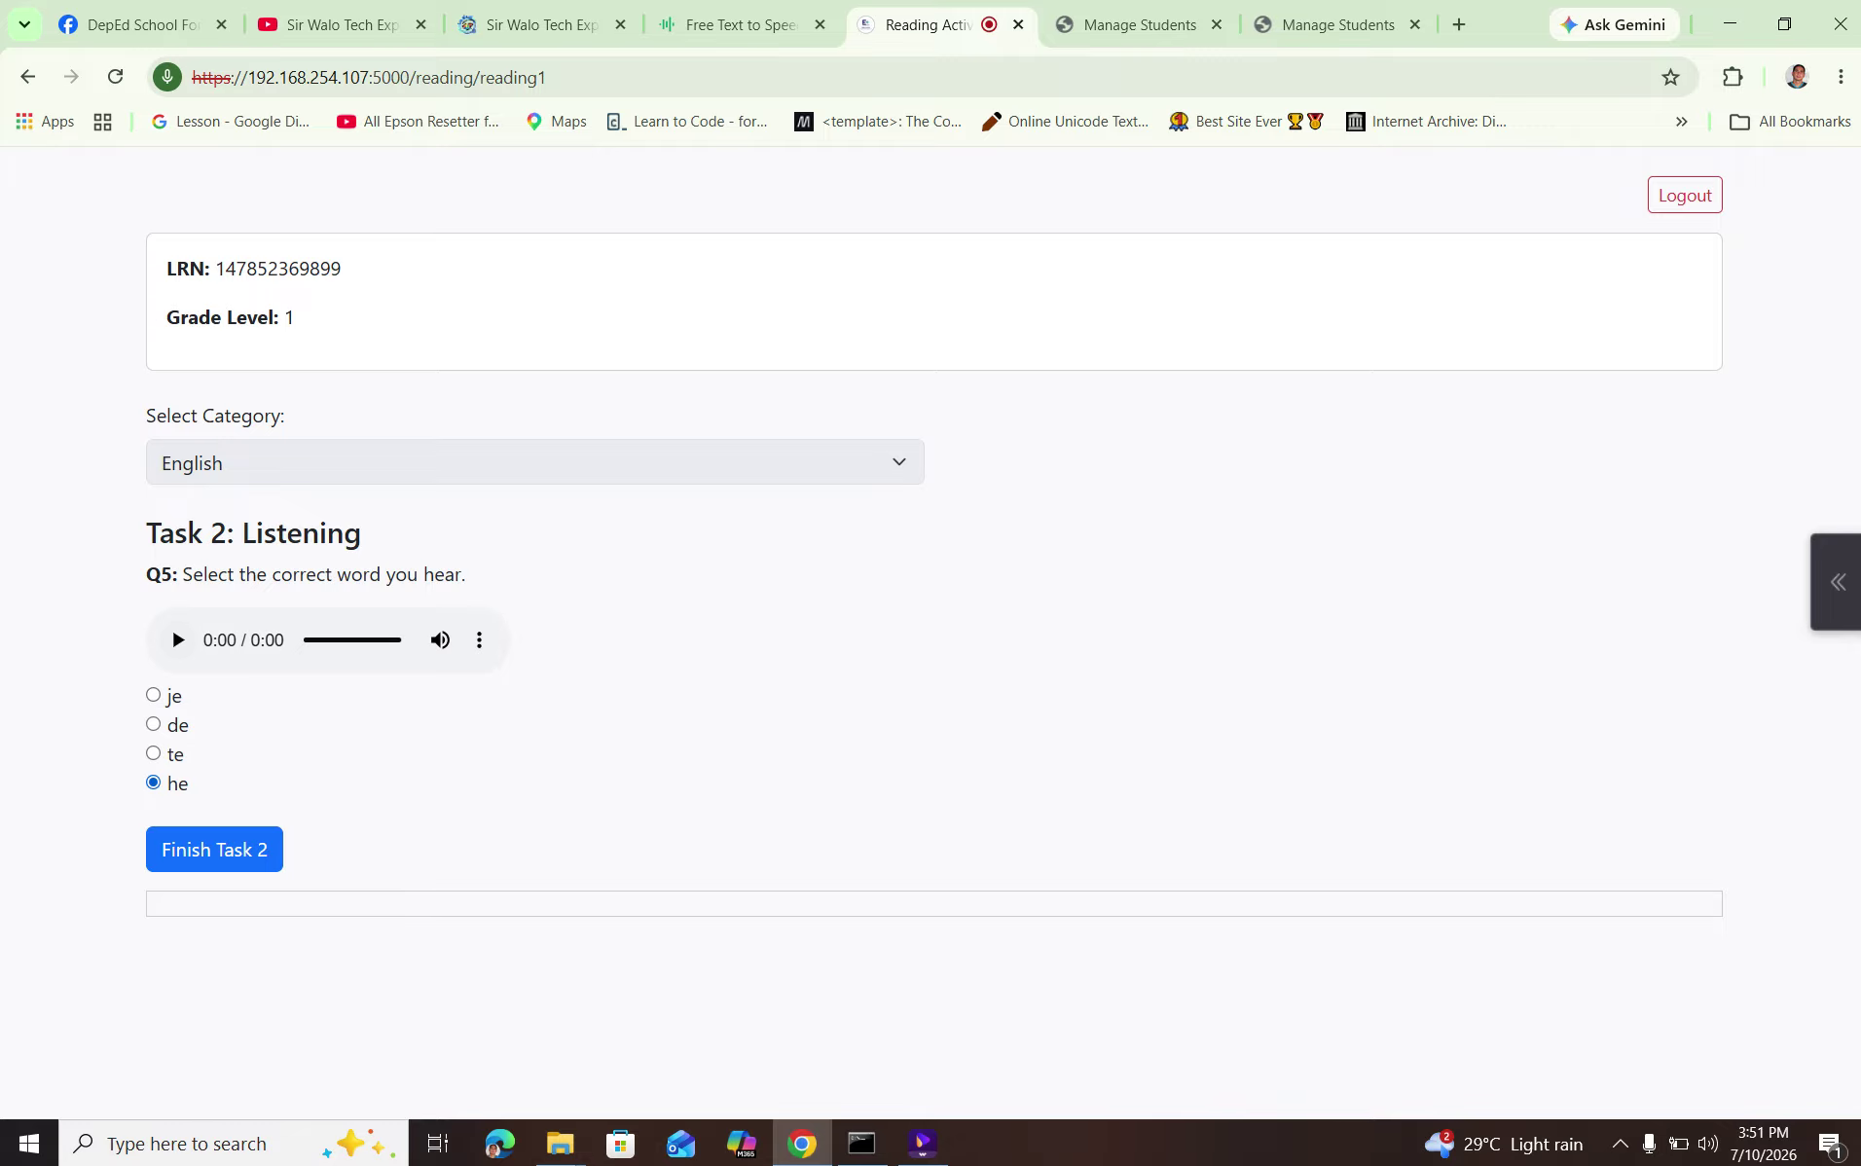
click(223, 849)
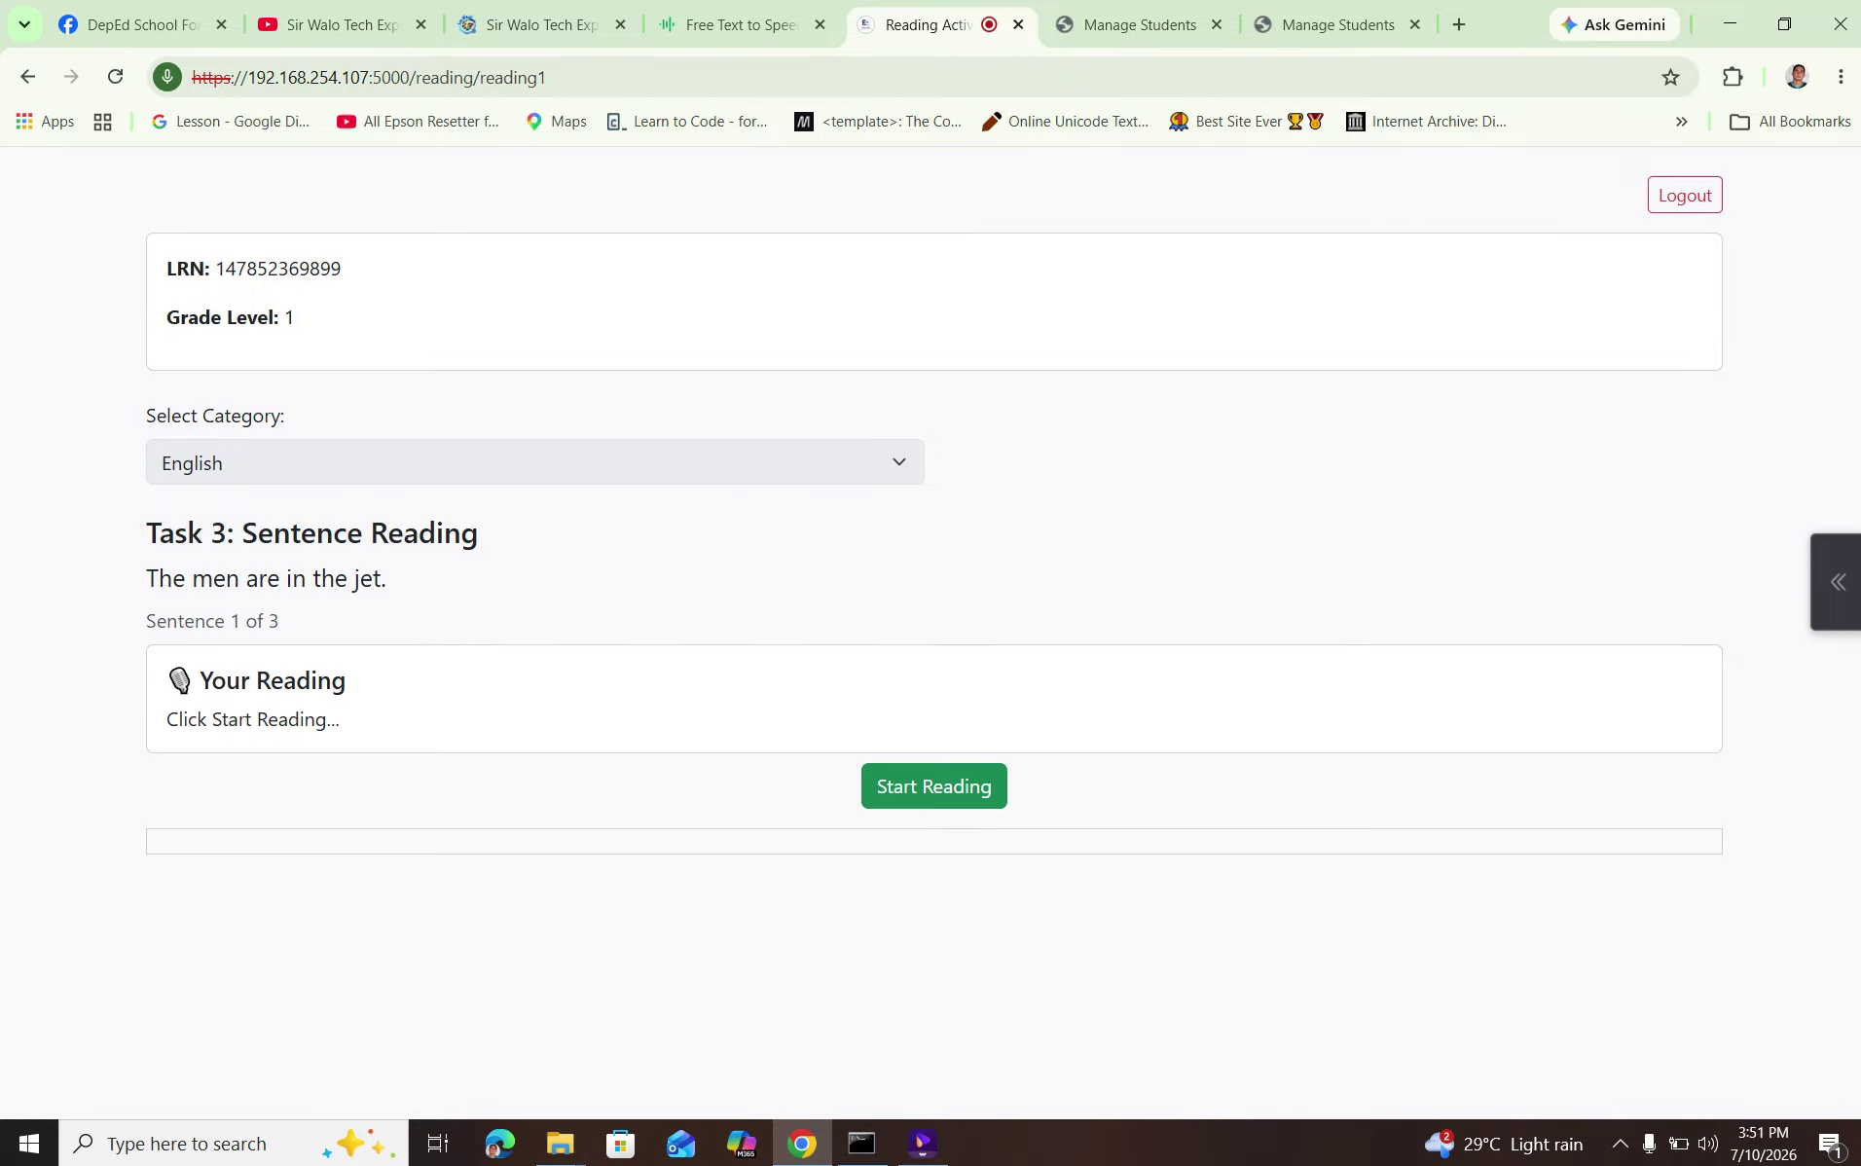
Step: Read the three Task 3 sentences aloud, check the recognized text against the expected sentences, and proceed to Task 4
click(933, 785)
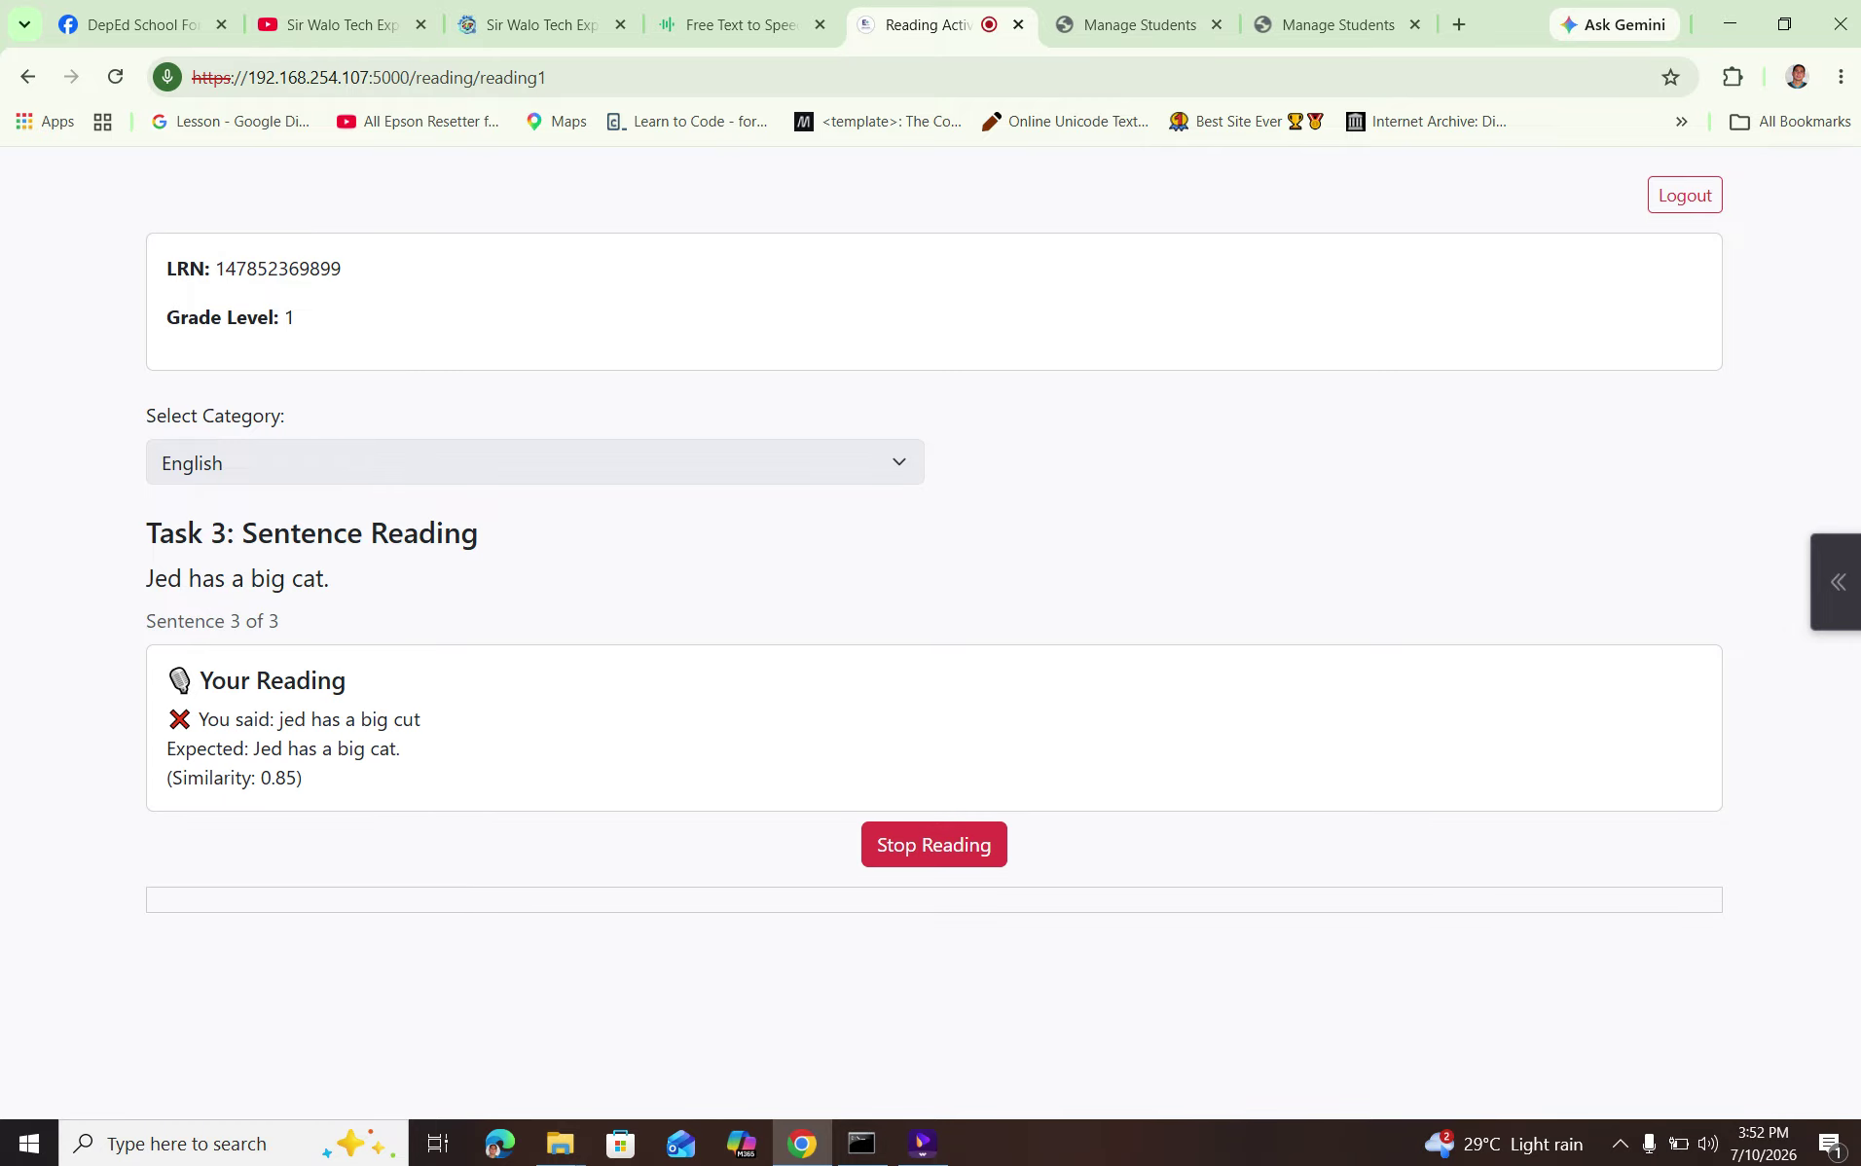
drag(392, 719, 413, 719)
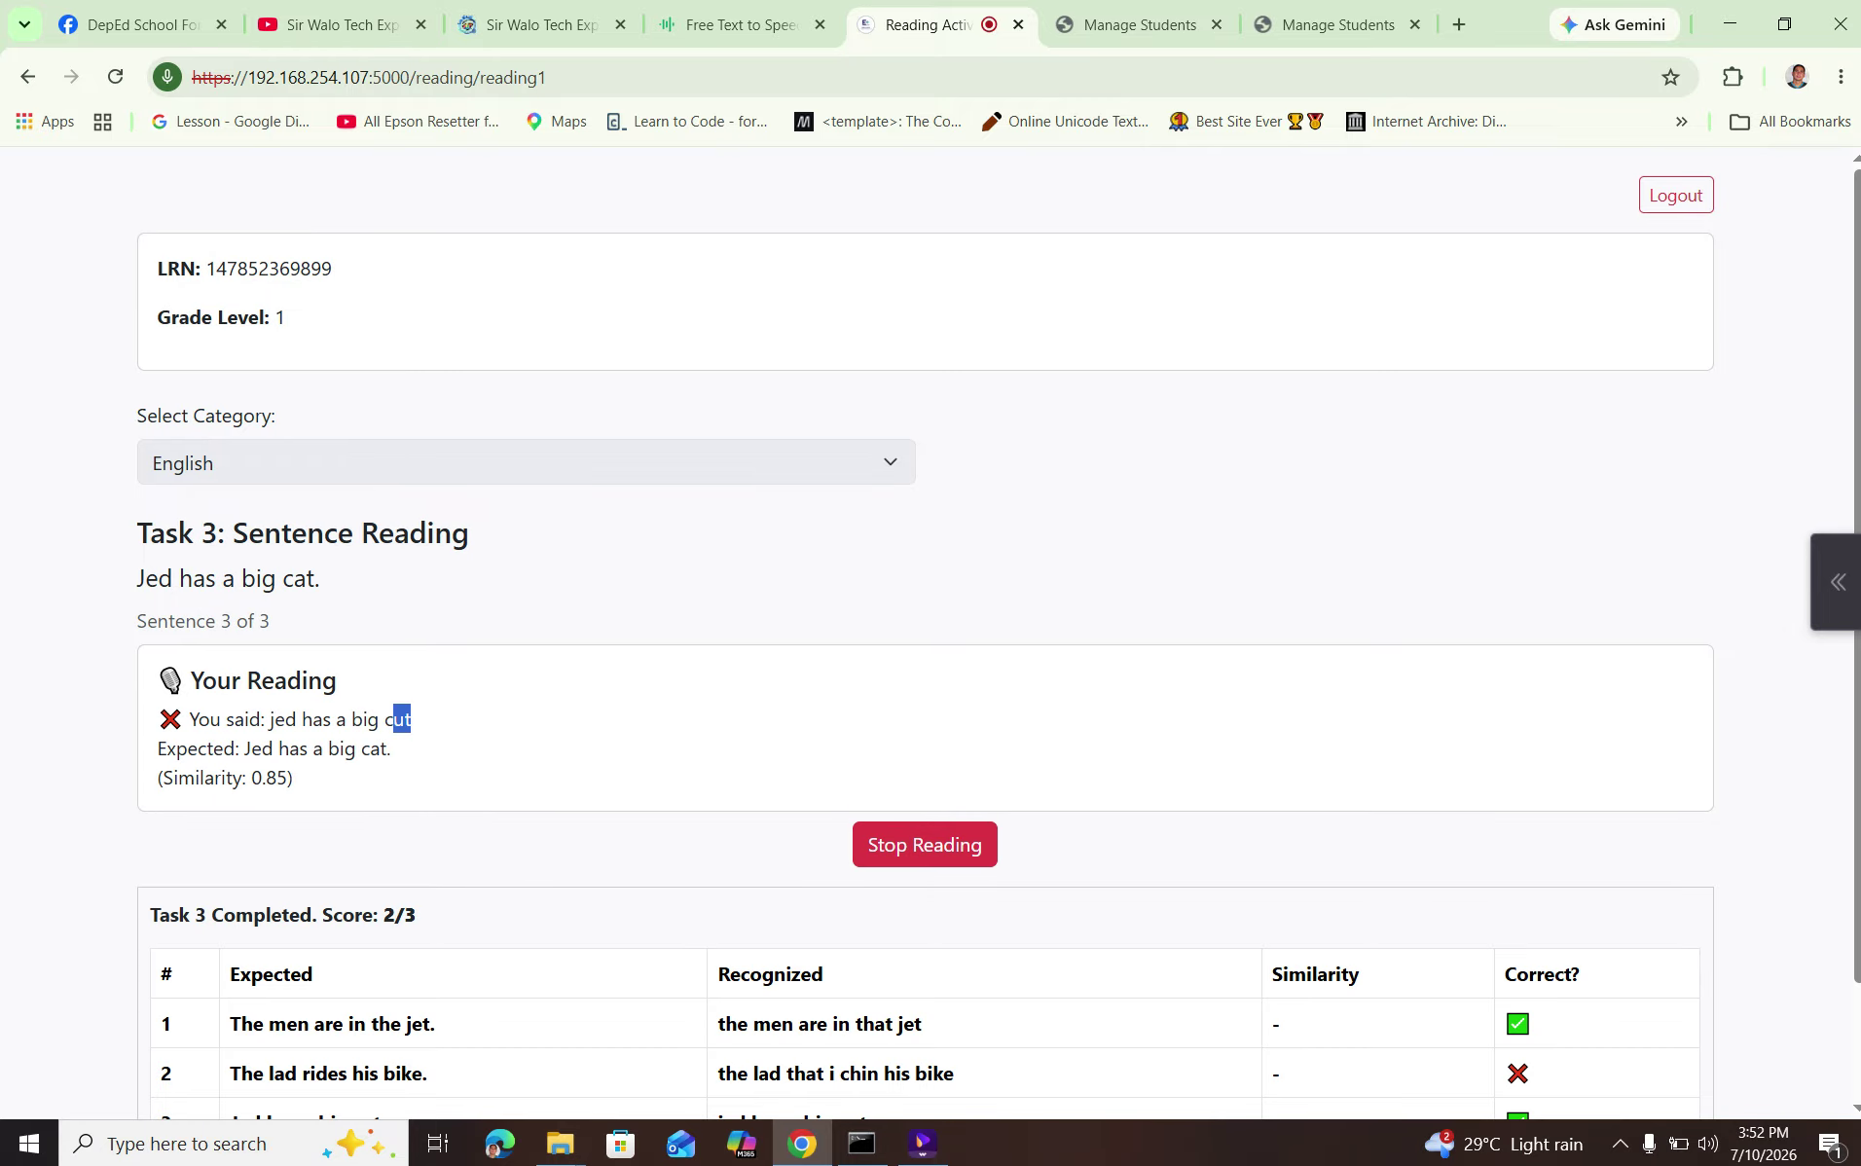
scroll(412, 719, down, 2)
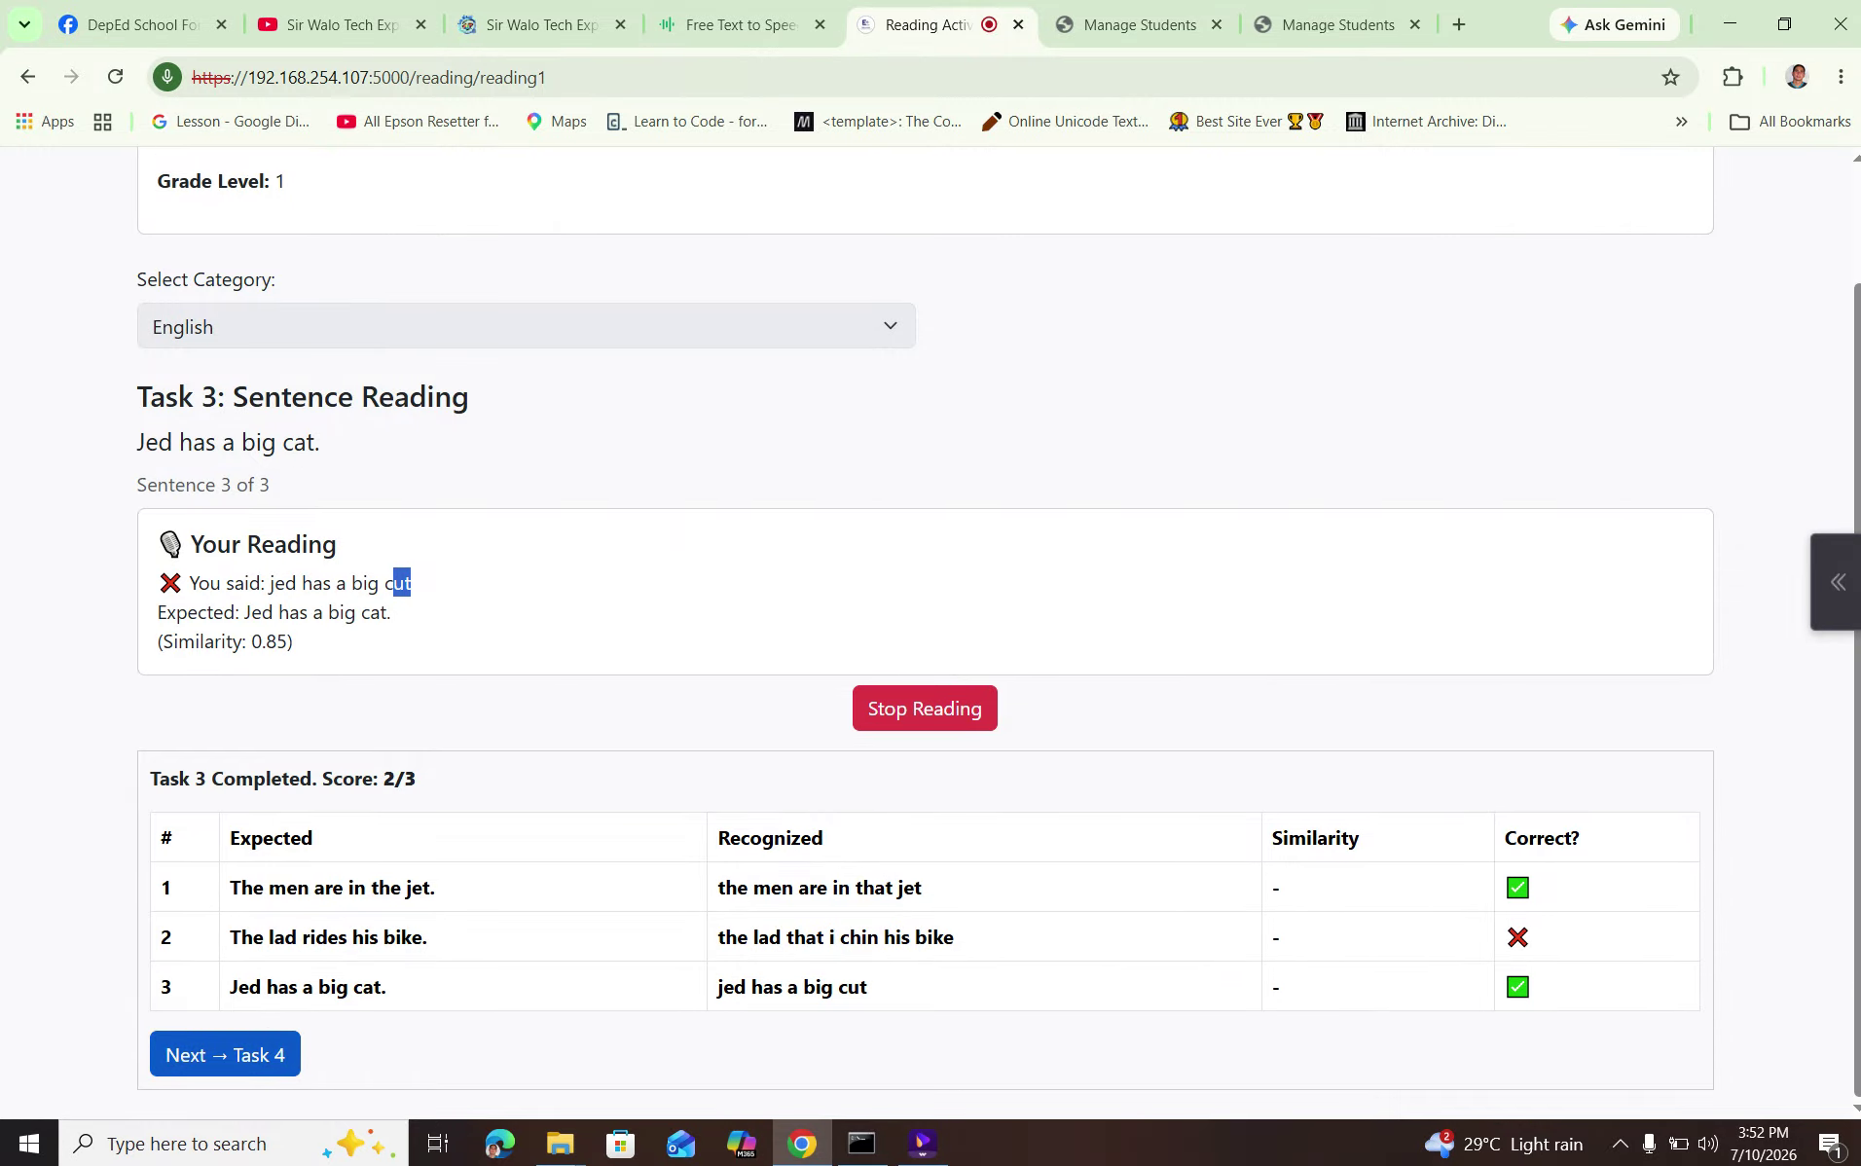
click(225, 1054)
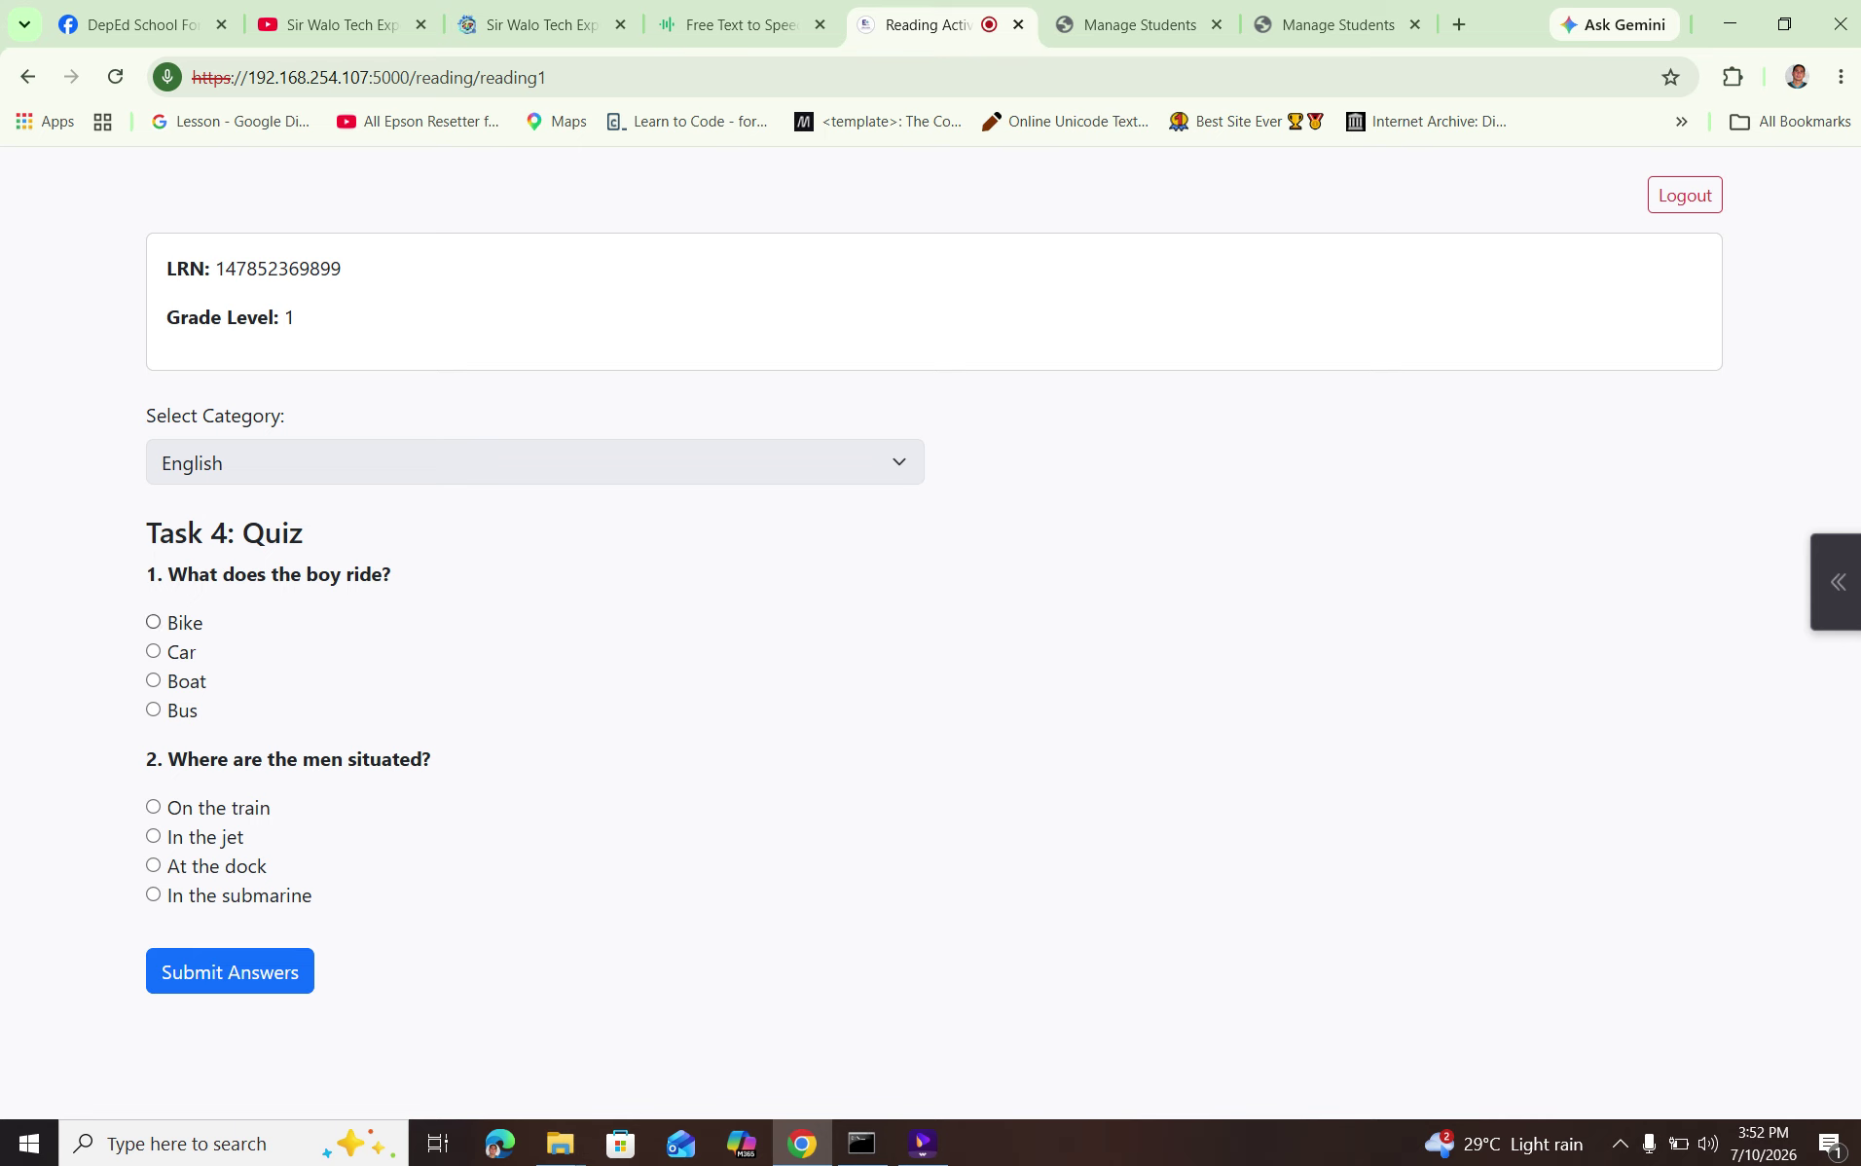
Step: Answer the Task 4 quiz with "Bike" and "In the jet", submit it, and review the quiz results and reading summary
click(153, 622)
click(152, 836)
click(230, 971)
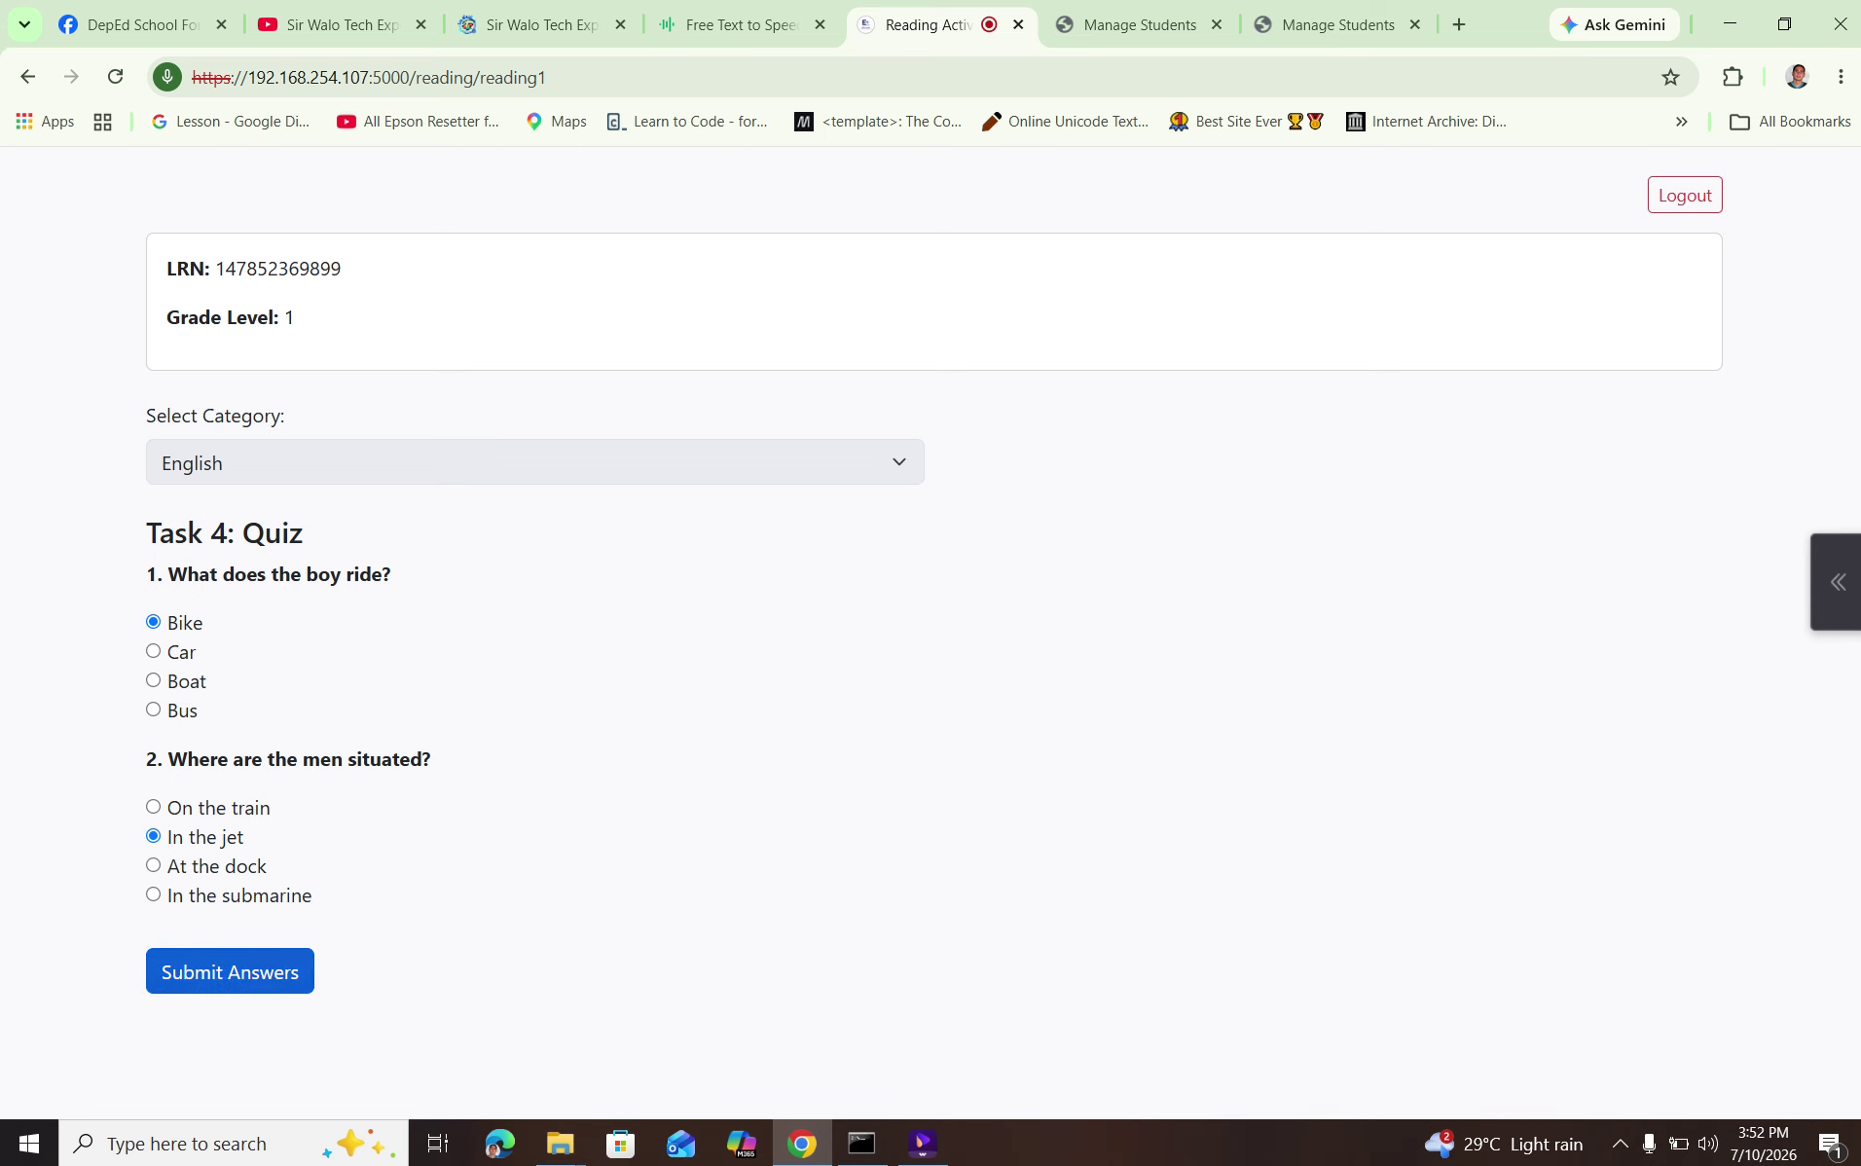
scroll(931, 681, down, 1)
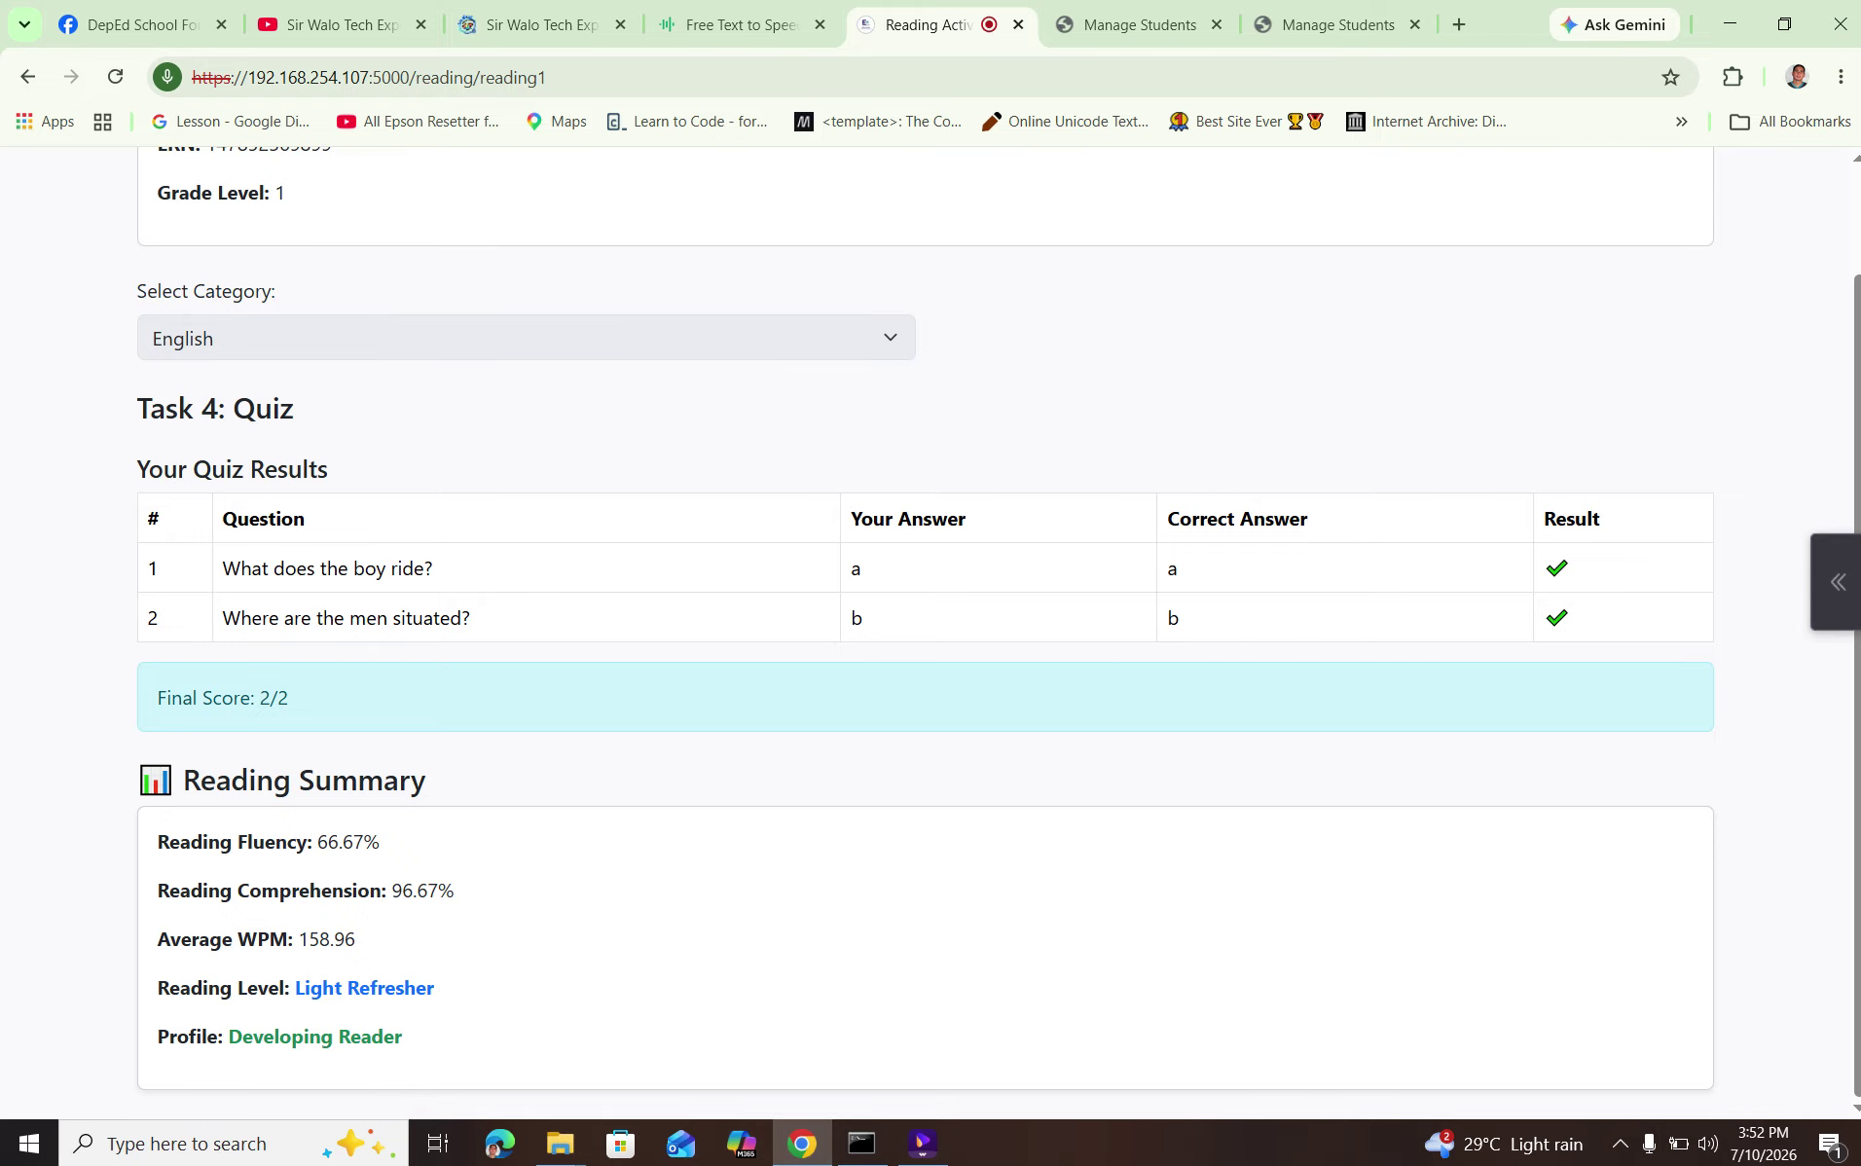
scroll(924, 633, up, 2)
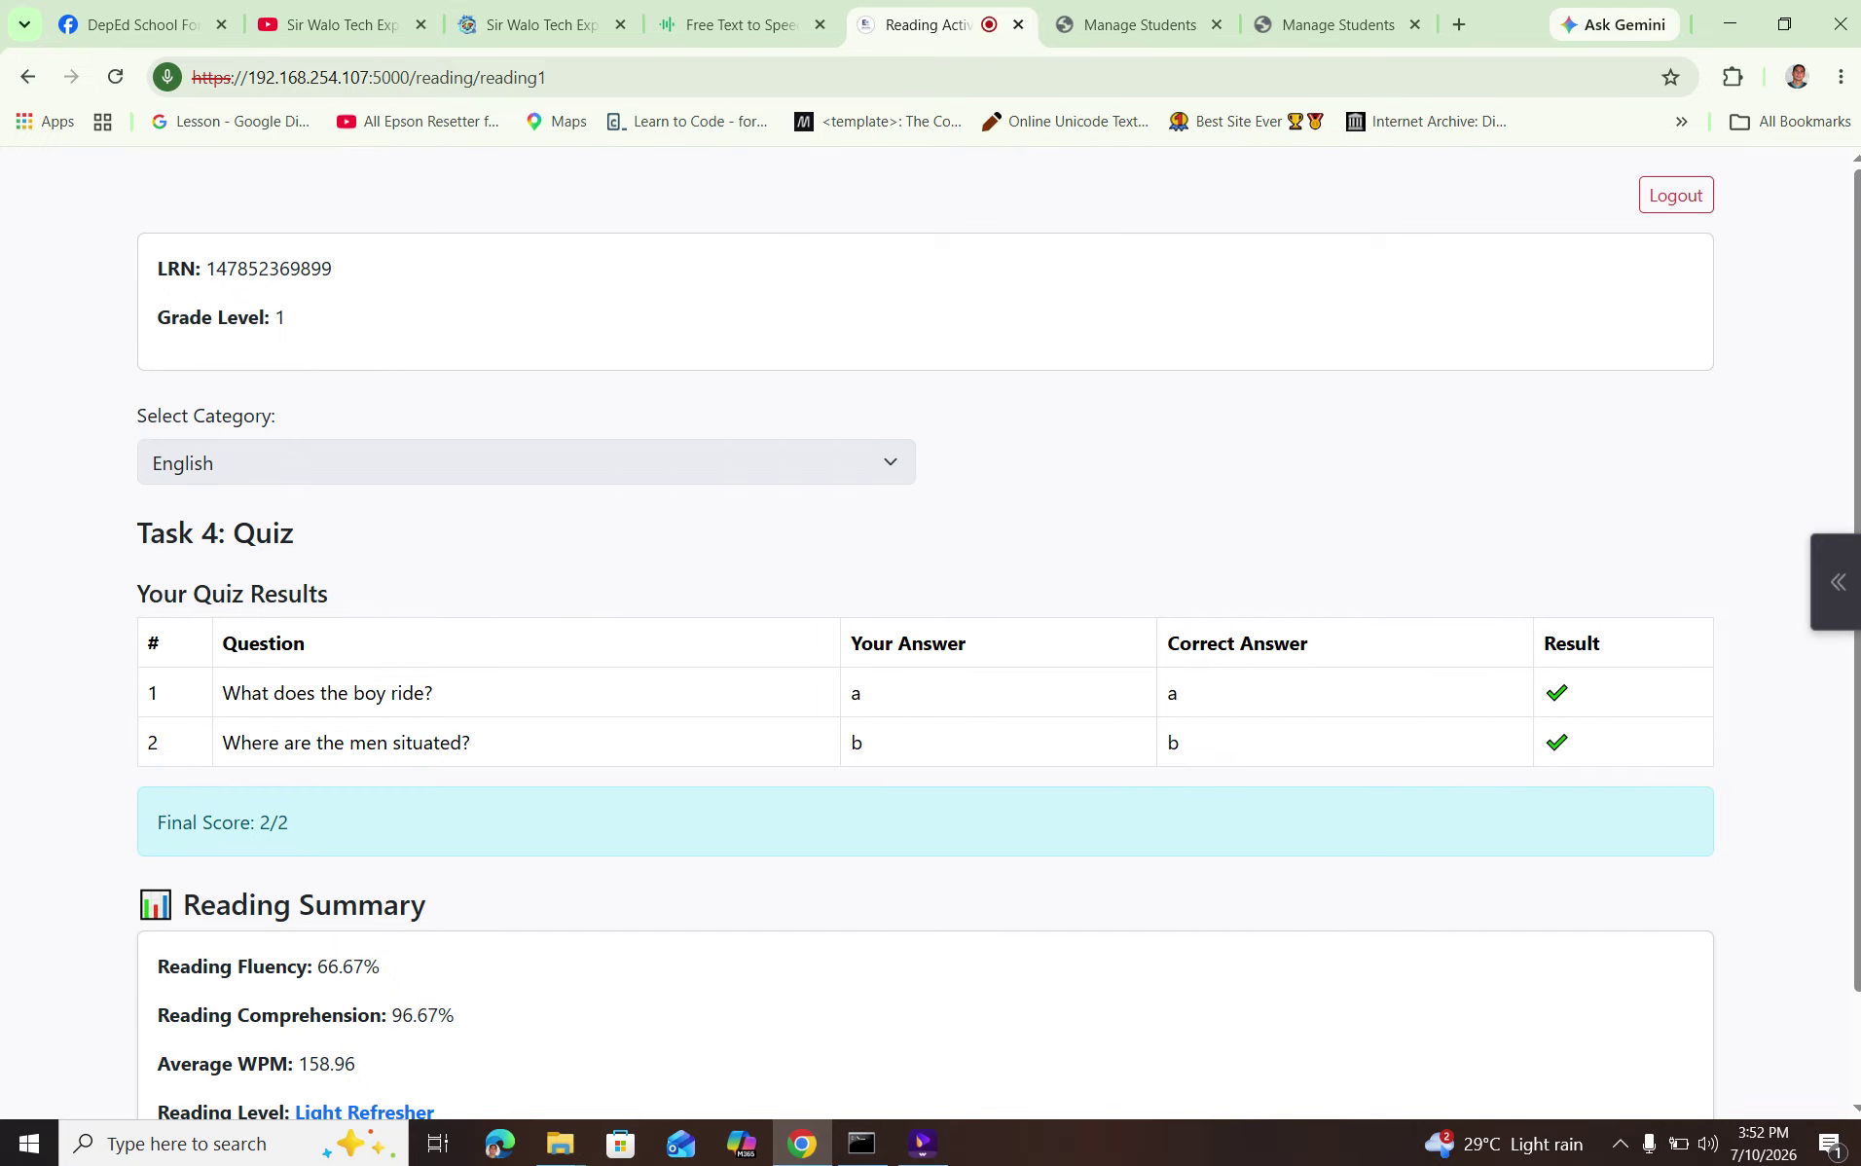
scroll(925, 633, down, 2)
scroll(925, 632, up, 2)
Step: Log out of the Grade 1 student's session and copy a Grade 3 DAISY student's LRN from Manage Students
click(1675, 195)
click(1139, 24)
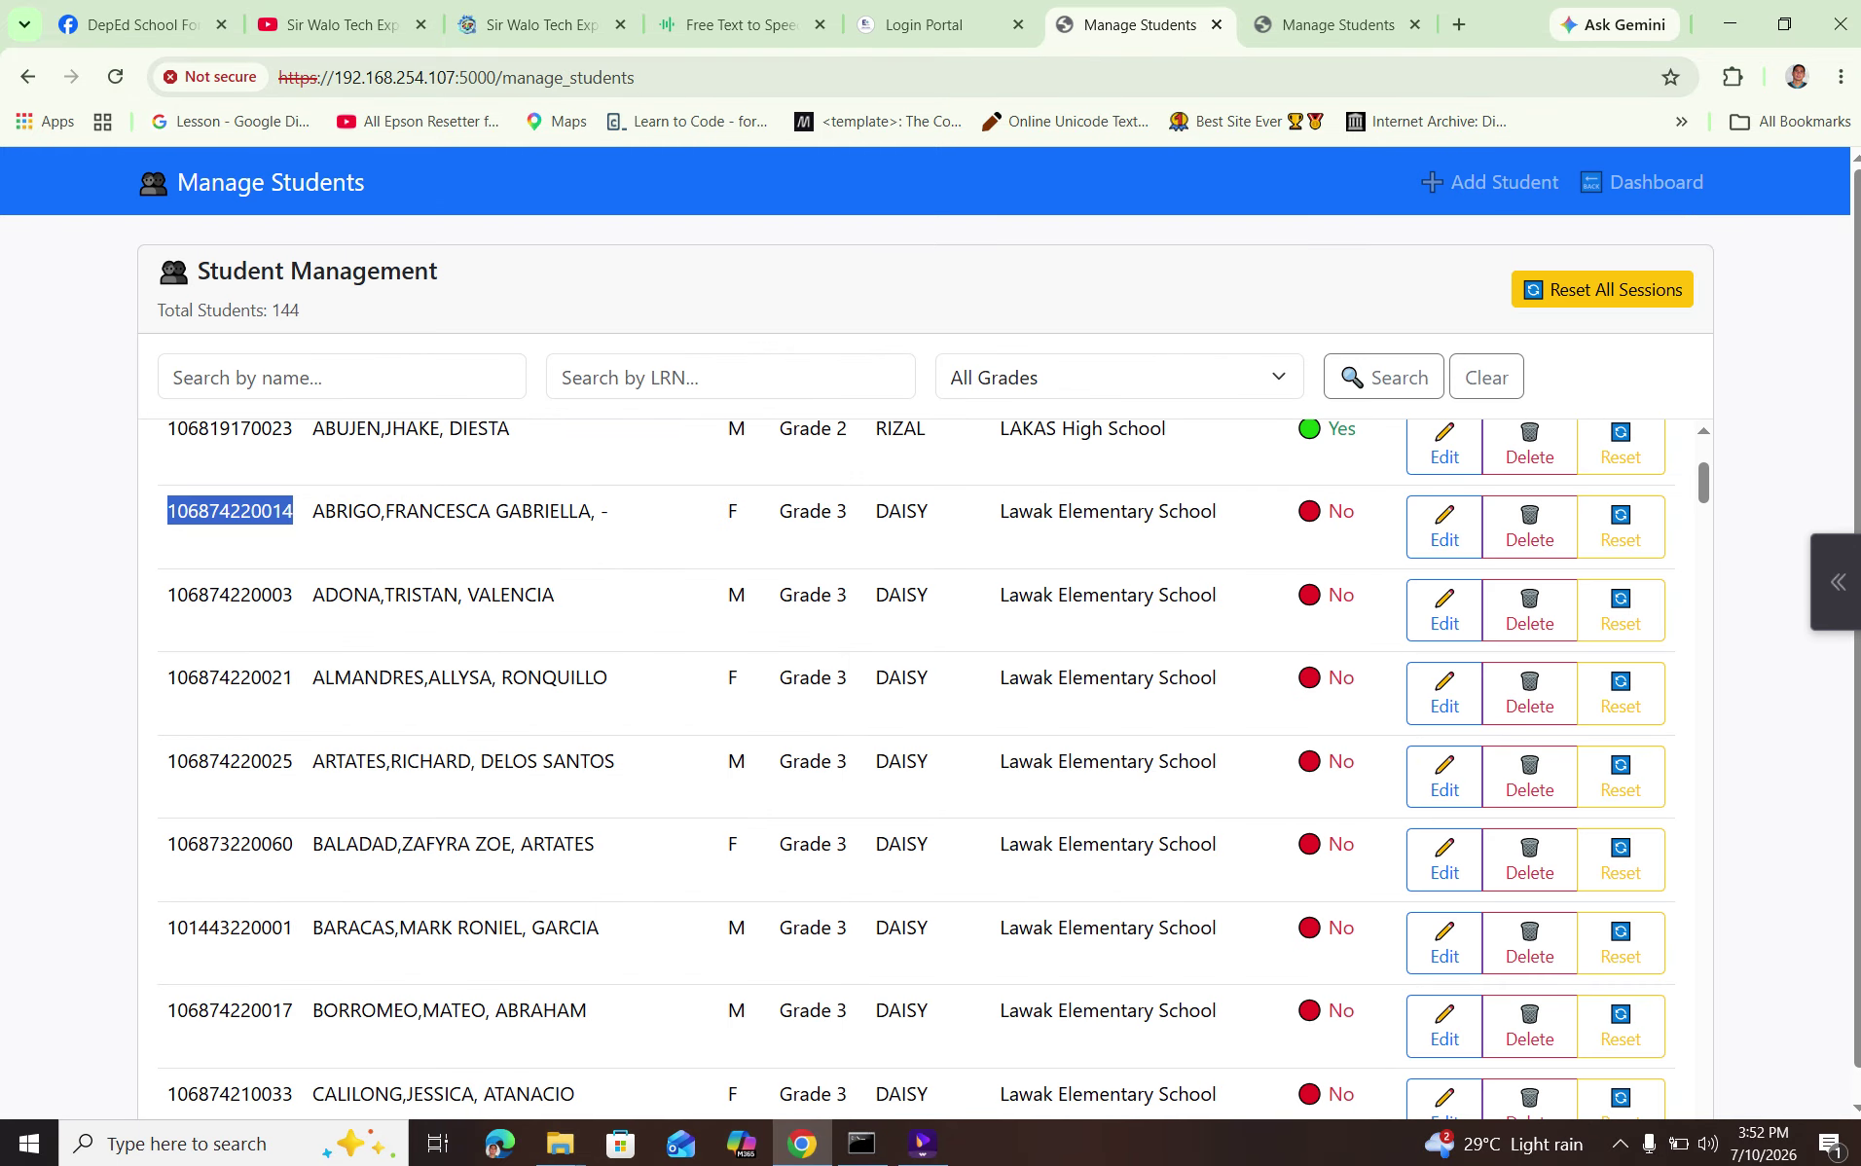
scroll(915, 769, down, 8)
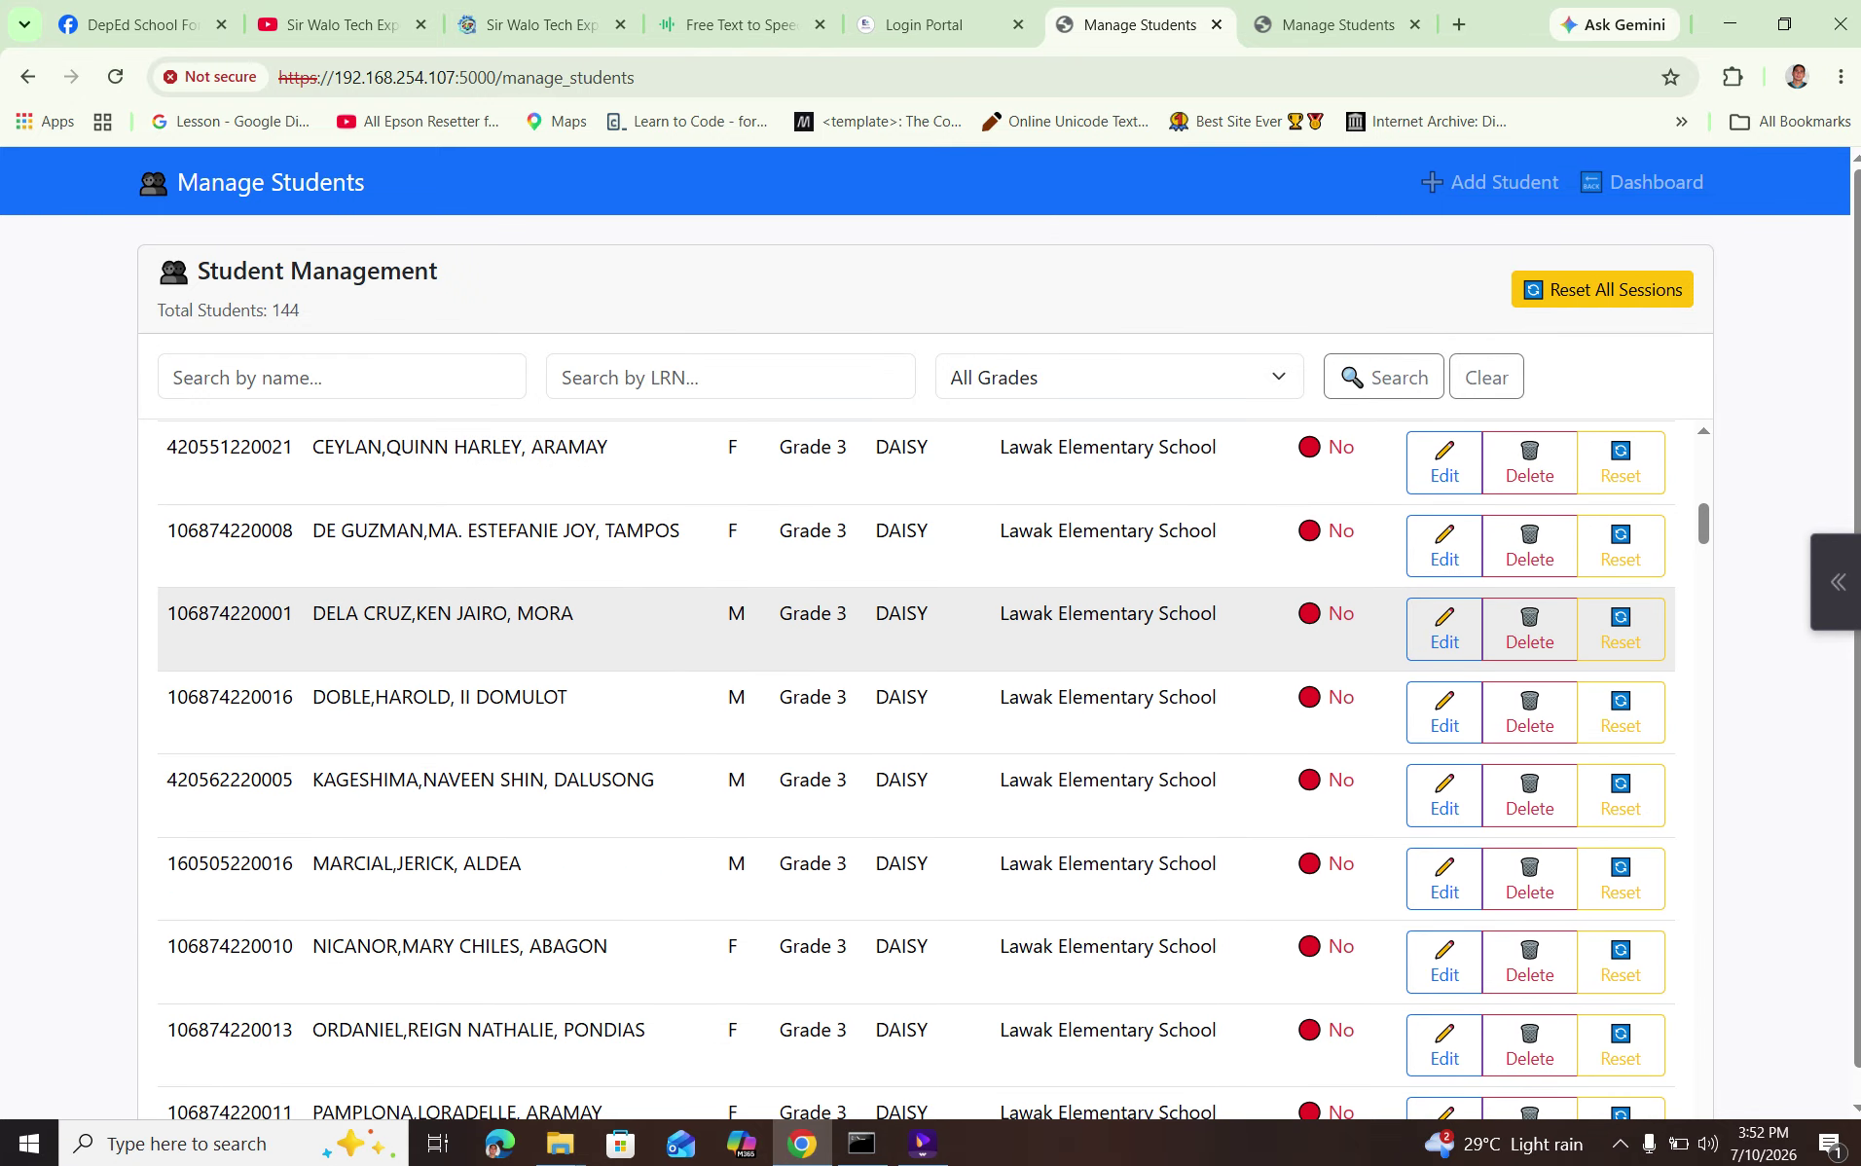
double_click(209, 613)
right_click(207, 608)
click(282, 627)
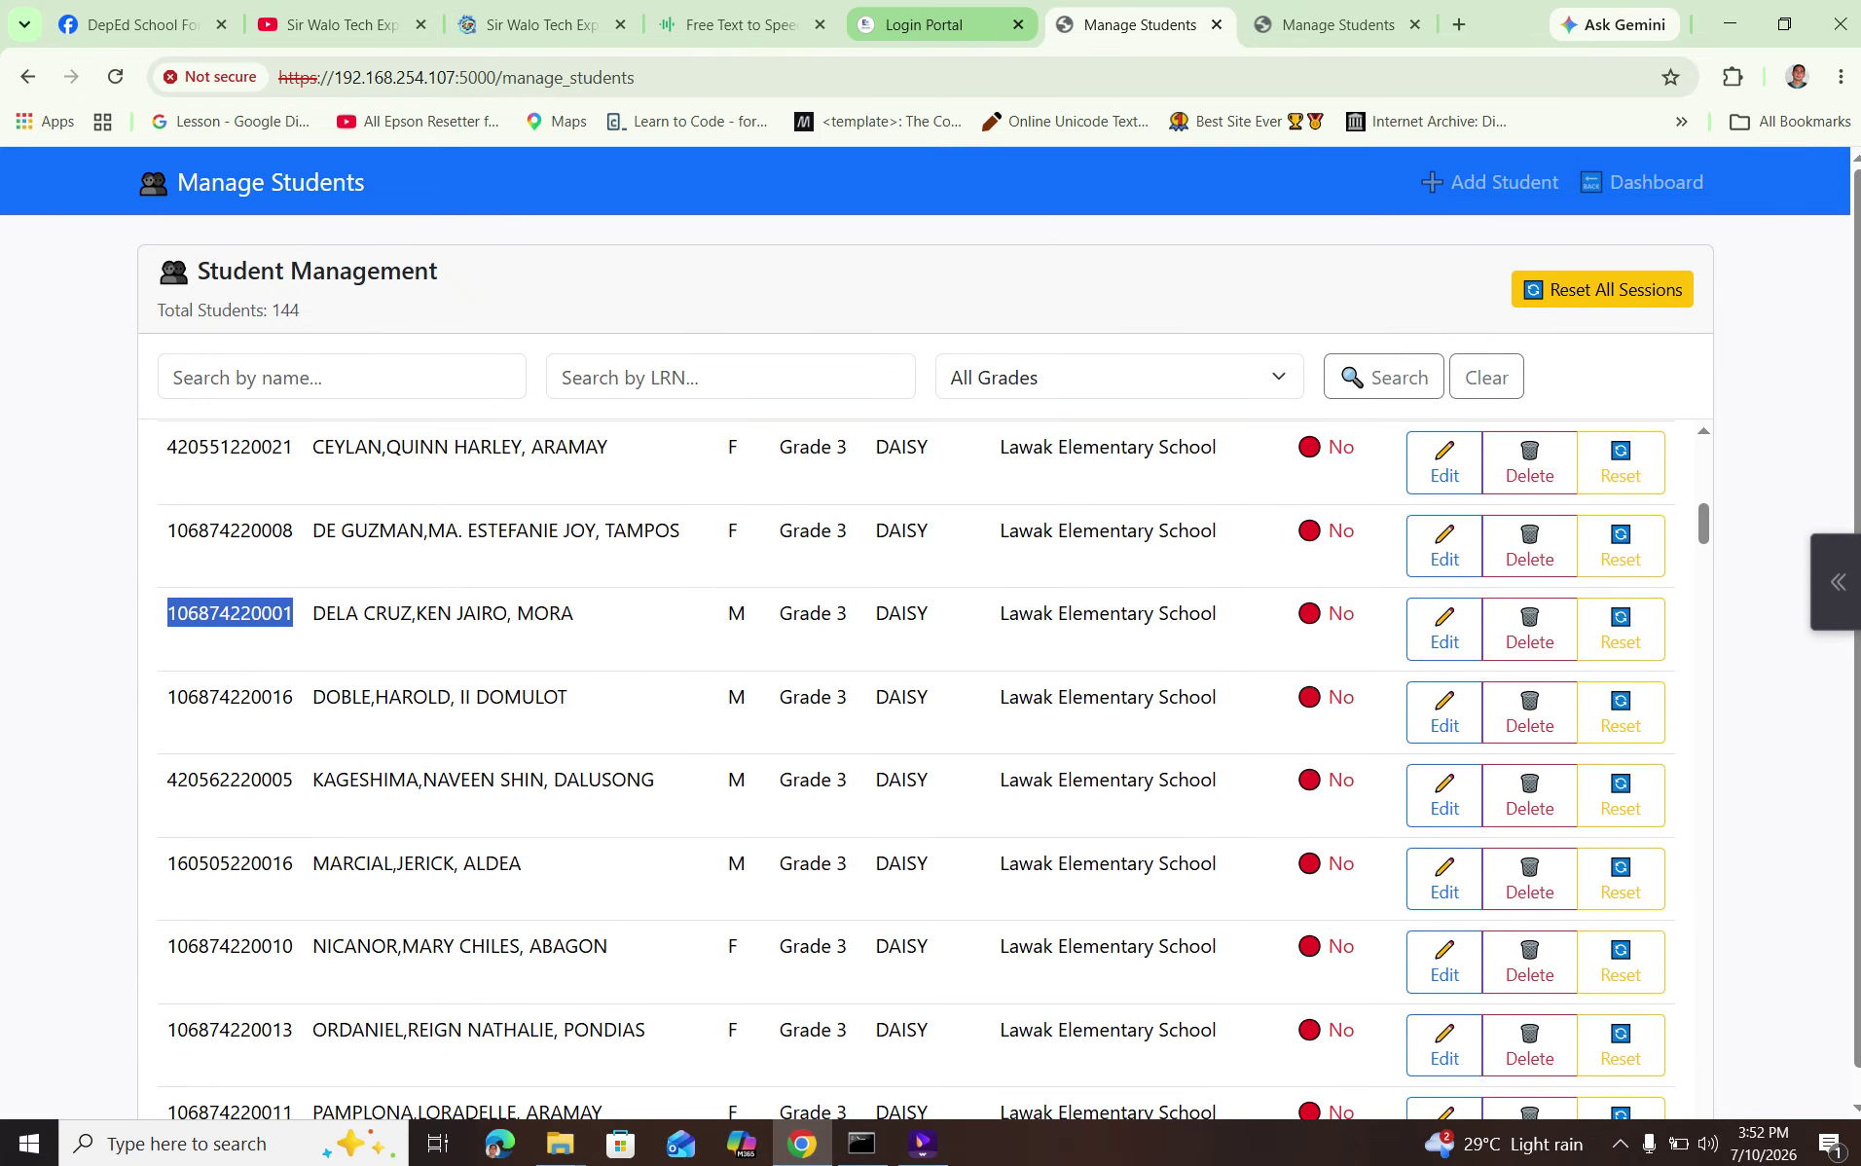
Step: Log in to the student Login Portal with the copied Grade 3 student's LRN
click(934, 25)
click(808, 659)
right_click(810, 661)
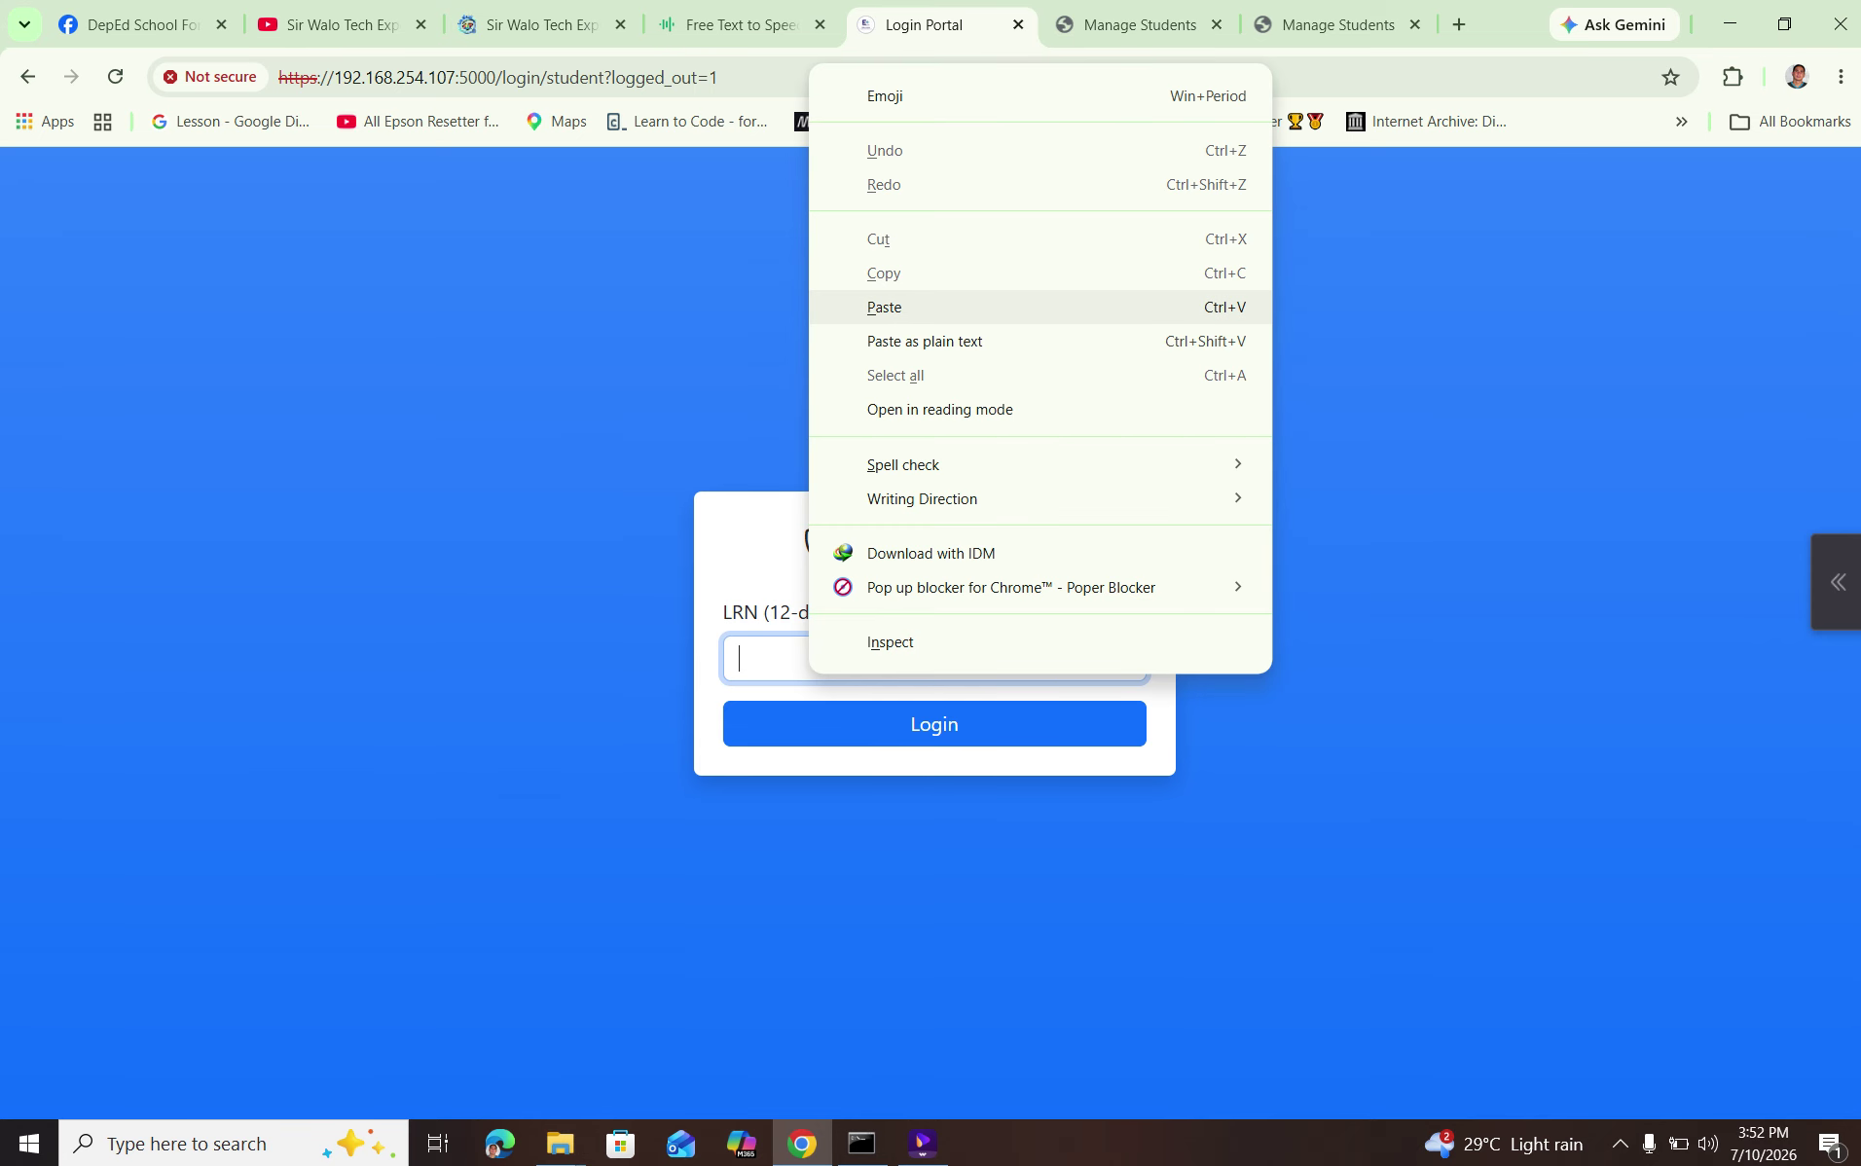
click(886, 306)
click(934, 724)
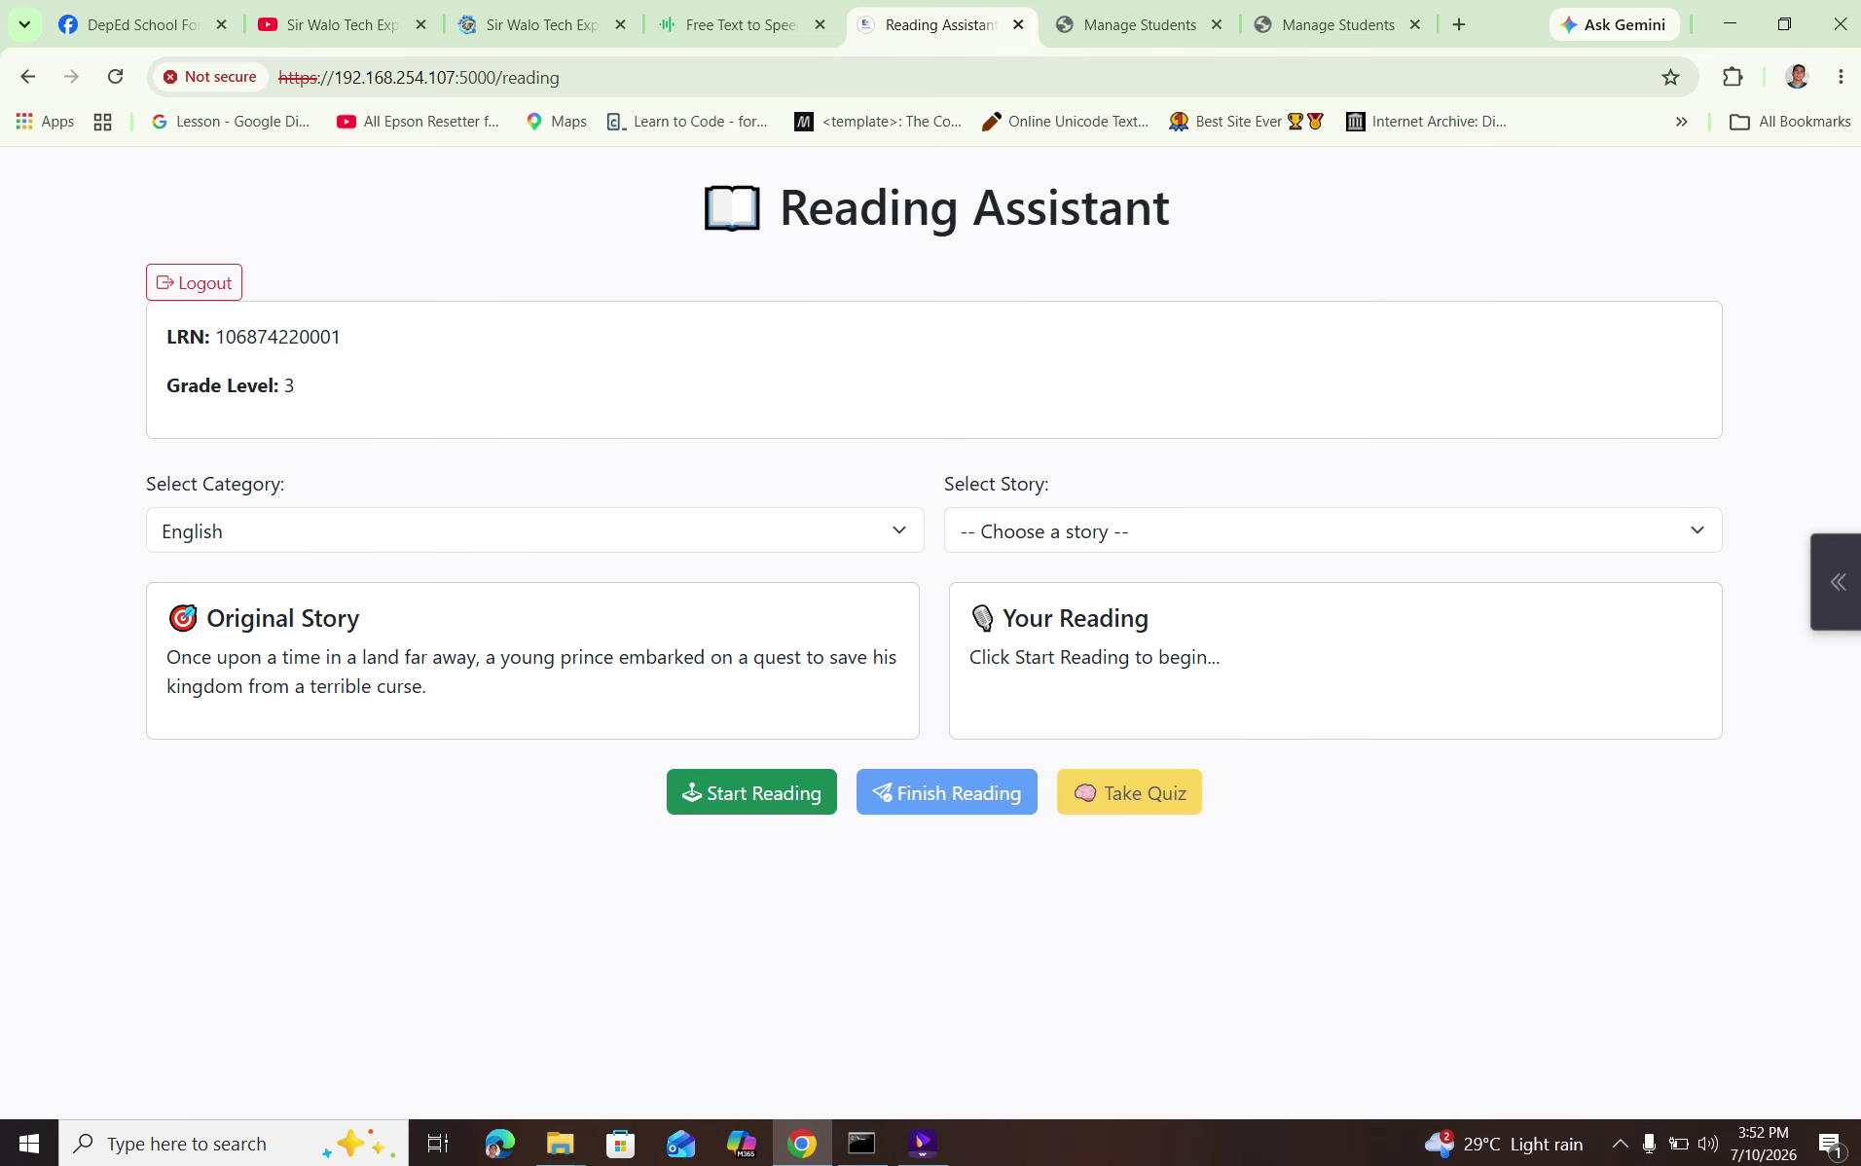
Step: Set the reading category to Filipino and choose the story "Ang Bisekleta ni Hero"
click(526, 530)
click(292, 607)
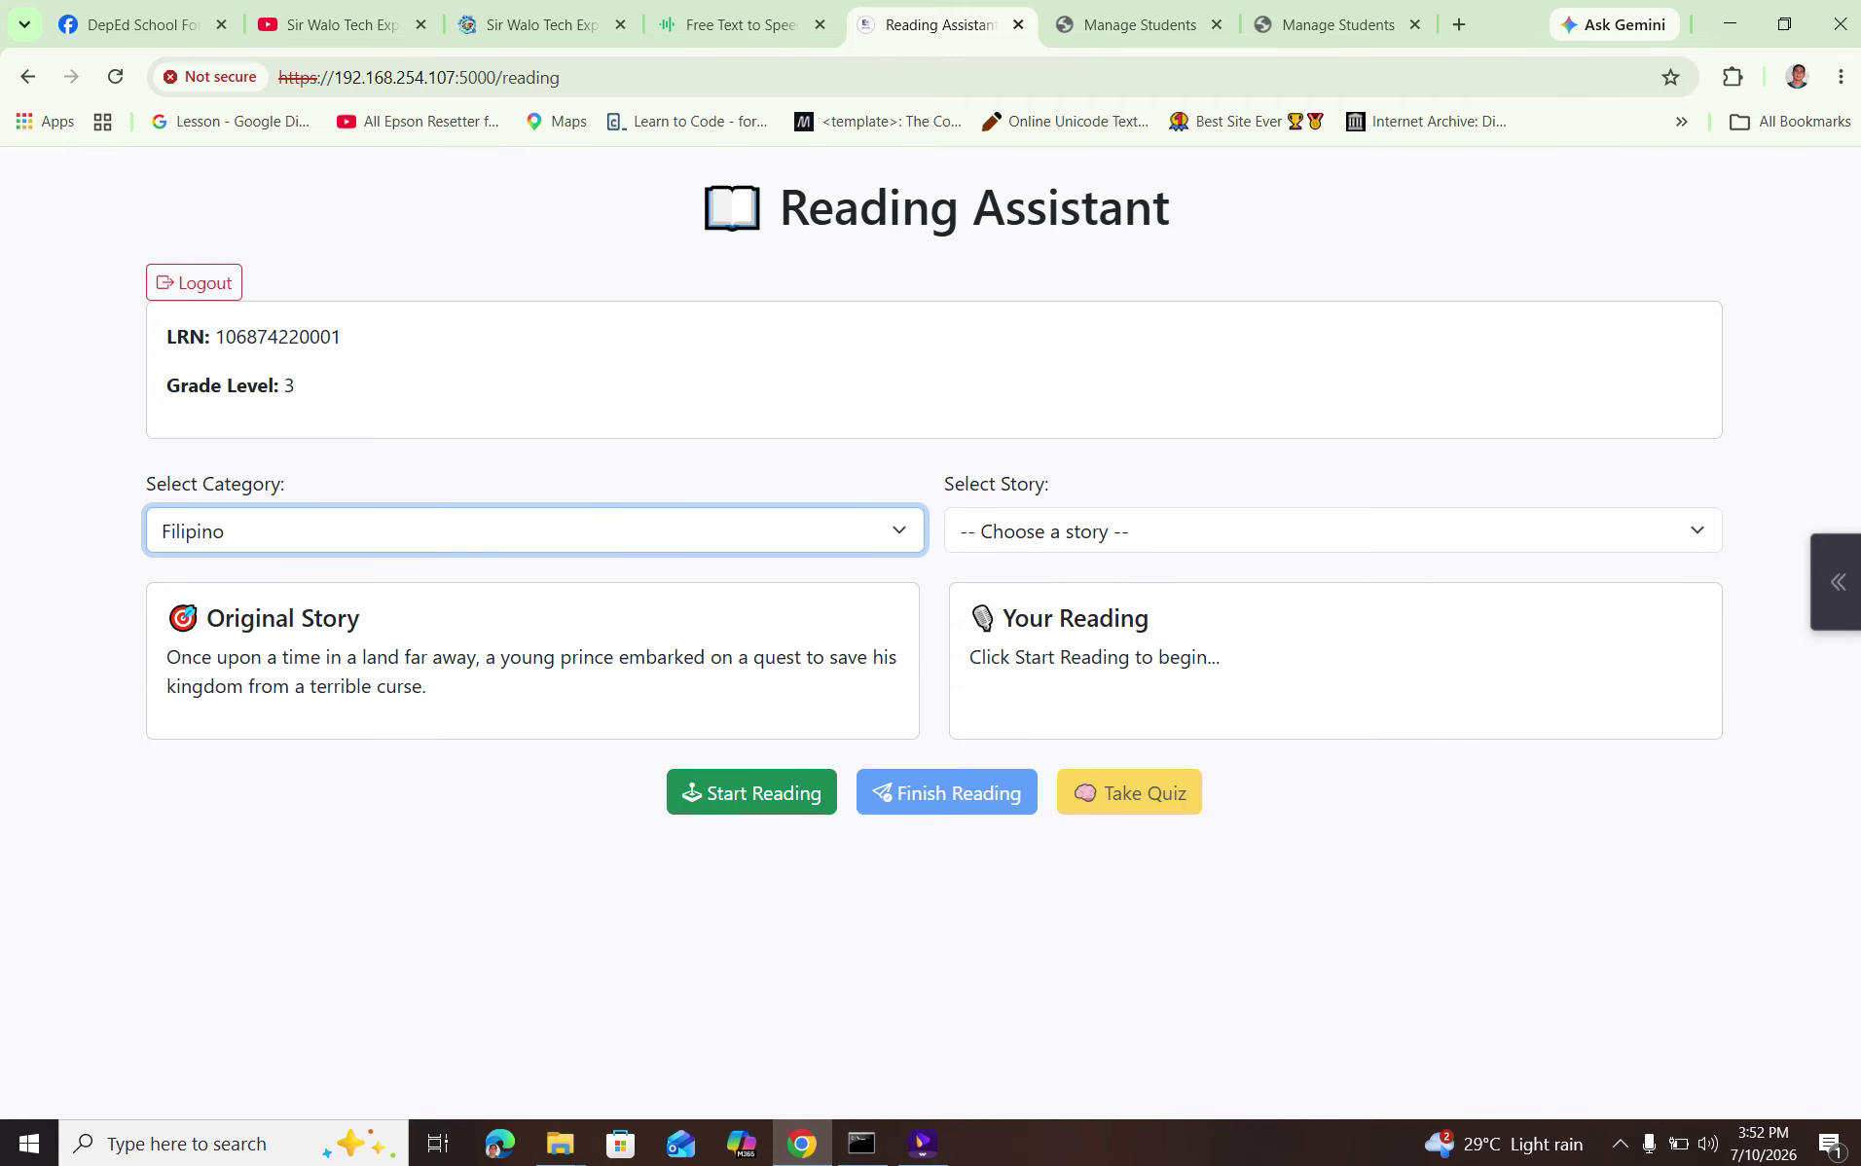
click(1333, 531)
click(1051, 605)
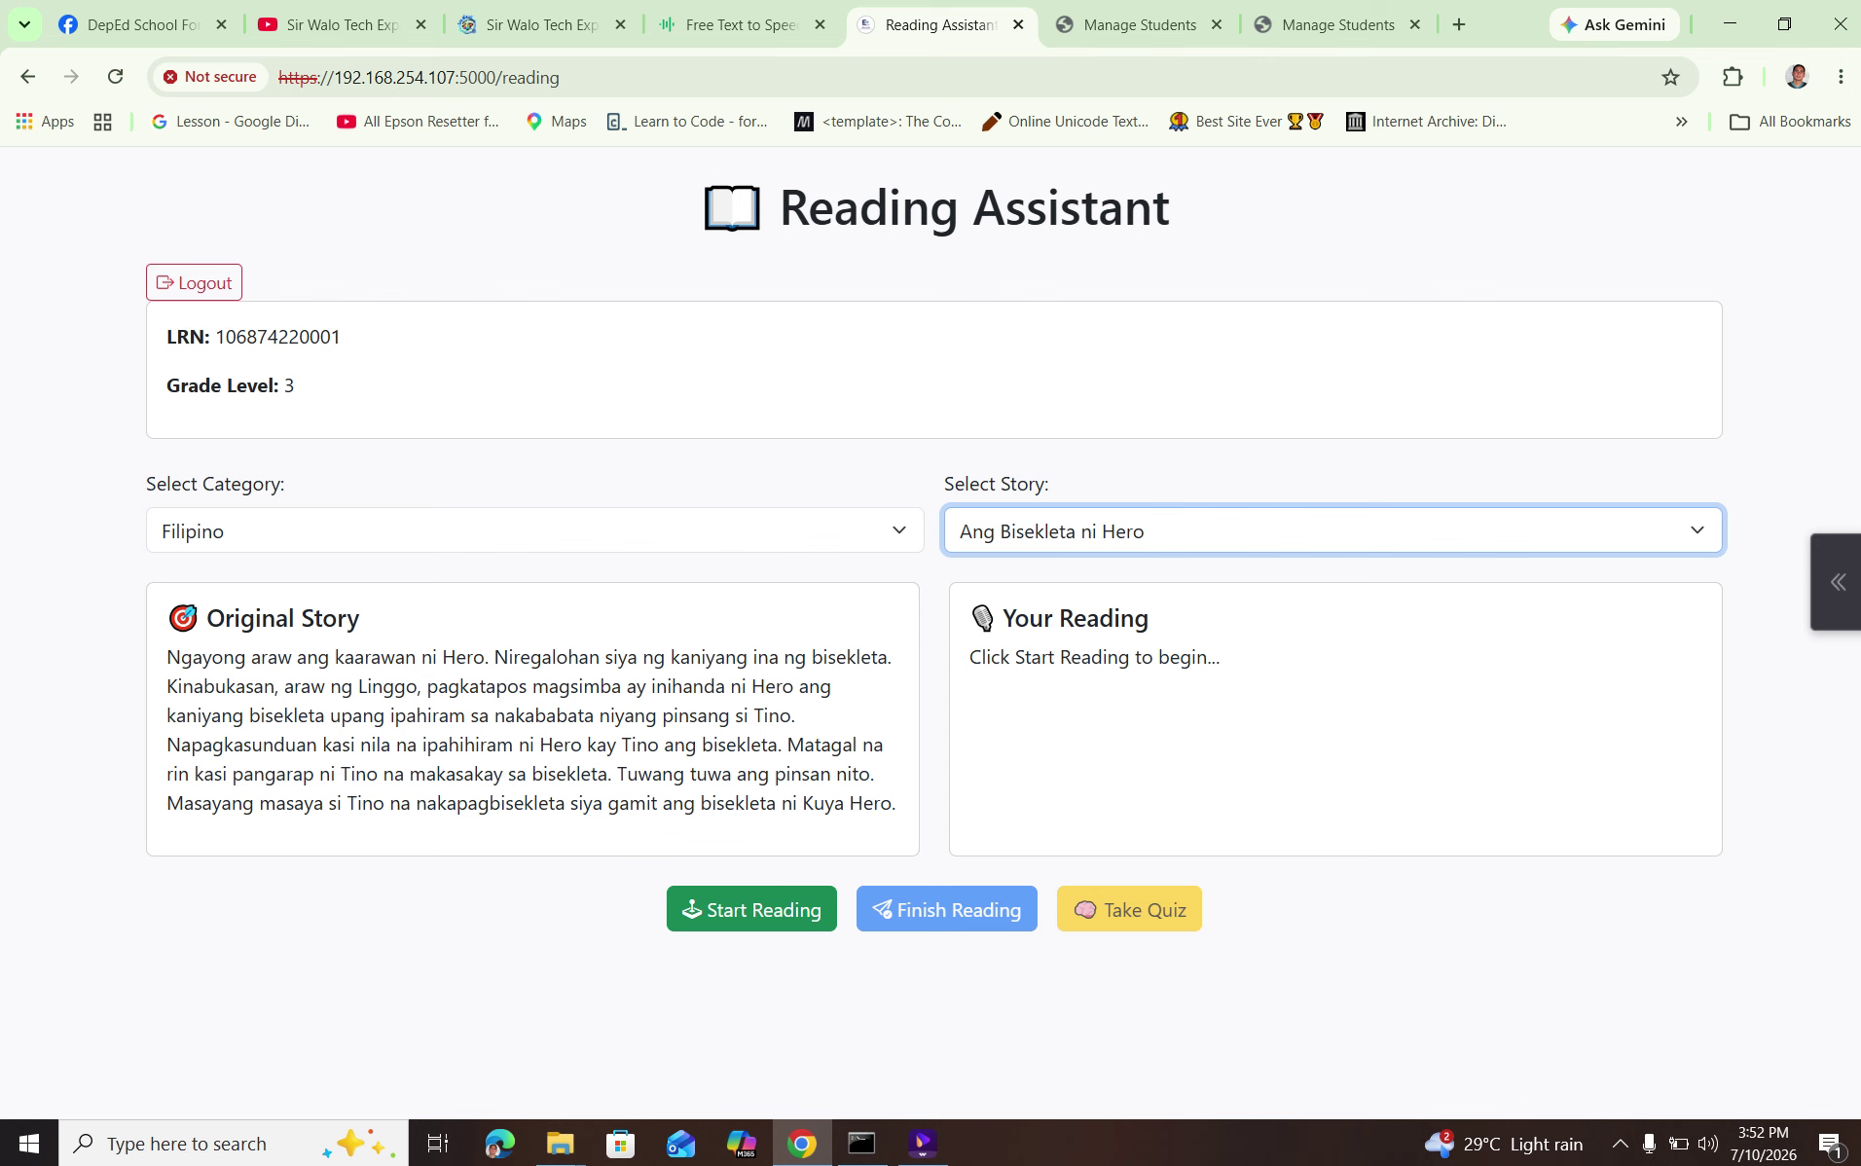
Step: Record the story being read aloud after accepting the speech recognition notice, and finish the reading
click(751, 908)
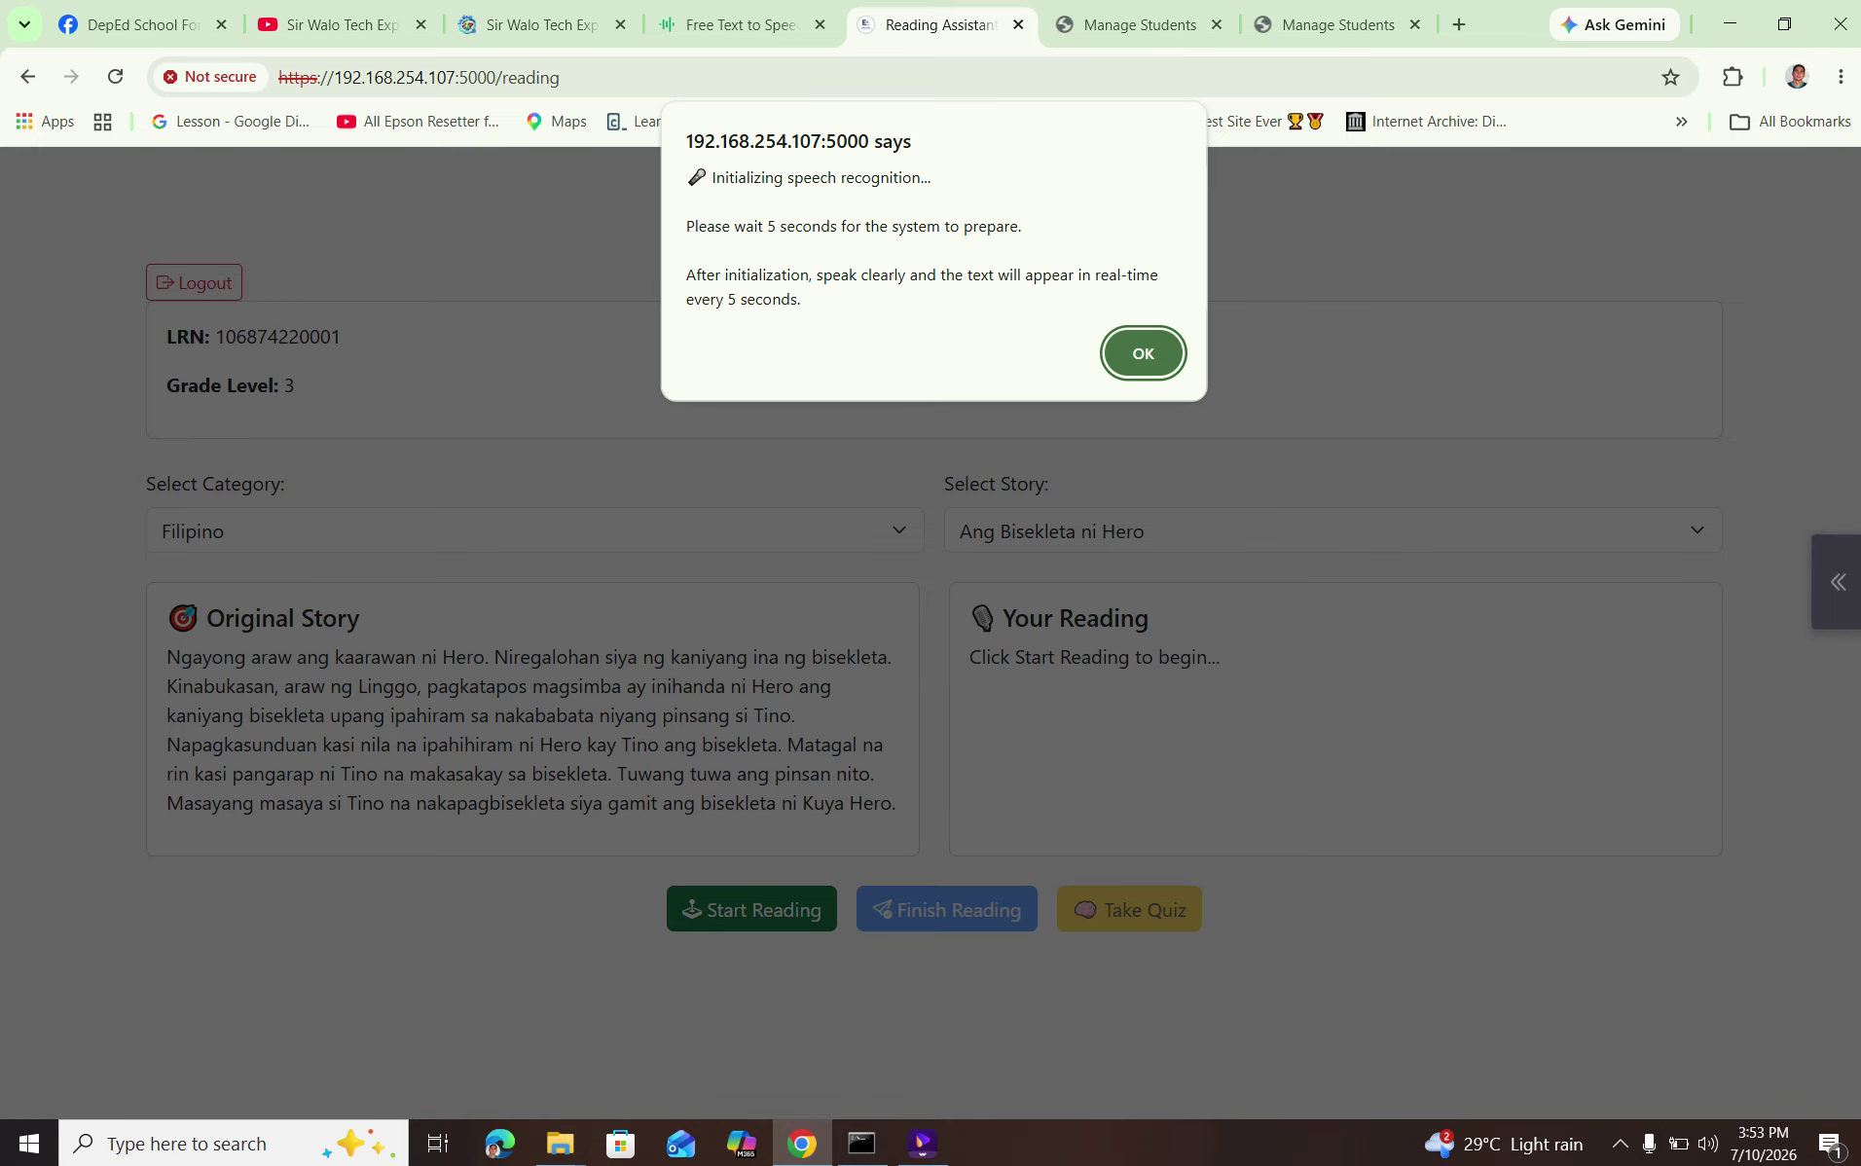
key(Return)
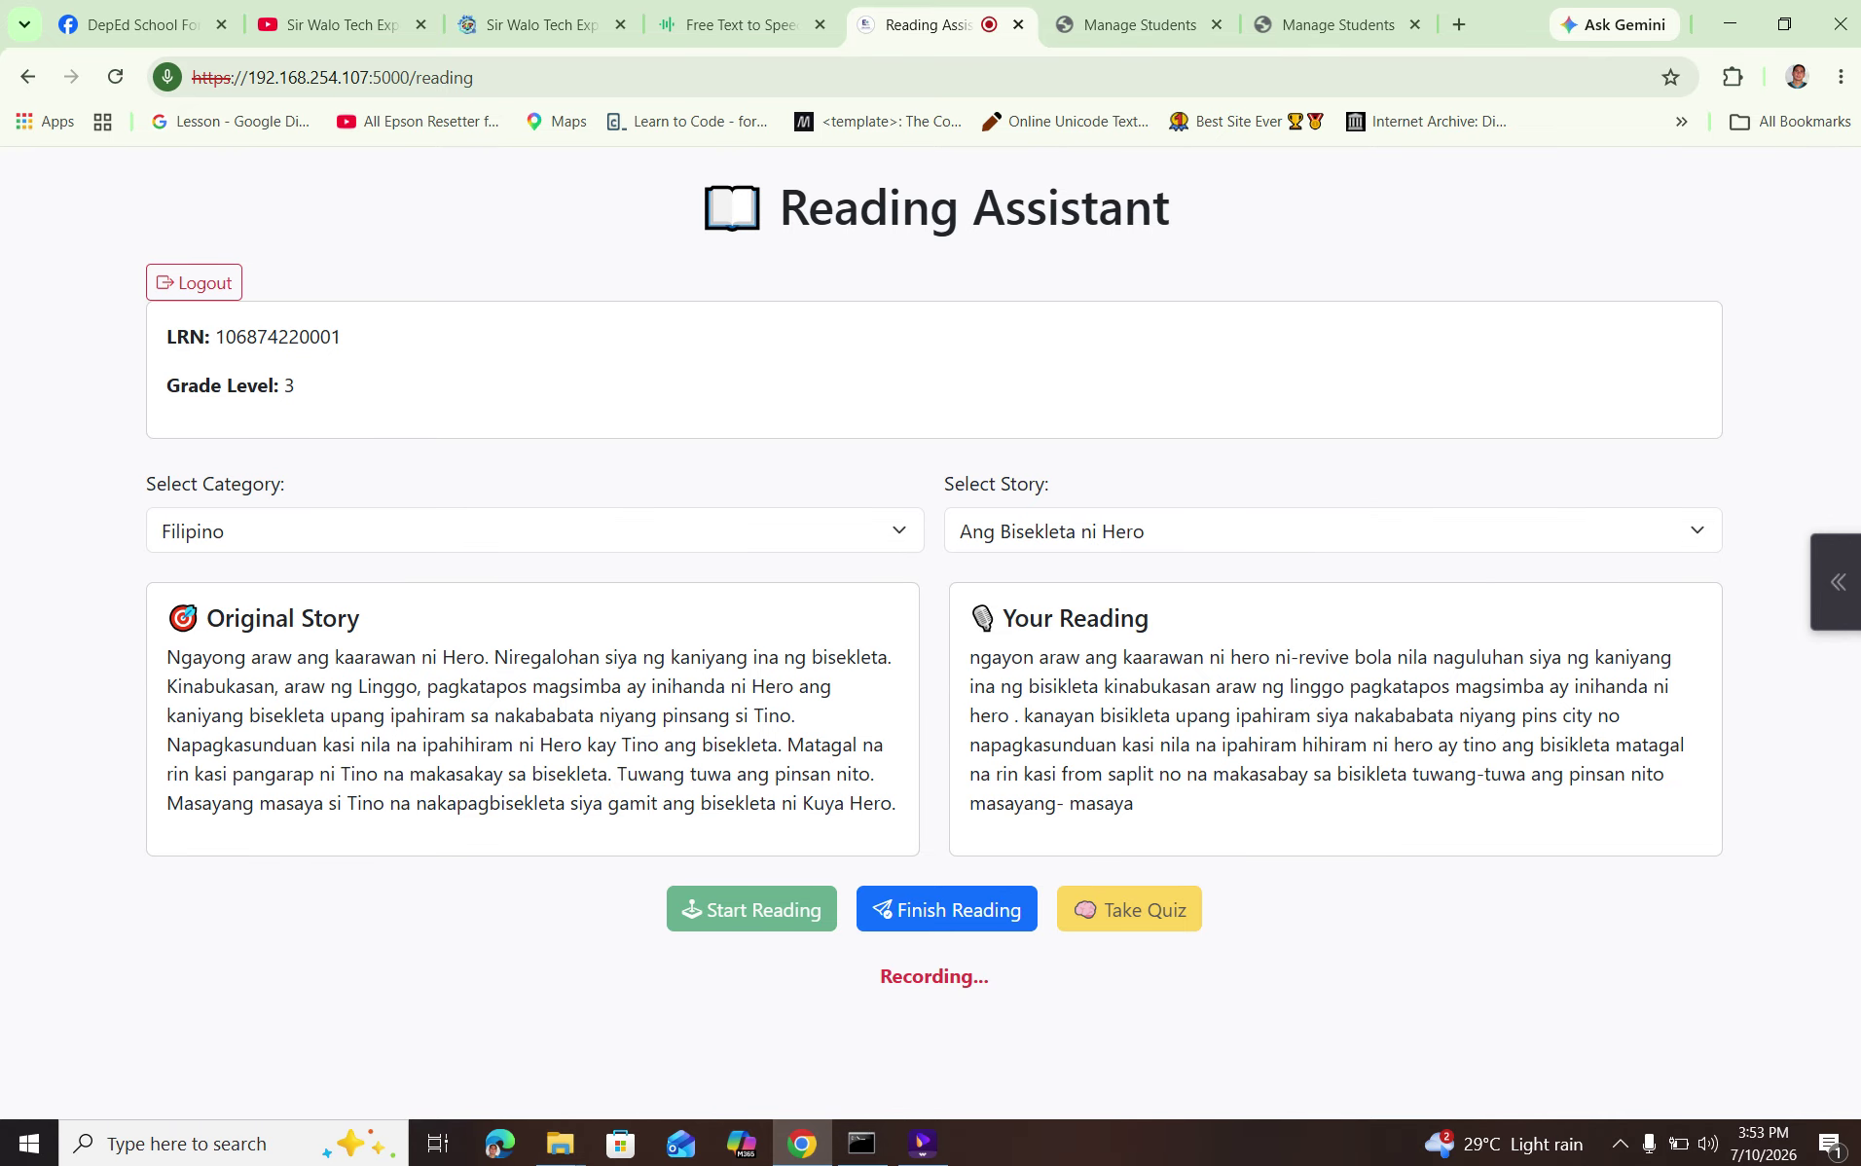
click(946, 909)
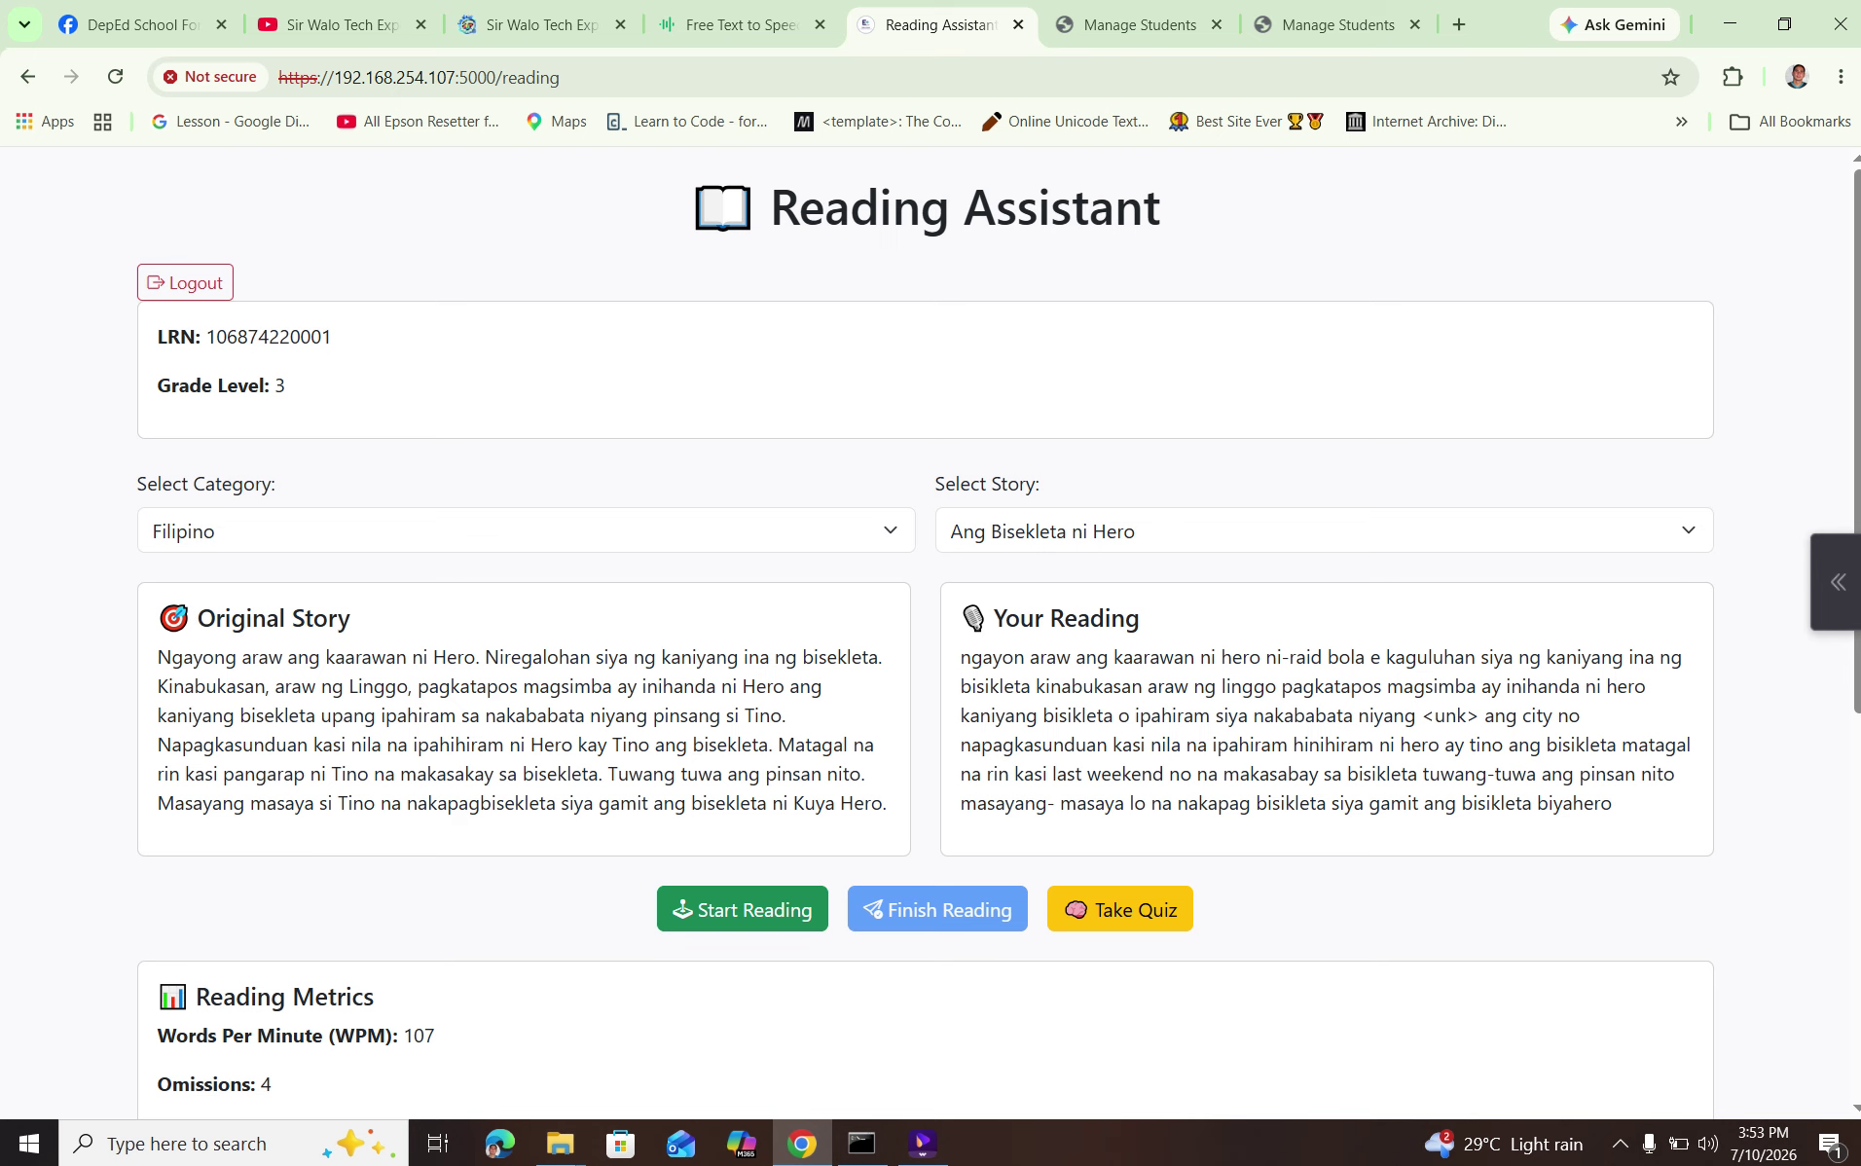
Step: Review the reading metrics, oral reading level and word-by-word reading analysis, and open the story's quiz
scroll(924, 633, down, 3)
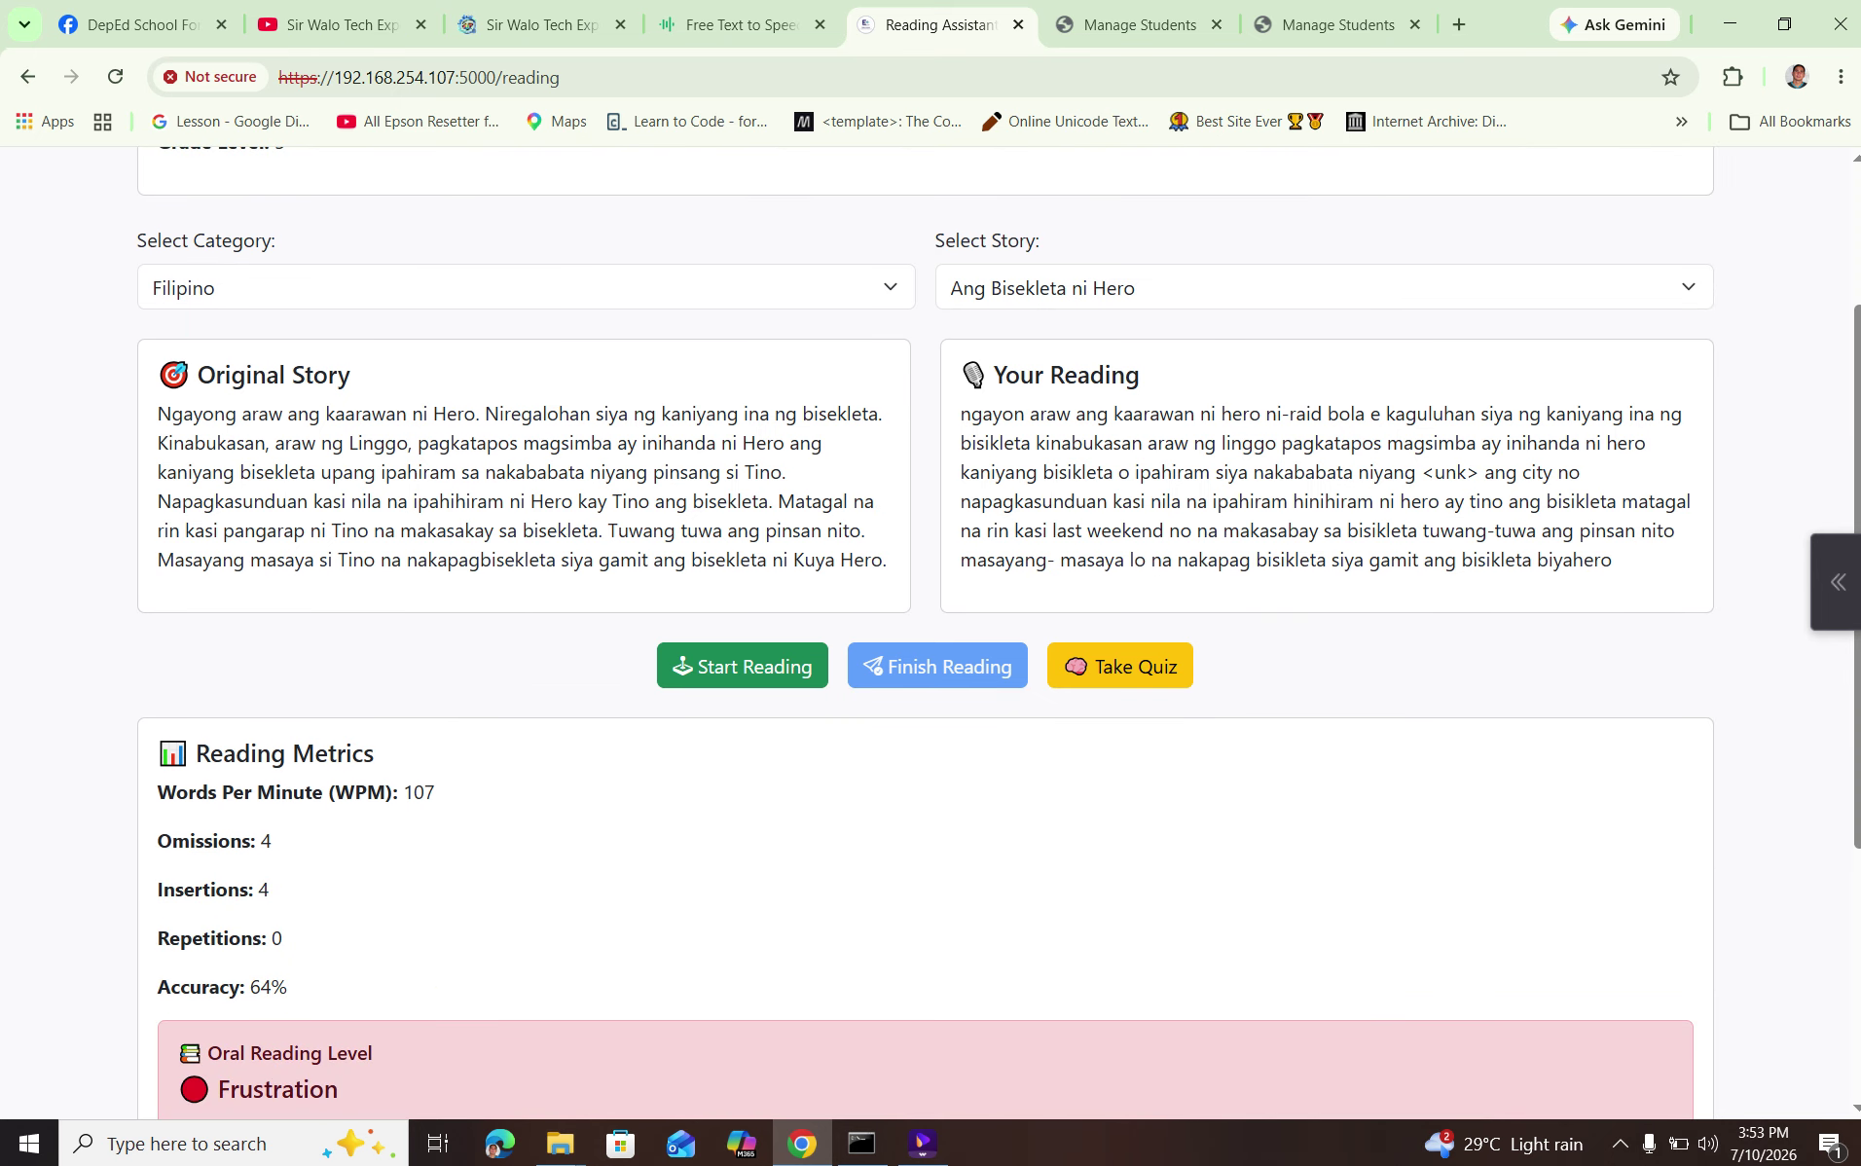
scroll(925, 632, down, 3)
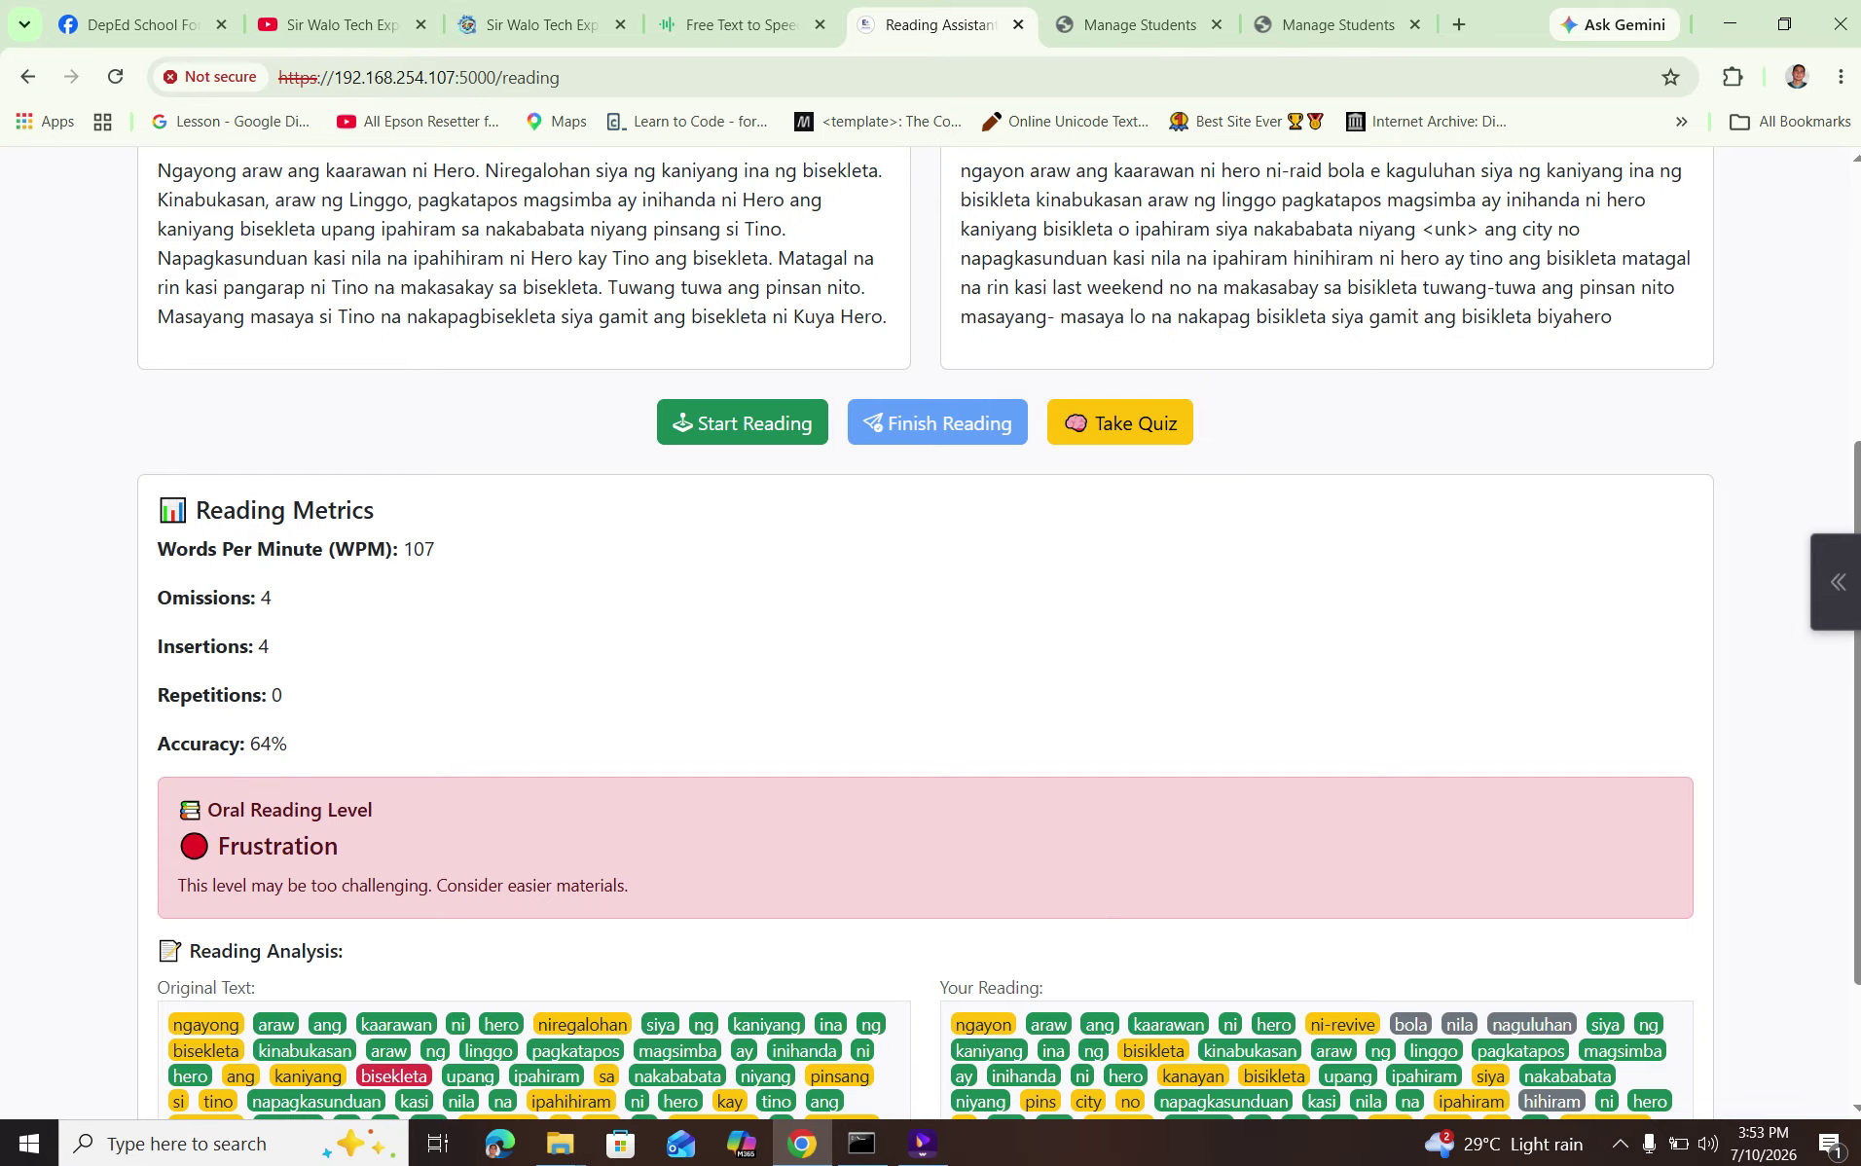
scroll(924, 633, down, 2)
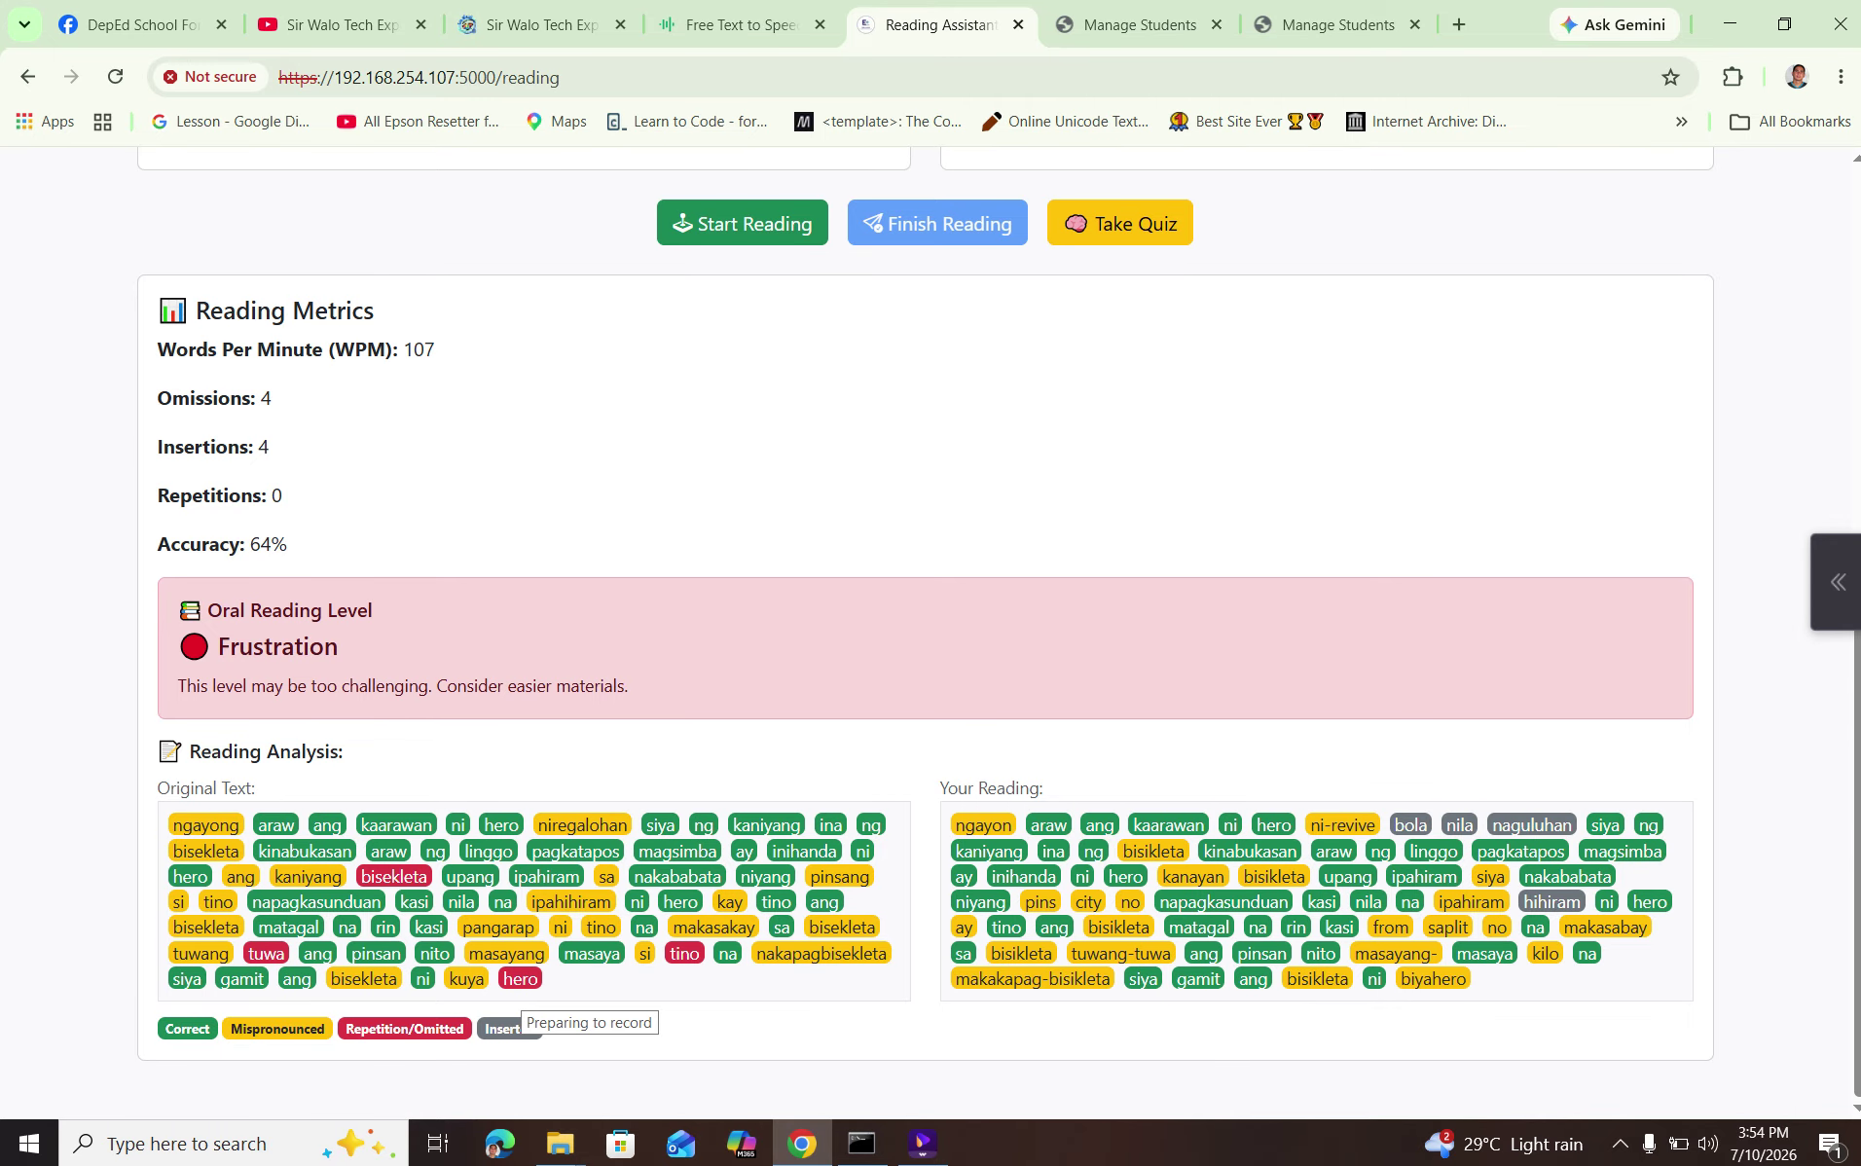
scroll(526, 998, up, 3)
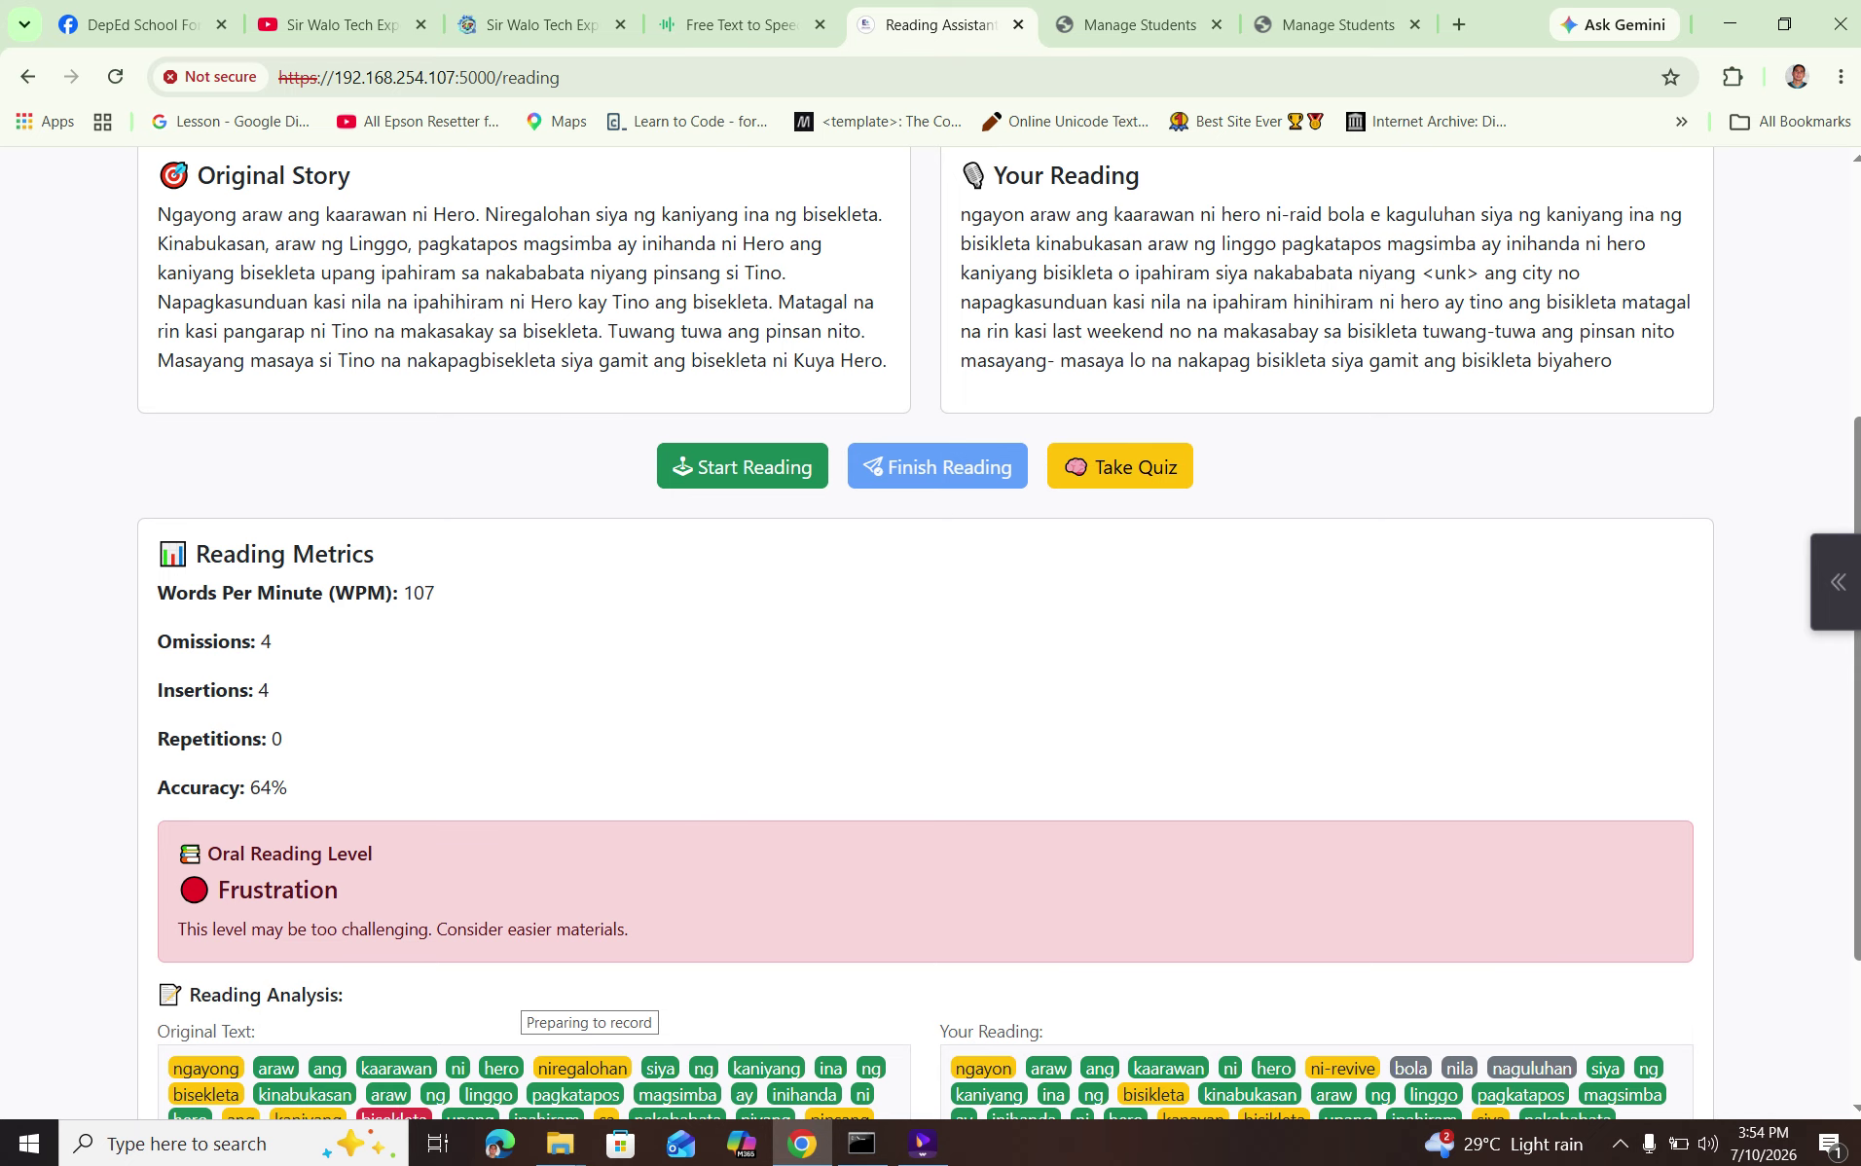
click(1119, 466)
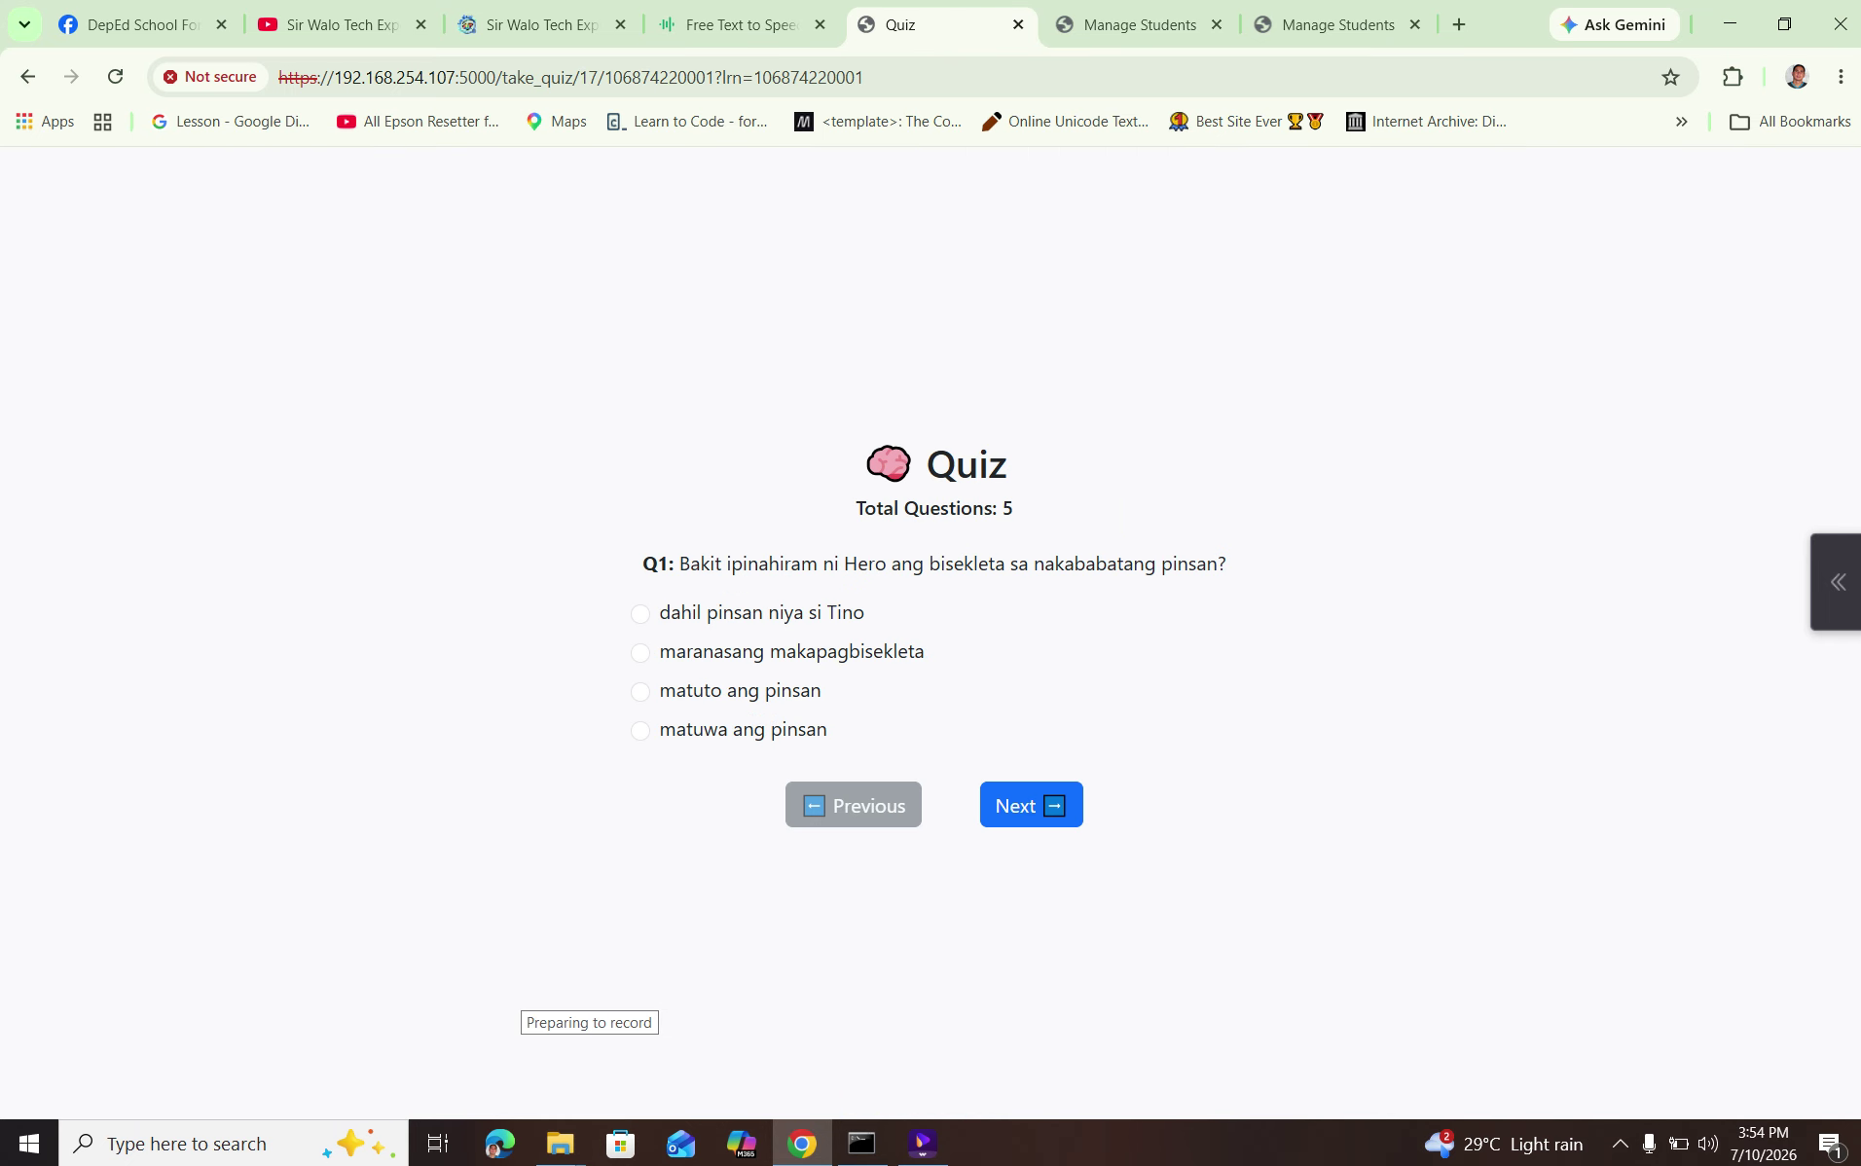
Step: Answer the first three quiz questions with "maranasang makapagbisekleta", "maging masaya kapag kalaro ang pinsan" and the fourth choice of question 3
click(640, 652)
click(1031, 805)
click(640, 612)
click(1031, 805)
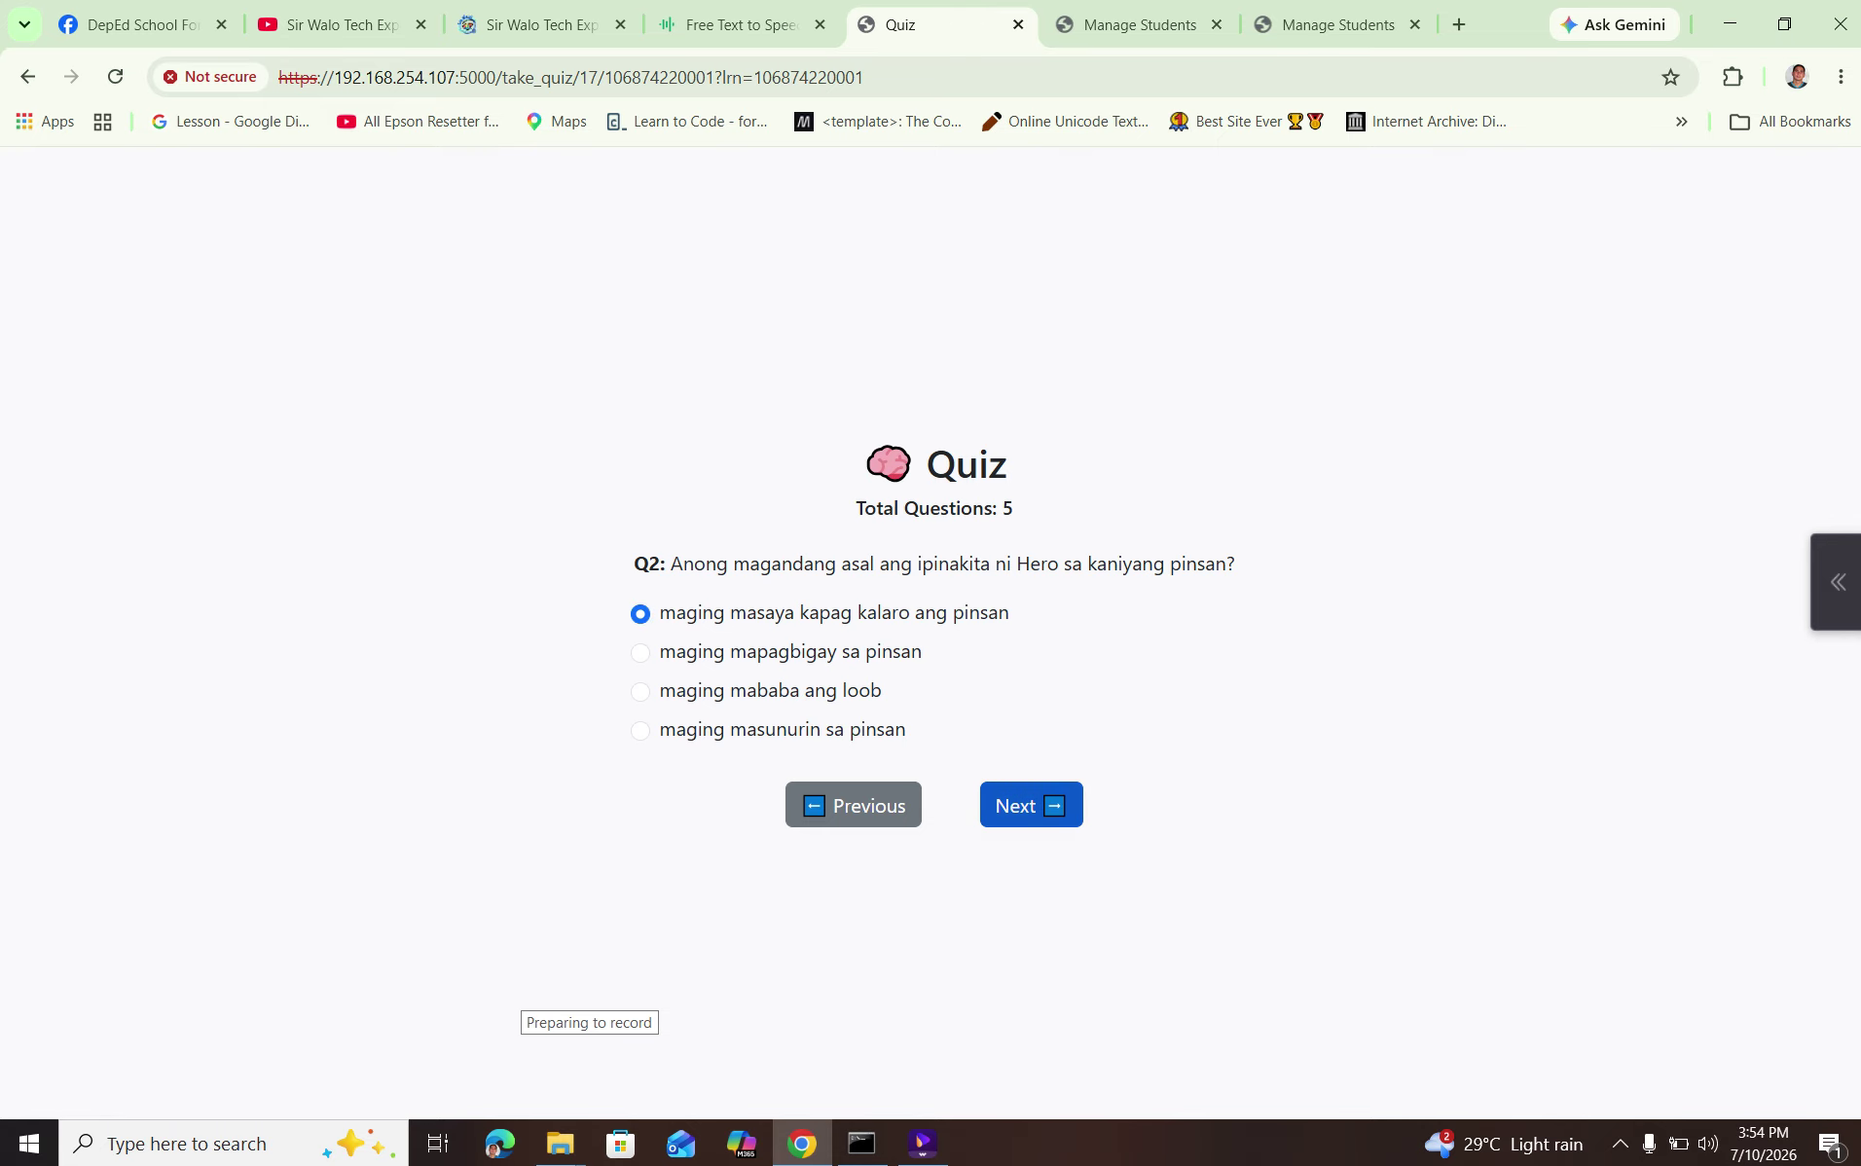
click(639, 729)
click(1031, 804)
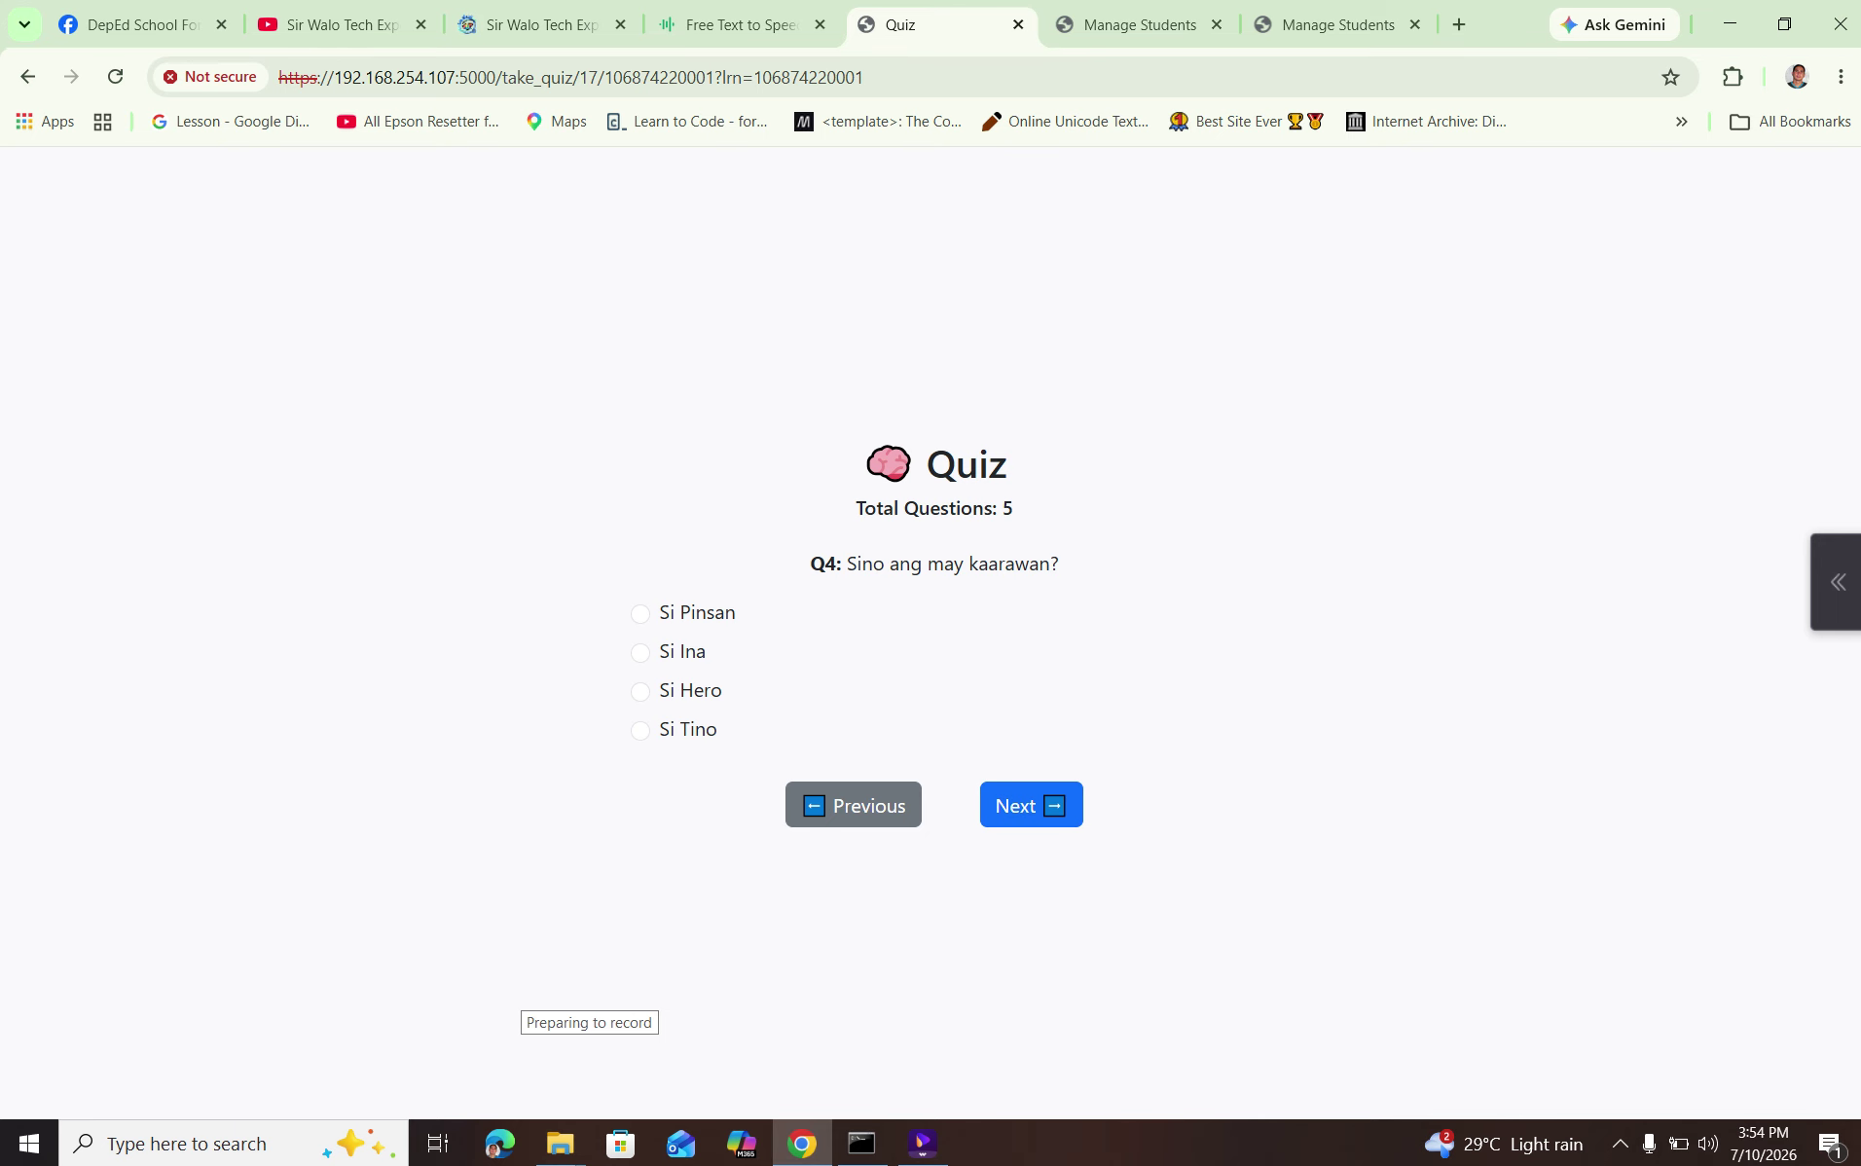
Step: Answer question 4 with "Si Hero" and question 5 with "nagbisekleta", and submit the quiz
click(639, 651)
click(639, 690)
click(1031, 805)
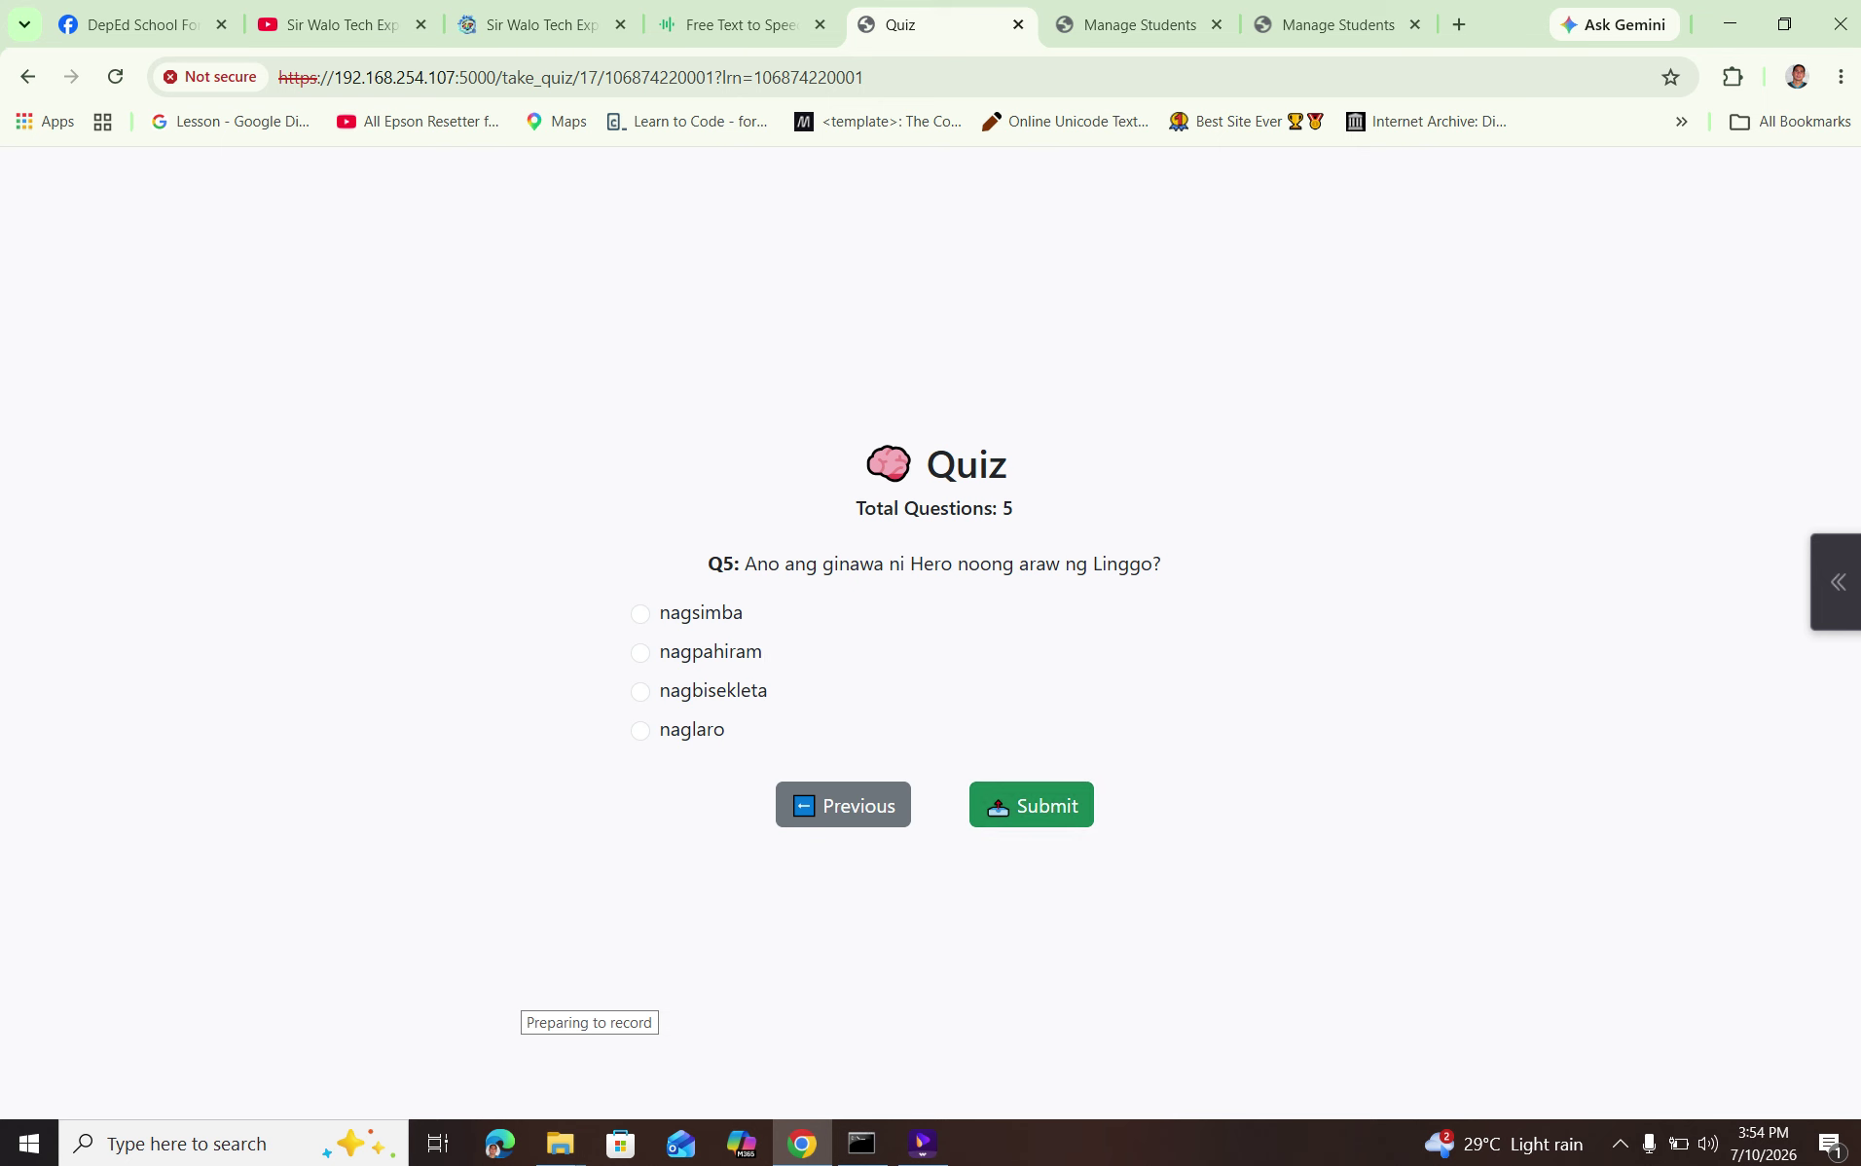
click(639, 690)
click(1031, 805)
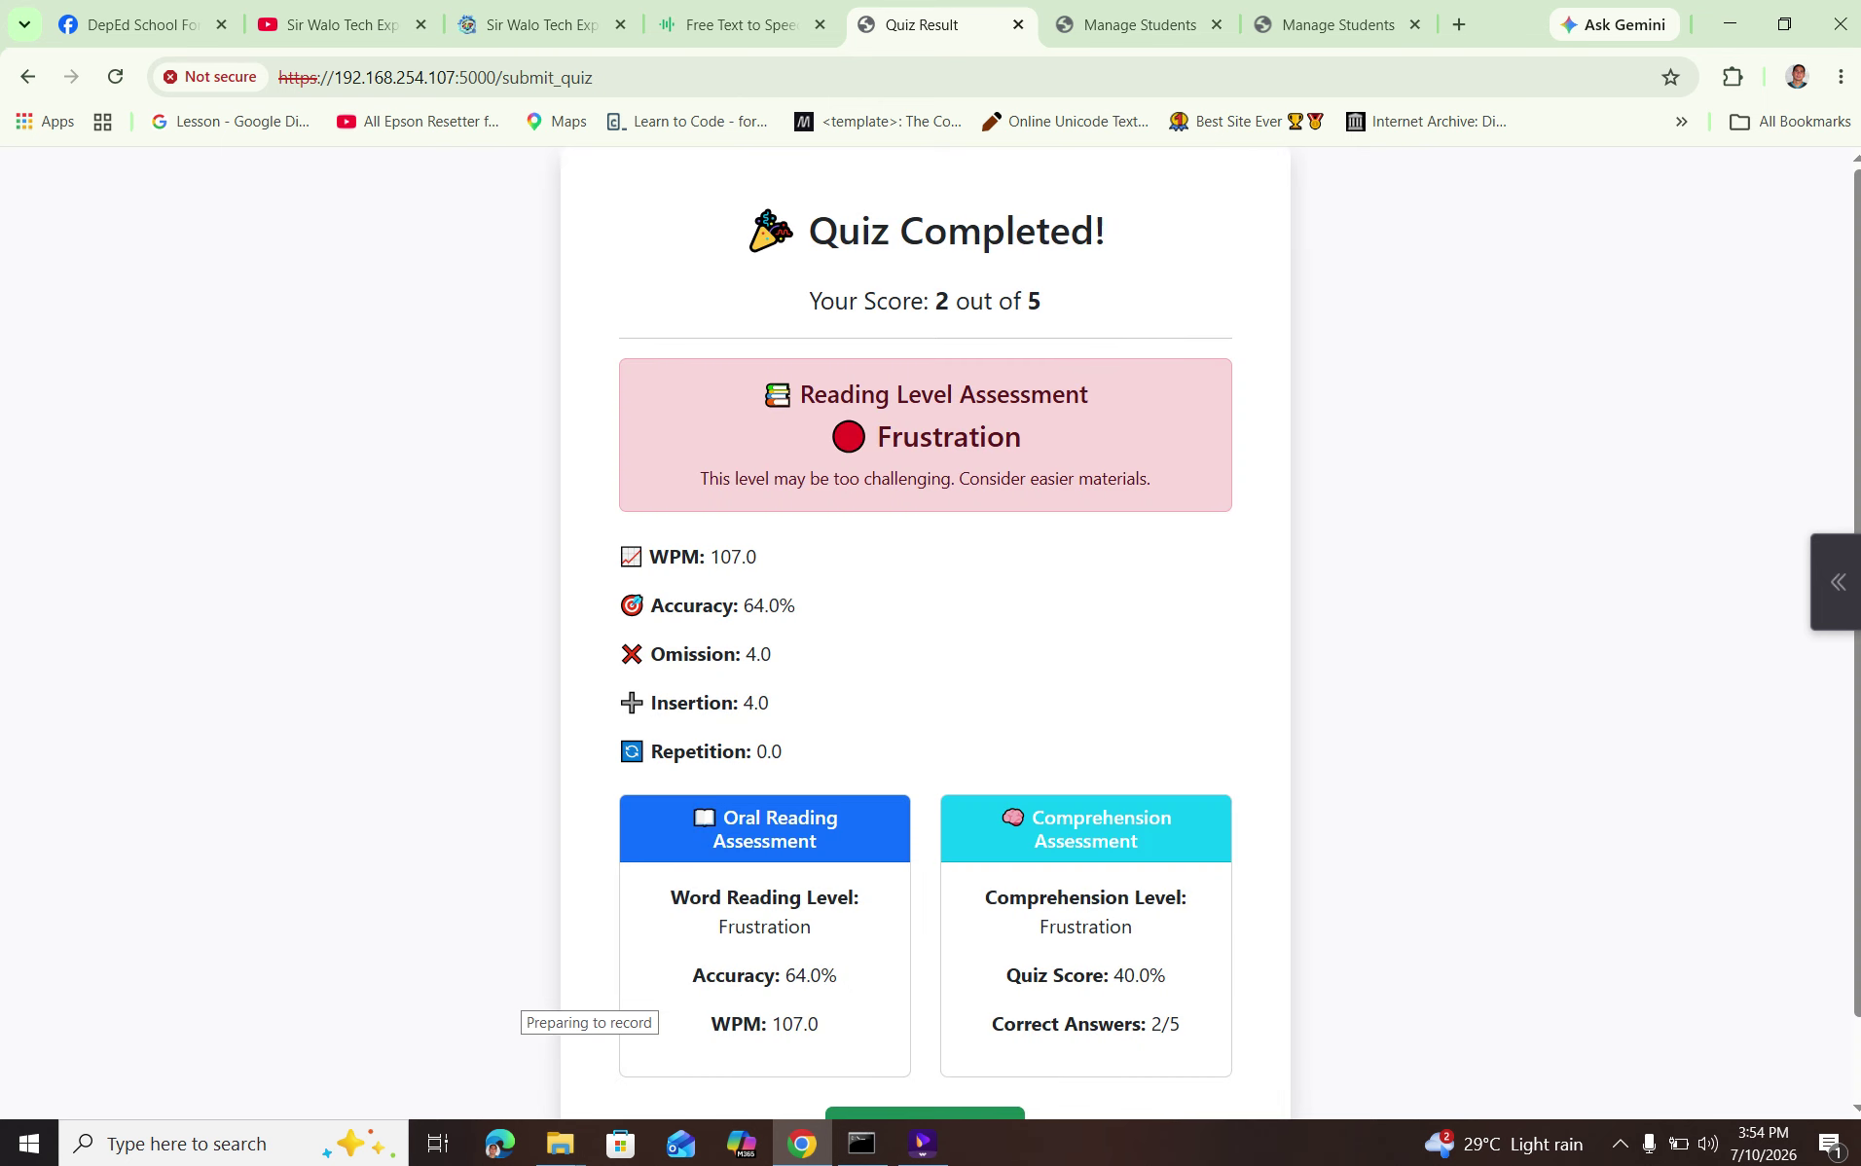
Step: Review the quiz score and the oral reading and comprehension assessments, and return to the Reading Assistant page
scroll(924, 632, down, 1)
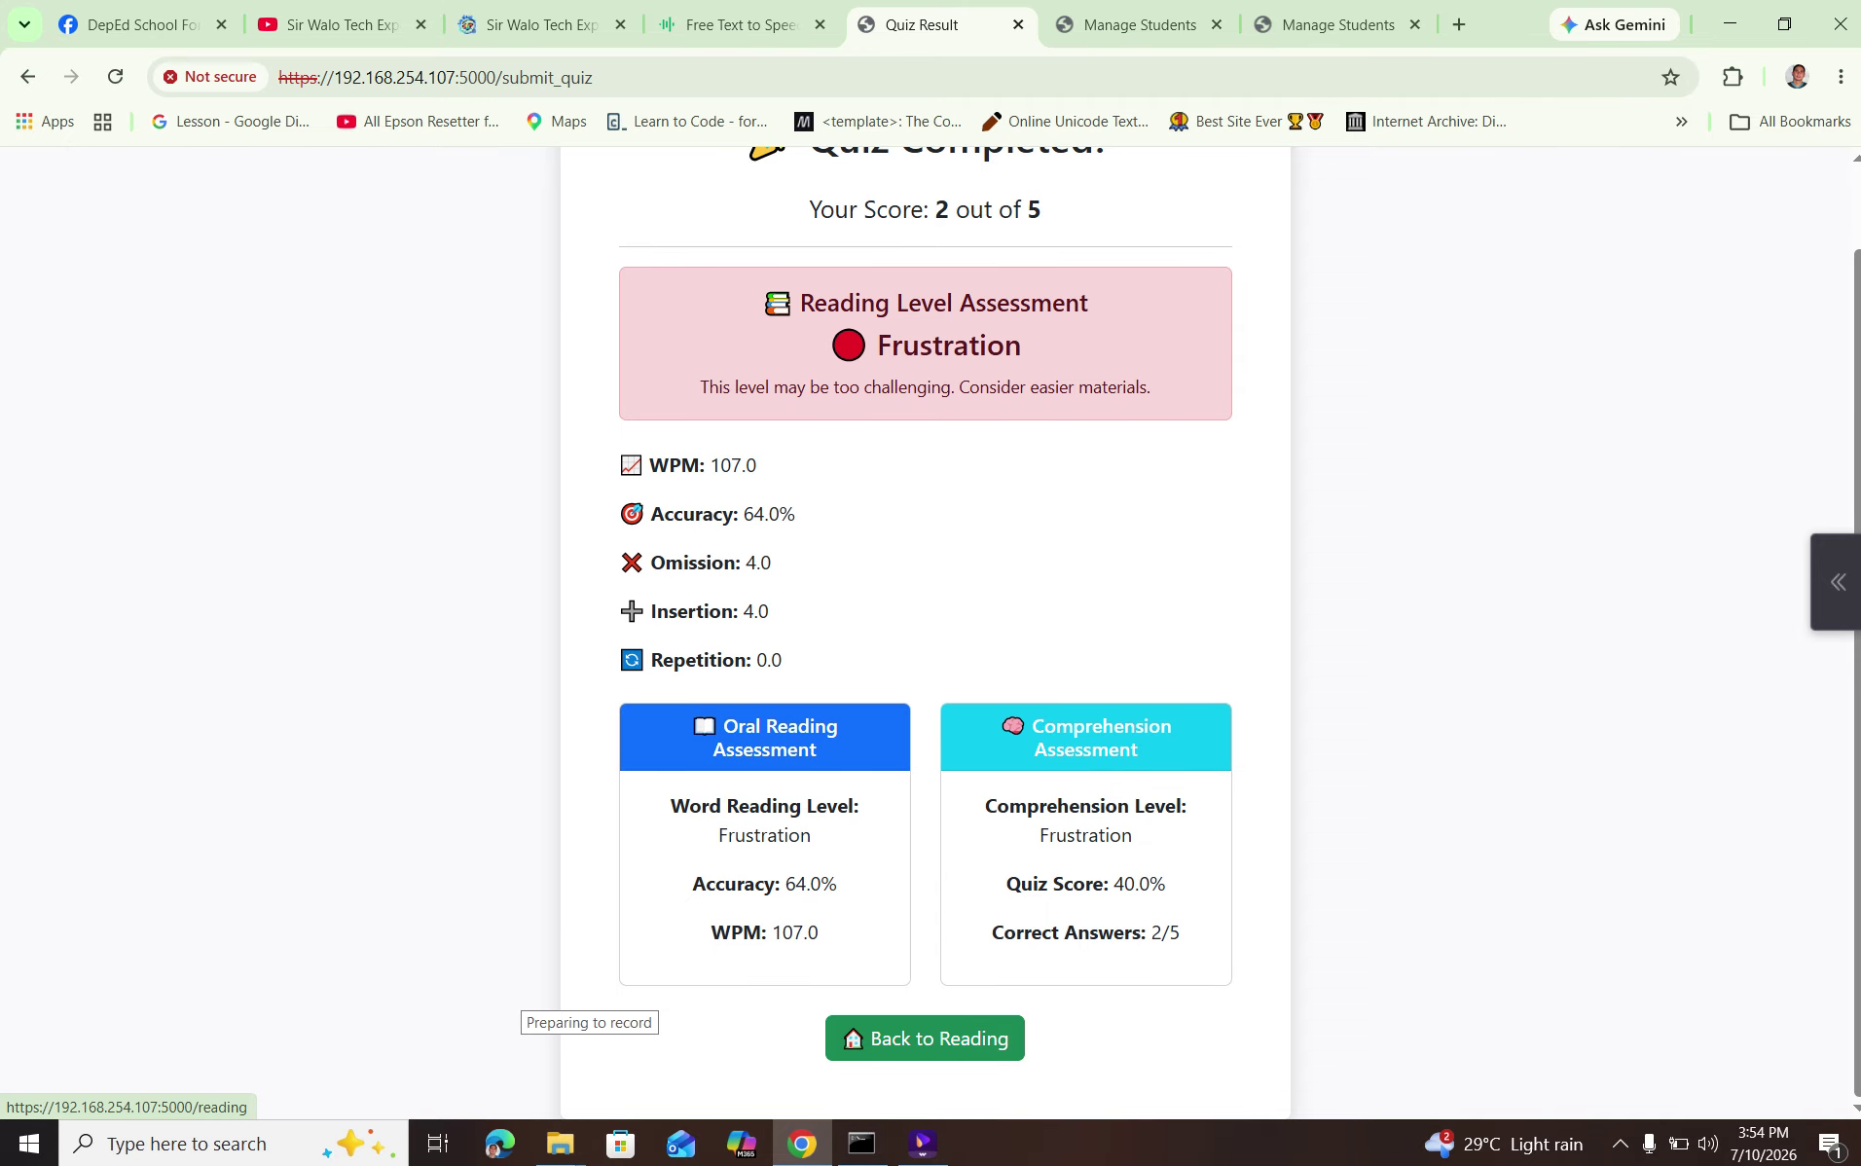
scroll(924, 1037, up, 1)
scroll(925, 1037, down, 1)
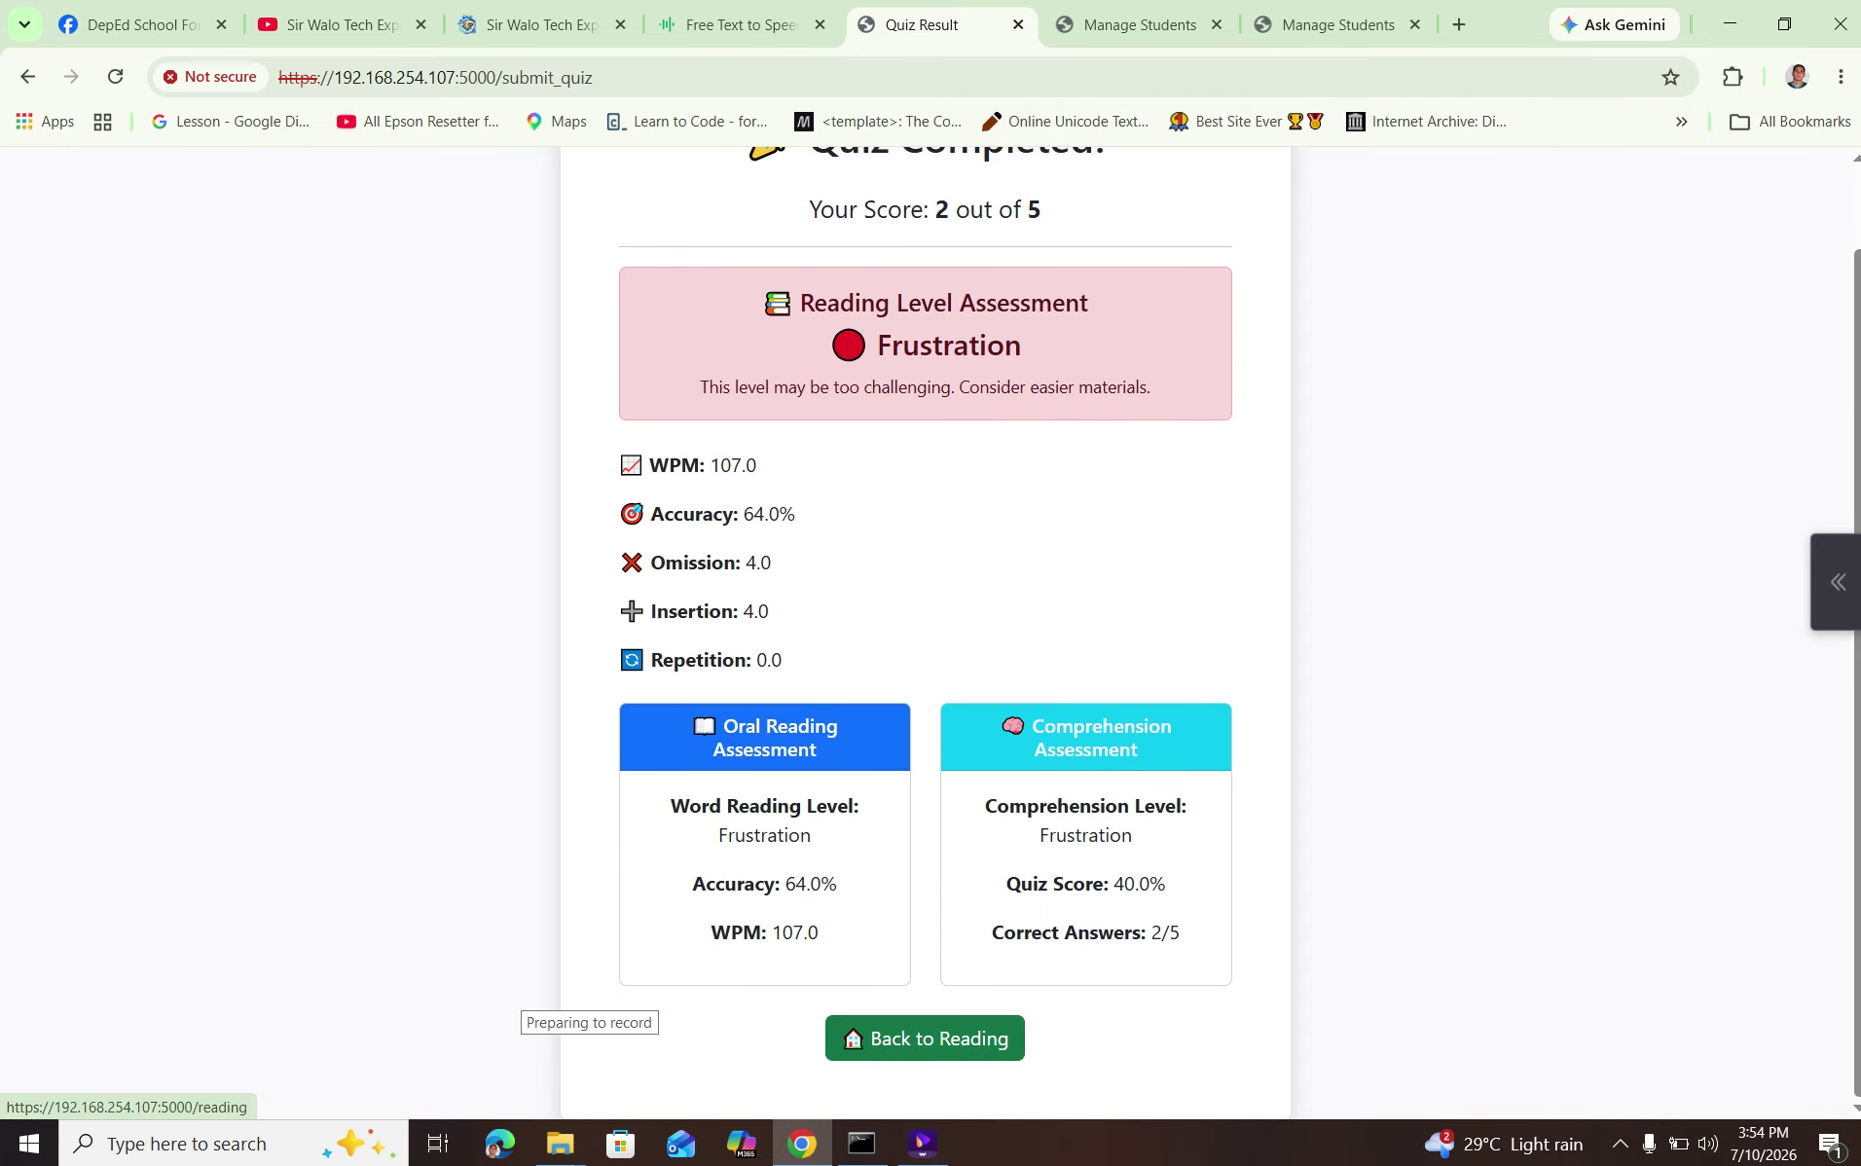
click(925, 1037)
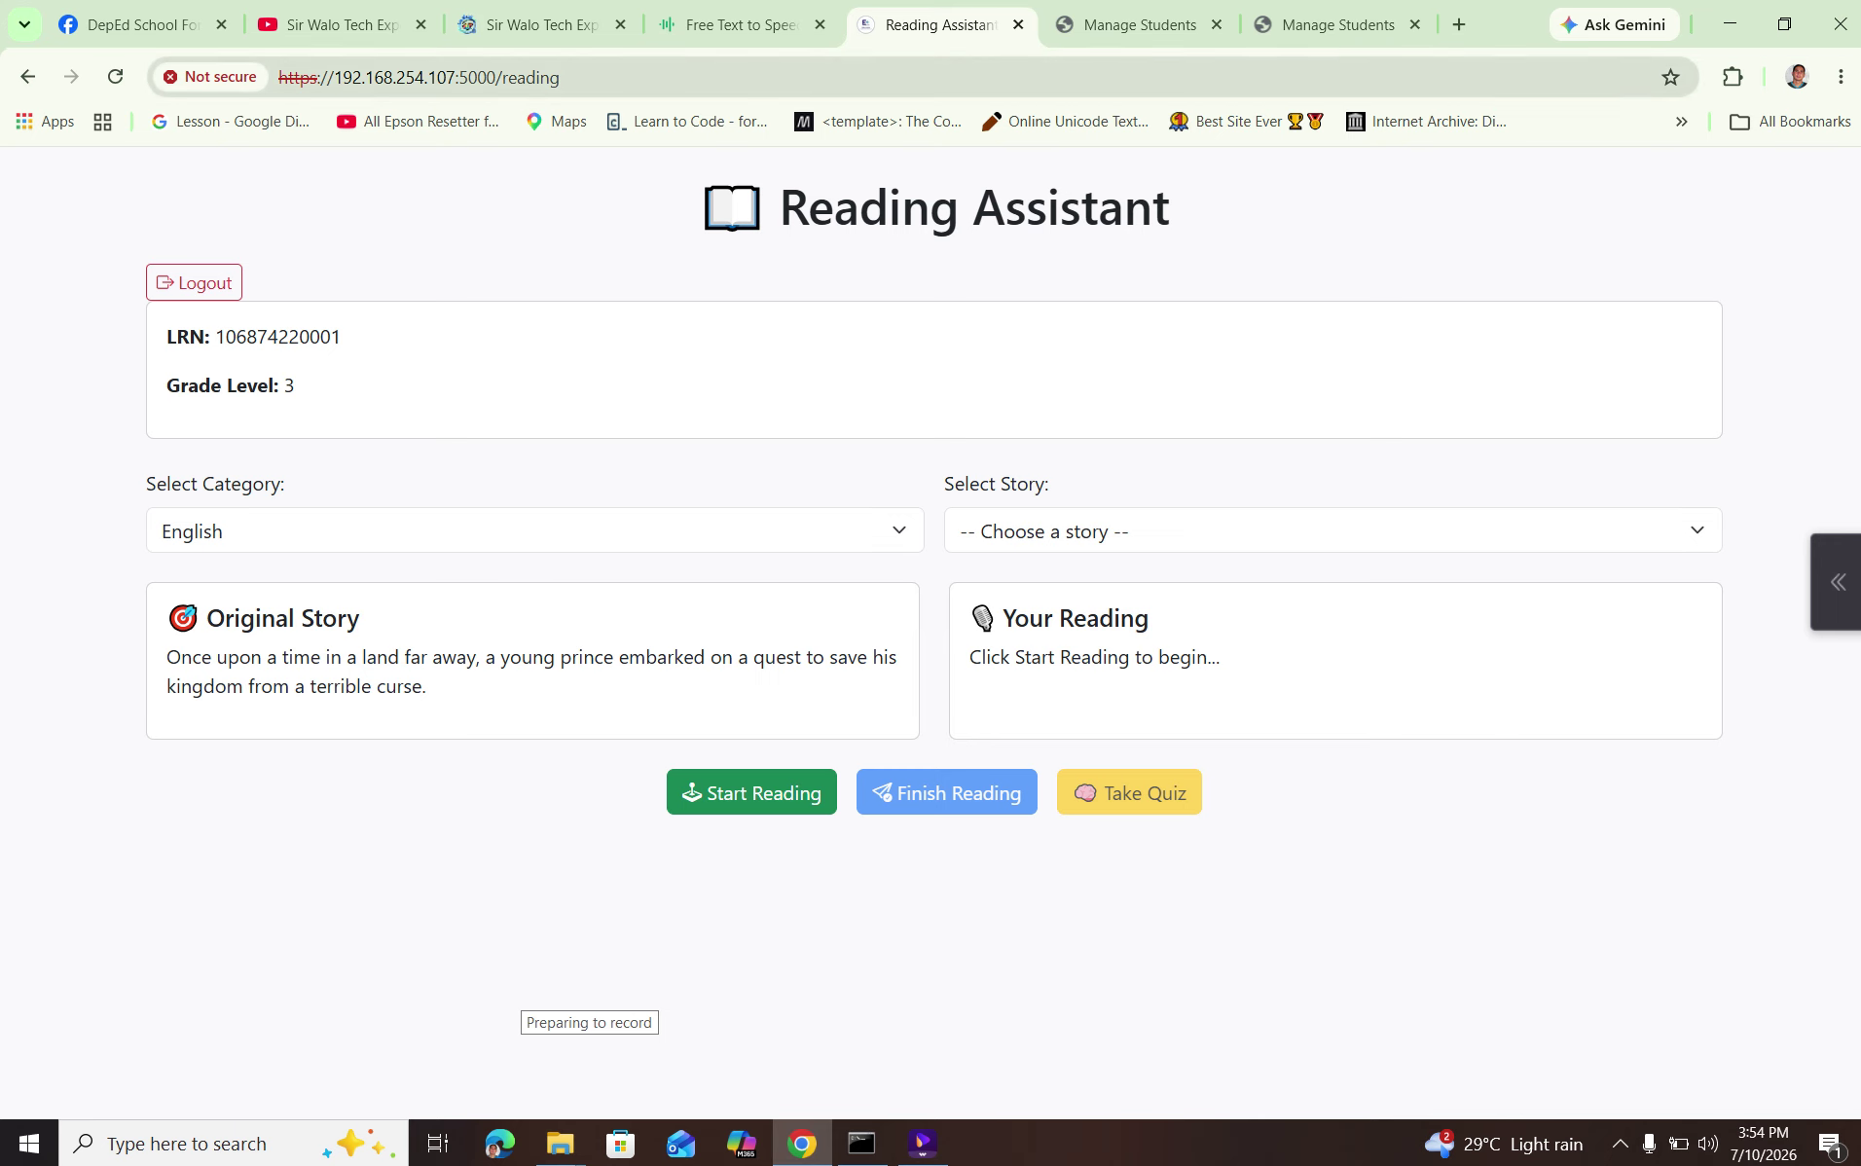
Step: Highlight the server address, including port 5000, in the Reading Assistant page's URL
drag(488, 77, 277, 77)
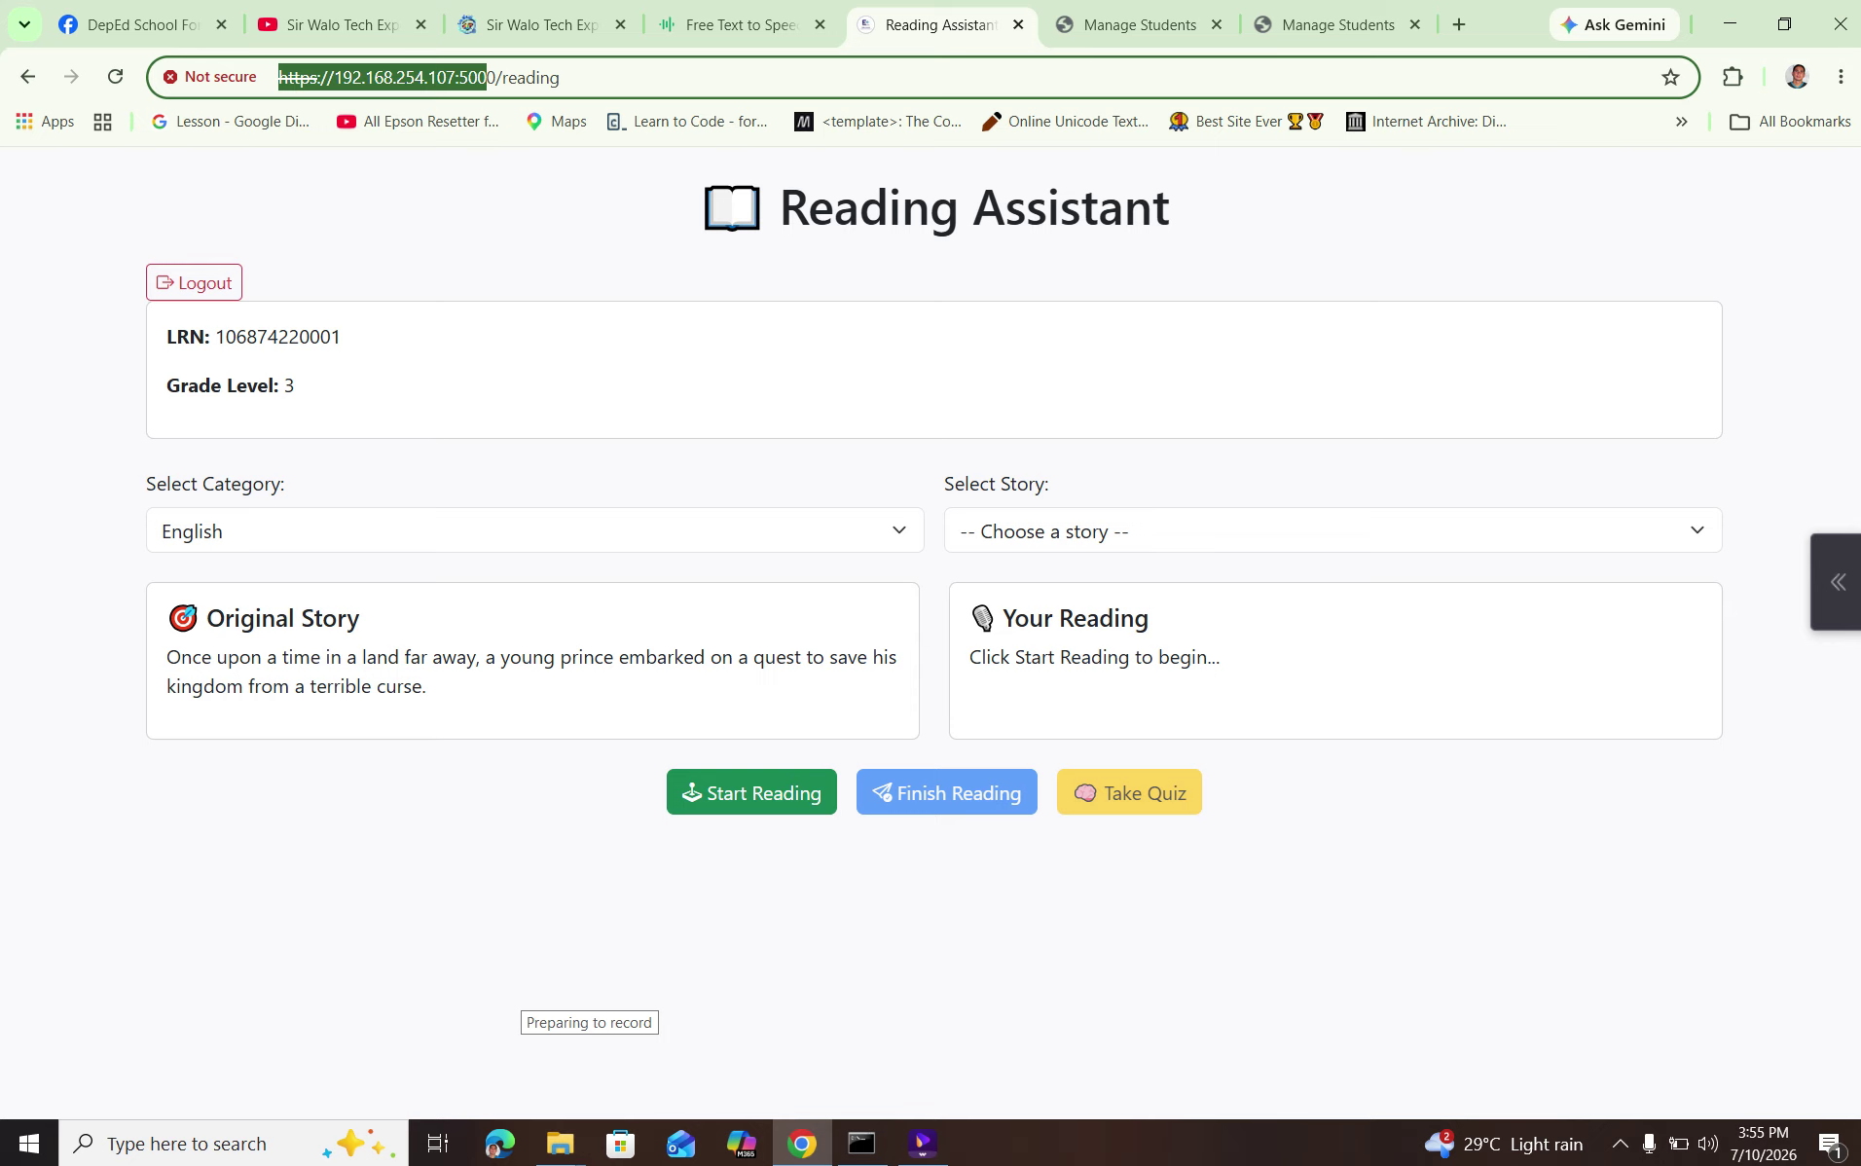
click(561, 77)
drag(497, 76, 287, 77)
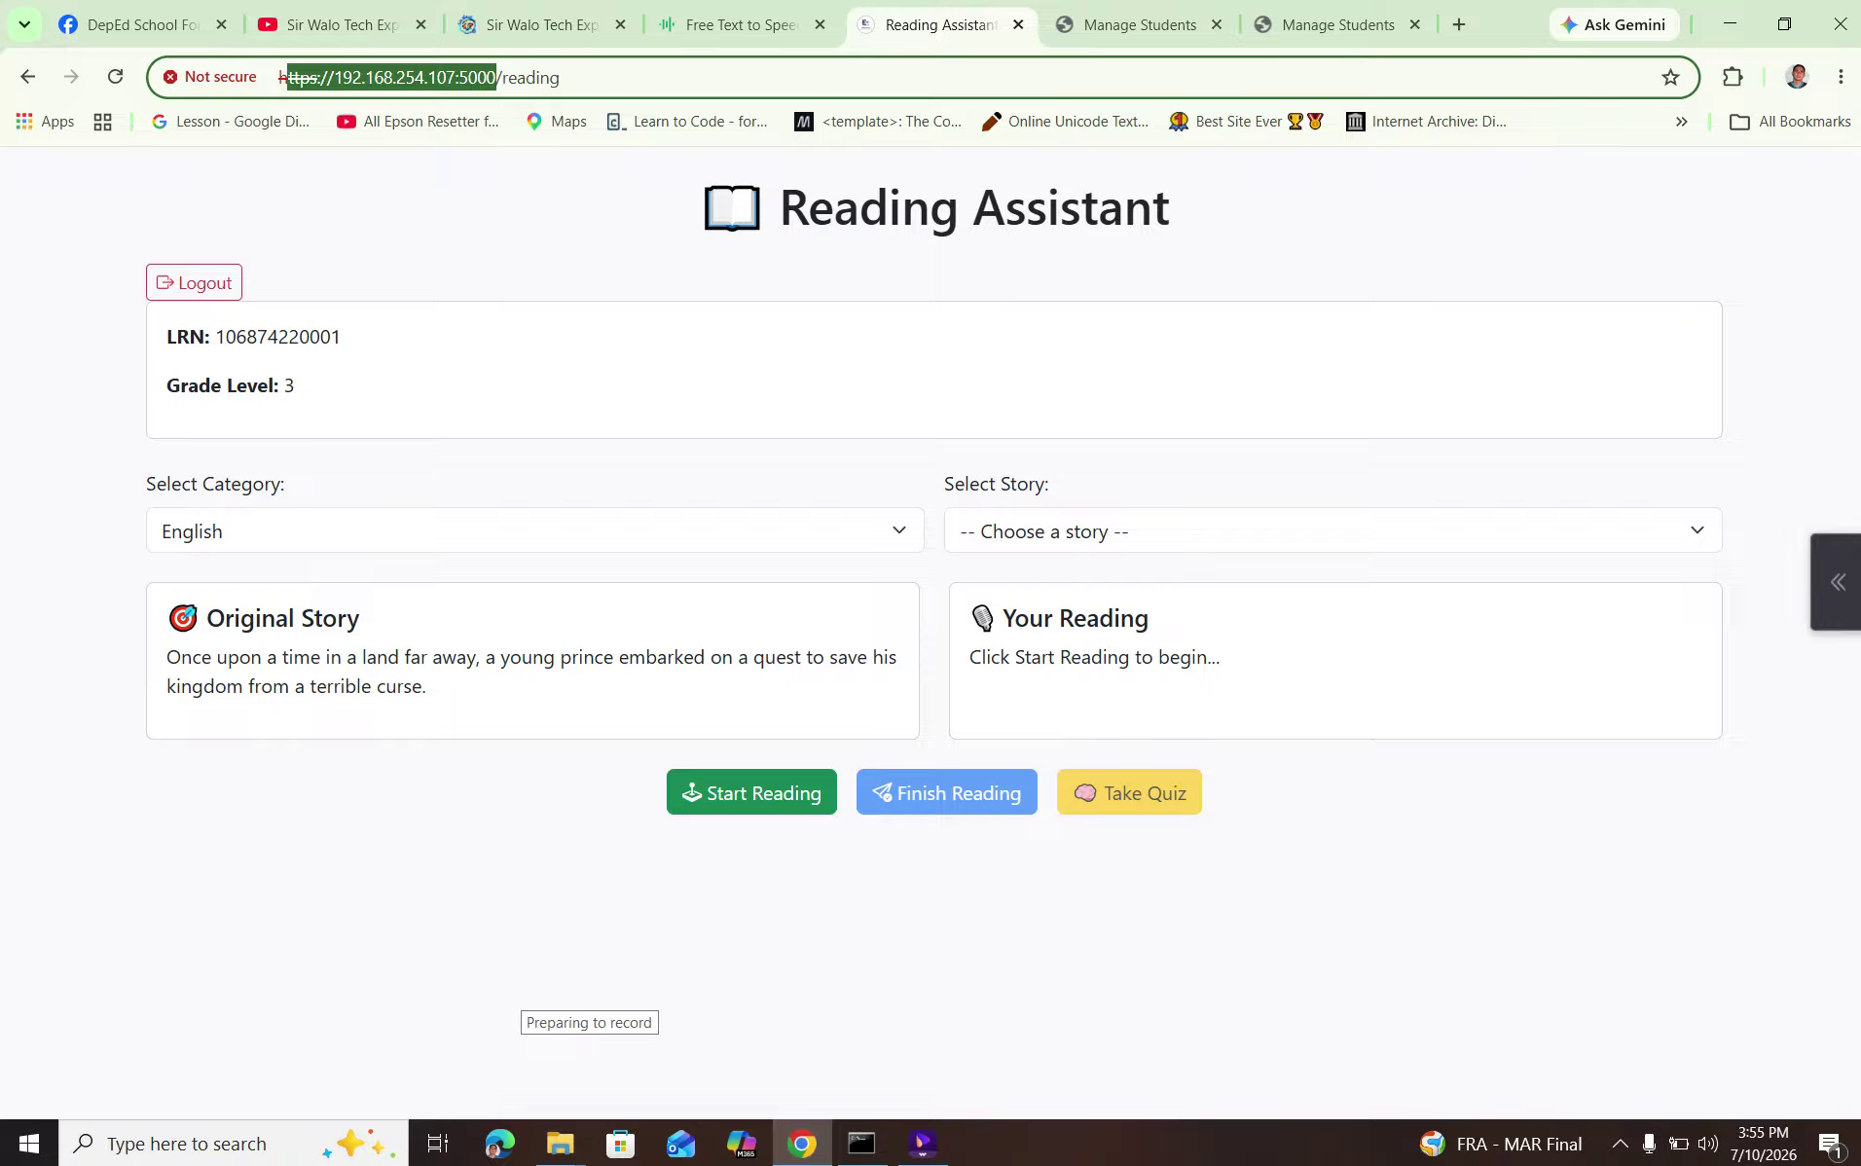
Step: Switch to a new Command Prompt, run ipconfig, highlight the Wi-Fi adapter's IPv4 address, and put the window away
key(super+r)
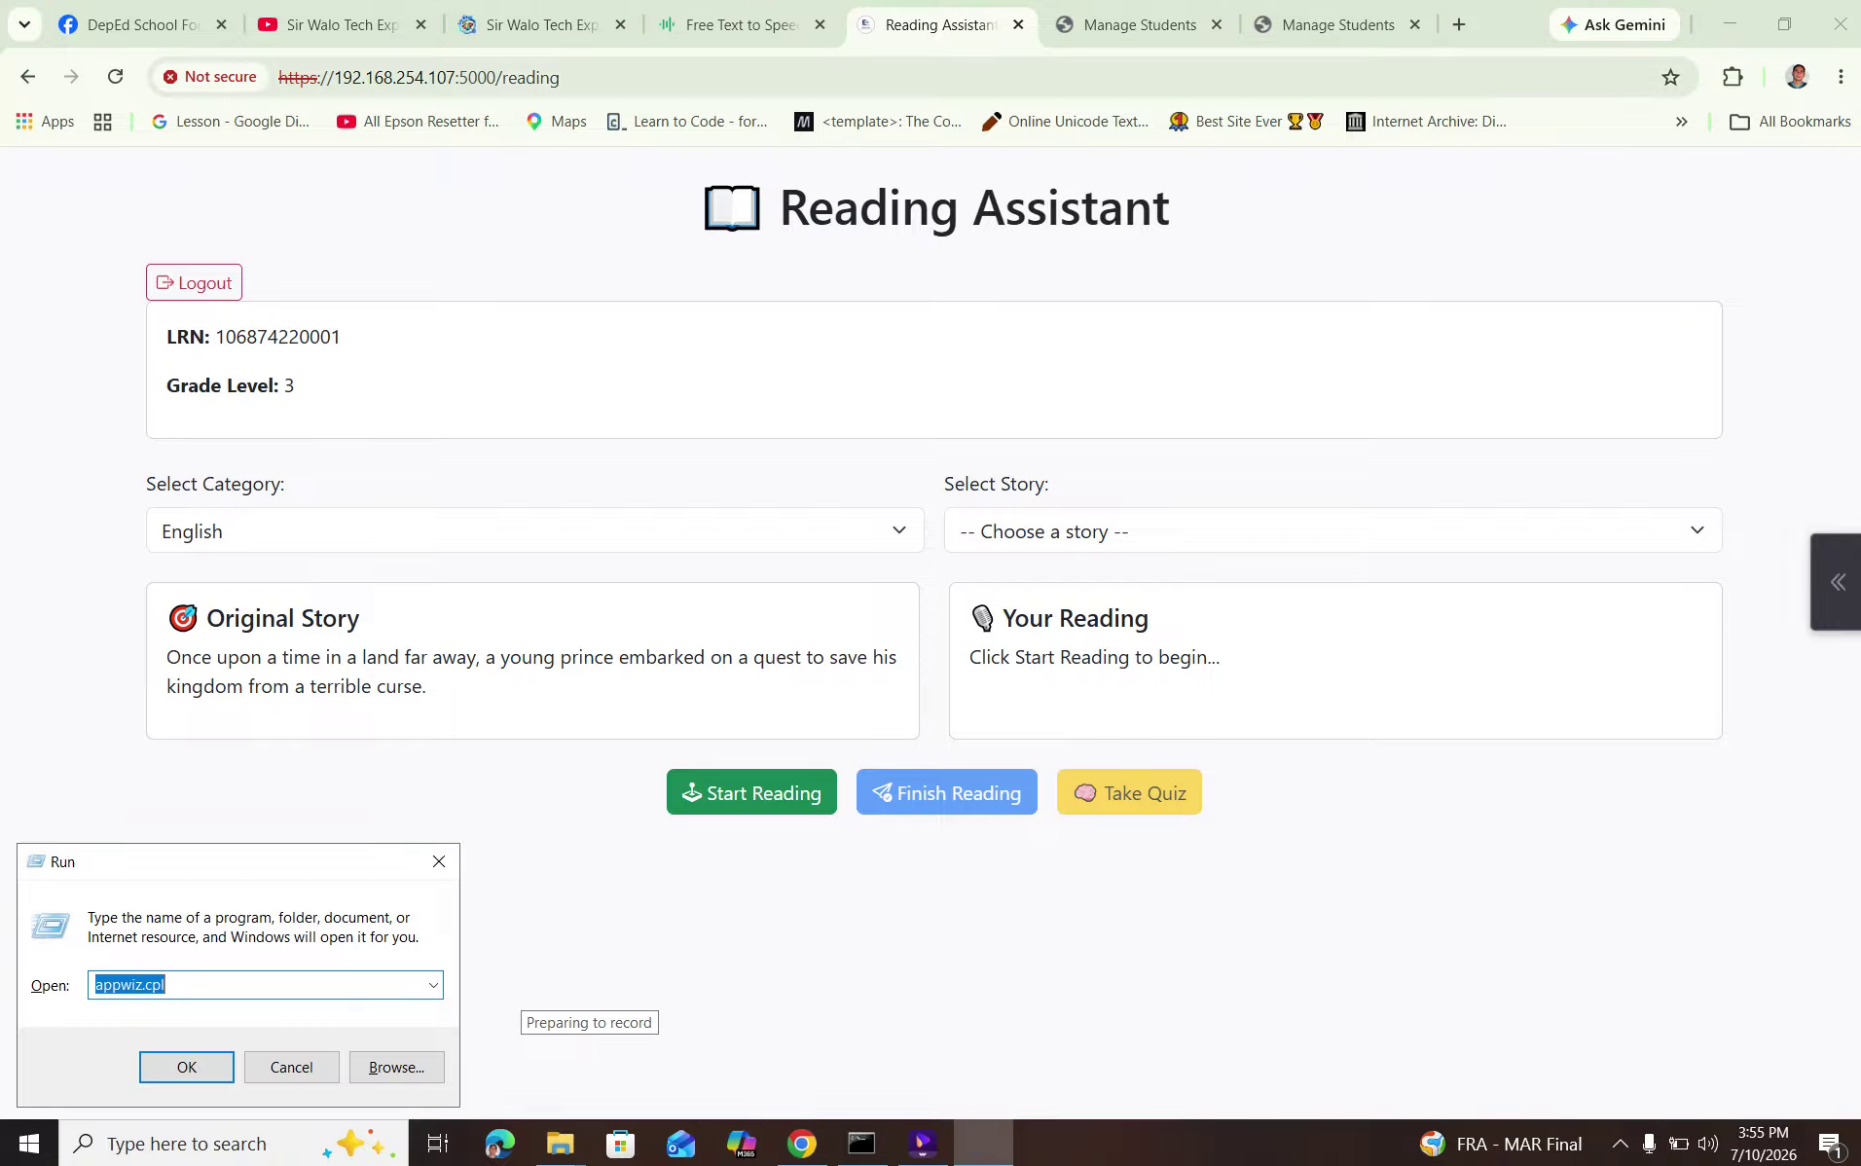
text(cmd)
key(Return)
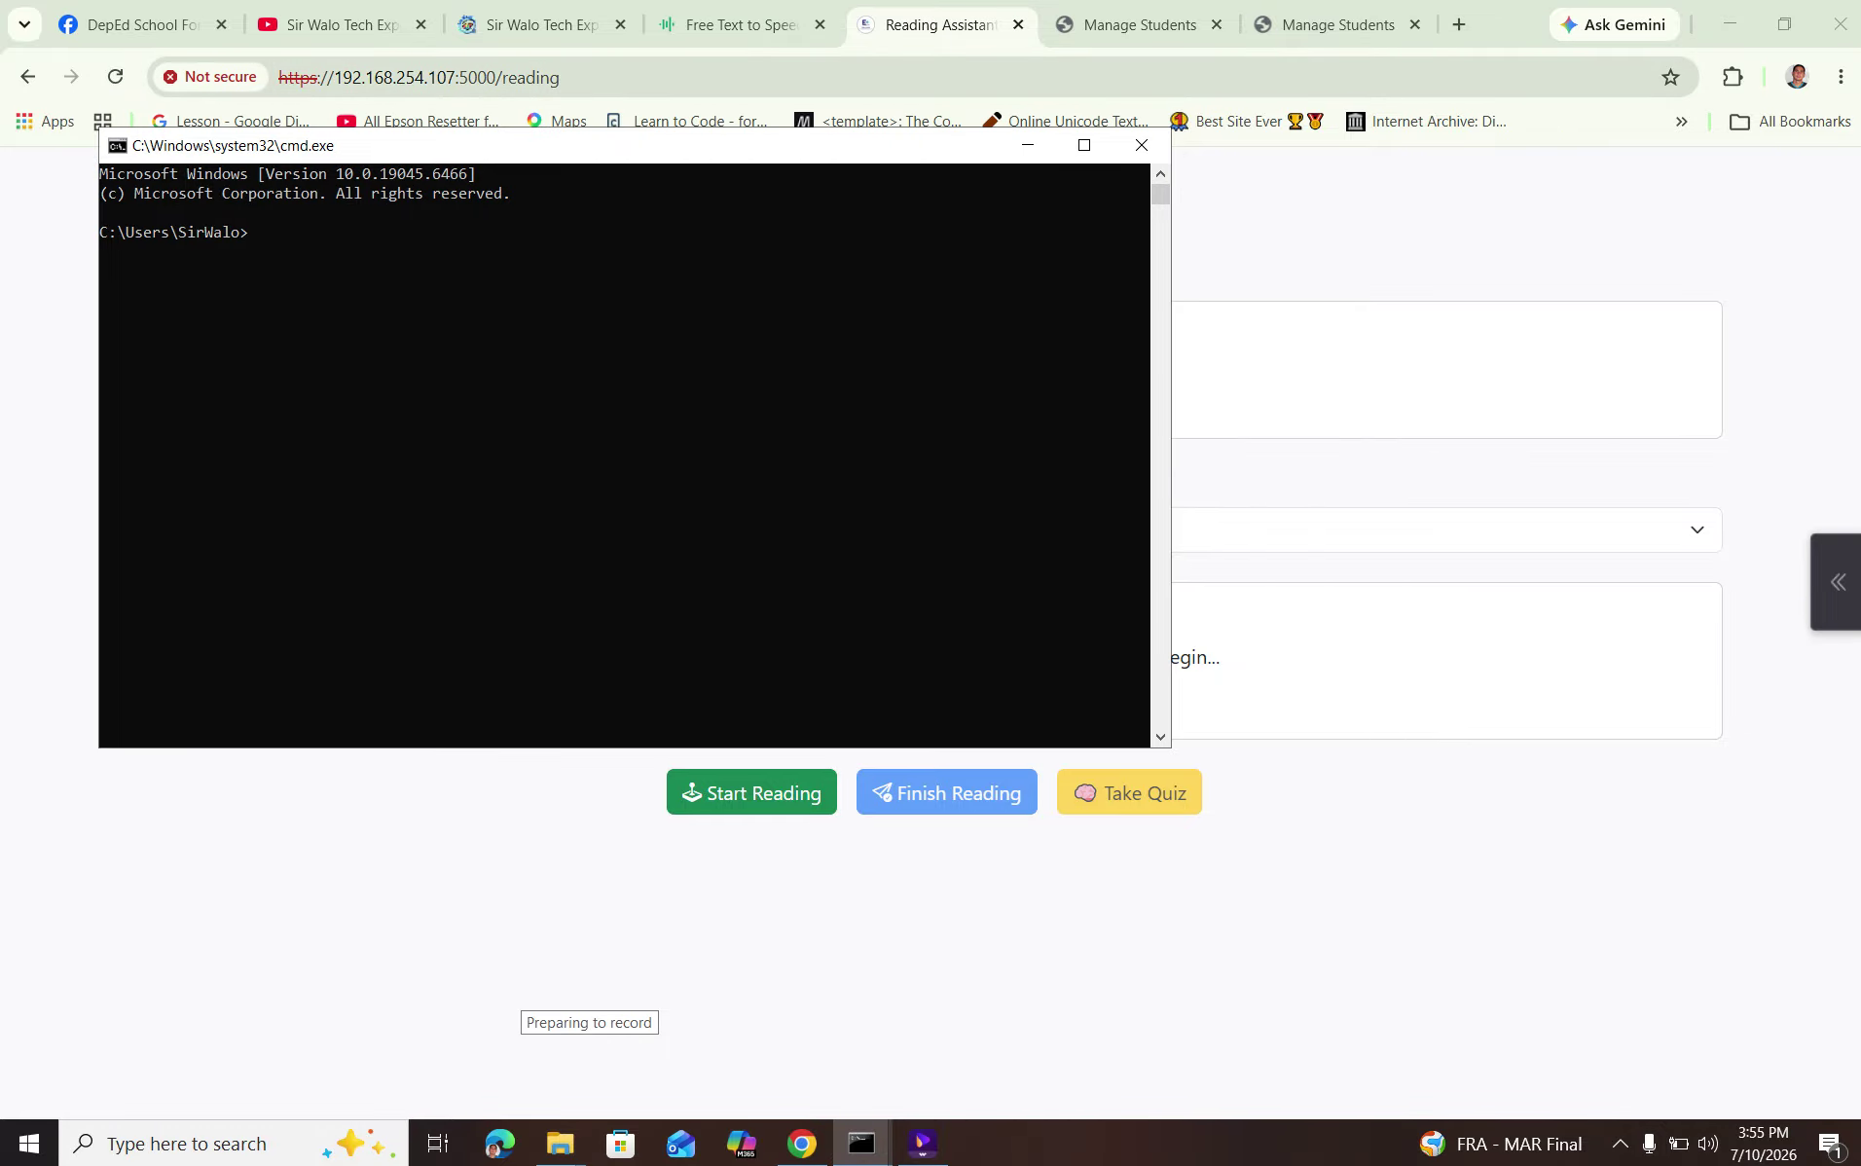
key(alt+Tab)
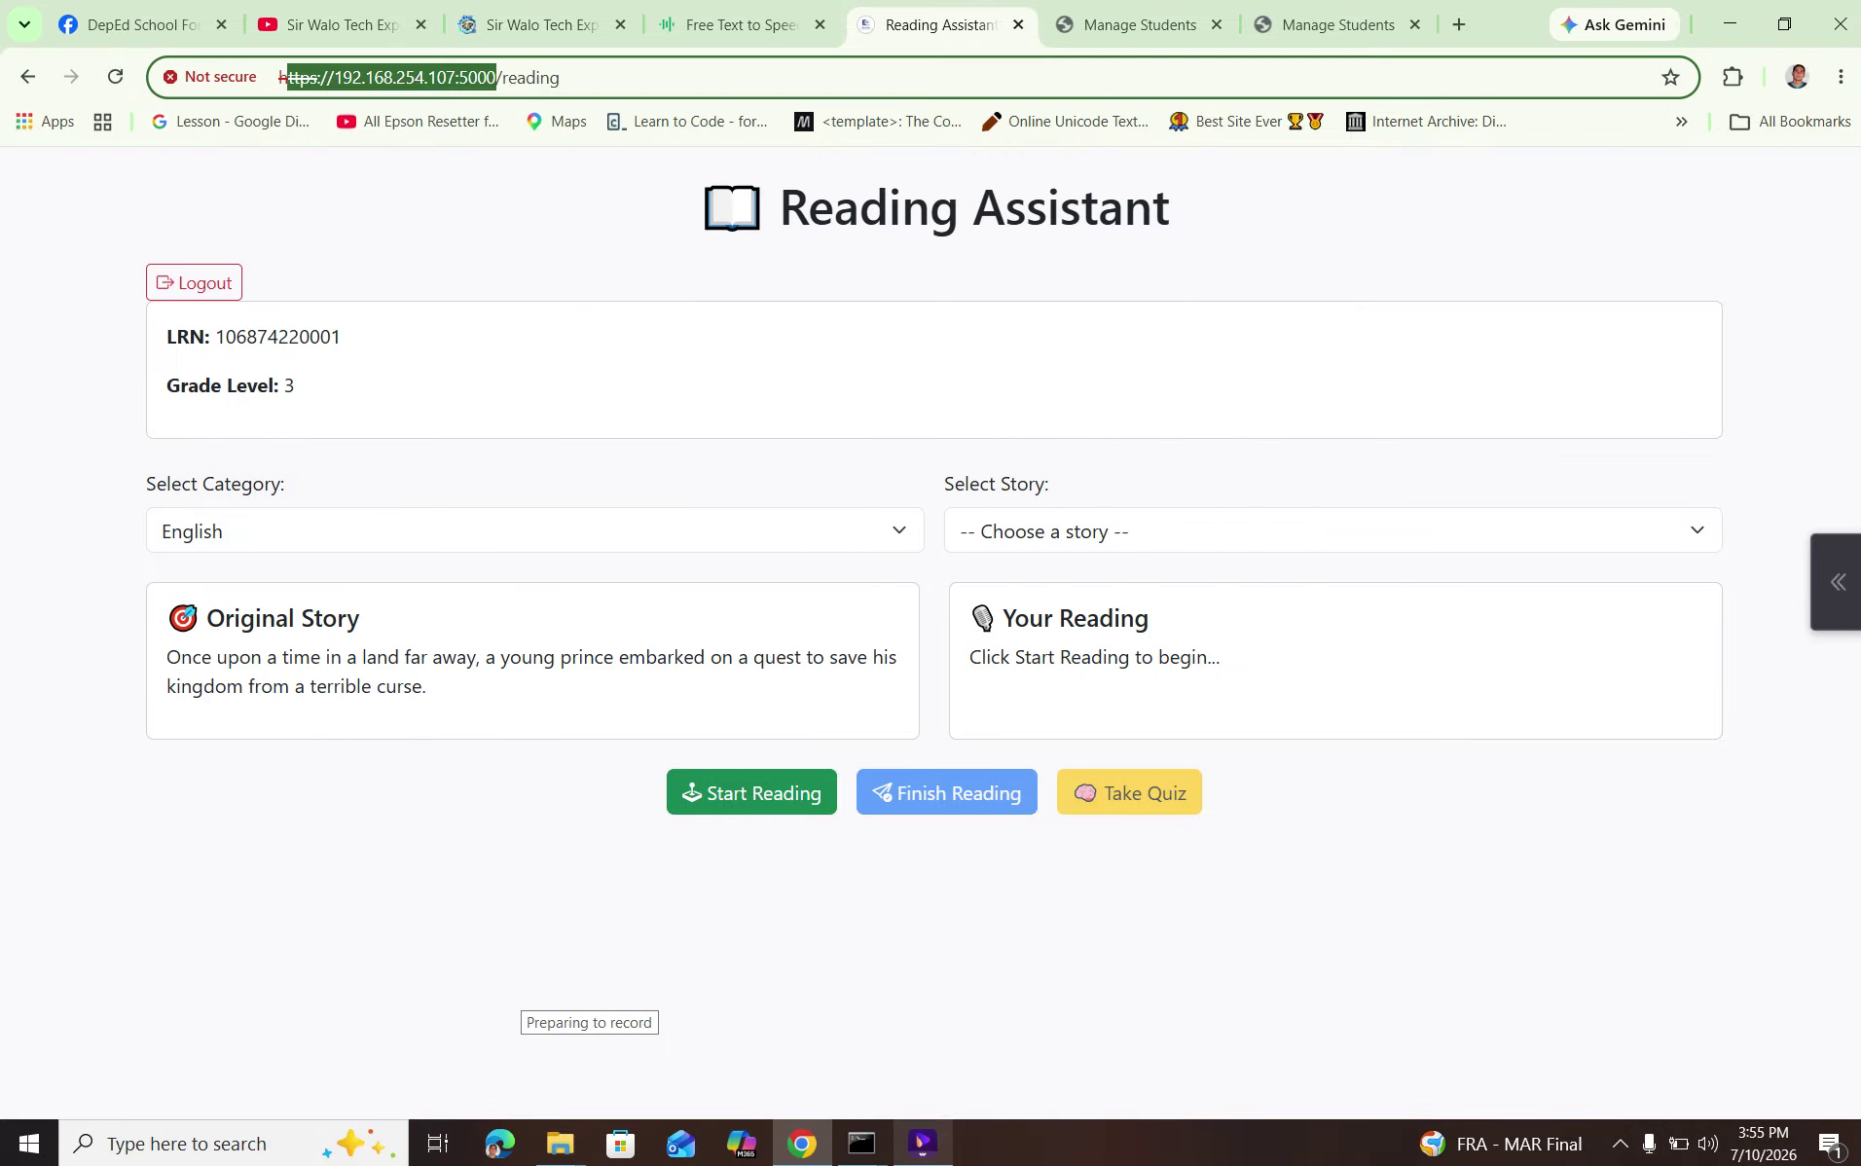
mouse_move(922, 1144)
click(681, 1002)
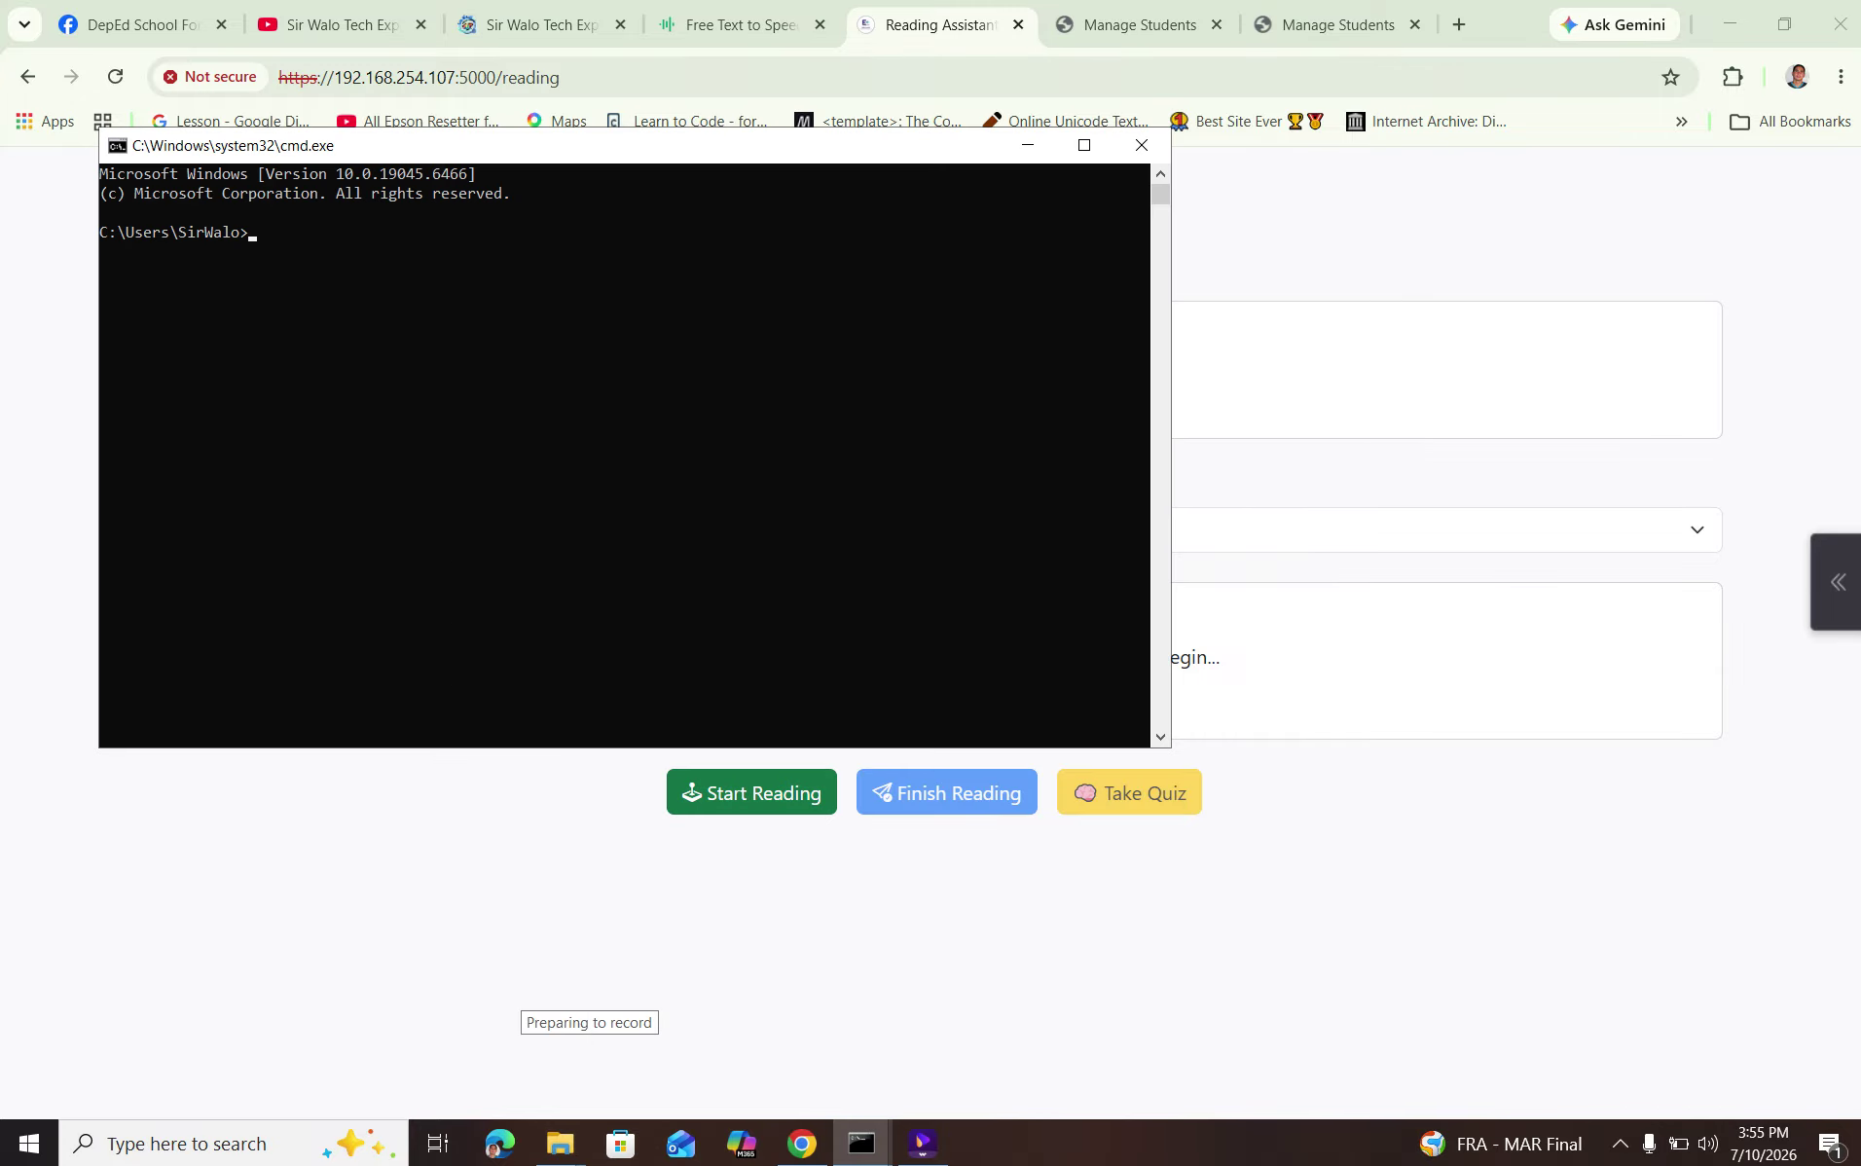
text(ipconfig)
key(Return)
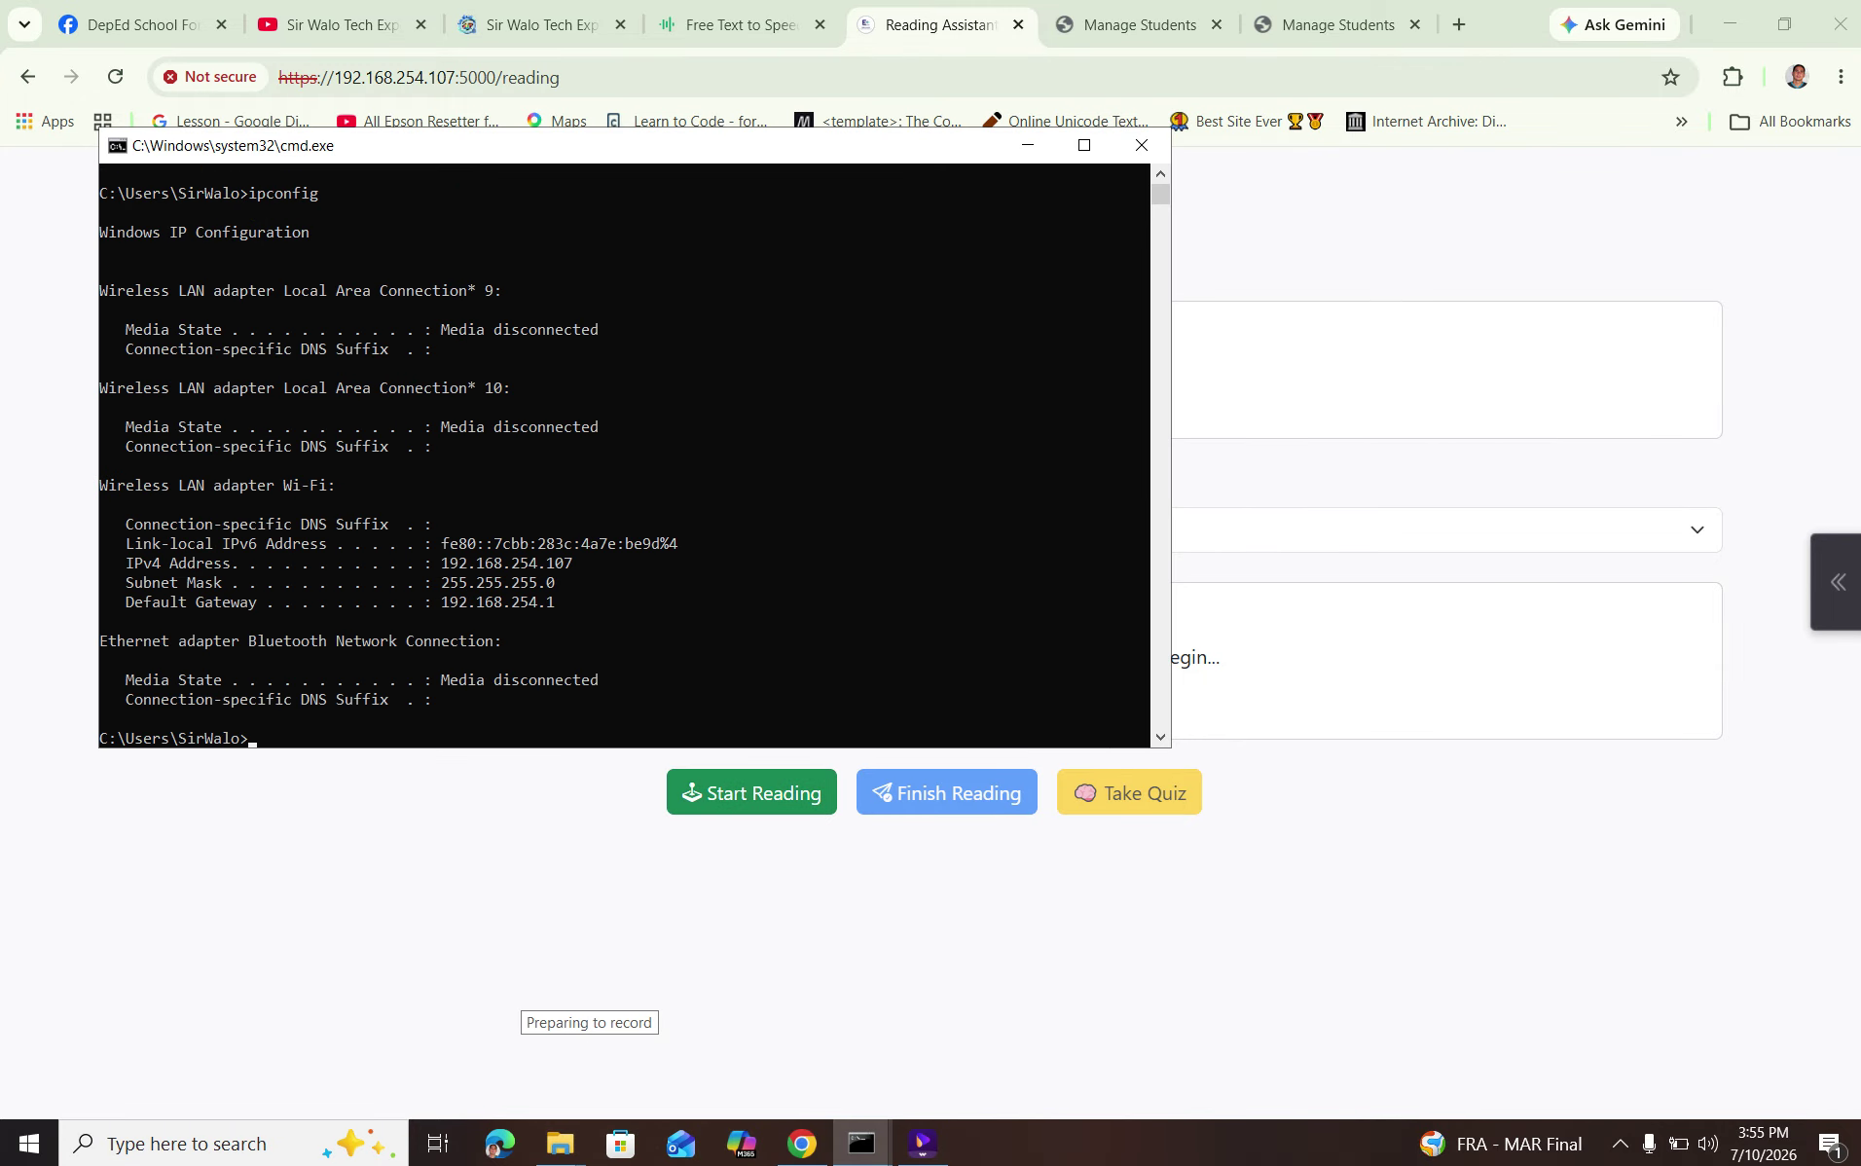
drag(441, 563, 597, 567)
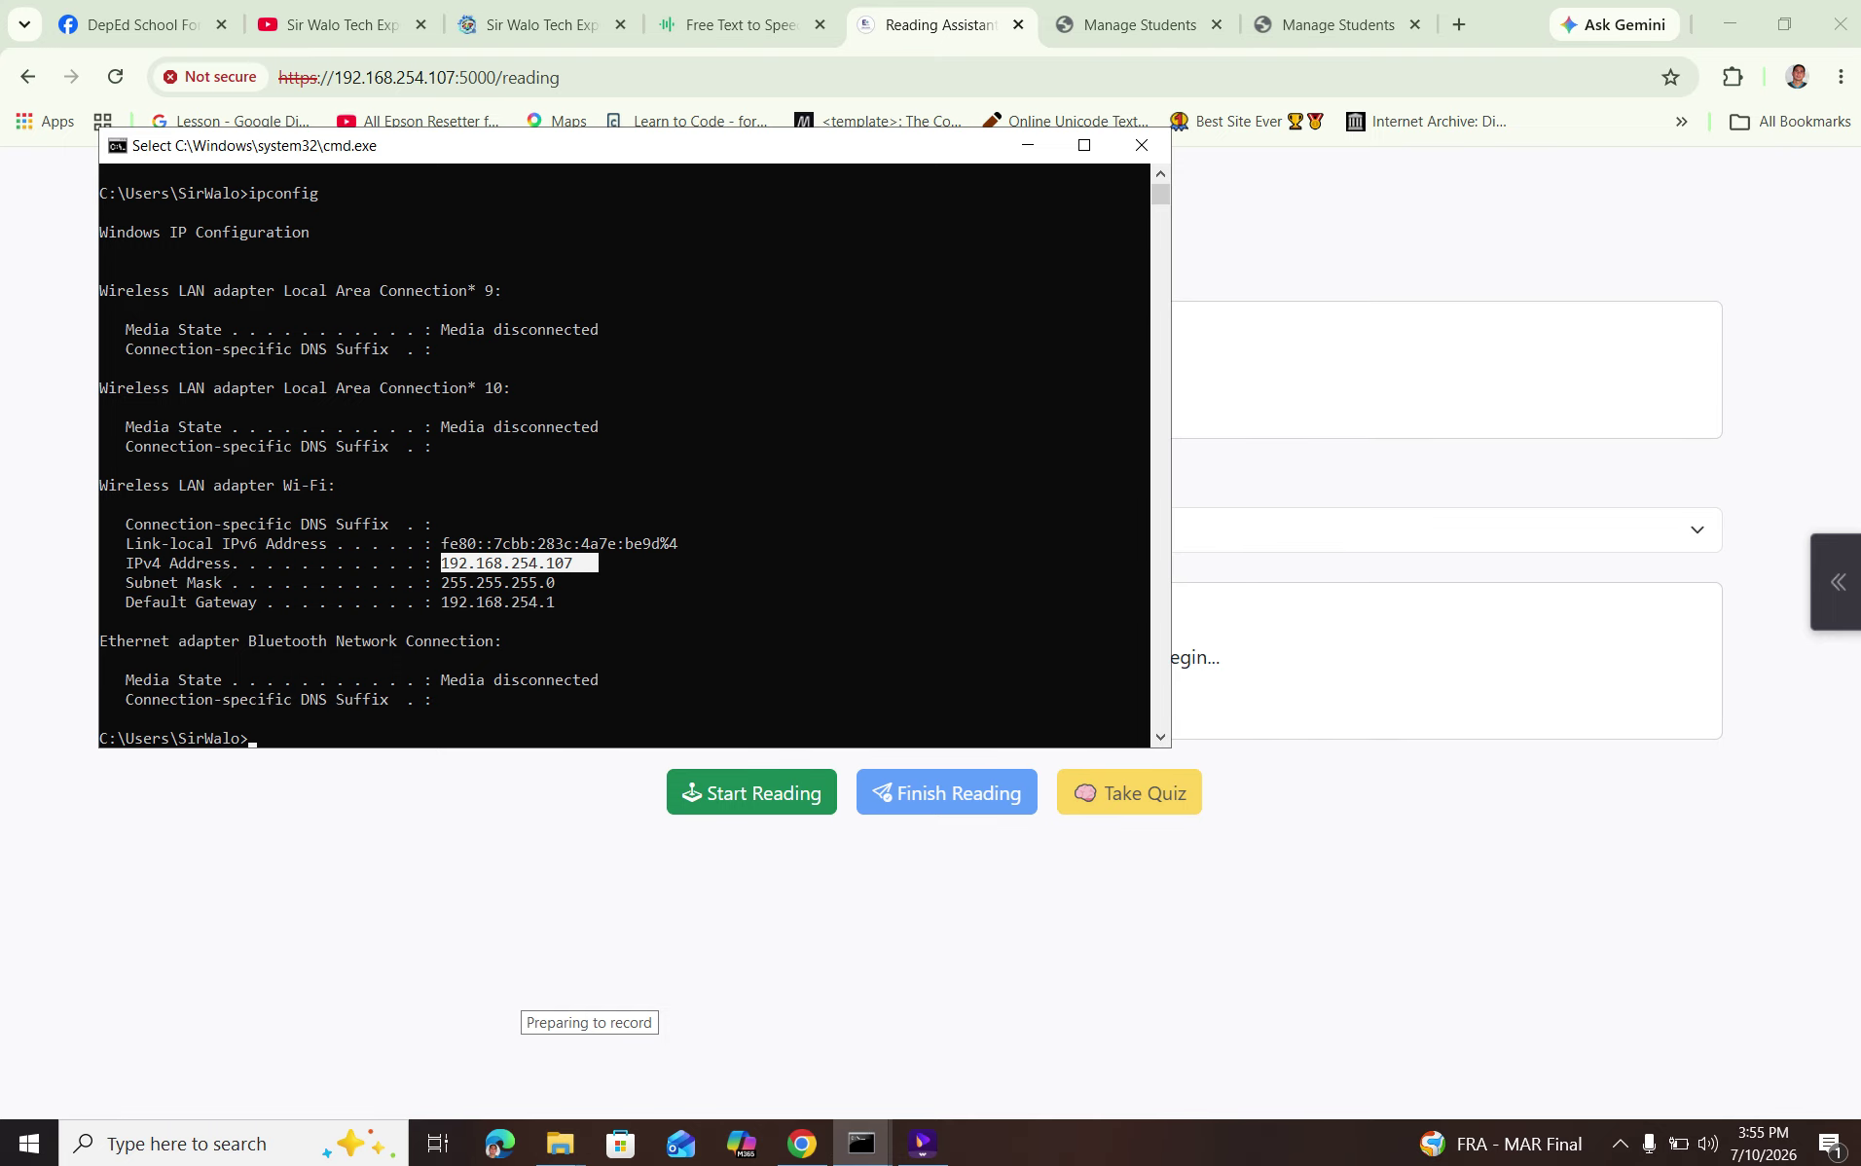
click(1026, 145)
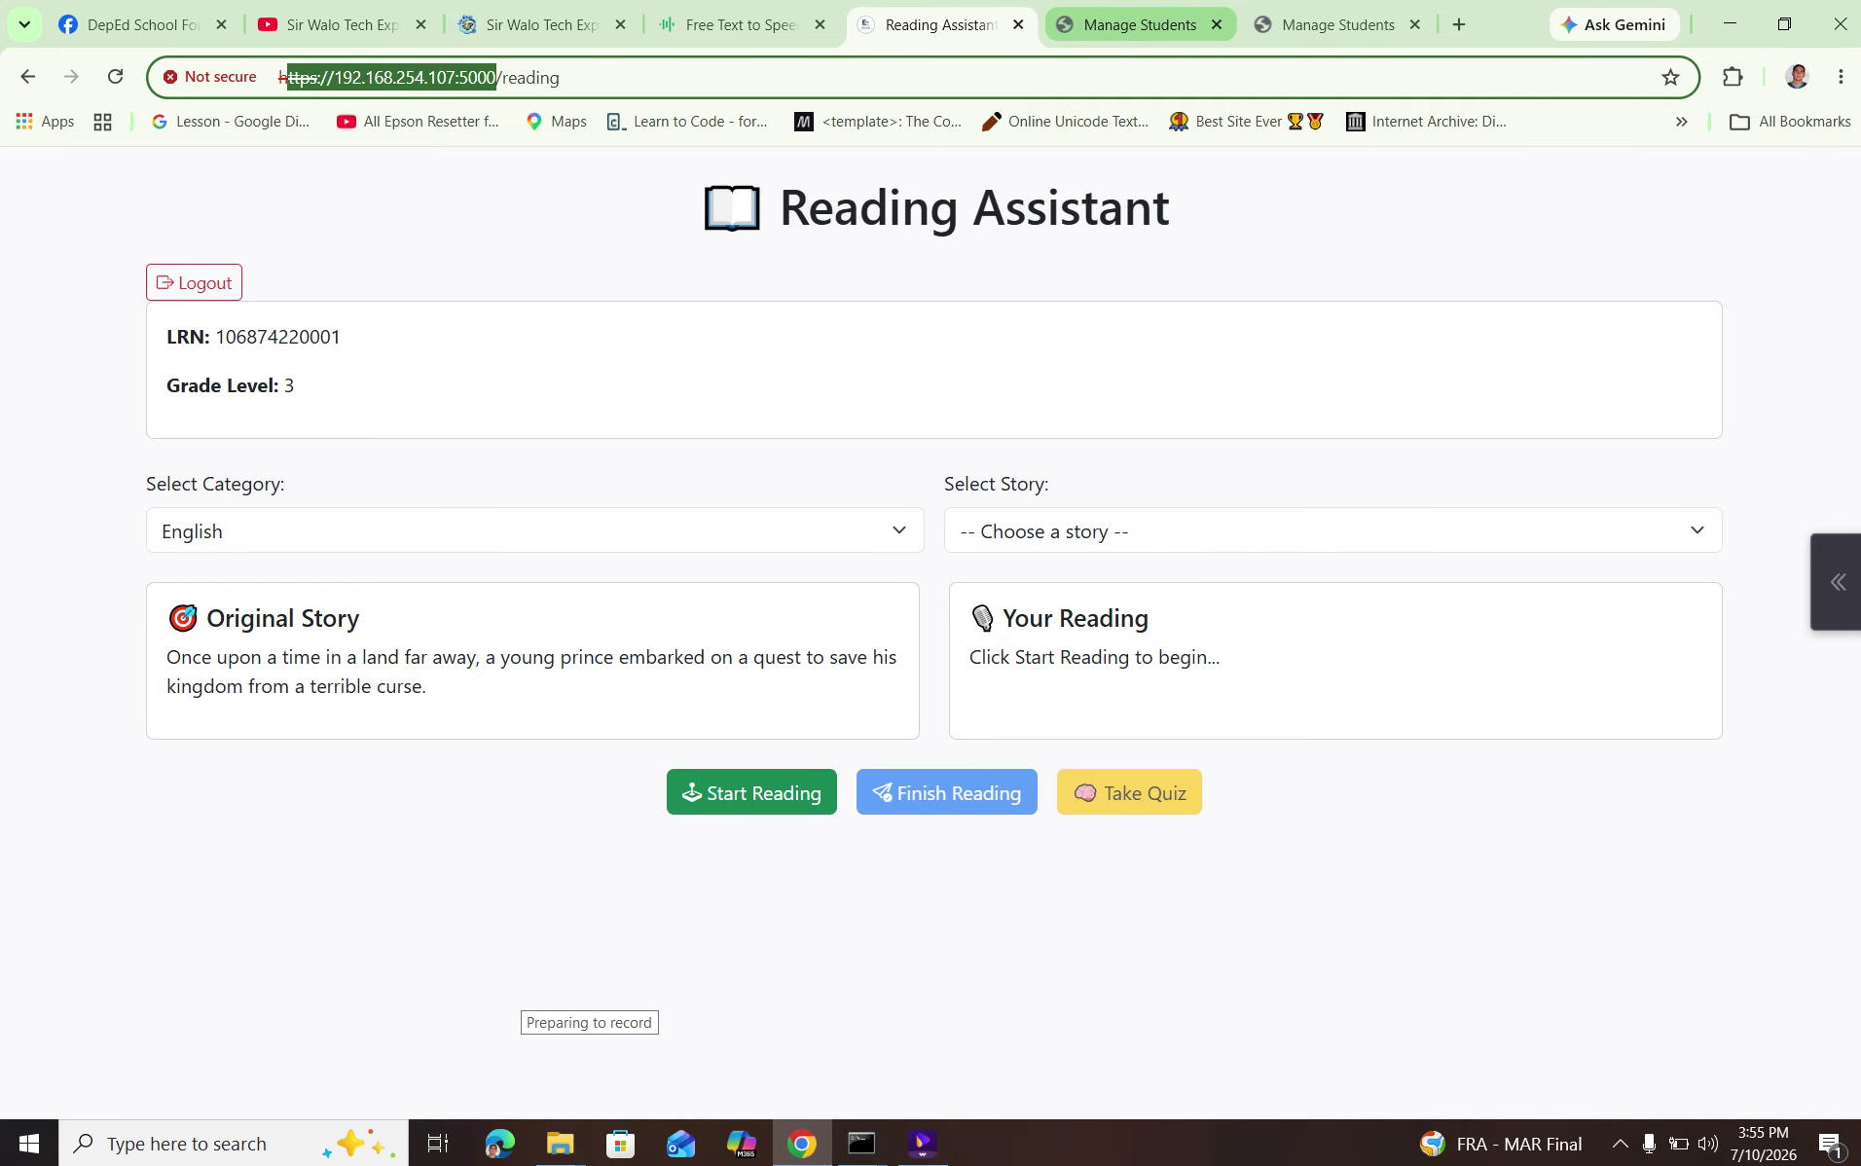
Step: Go from the student management page to the dashboard, logging in again with the administrator's employee ID and password
key(ctrl+Tab)
click(1655, 182)
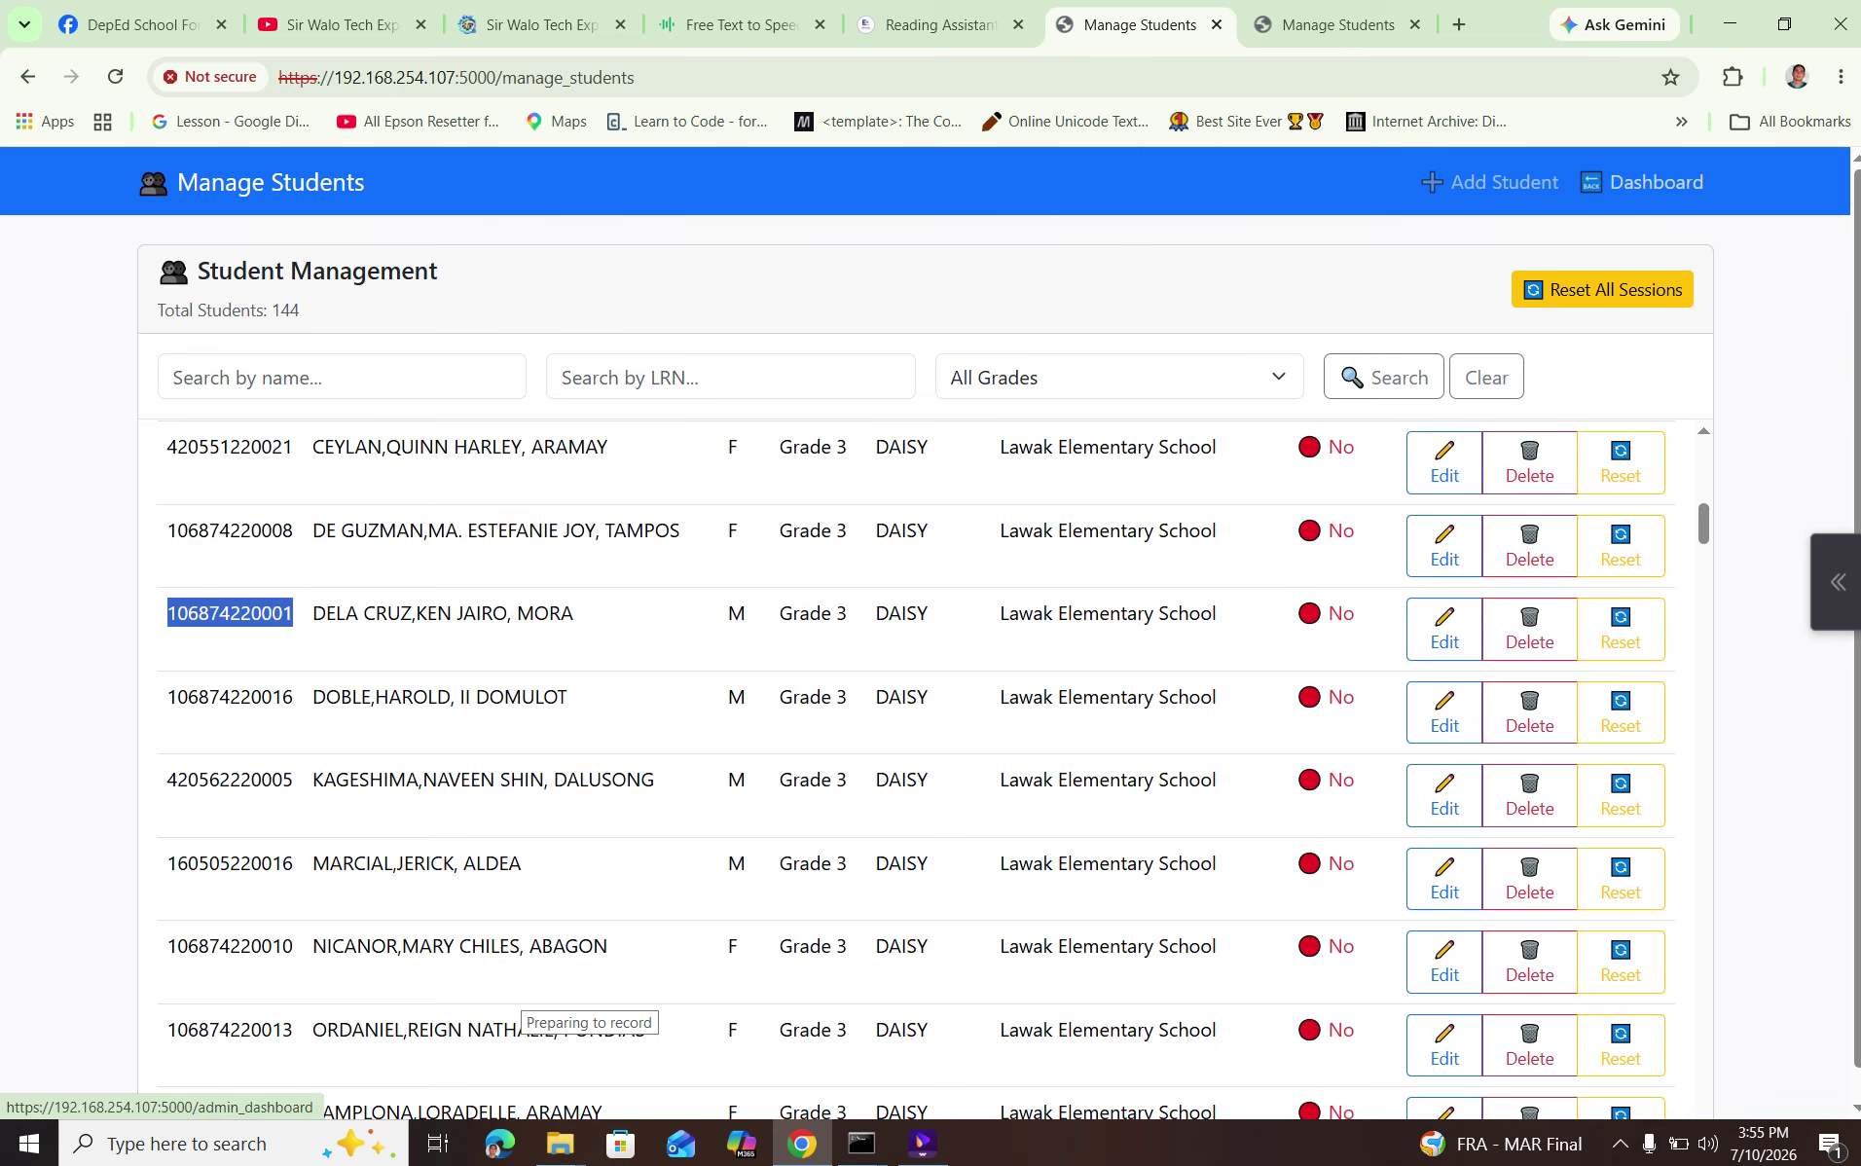
click(934, 605)
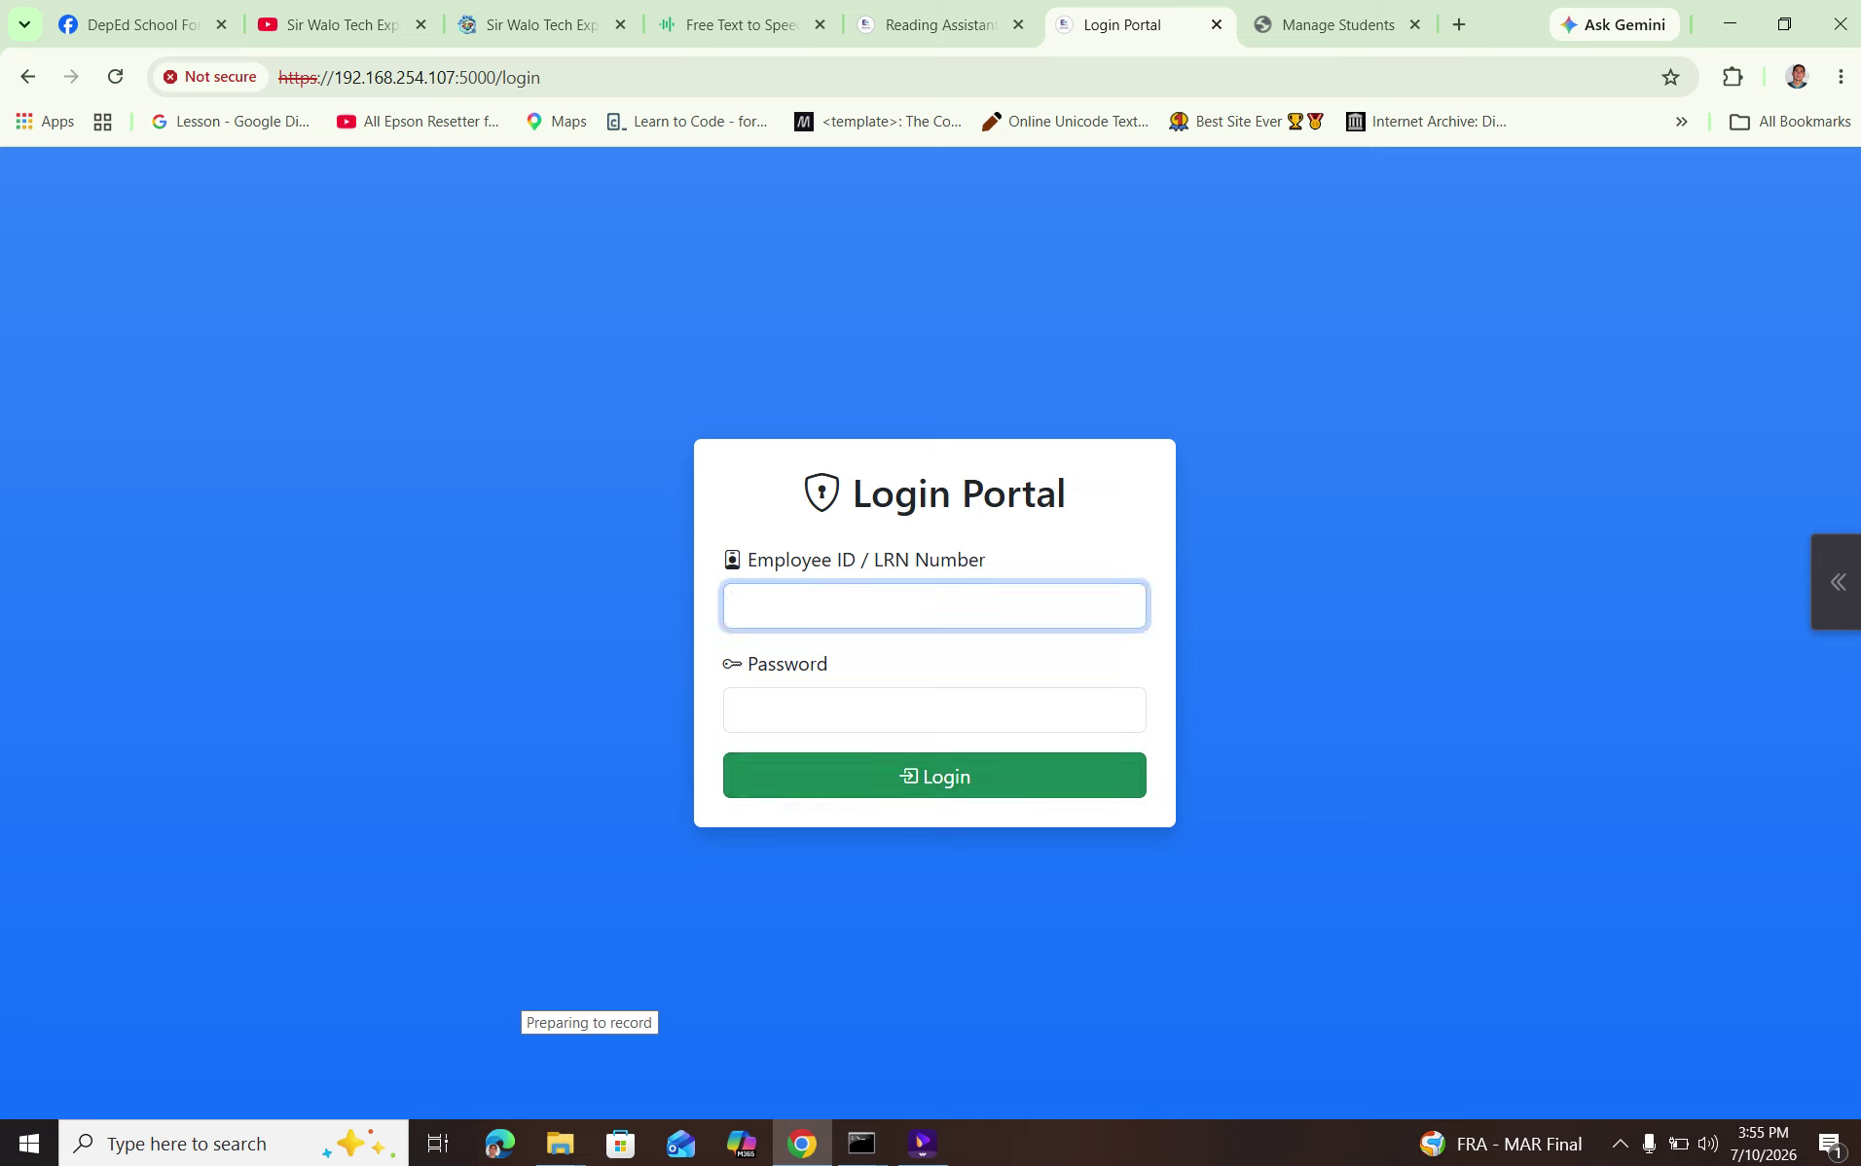
text(5385342)
key(Tab)
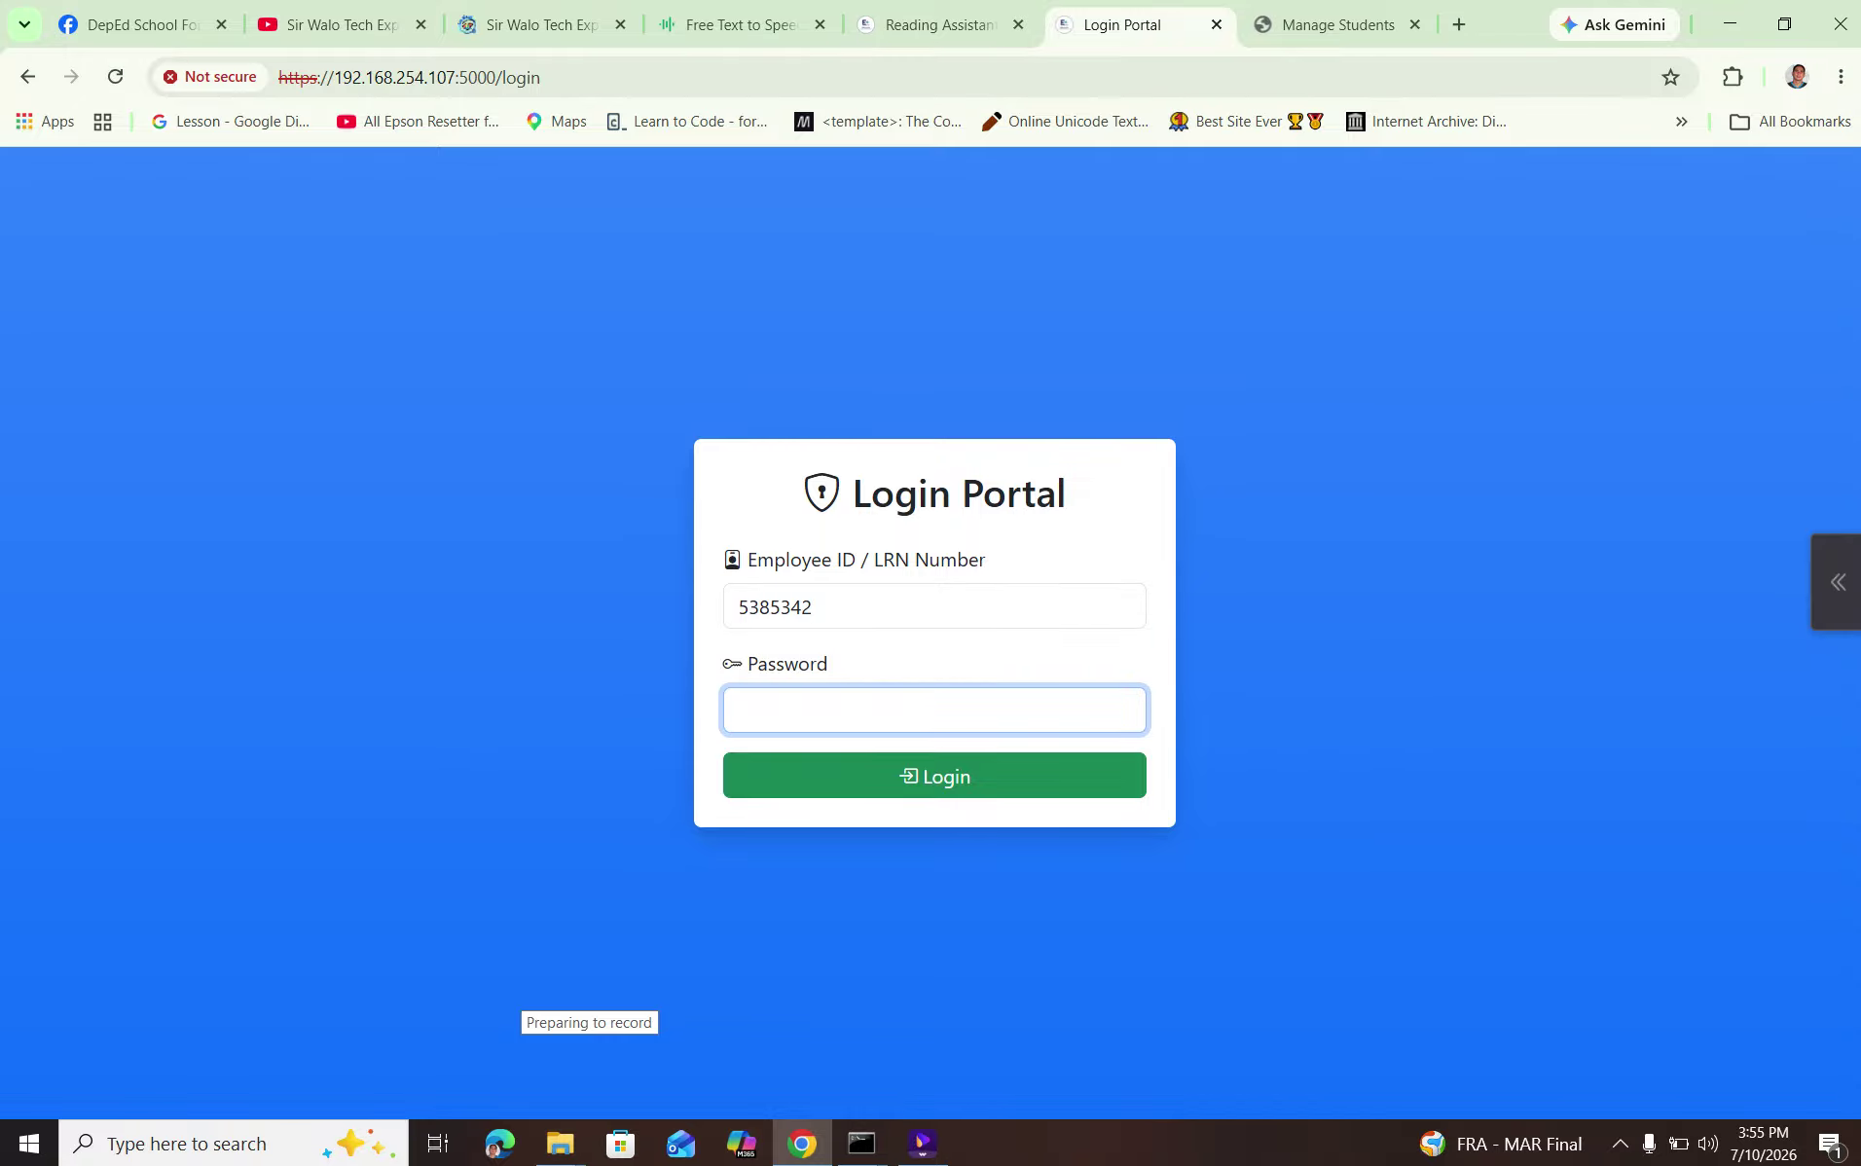
text(••••••••••)
key(Return)
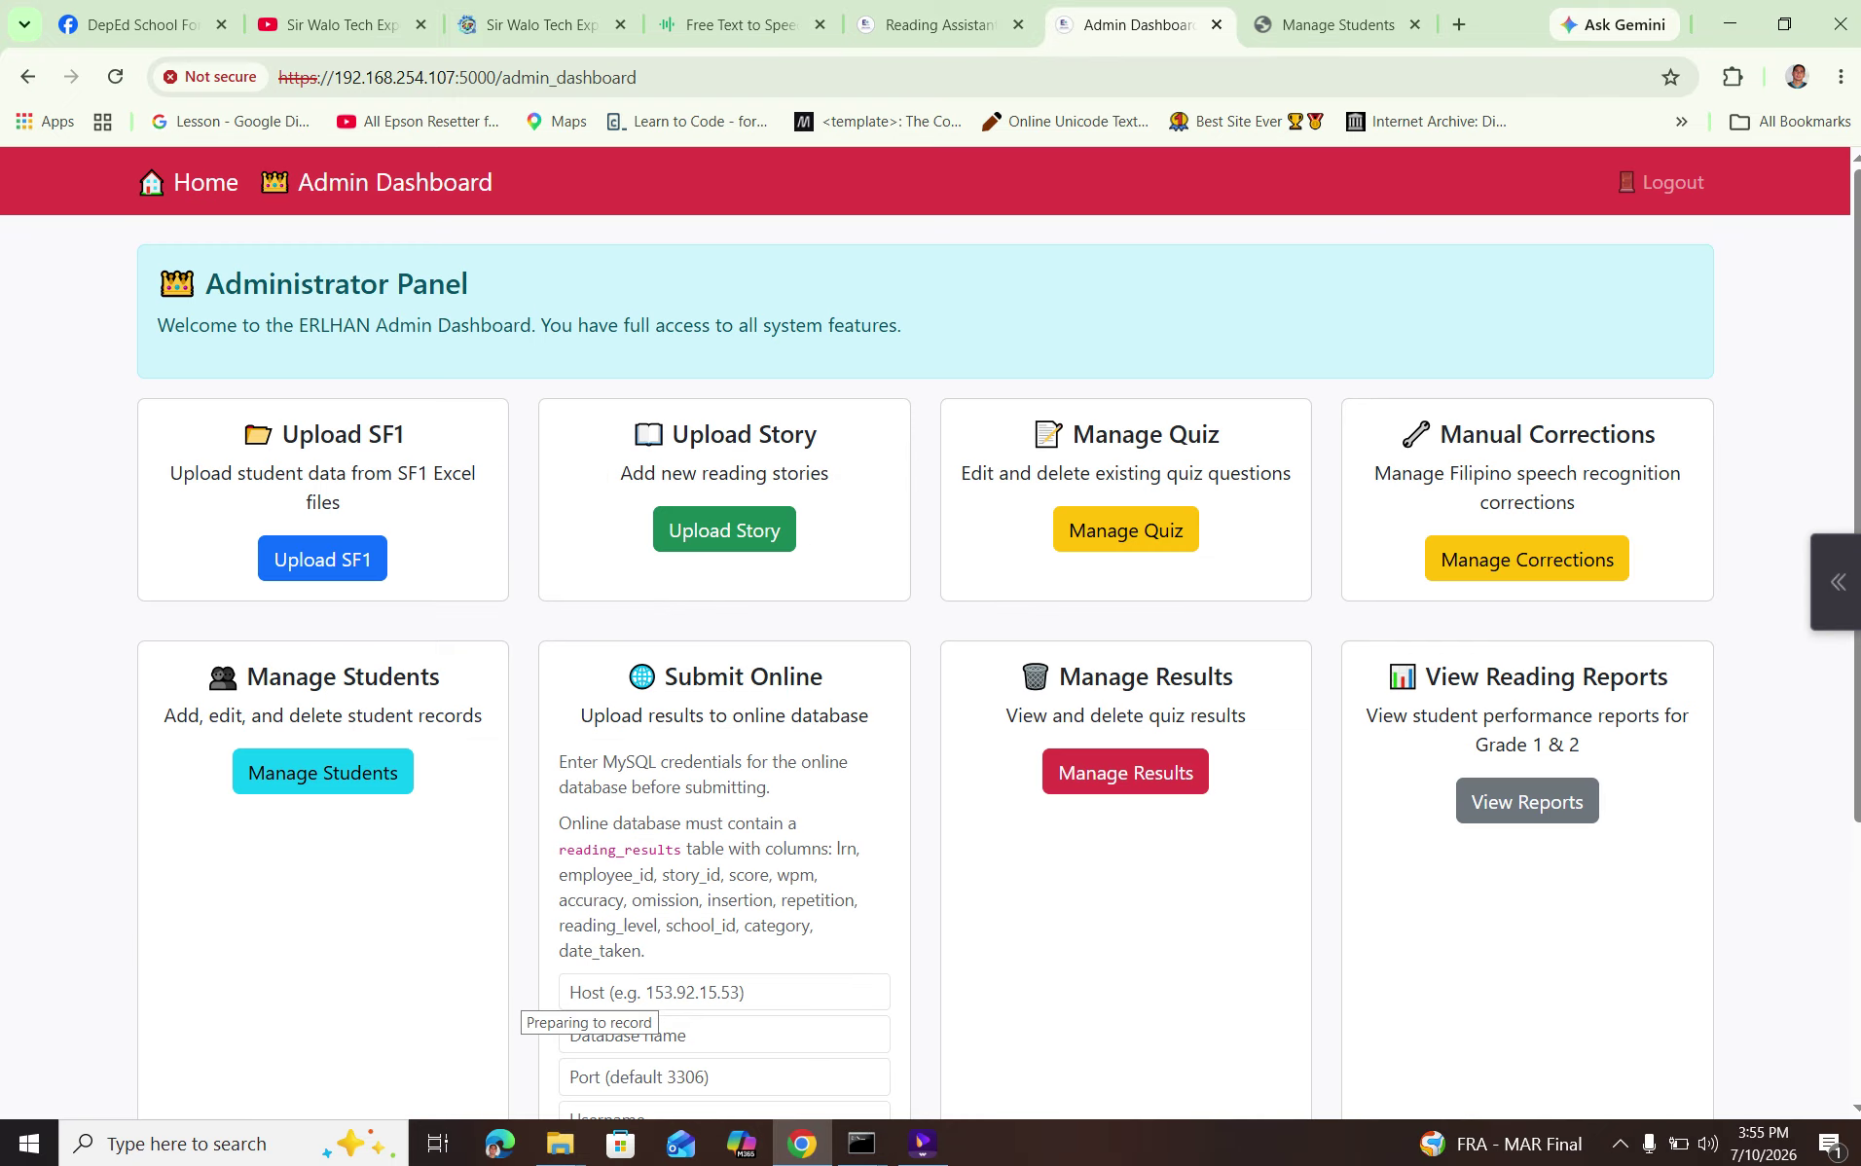
Step: Open the story upload page and examine the new story form's grade level, category, title and story content fields
click(725, 530)
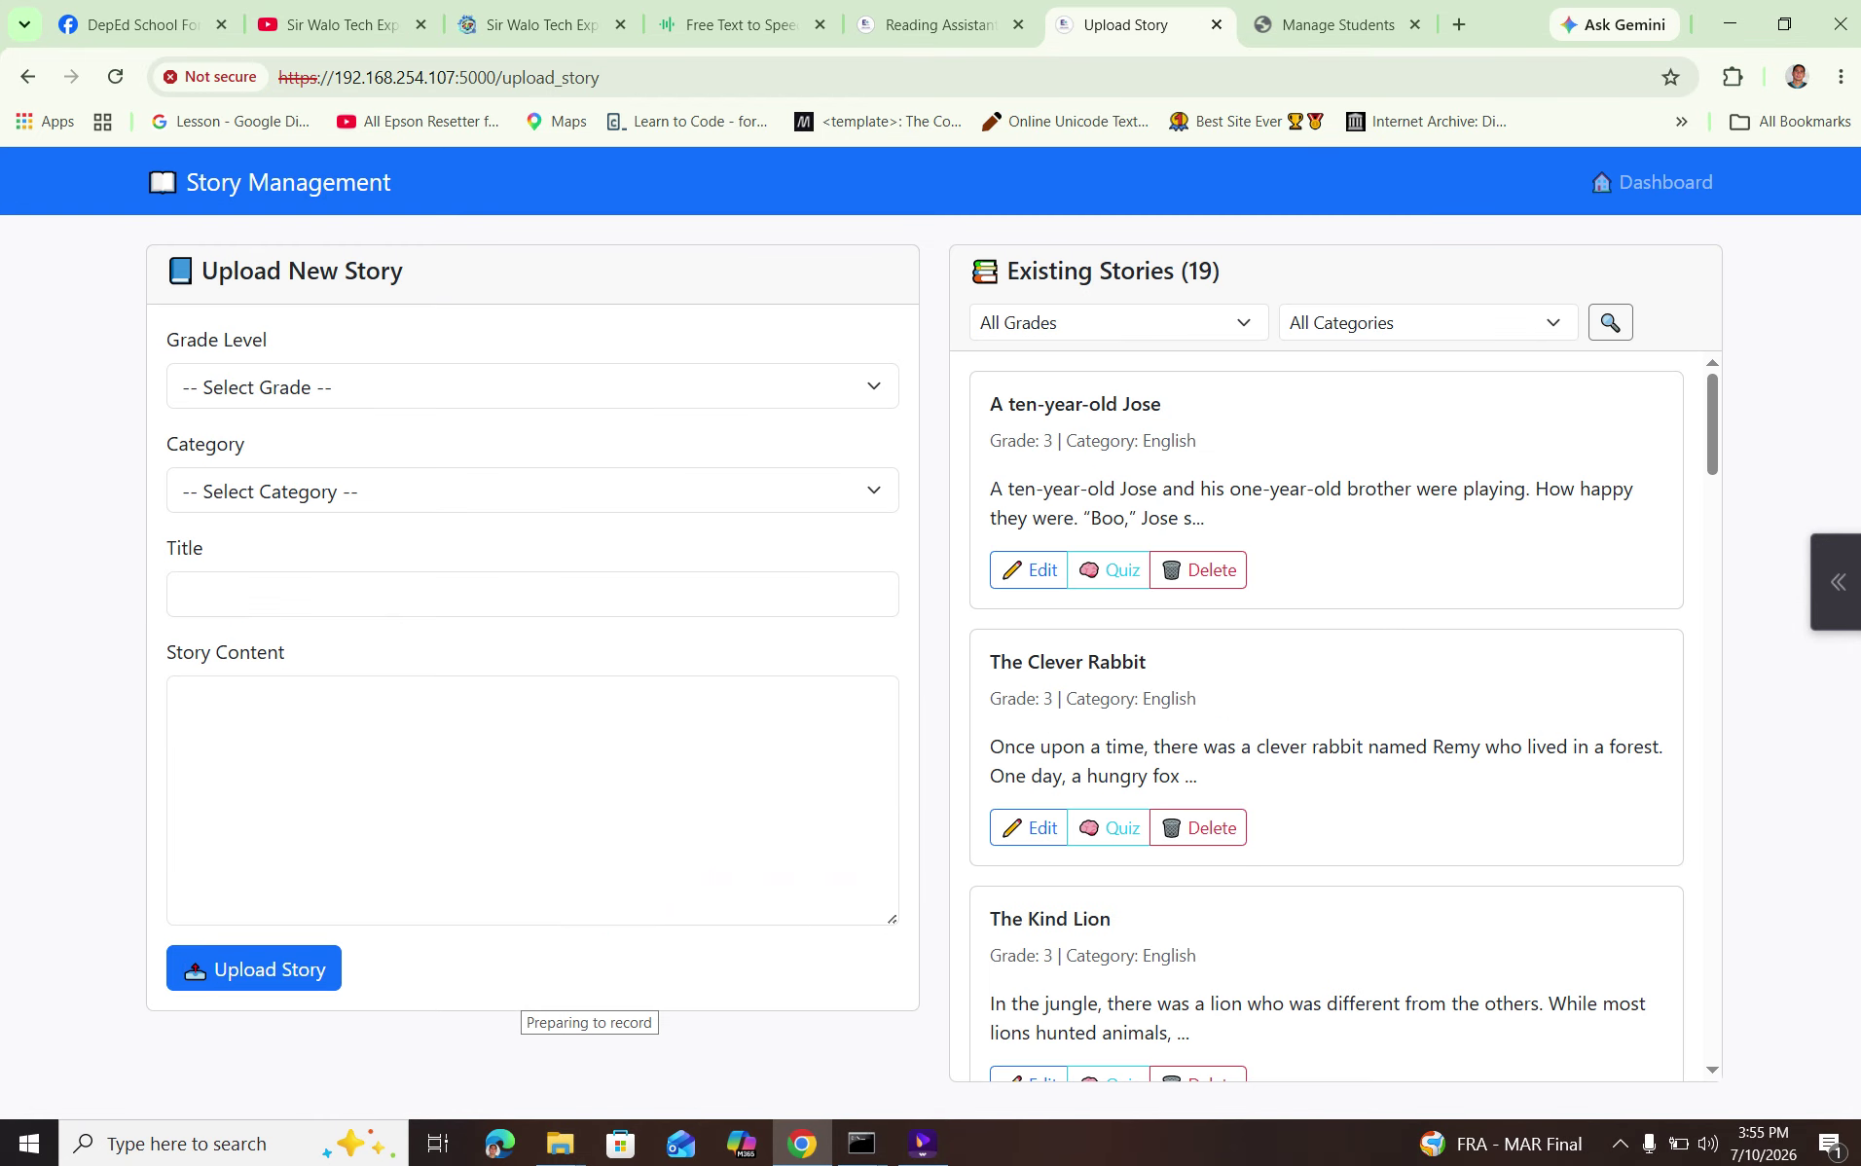
click(532, 387)
key(Escape)
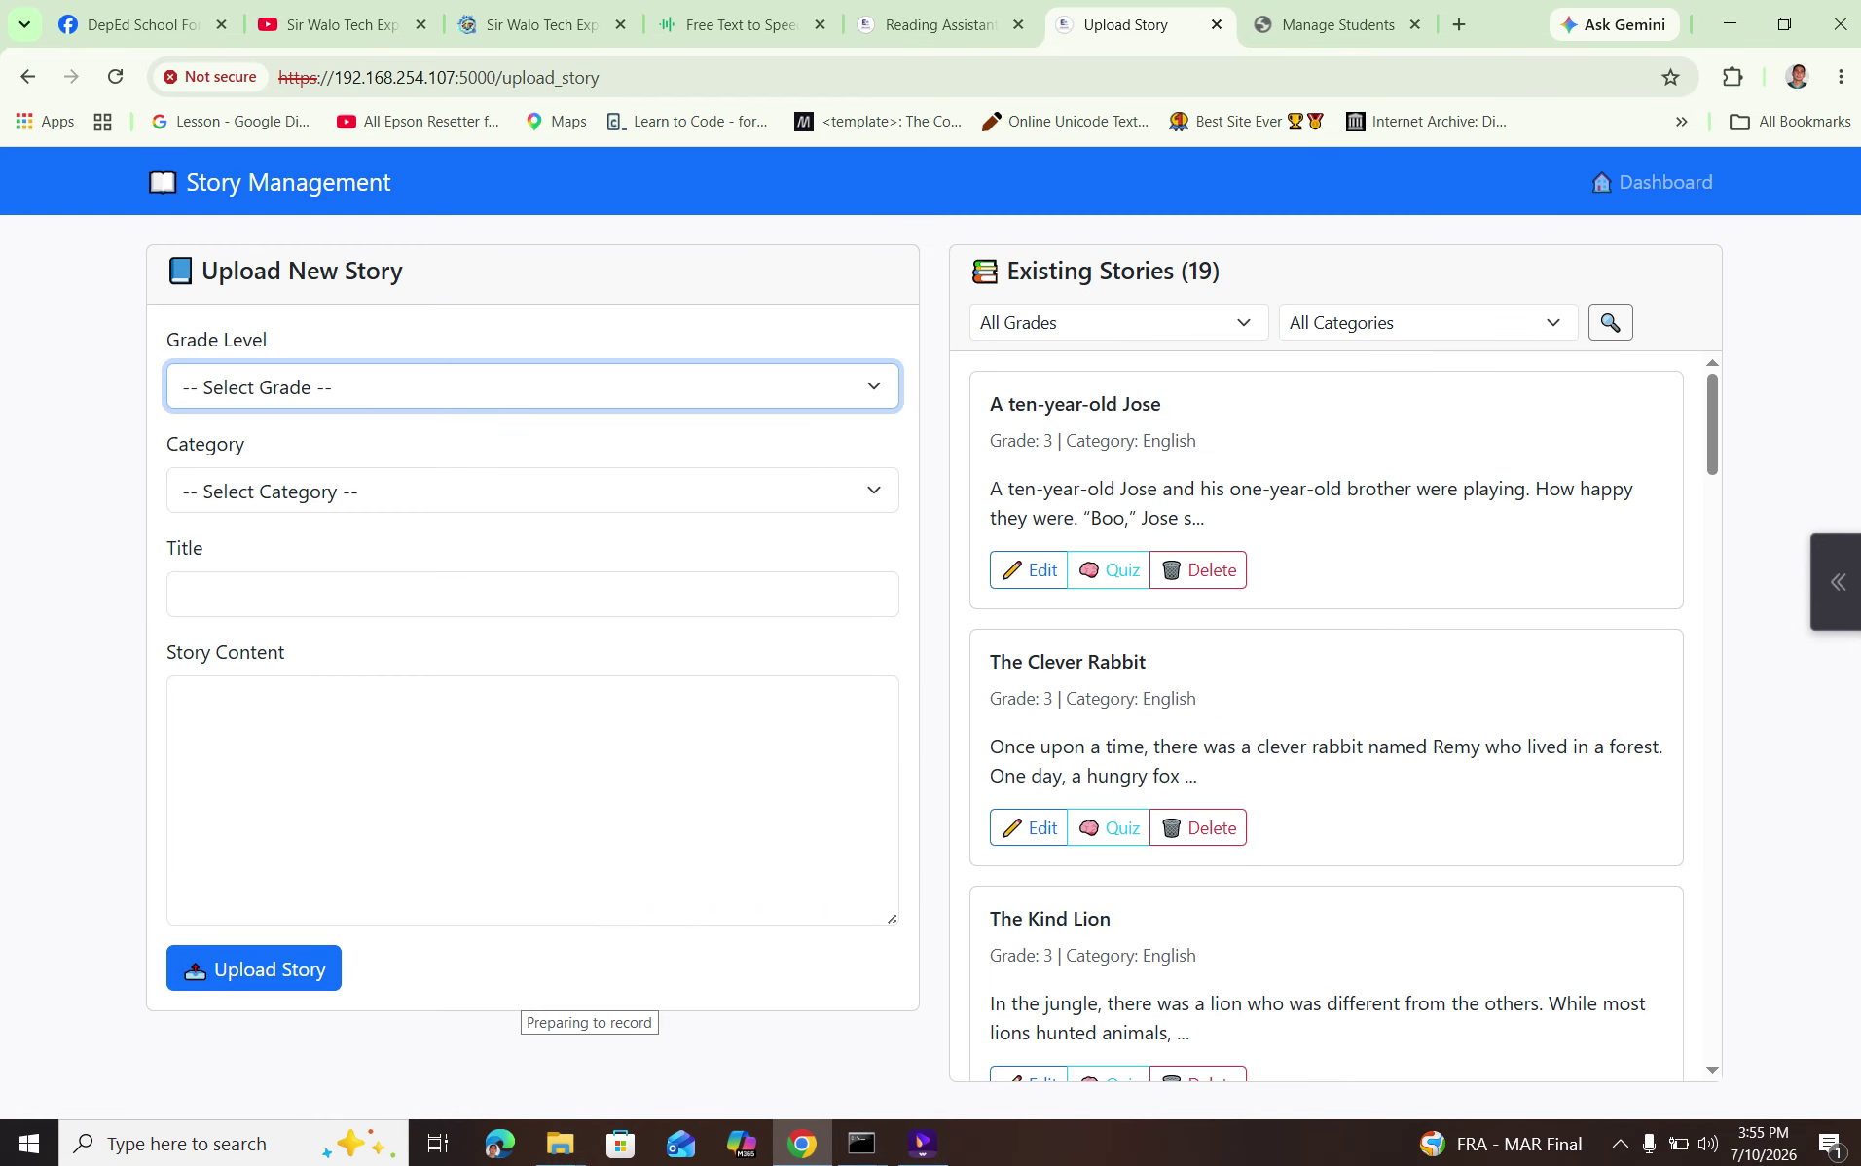
click(532, 491)
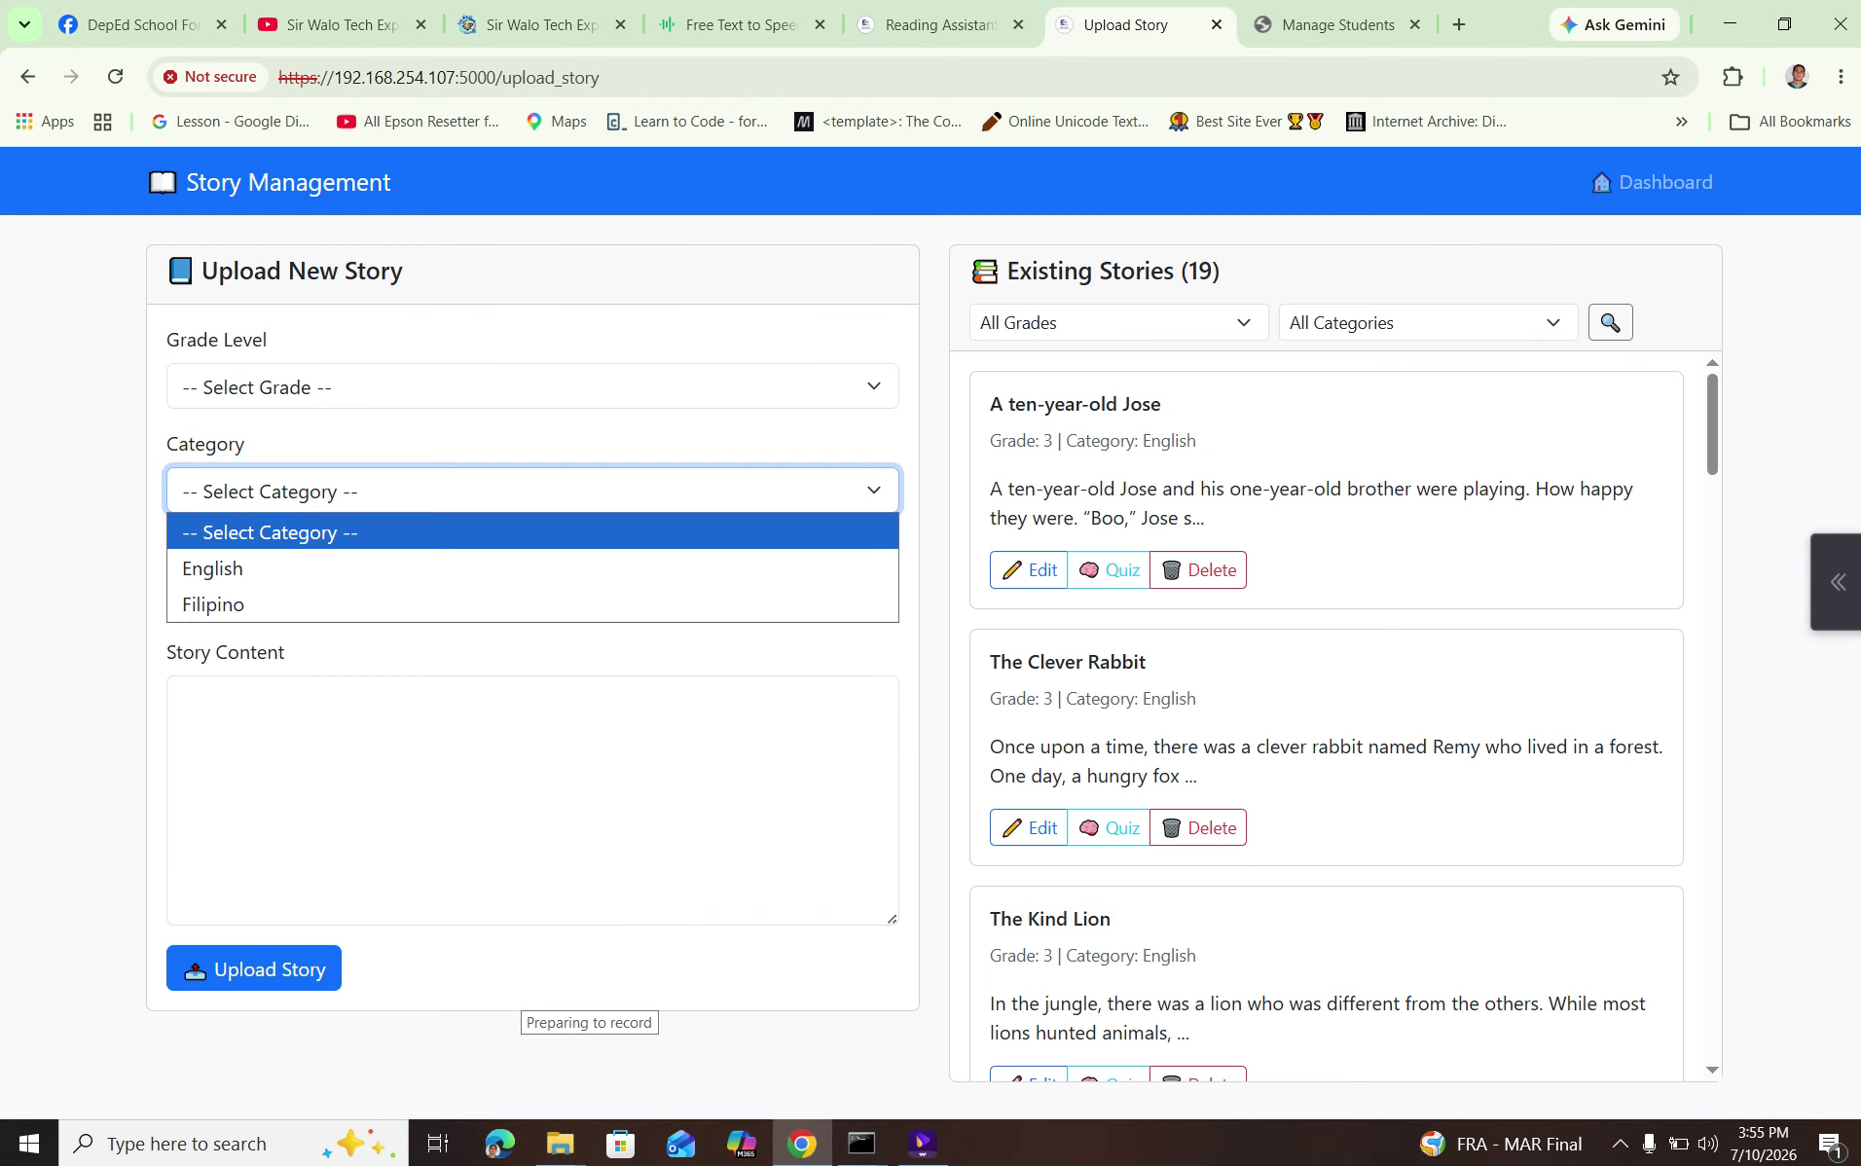
click(182, 699)
click(532, 594)
click(182, 699)
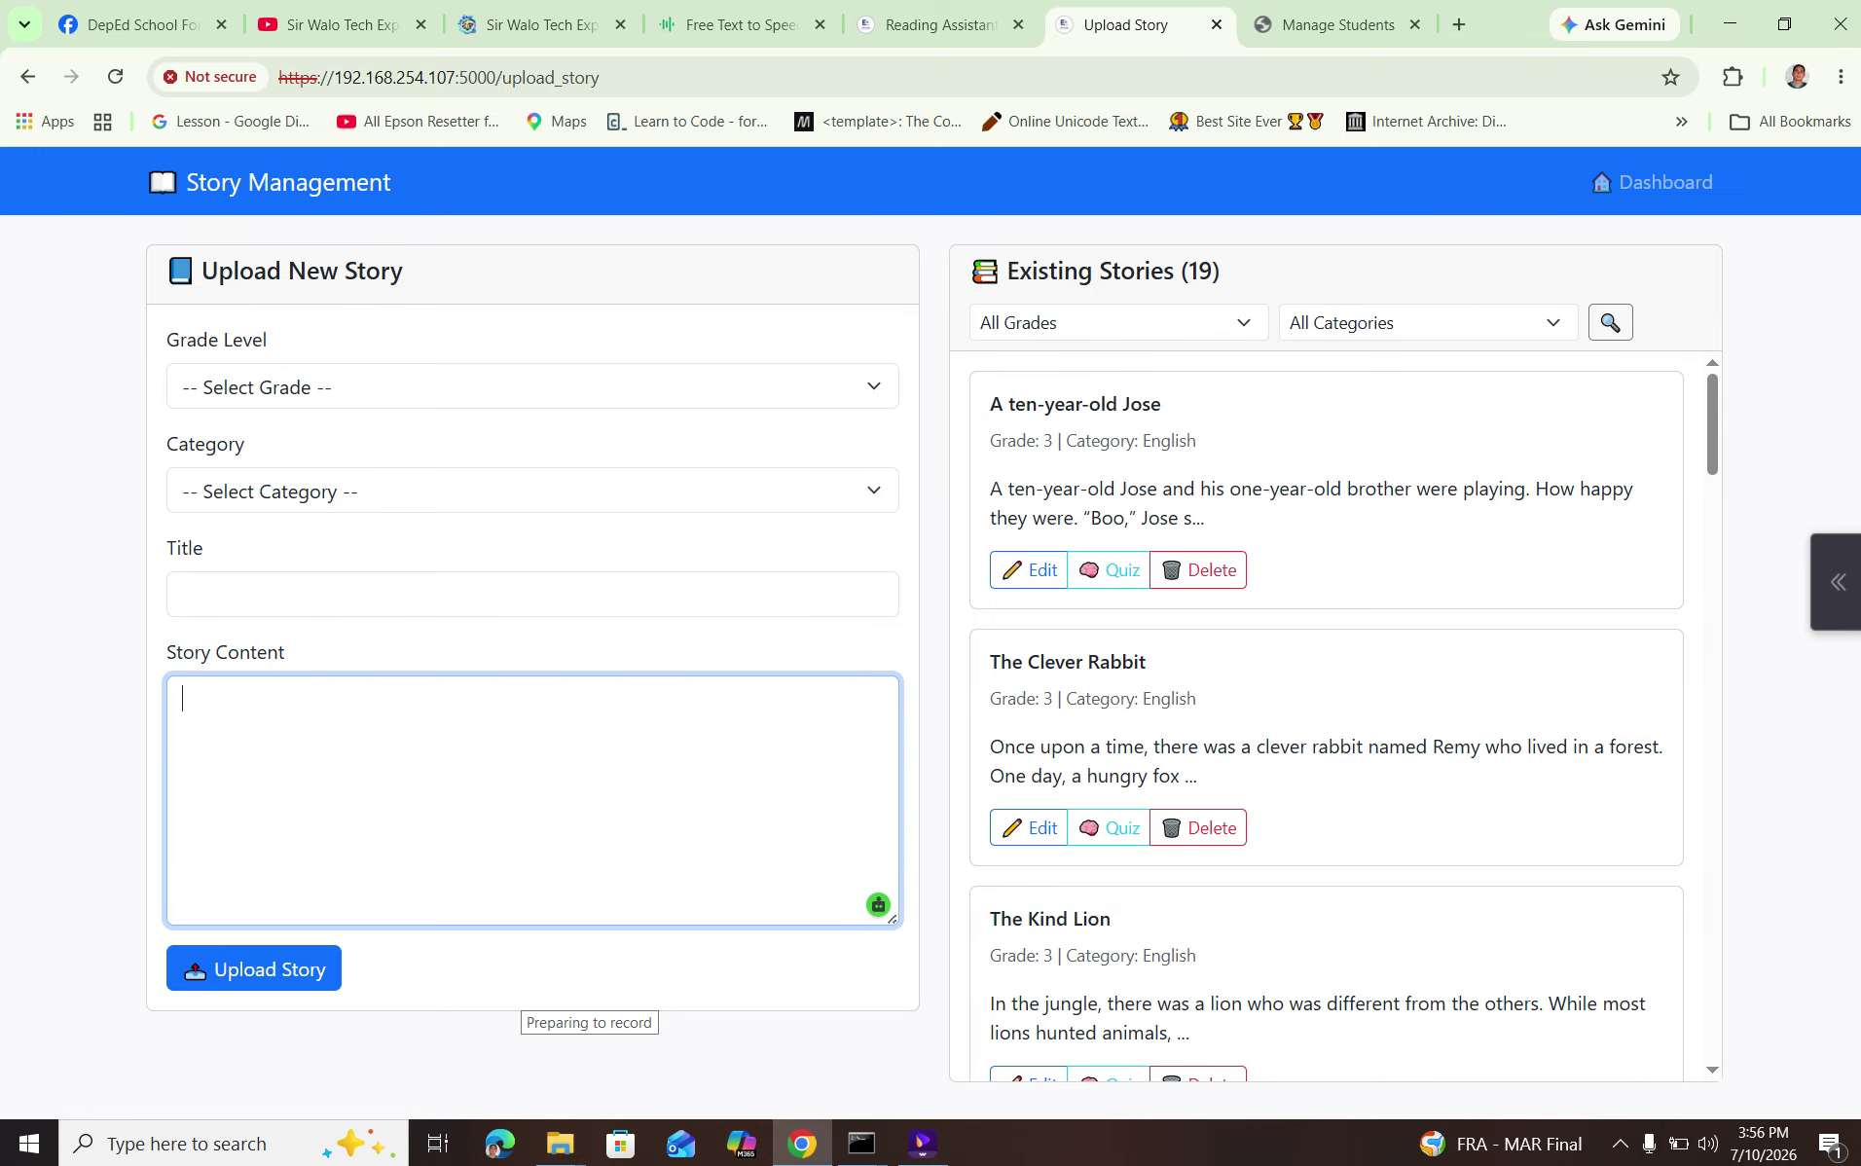
Step: Filter the existing stories to Grade 3 and the English category
click(1117, 322)
click(1032, 390)
click(1428, 322)
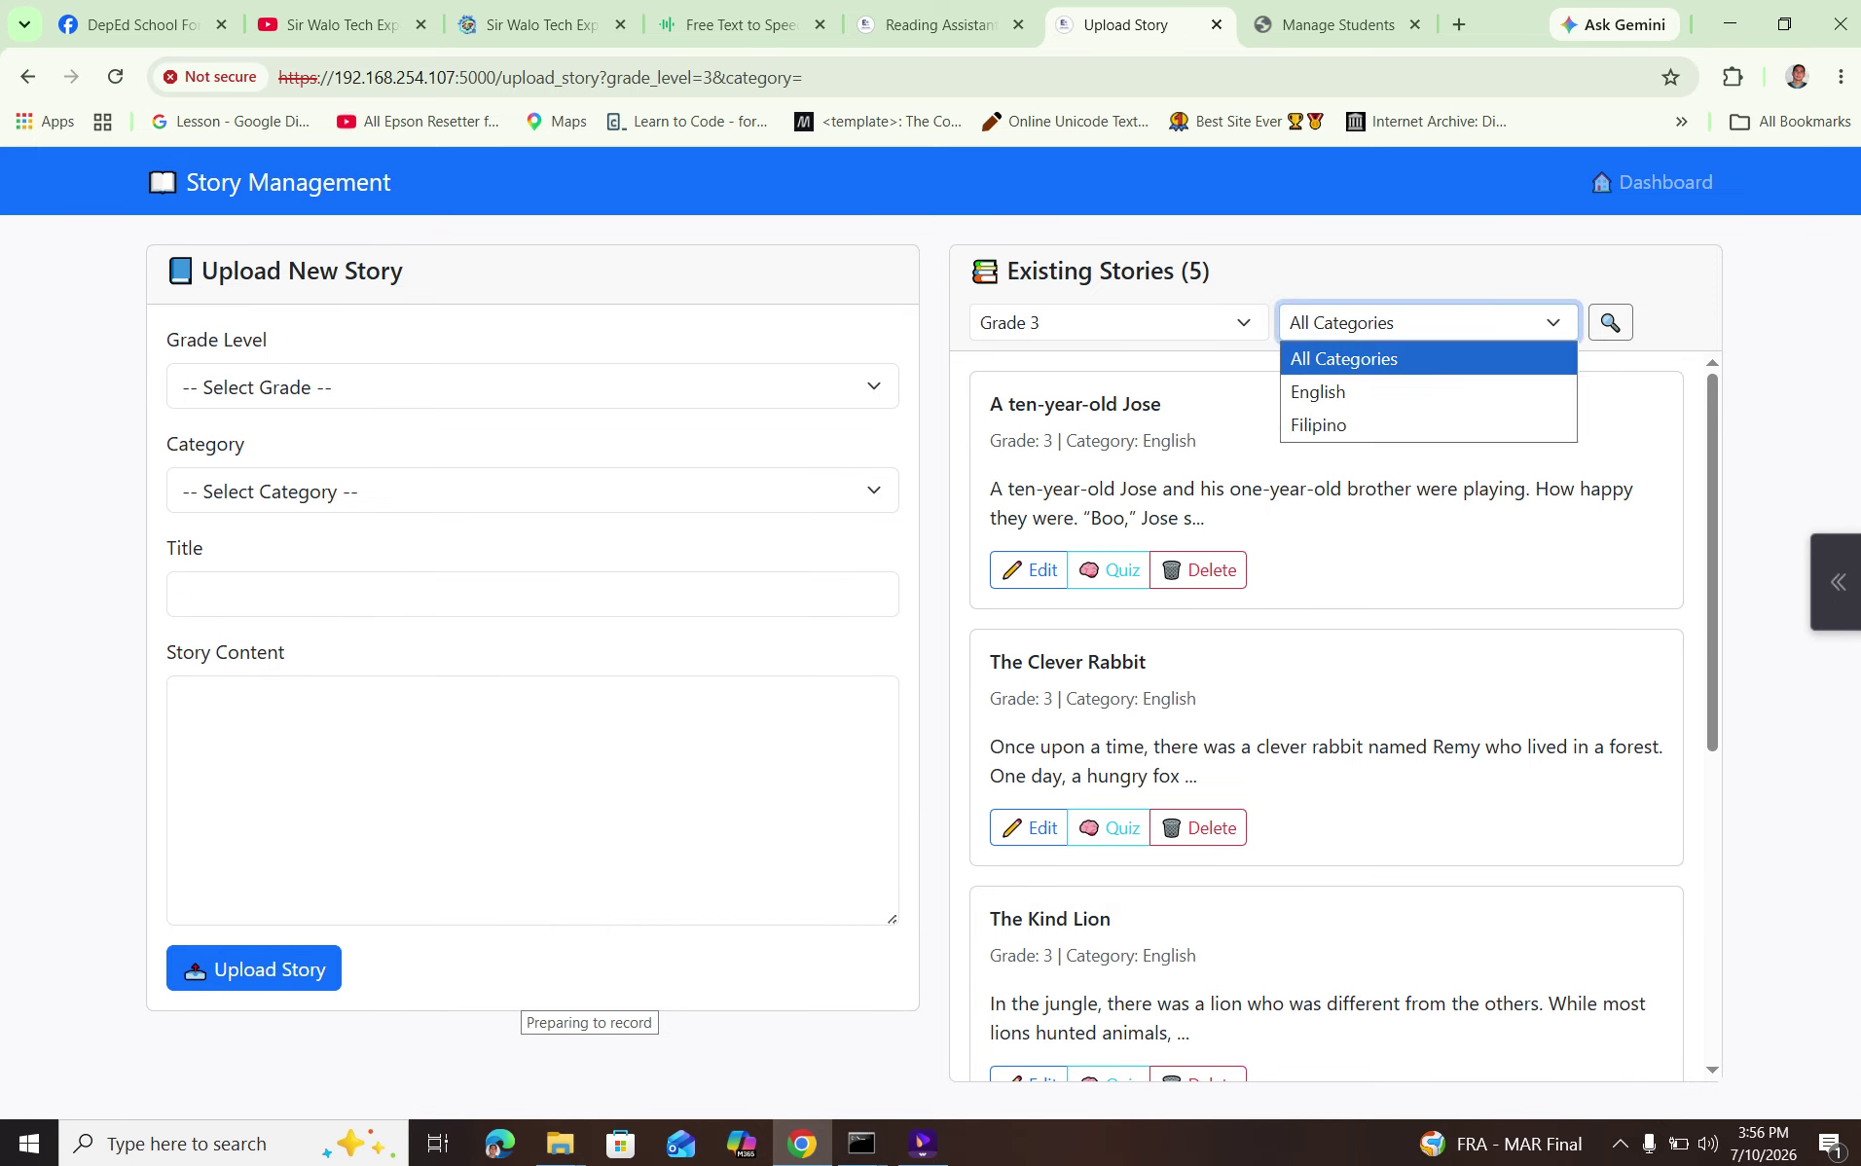
click(1323, 390)
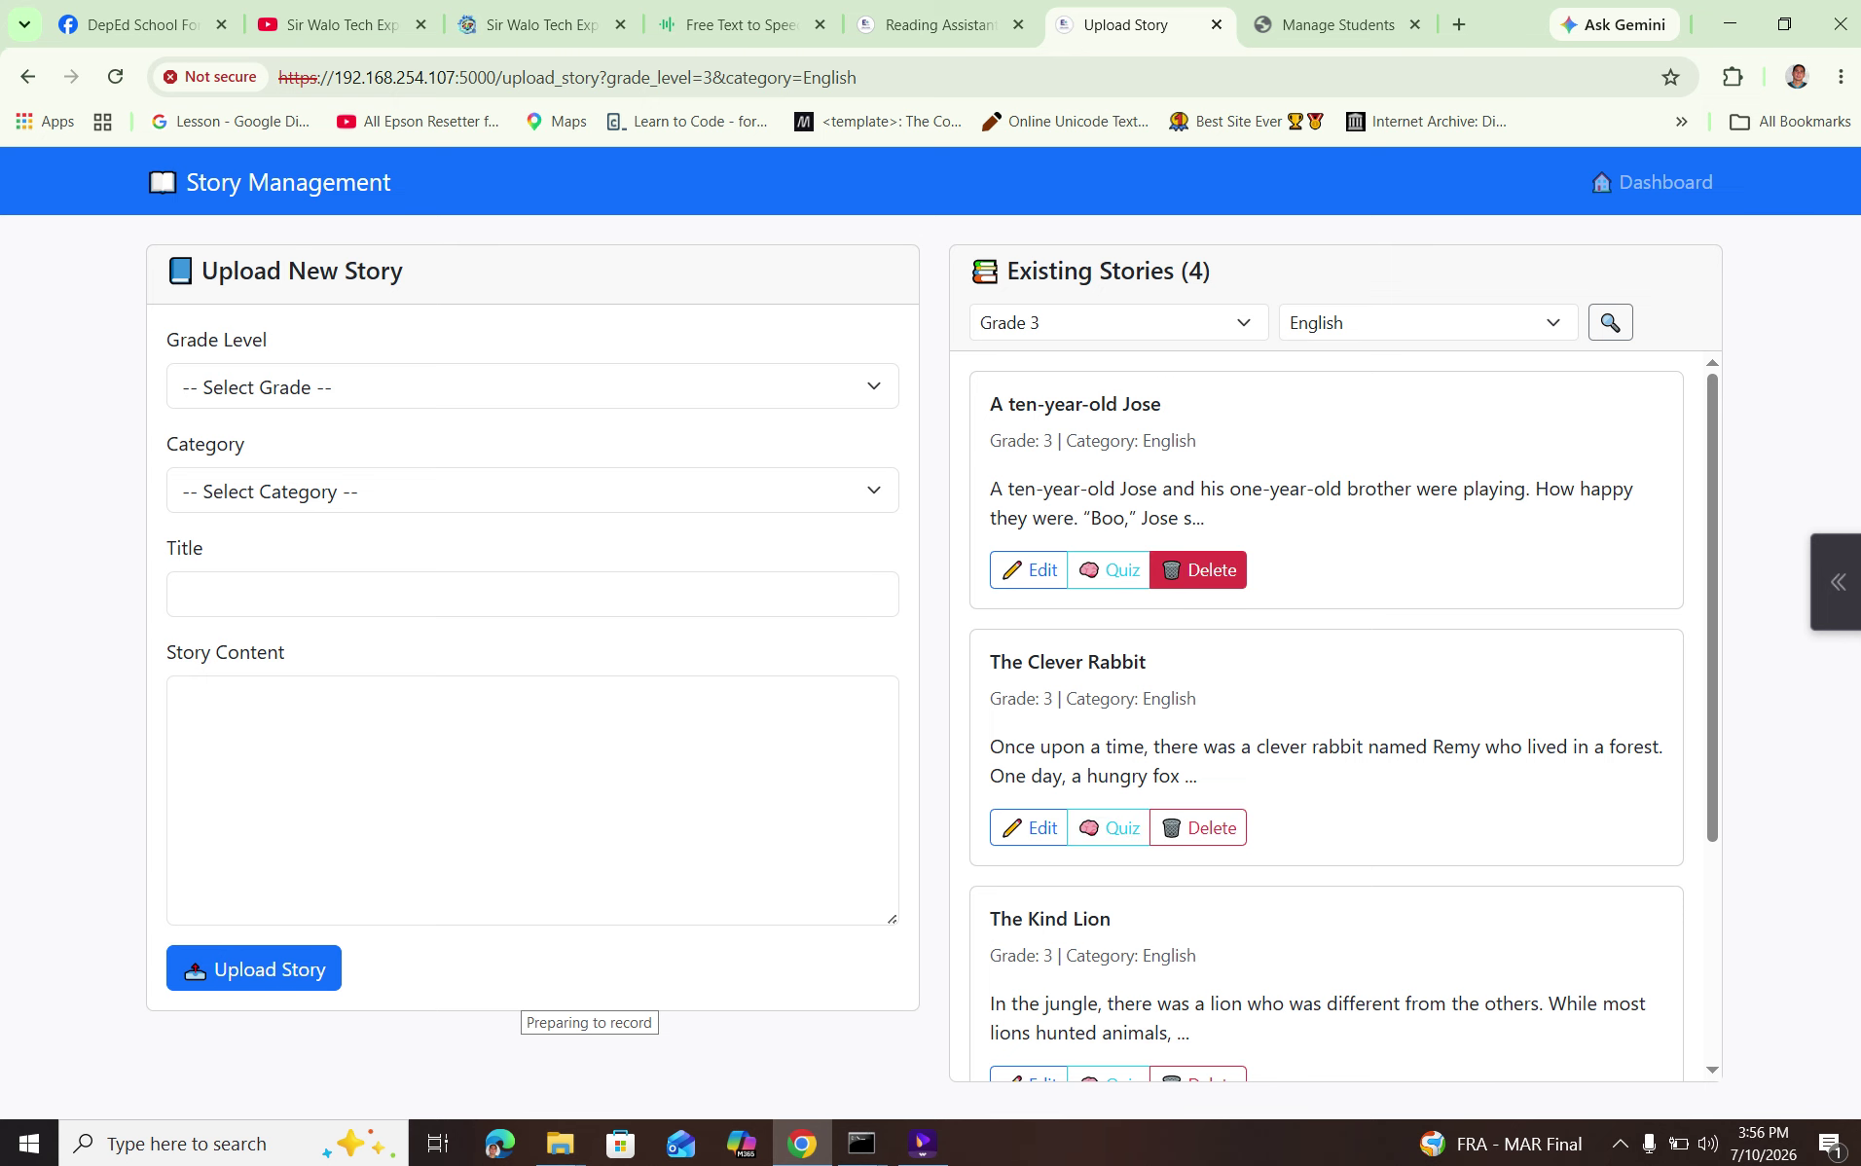
Step: Open the quiz of the story "A ten-year-old Jose" and review its questions and correct answers
click(1110, 570)
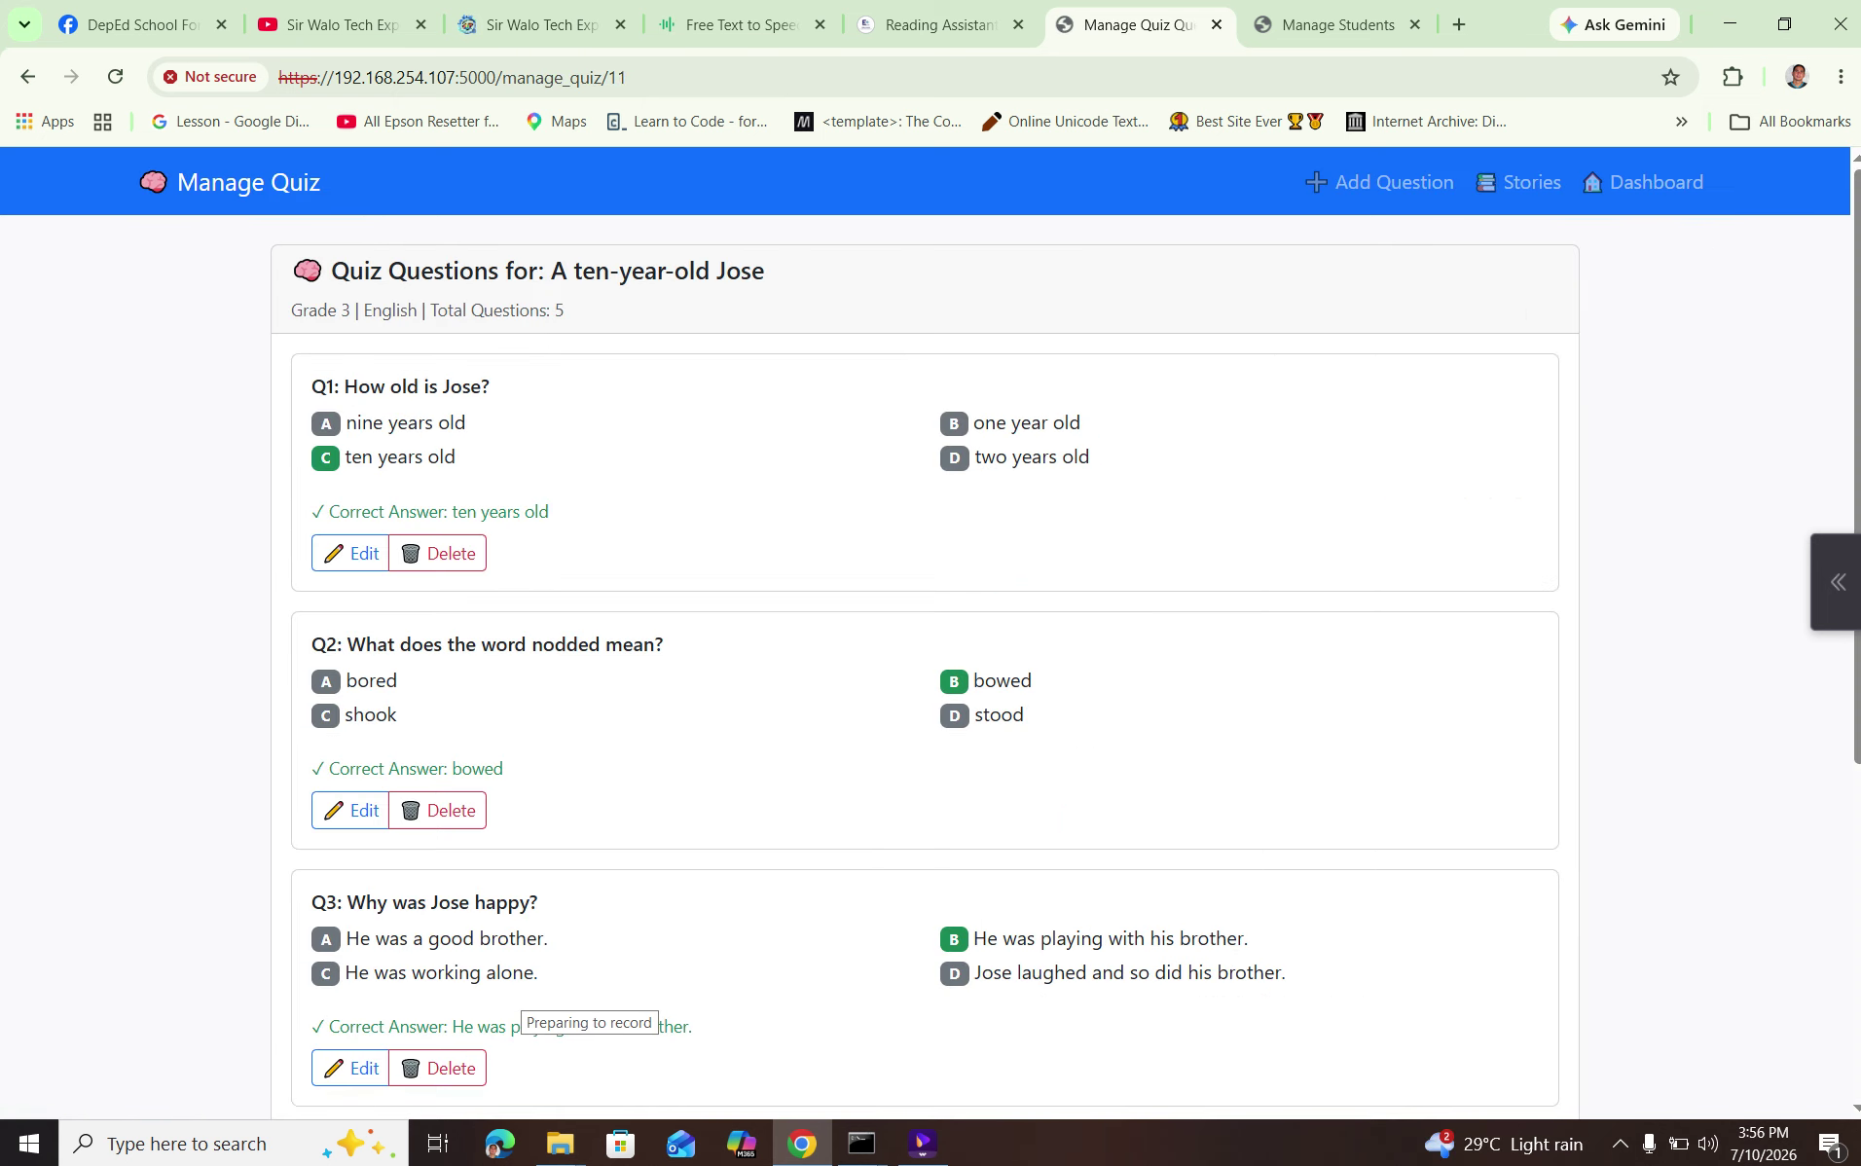
scroll(925, 632, down, 5)
scroll(925, 633, up, 5)
scroll(925, 633, down, 5)
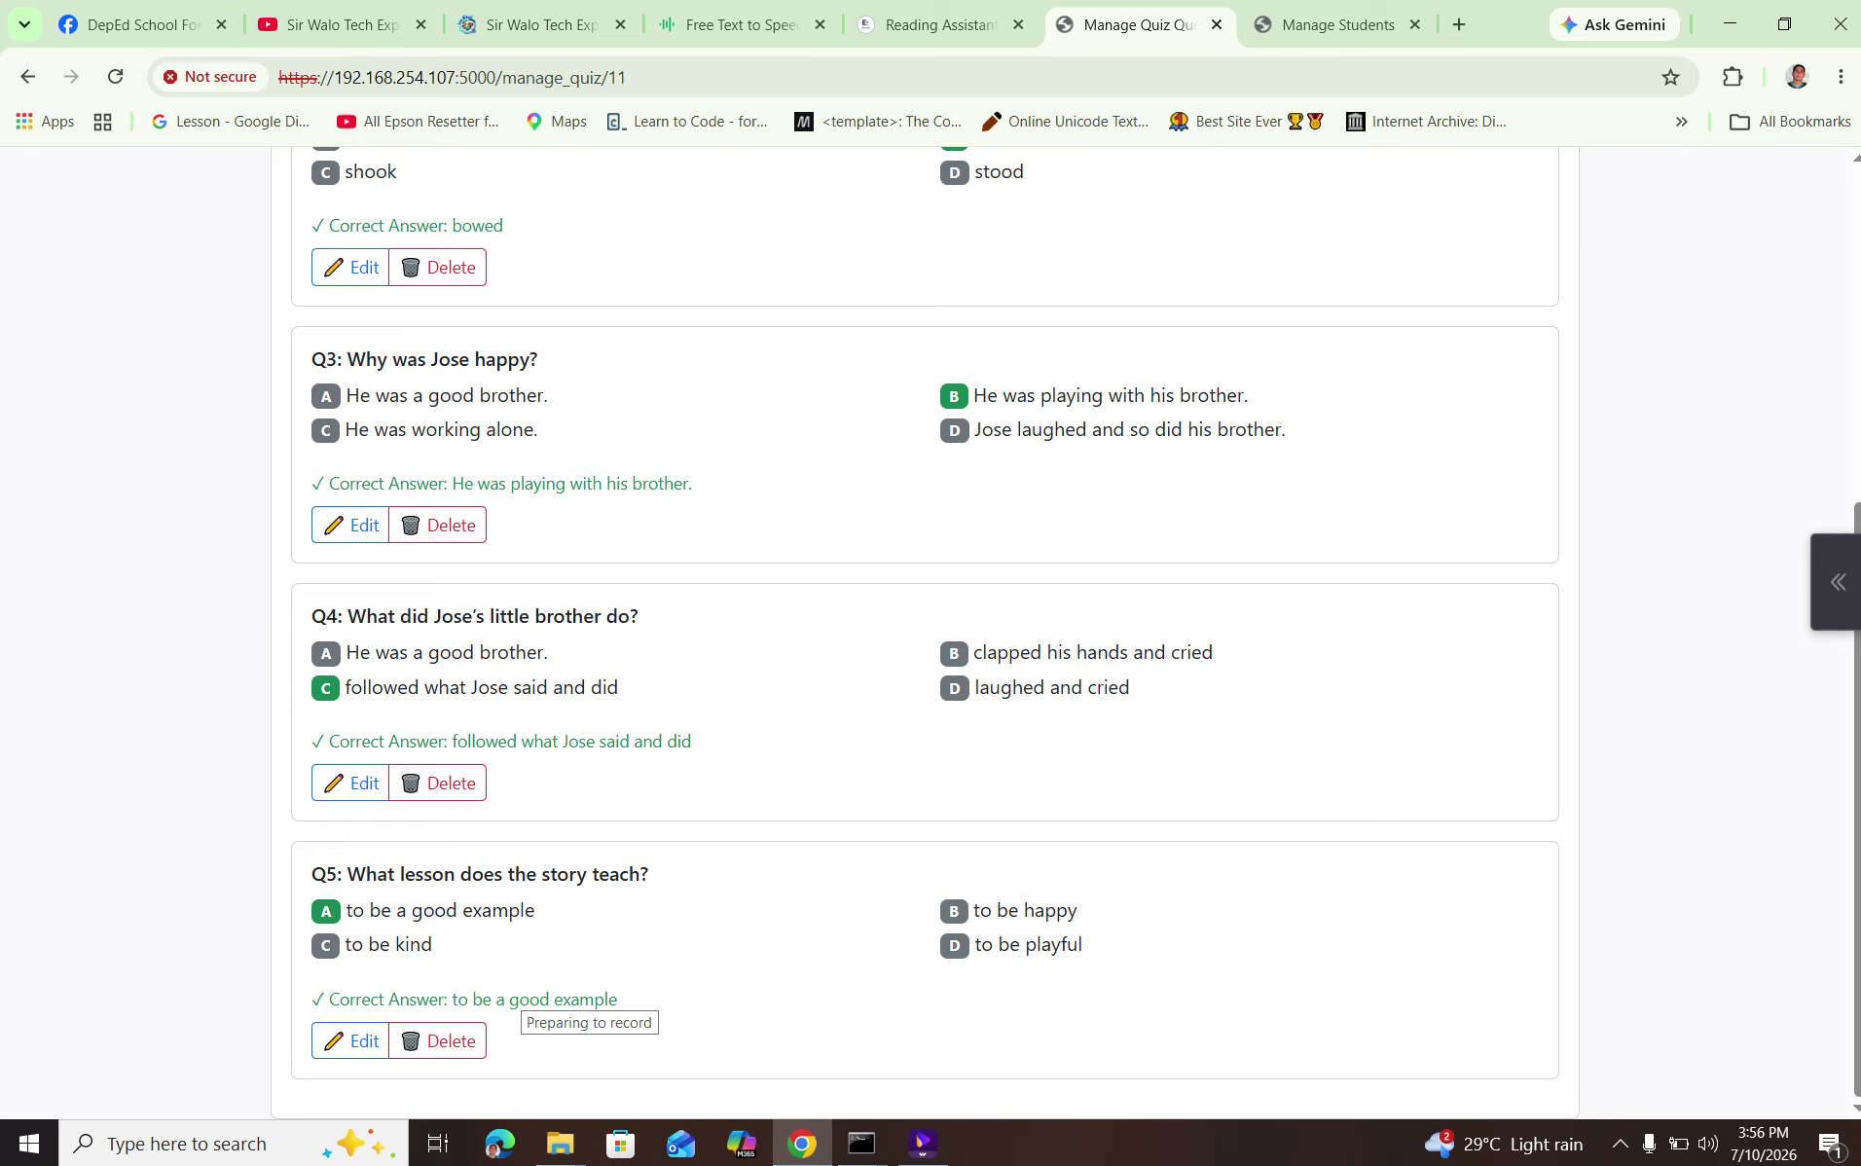
scroll(925, 632, up, 5)
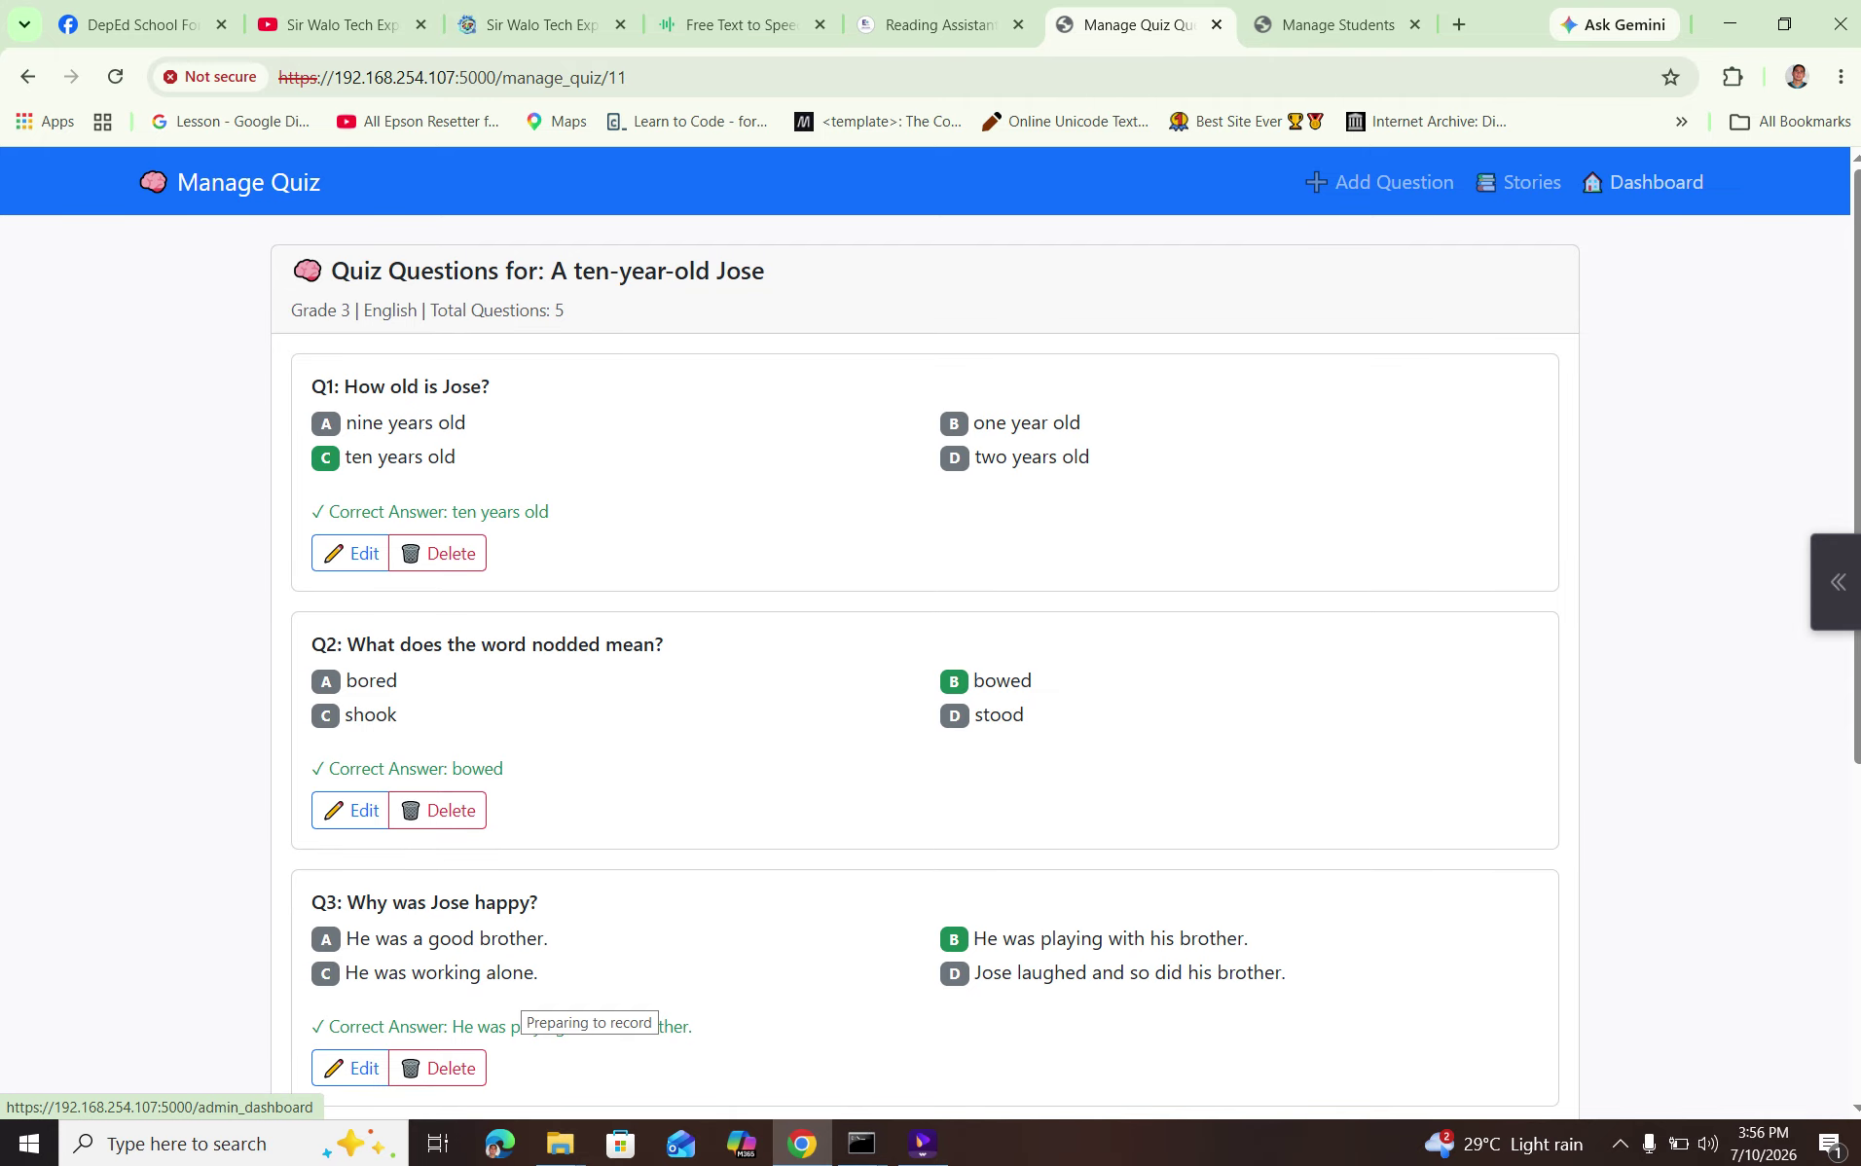
Step: Return to the dashboard and open the "A ten-year-old Jose" quiz from the Manage Quiz story selection
click(1645, 182)
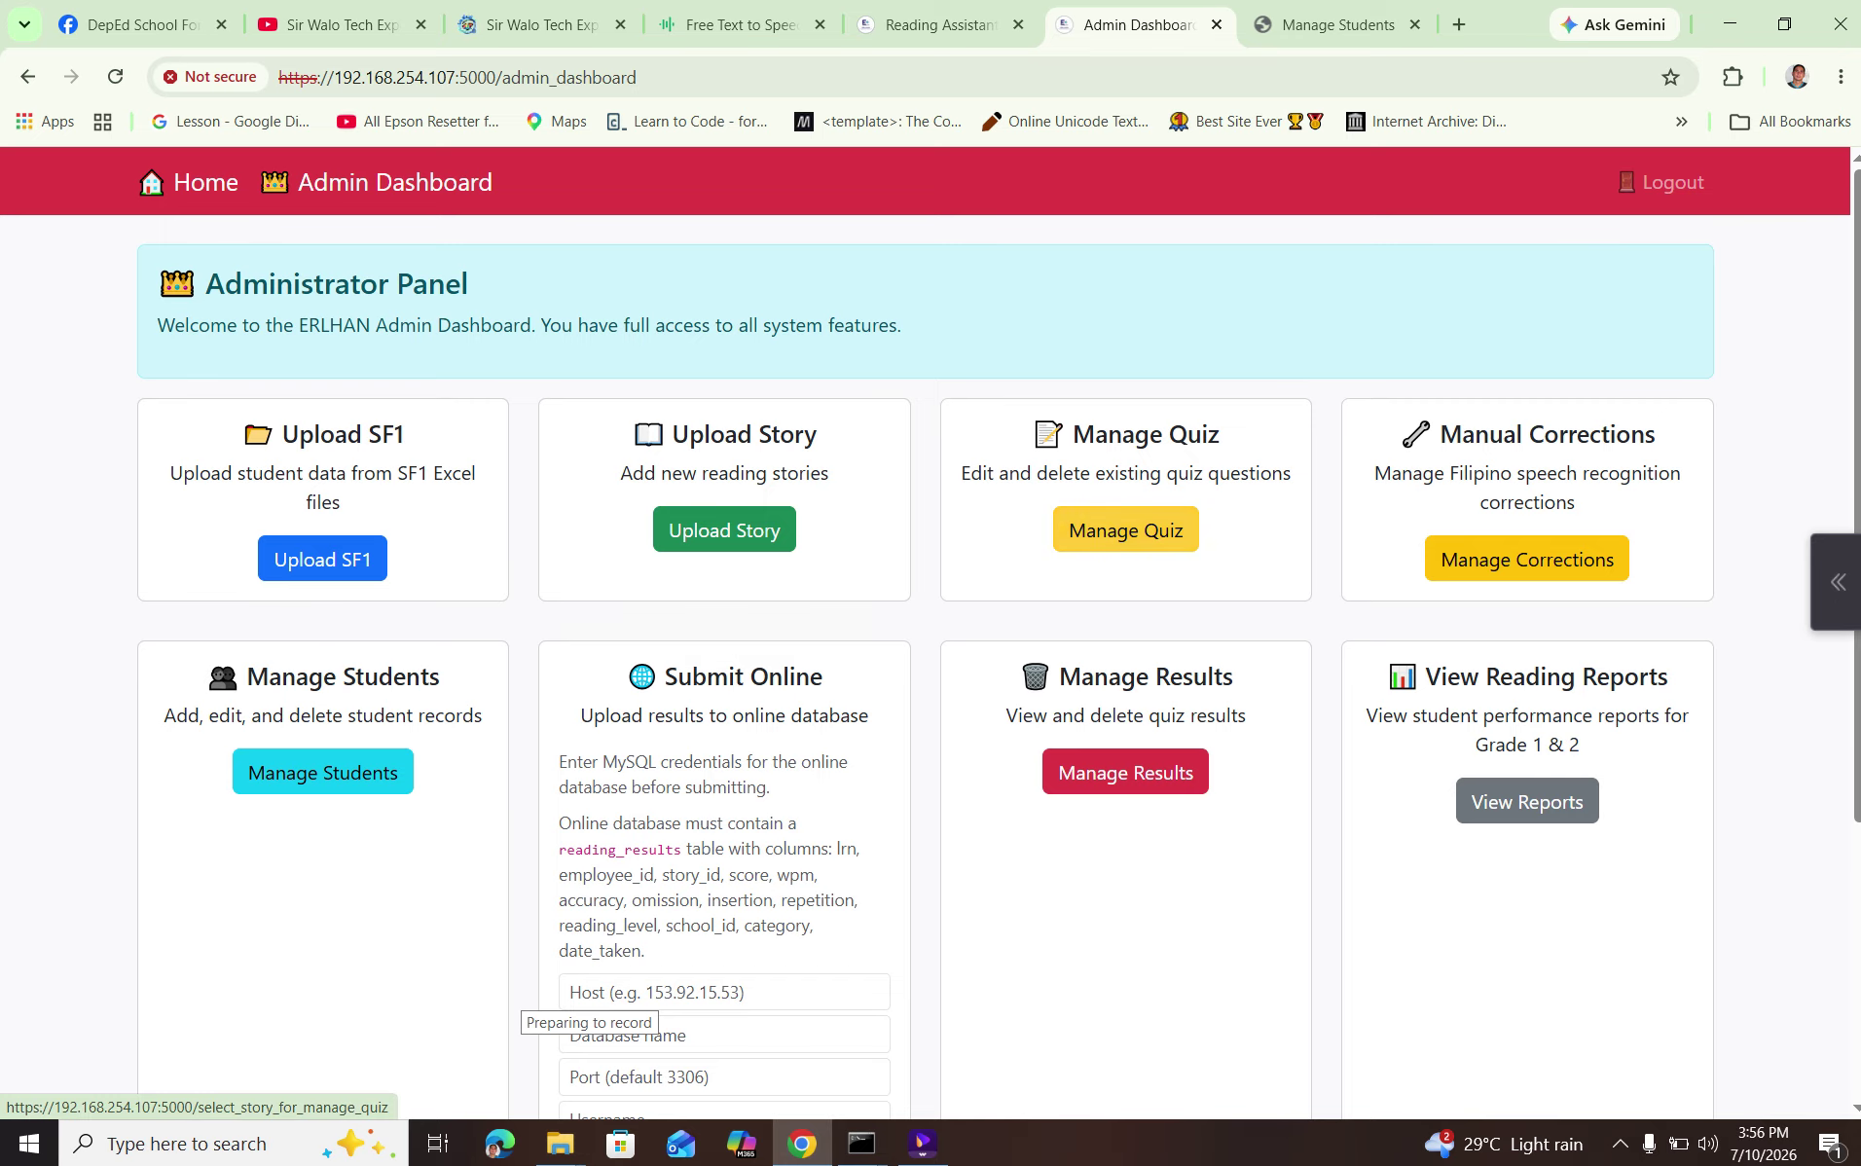
click(1126, 529)
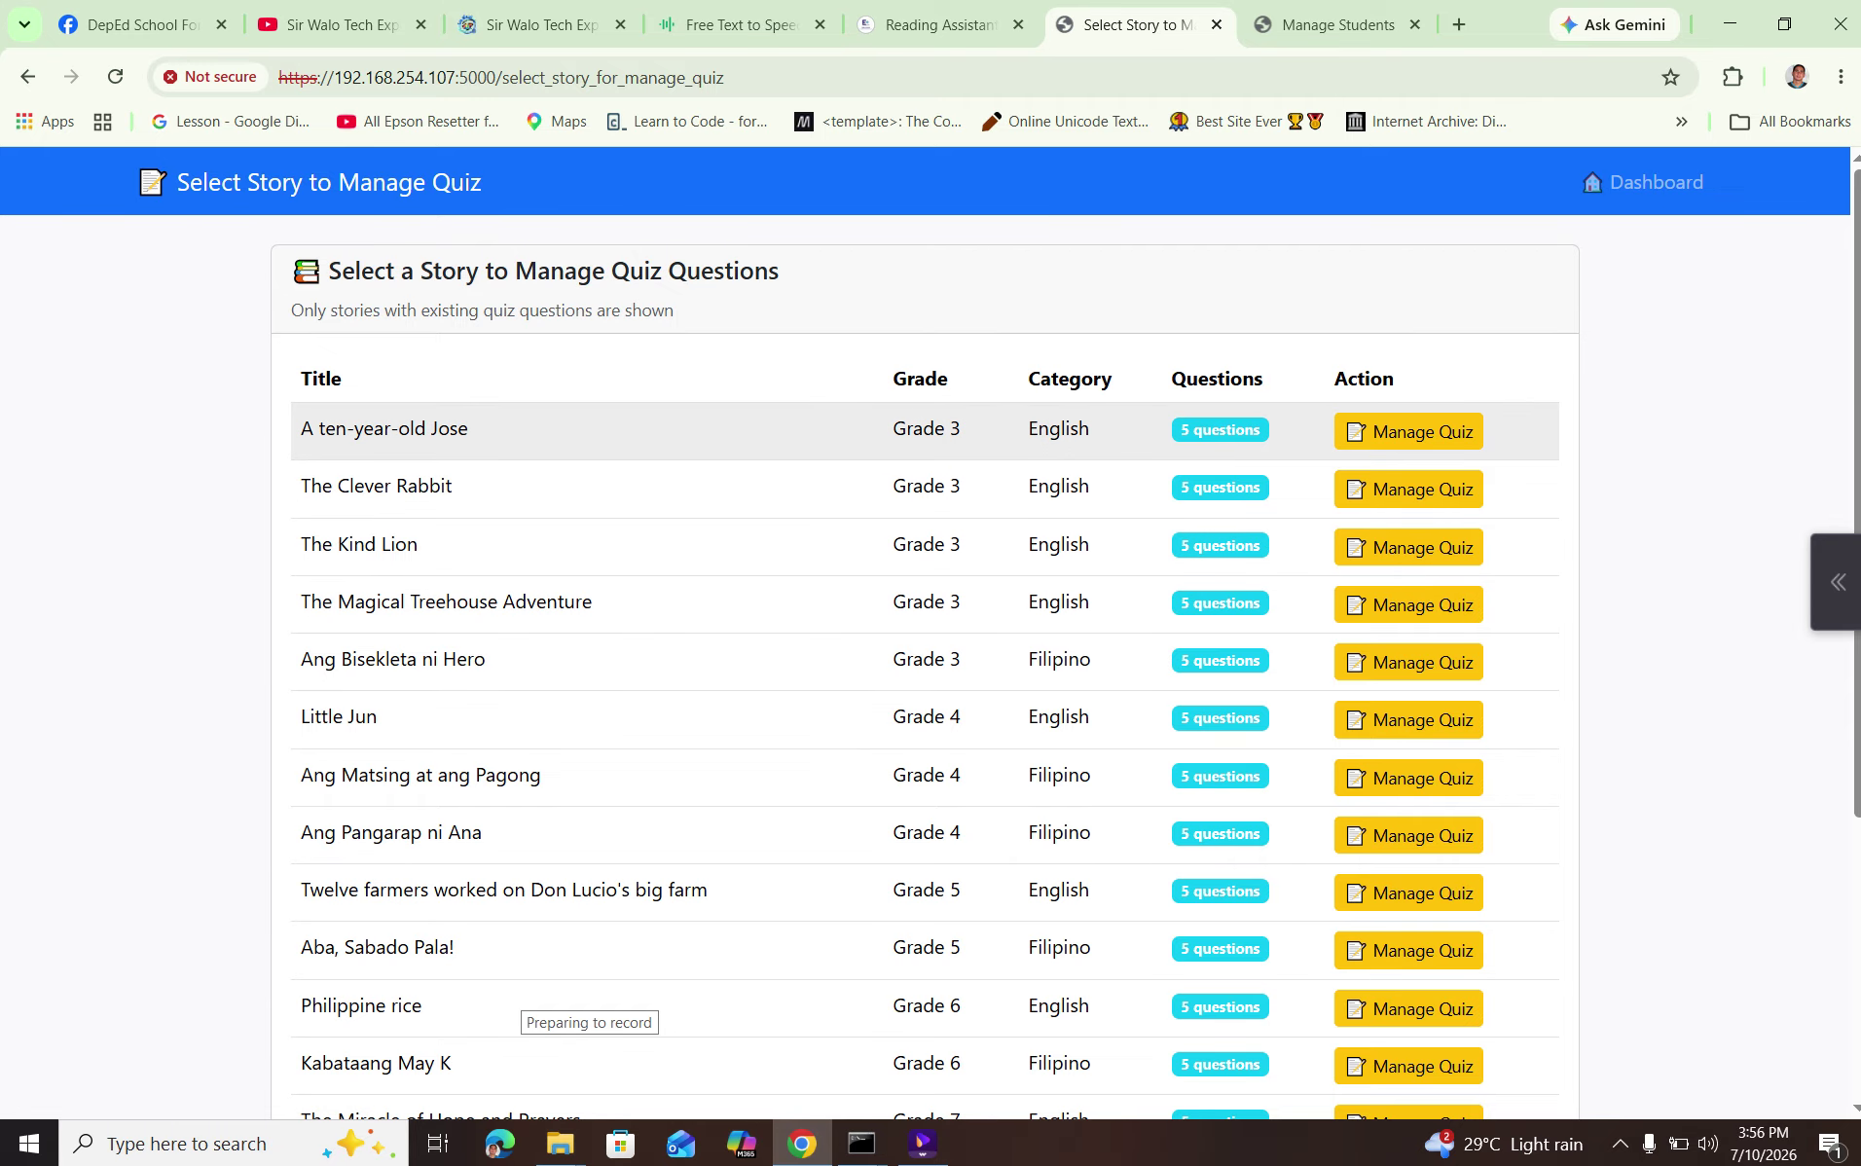
click(1409, 431)
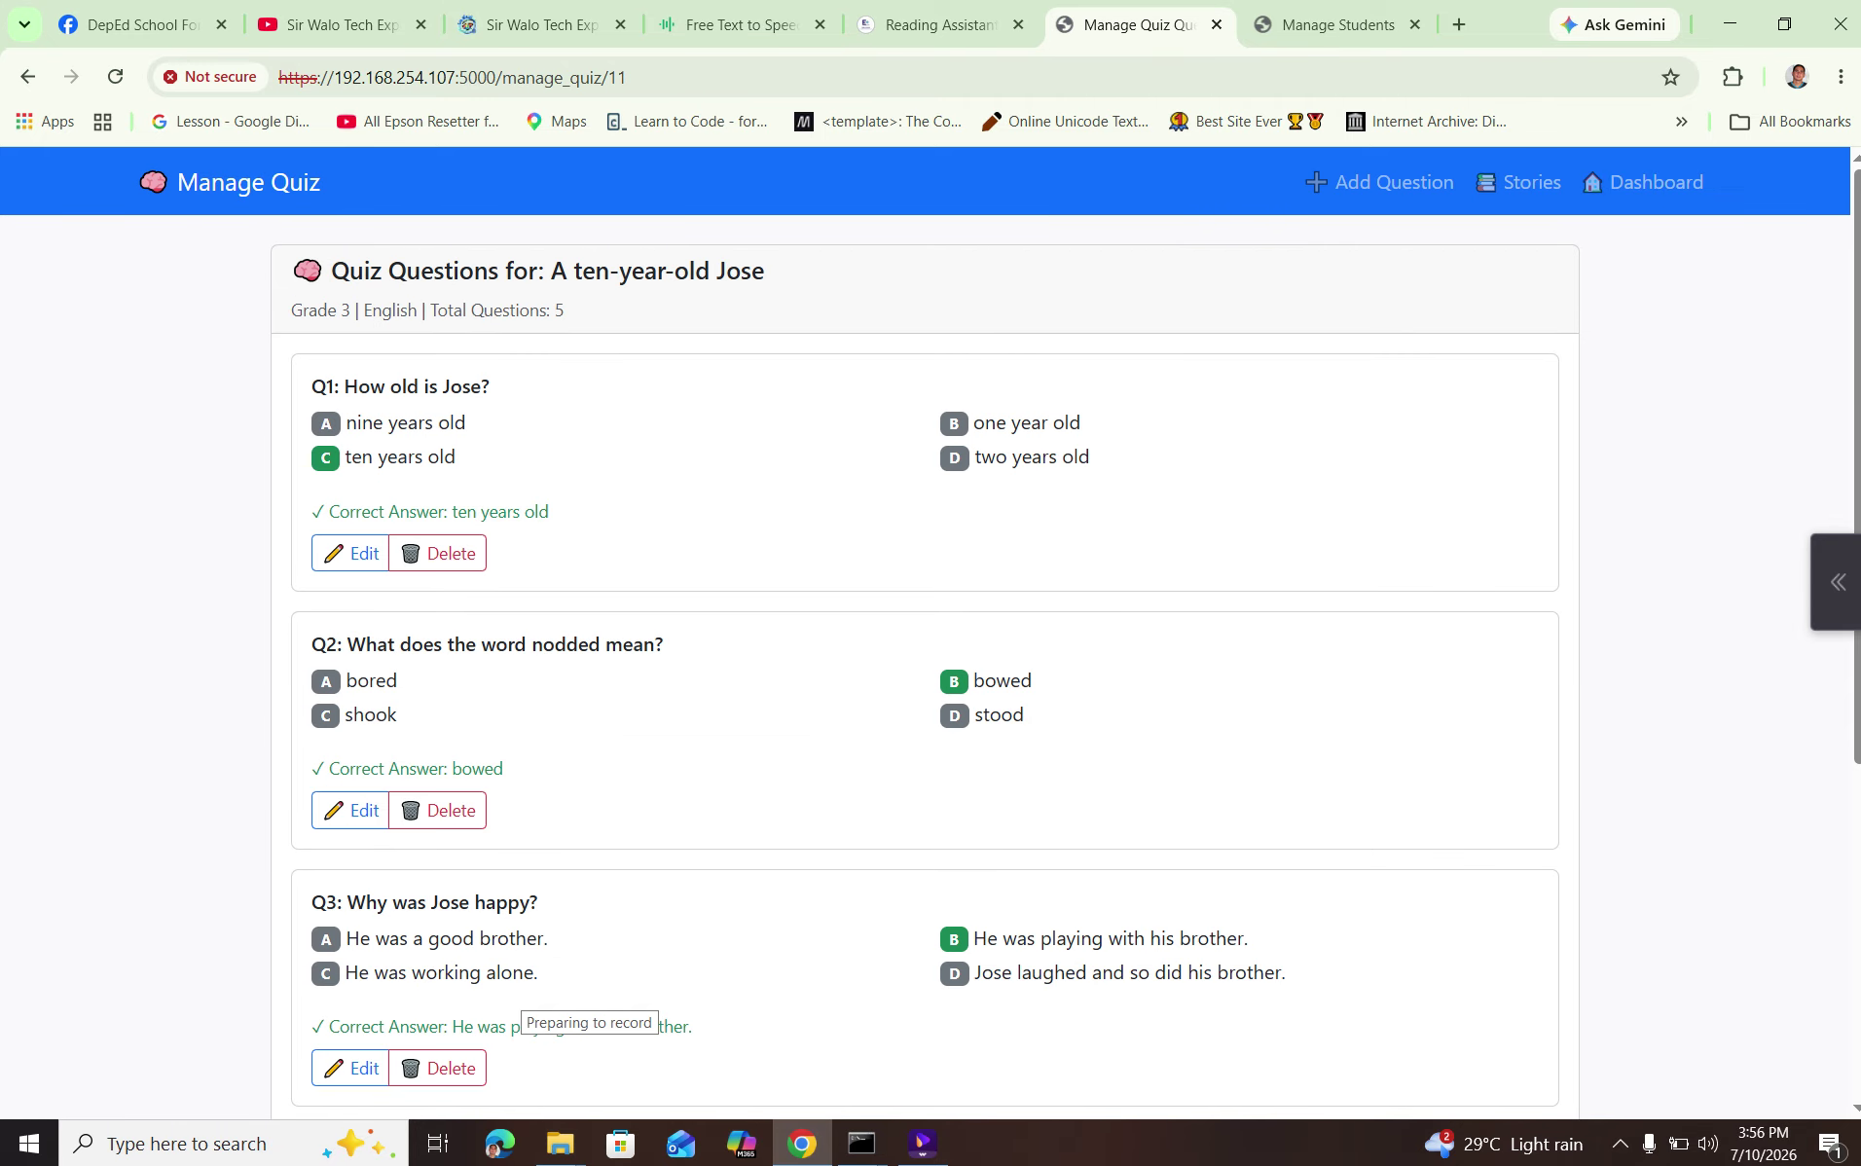
Step: Return to the dashboard, open the Filipino manual corrections page, and highlight the "ba high" example for the wrong word
click(1645, 182)
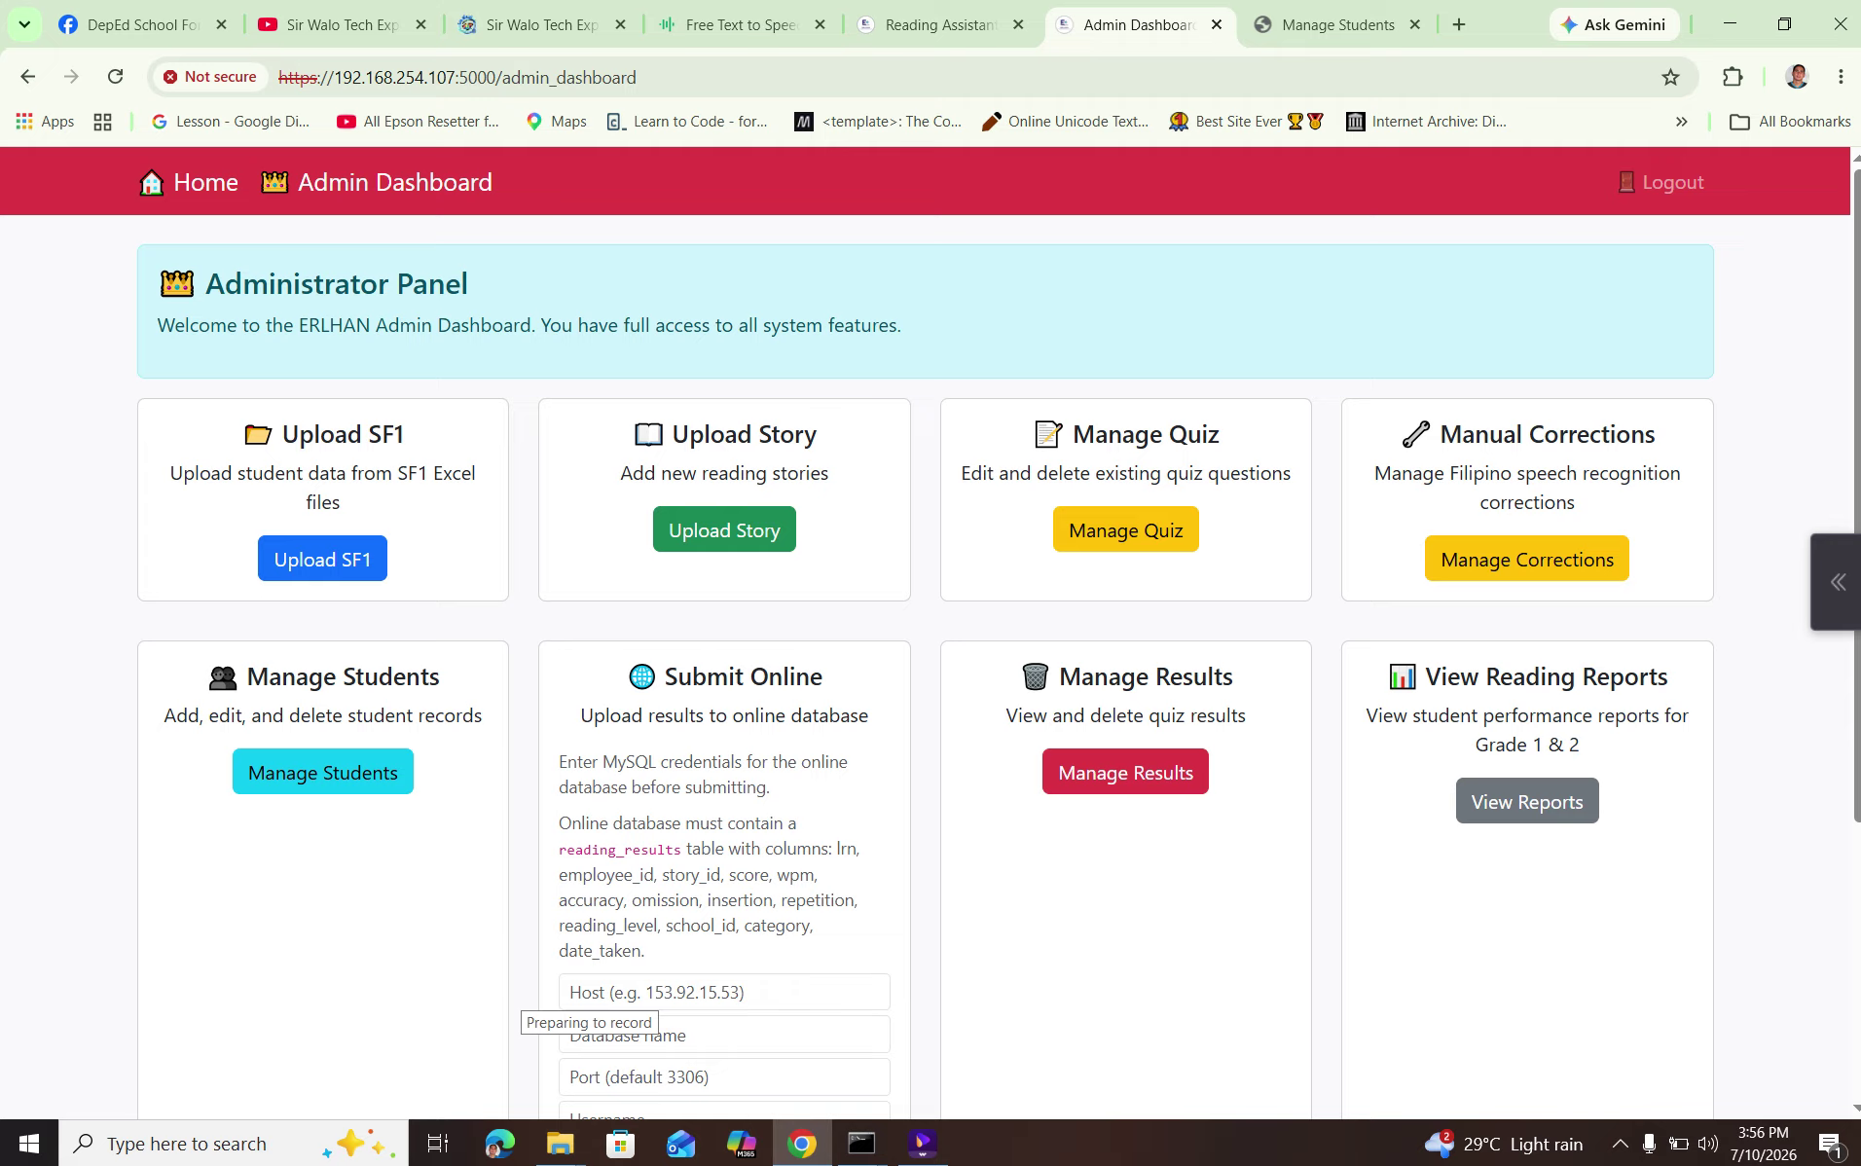
click(1526, 558)
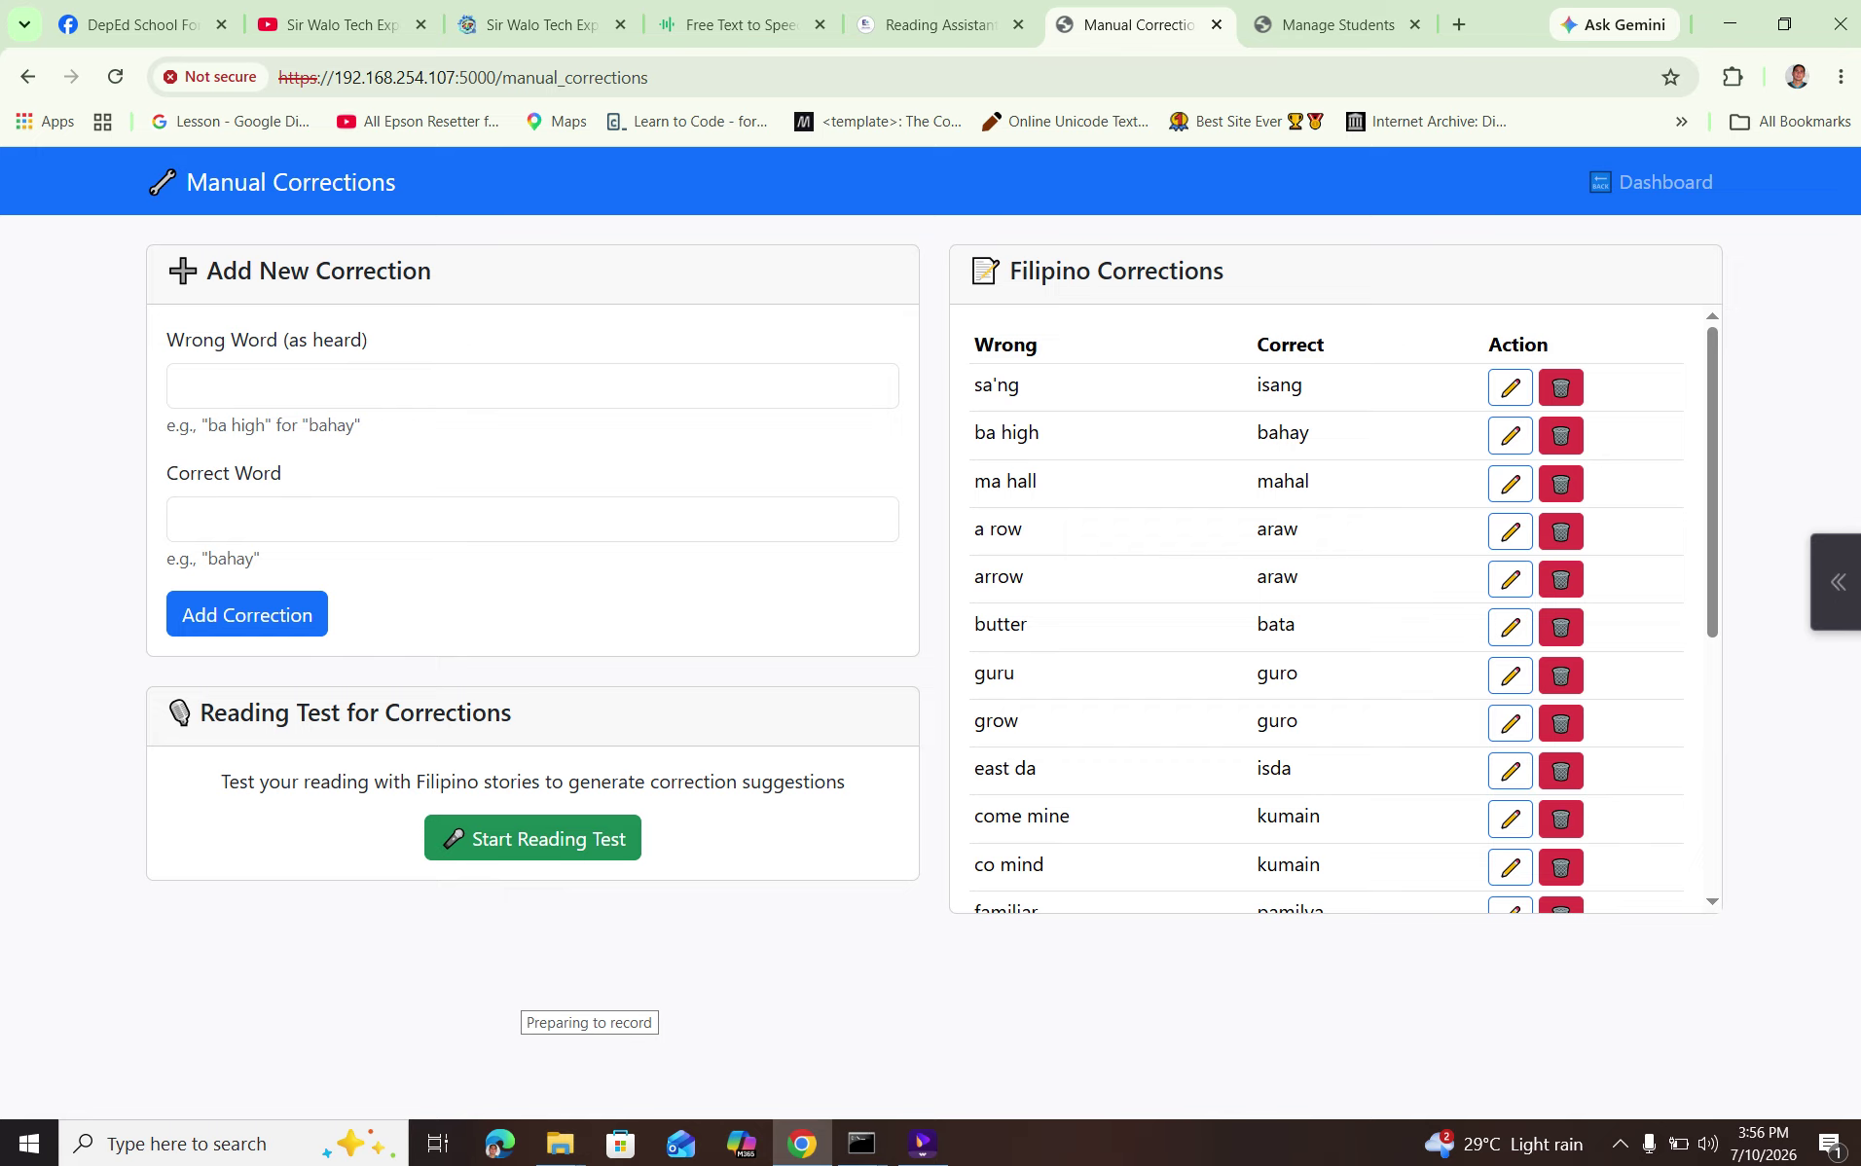
drag(206, 426, 265, 425)
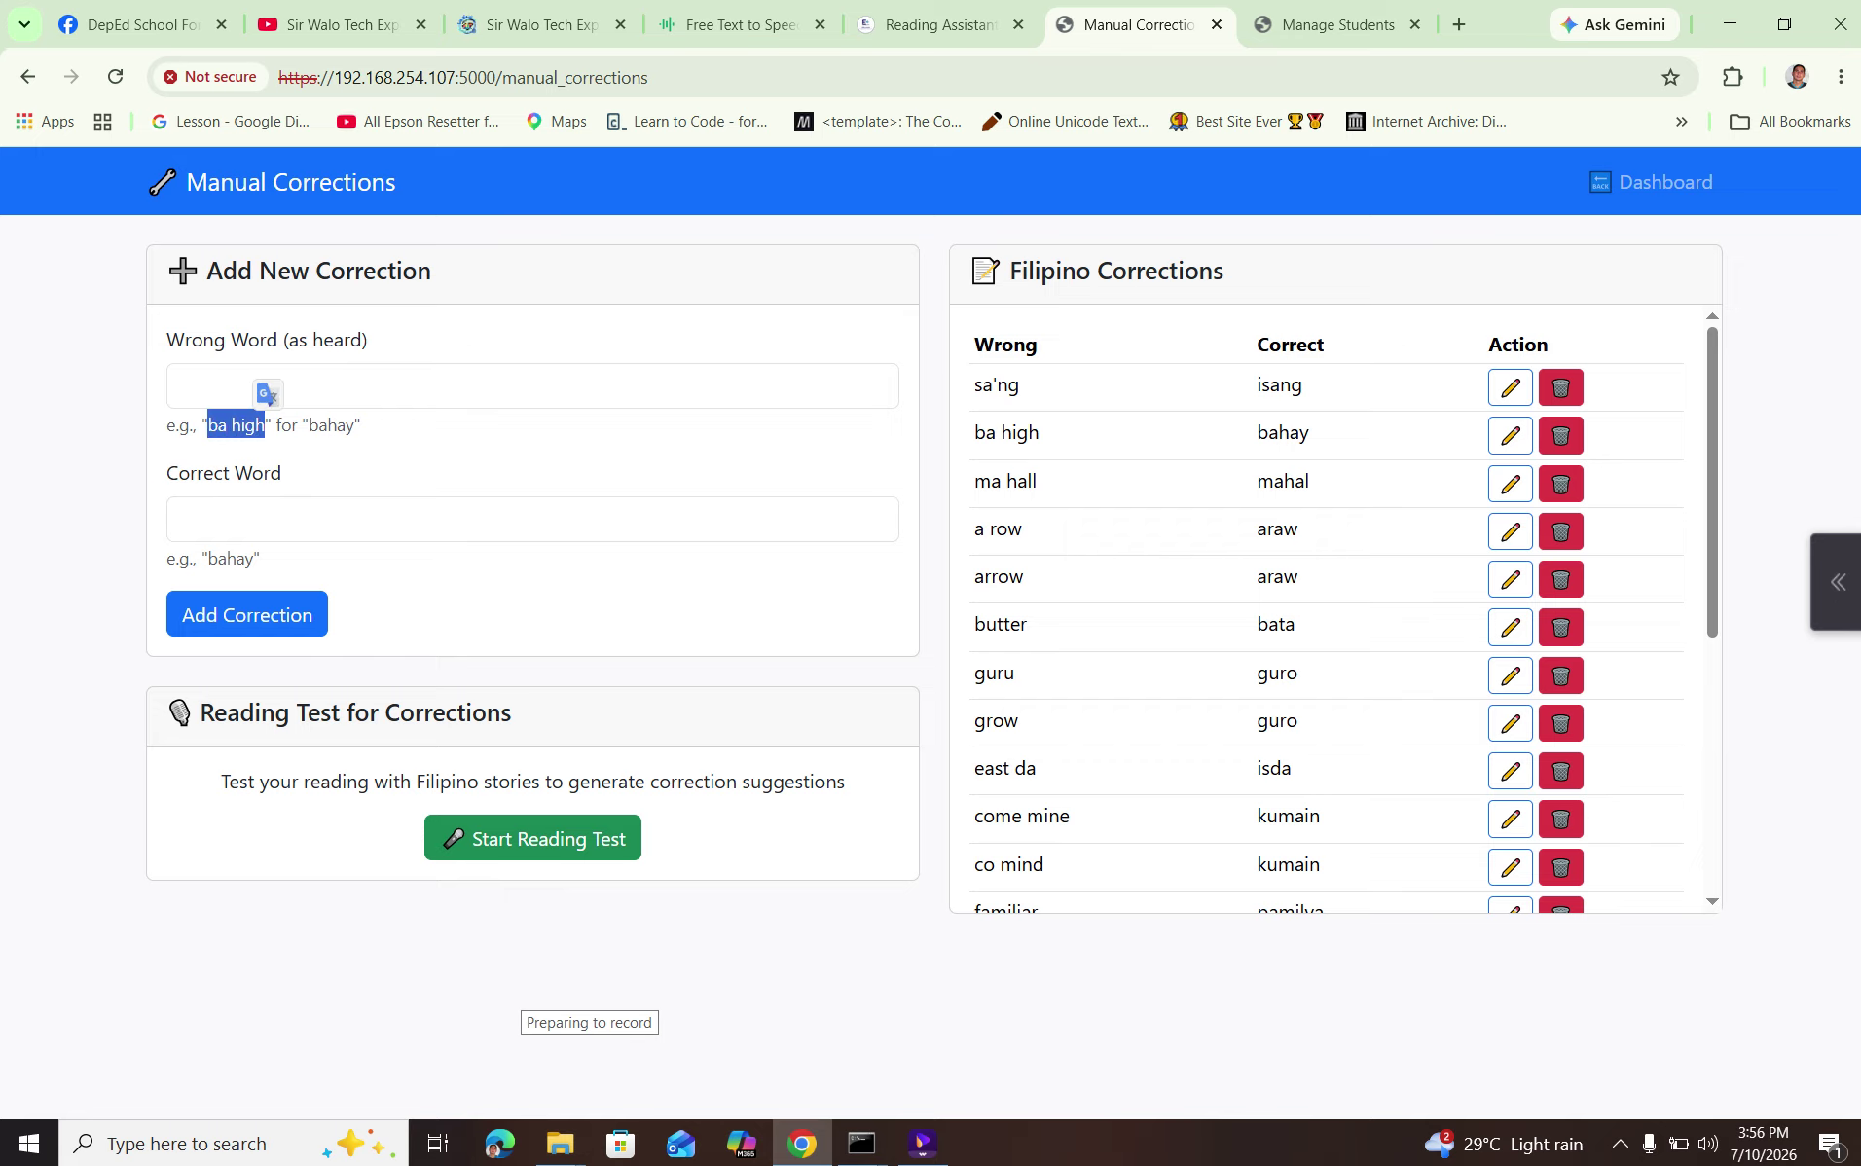
Step: Examine the wrong and correct word fields, then highlight the "na tuyo" entry in the Filipino corrections list
click(182, 385)
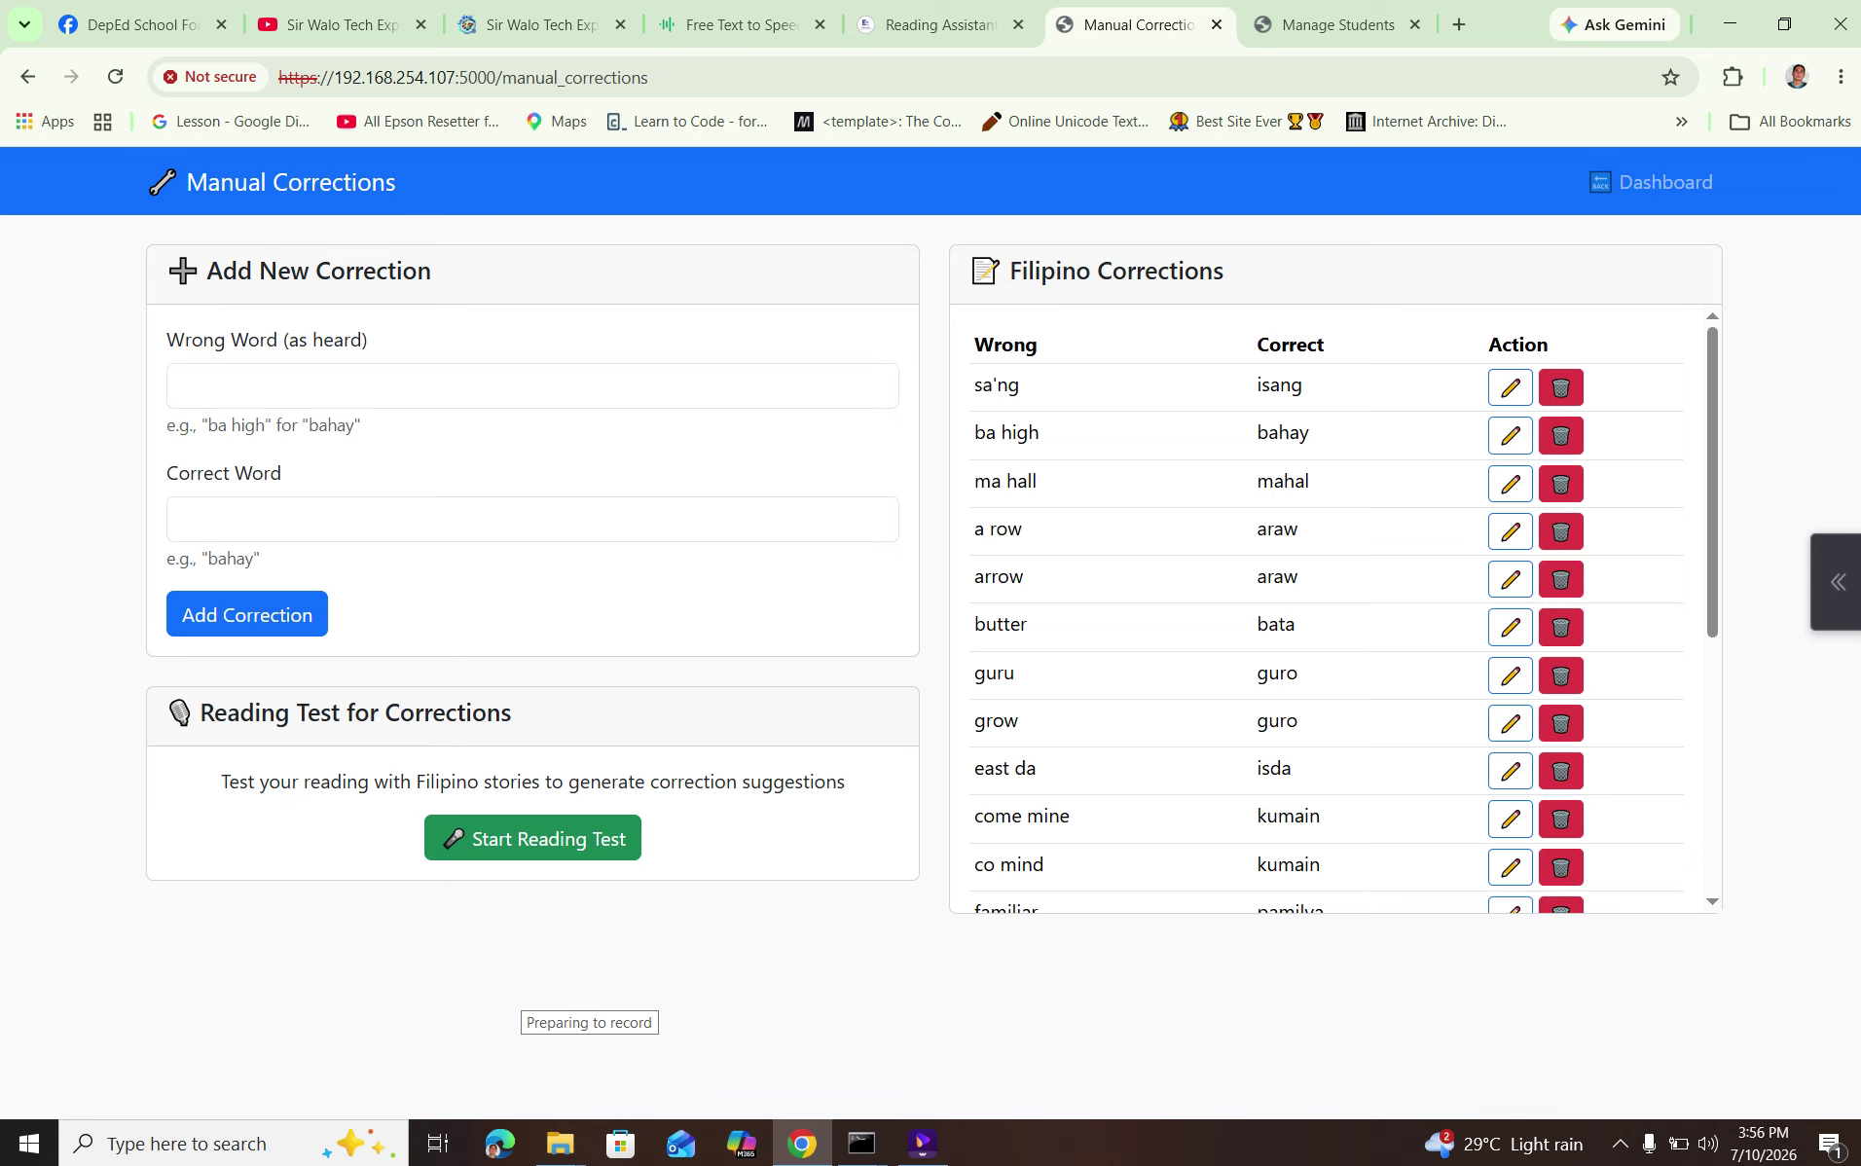
double_click(333, 425)
key(Tab)
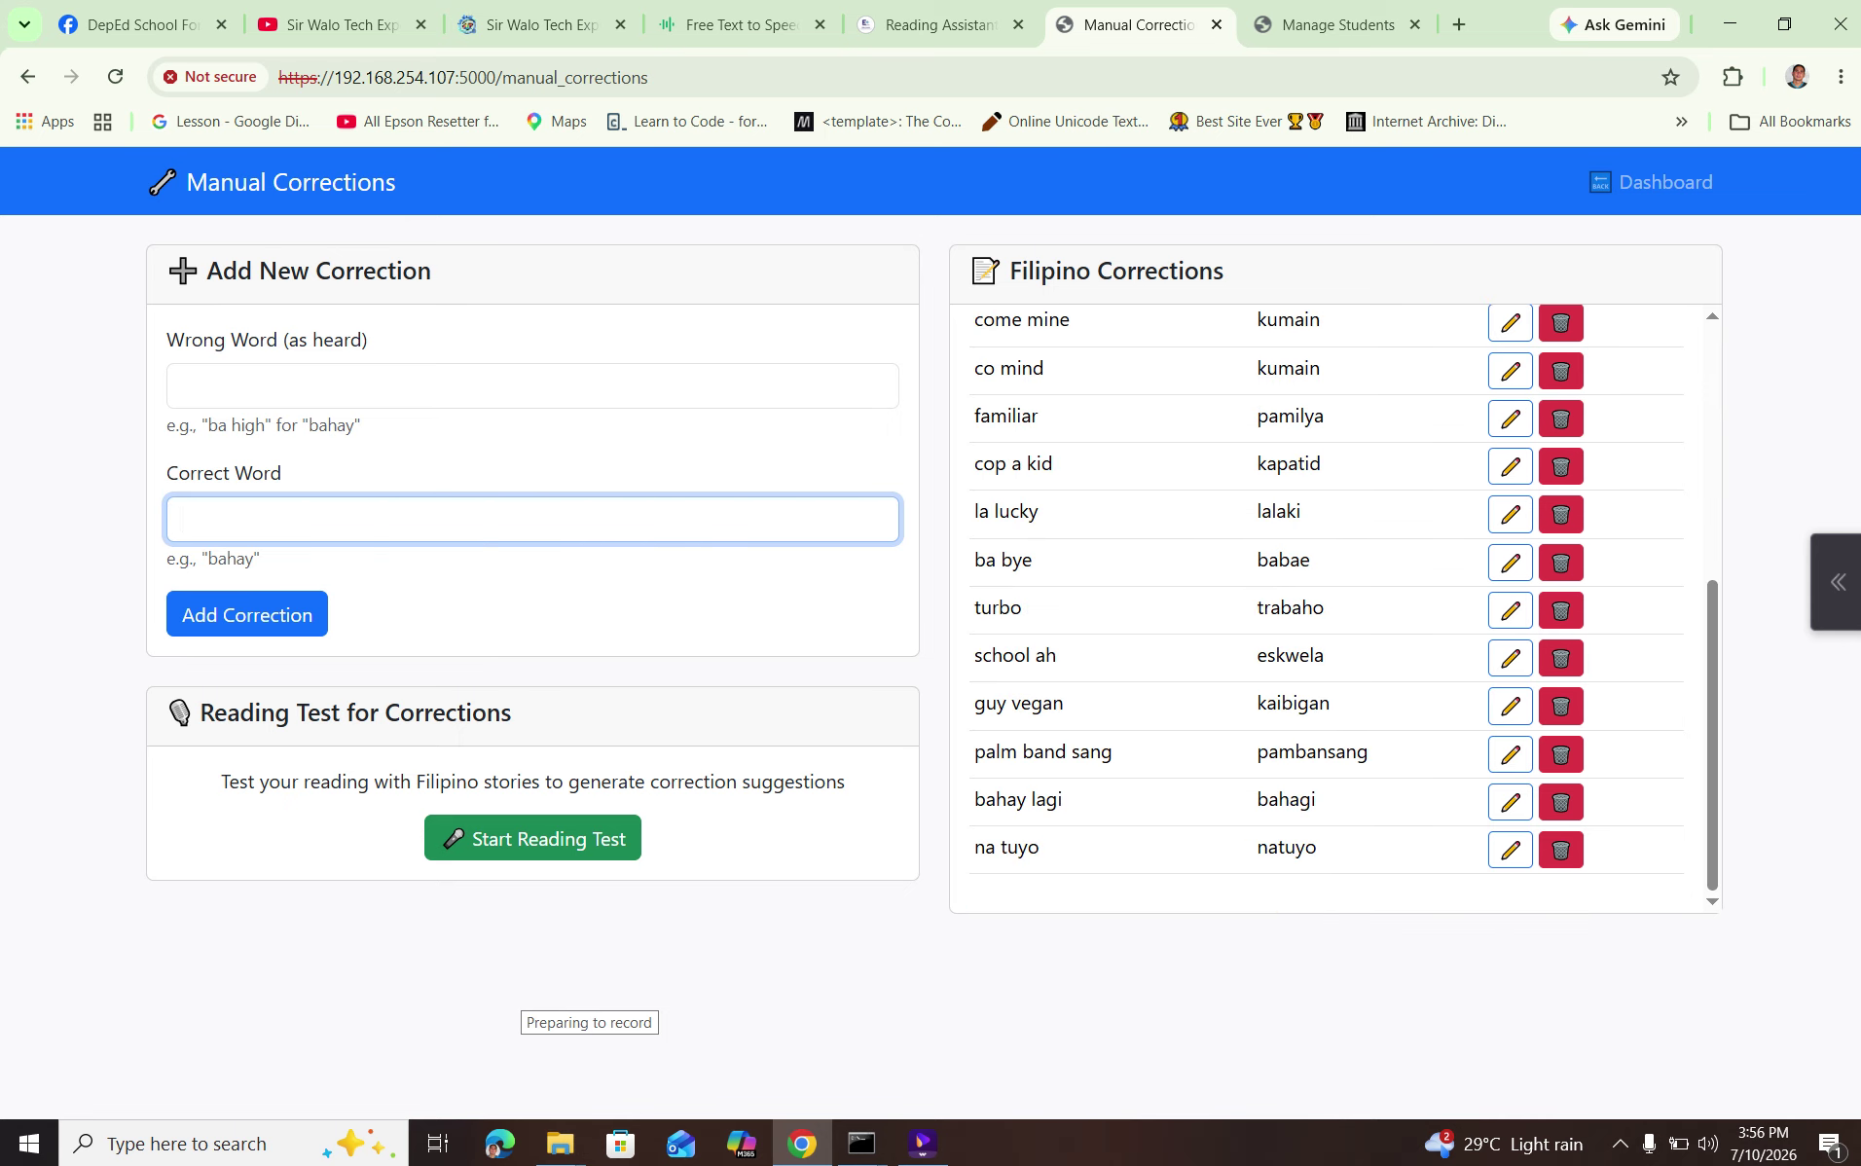
drag(974, 847, 1039, 848)
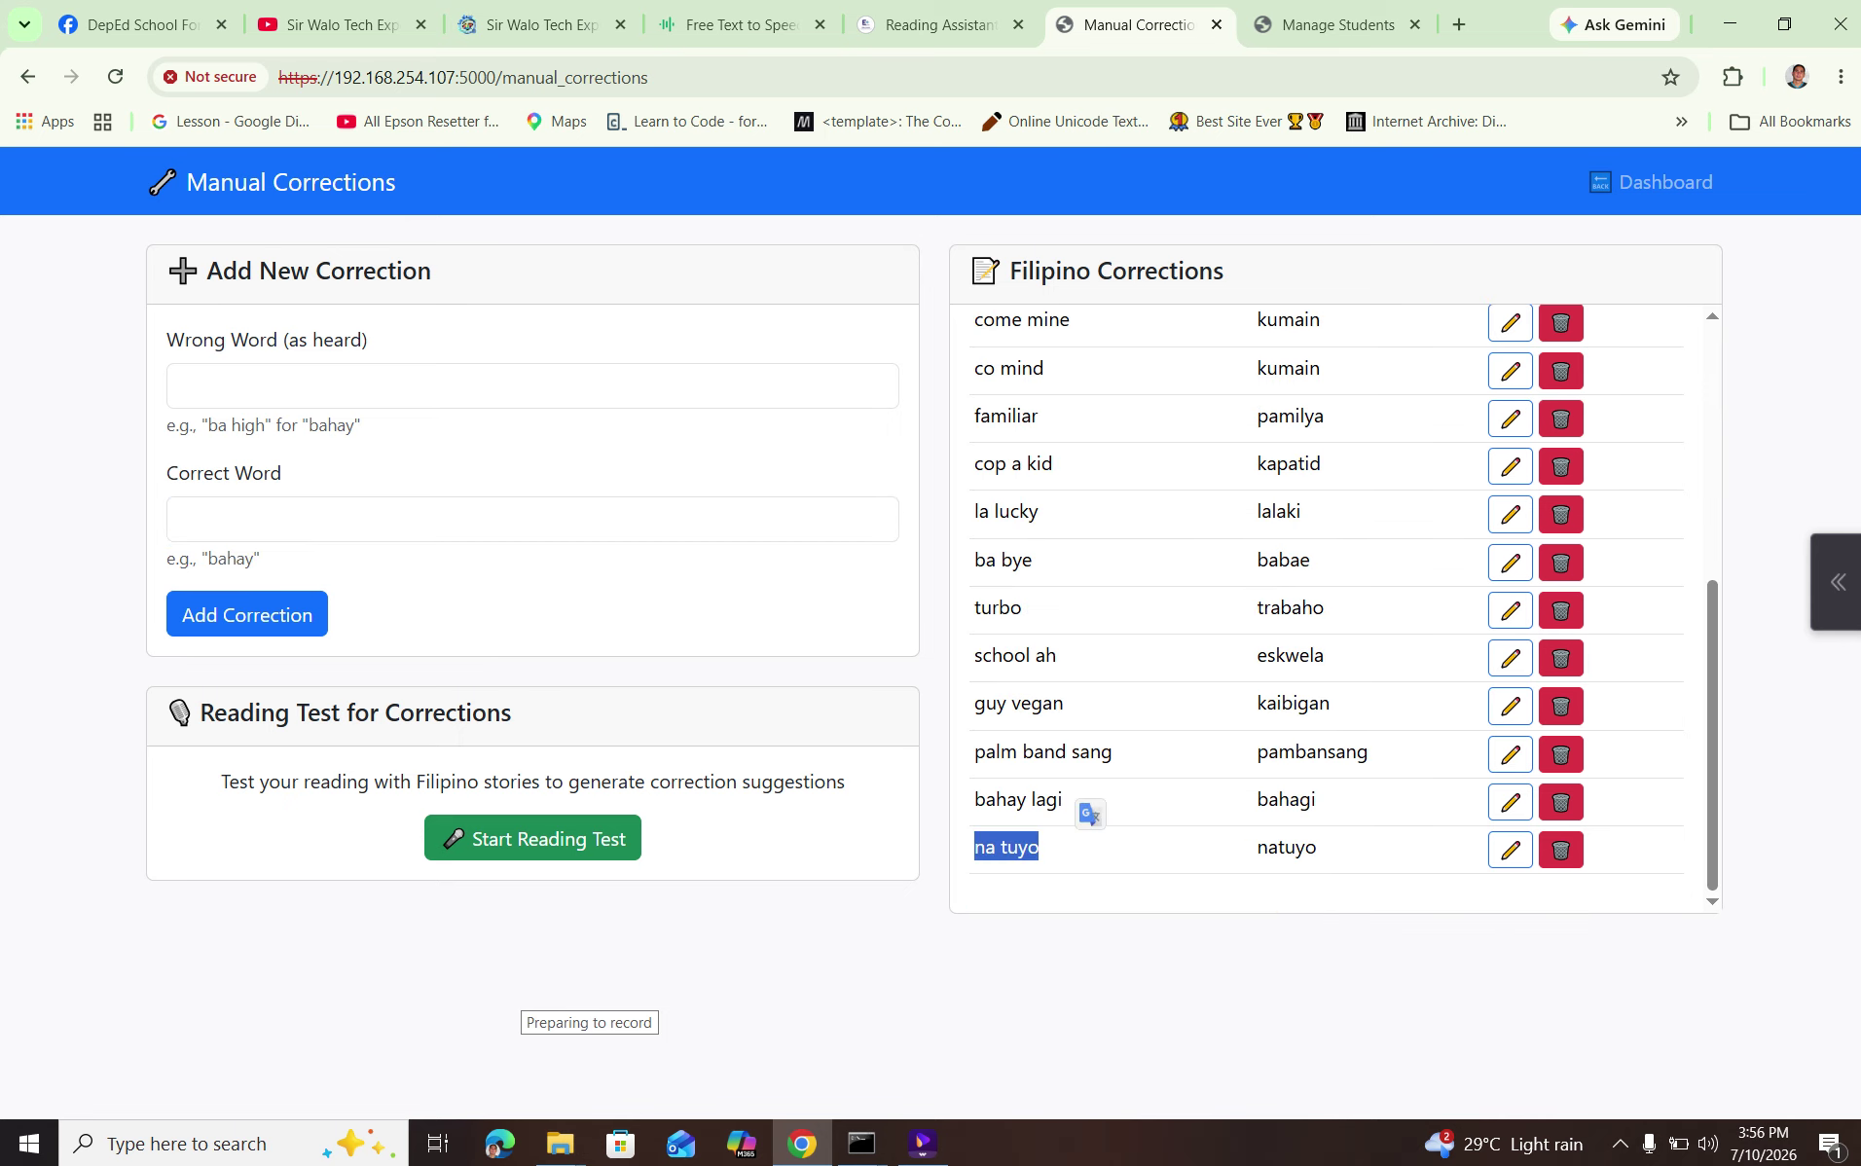
click(1040, 848)
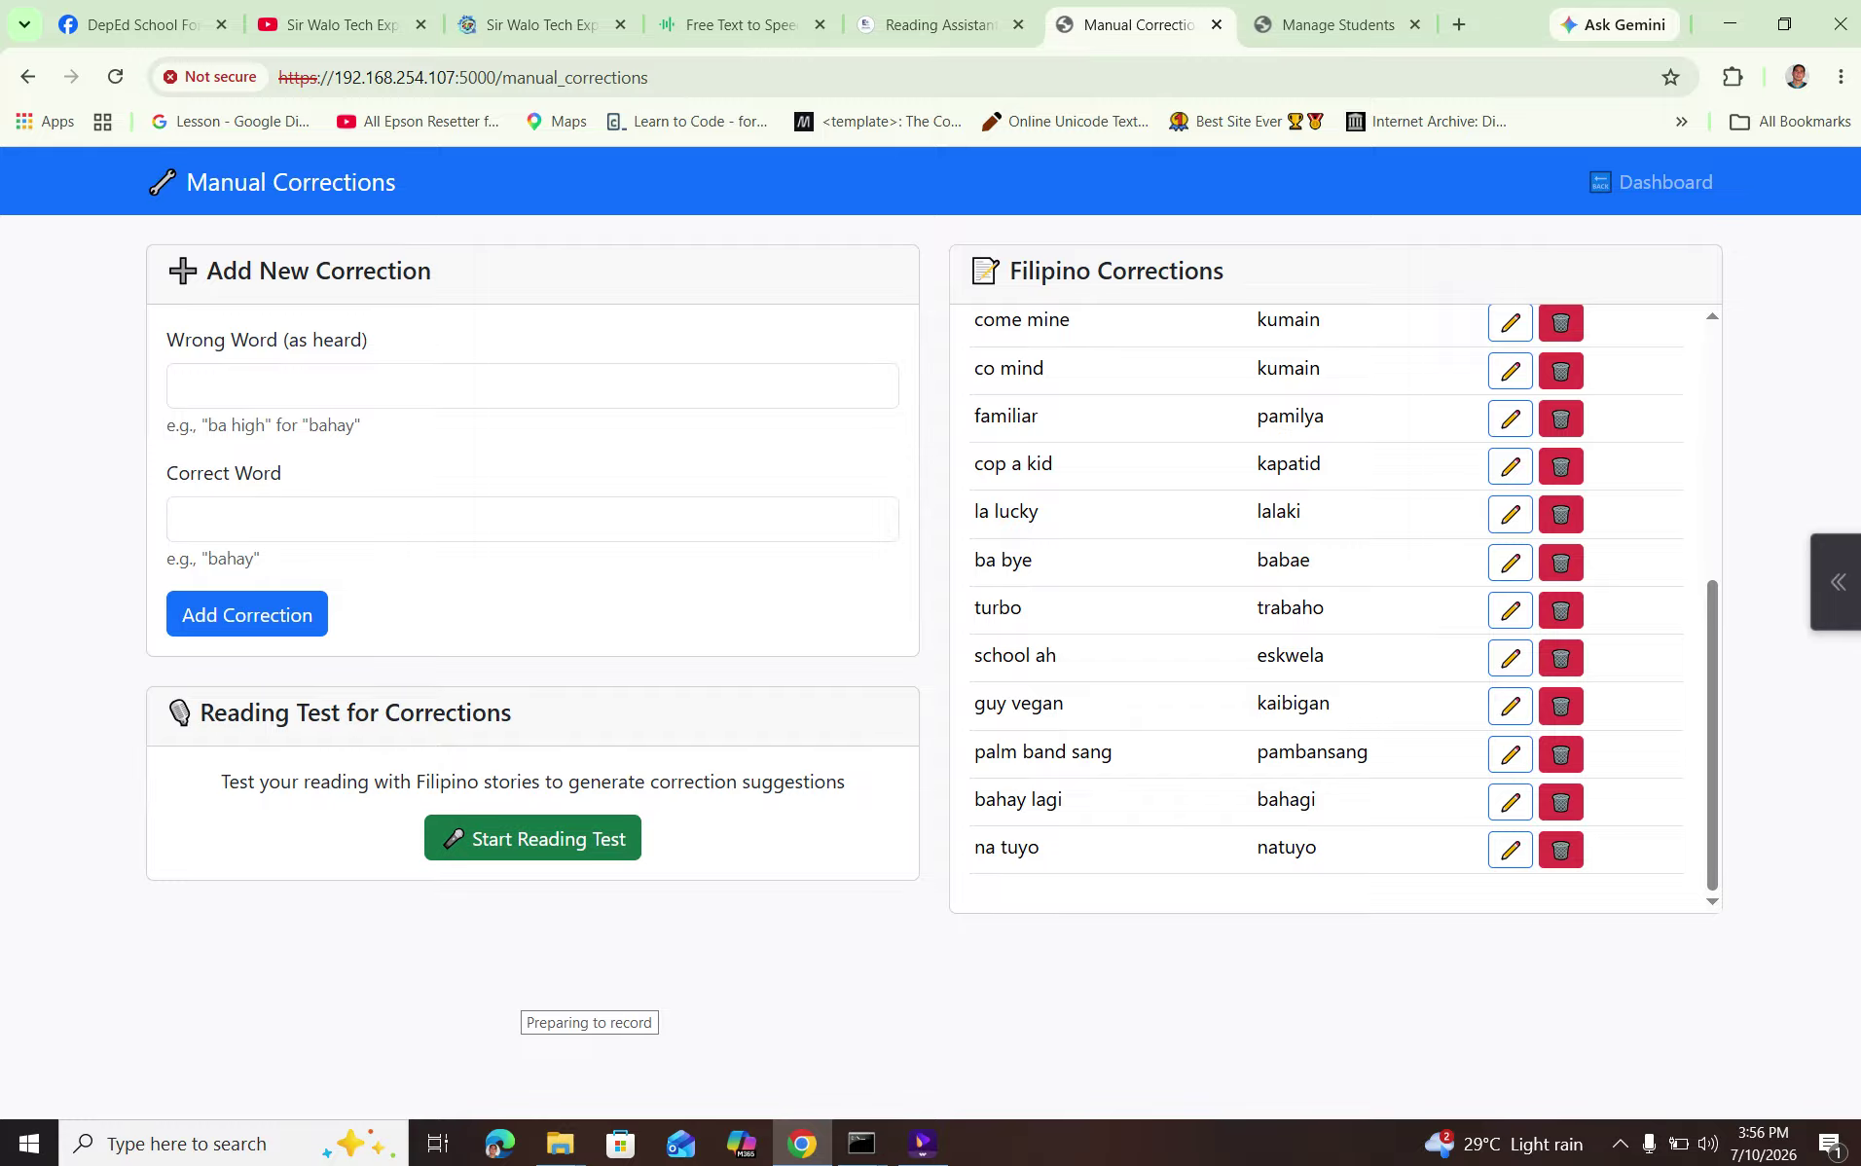
Step: Return to the dashboard and open the student management page to look over the student list
click(1652, 182)
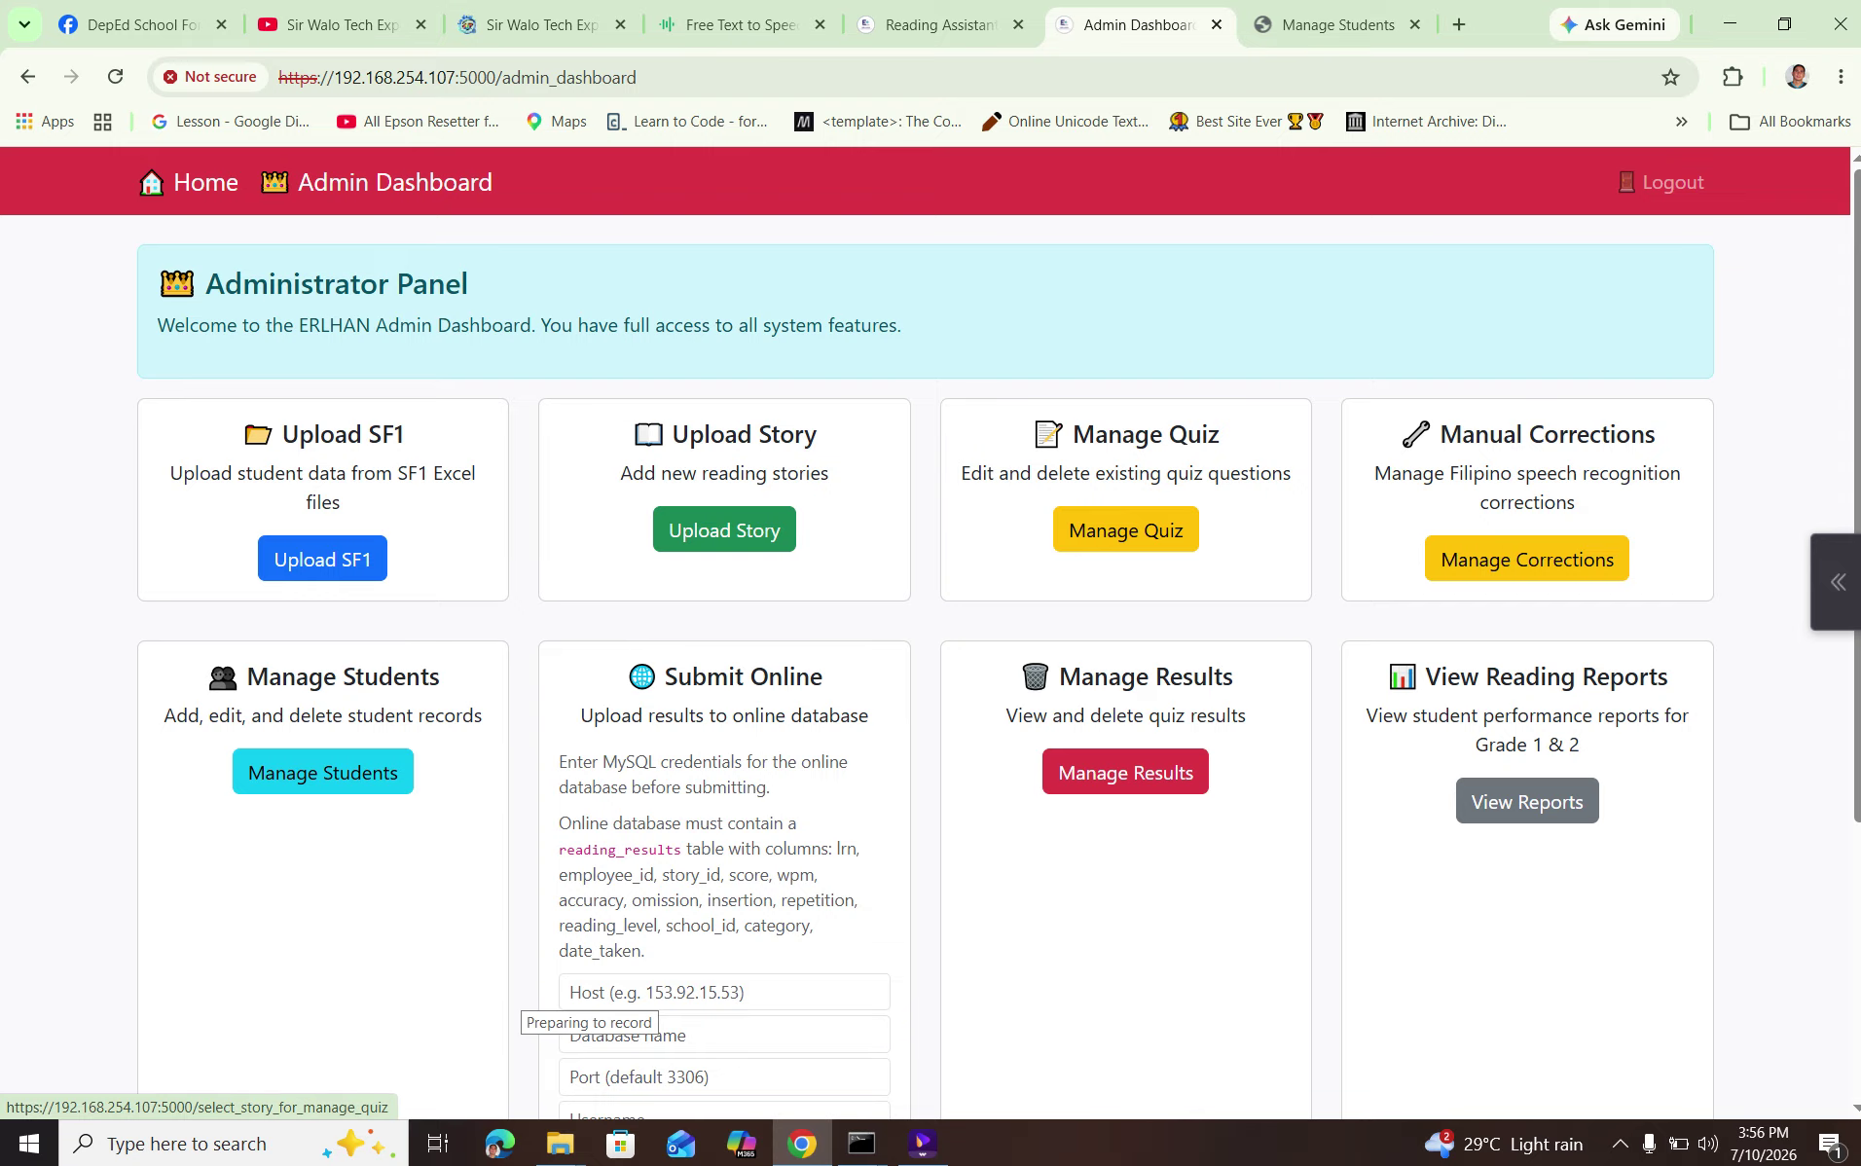
click(323, 771)
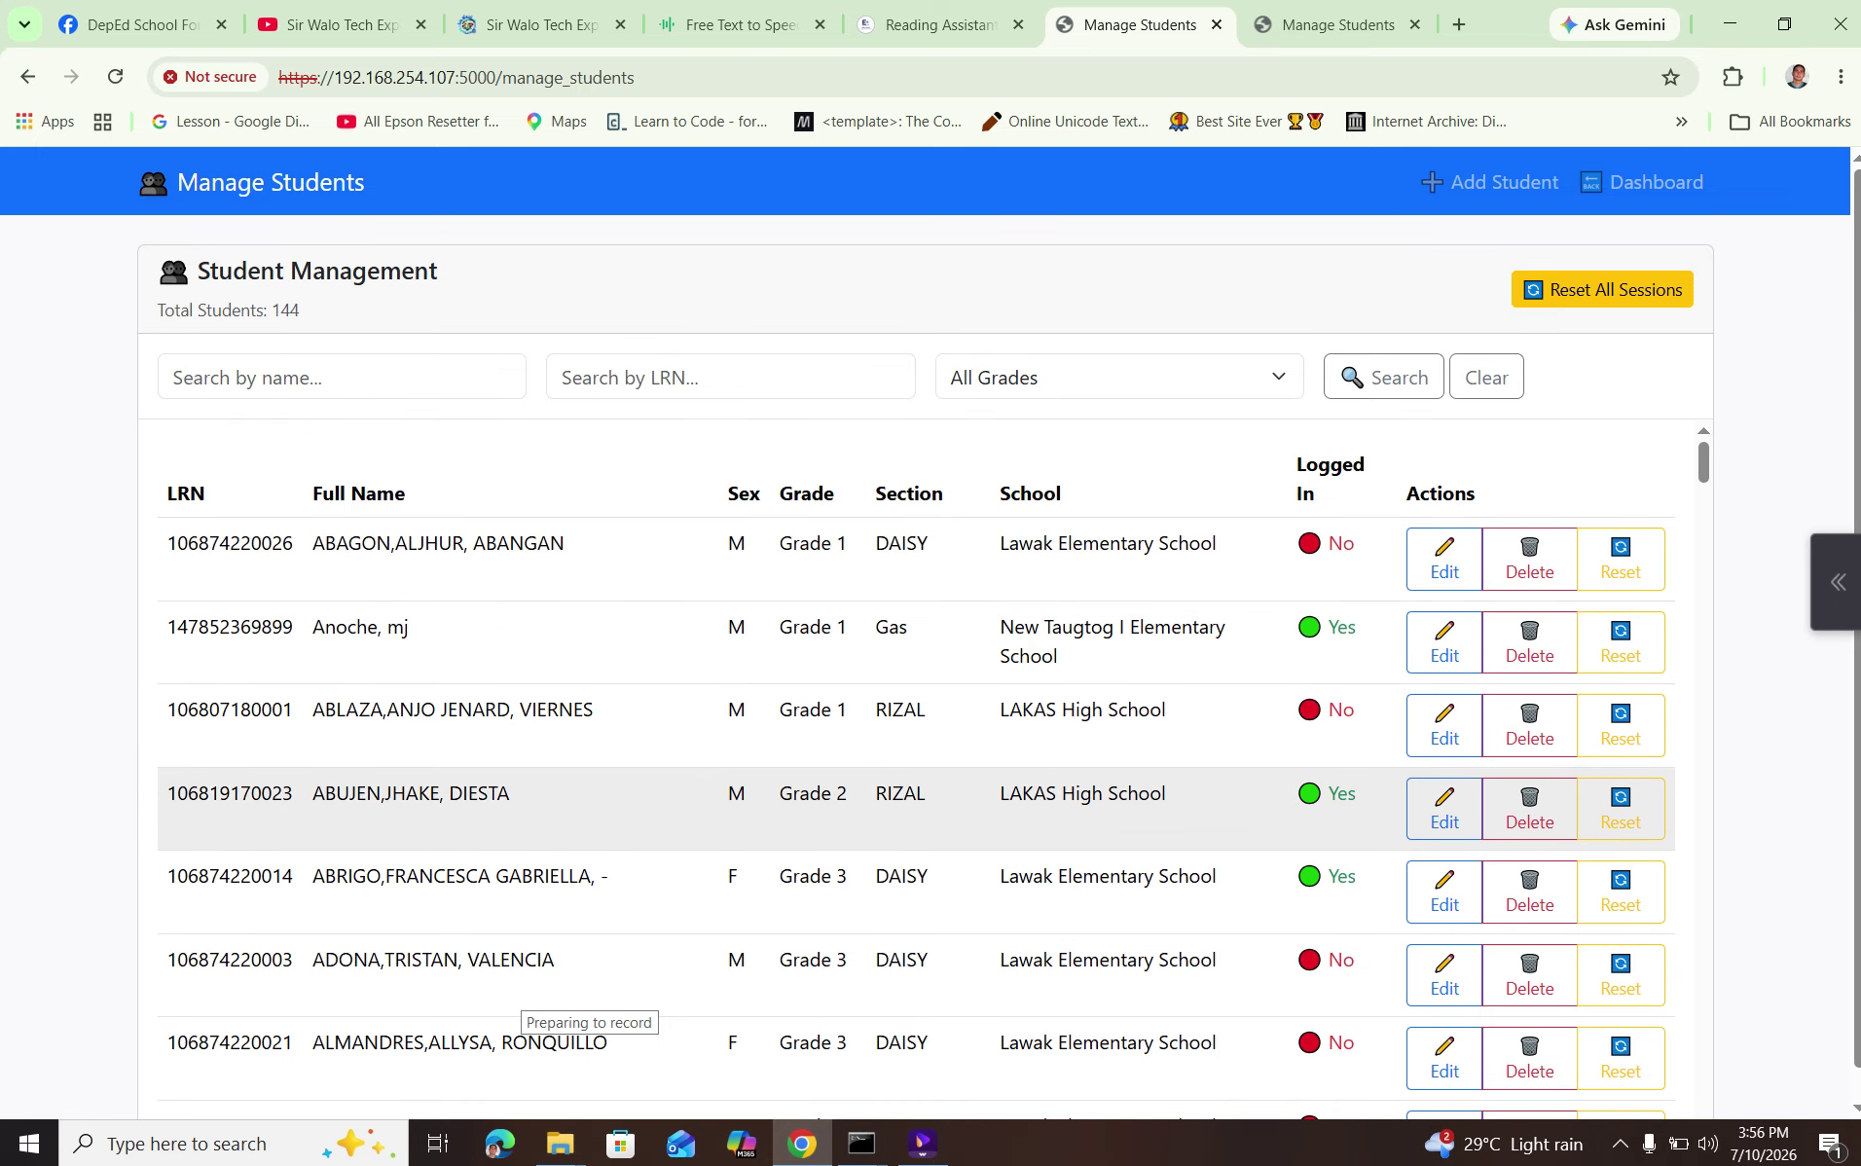
scroll(915, 852, down, 1)
scroll(915, 642, up, 1)
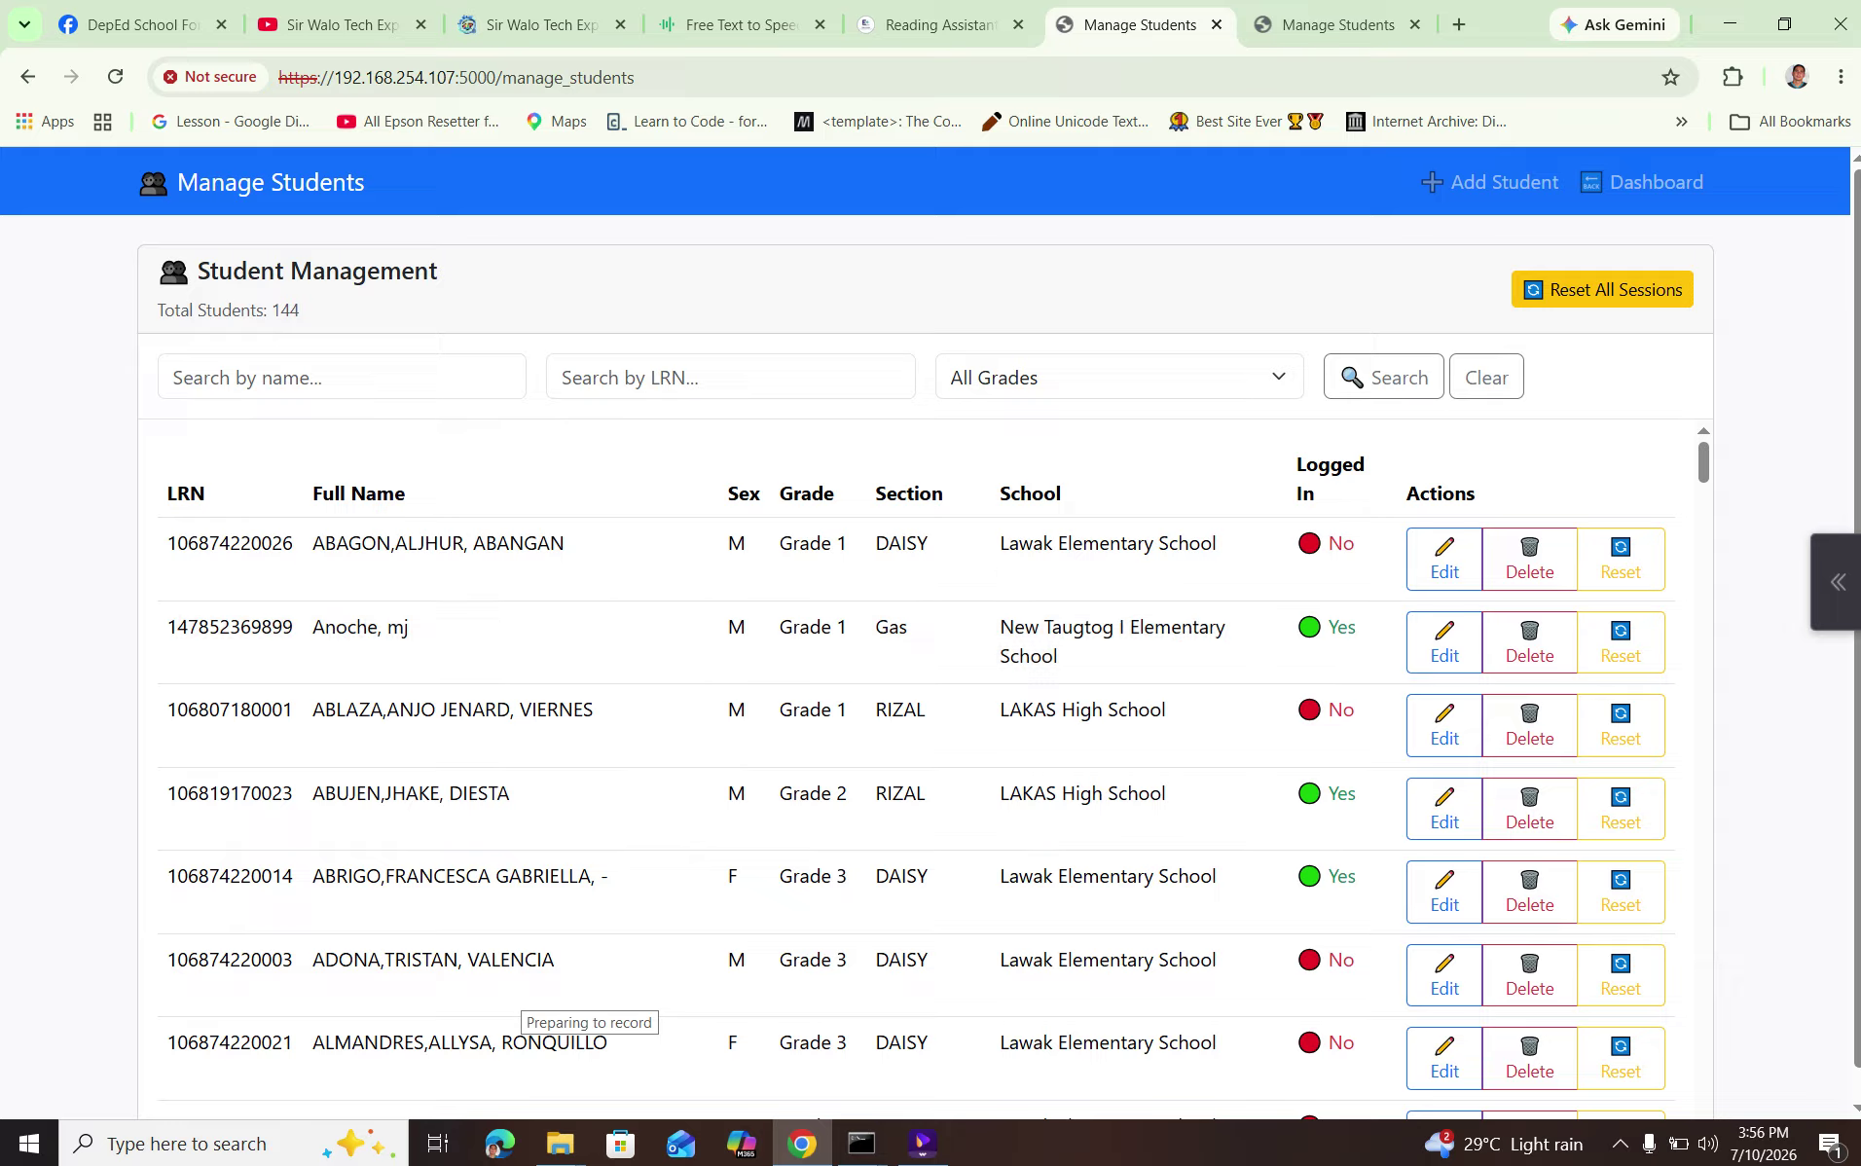
Step: Return to the dashboard and examine the Submit Online section's host, database name and port fields
click(1655, 182)
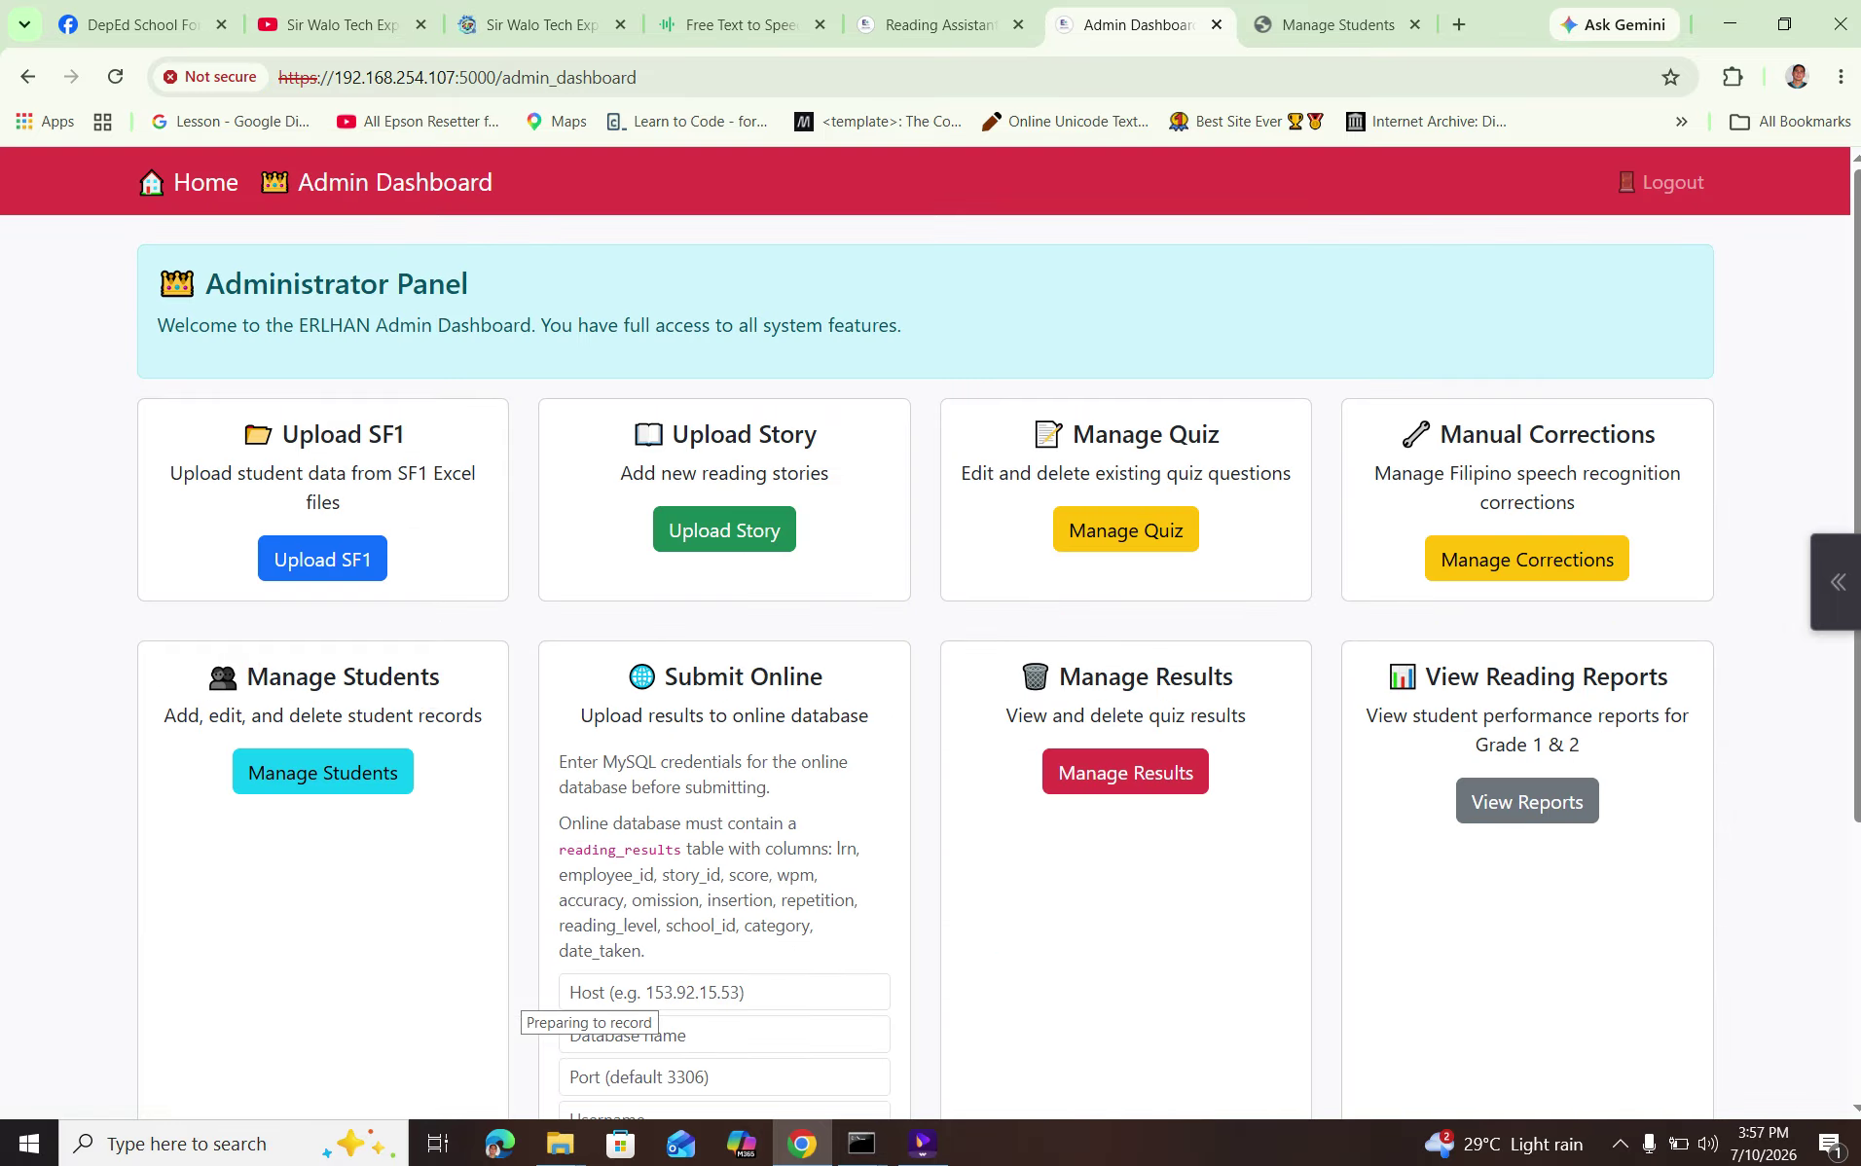
scroll(1655, 584, down, 5)
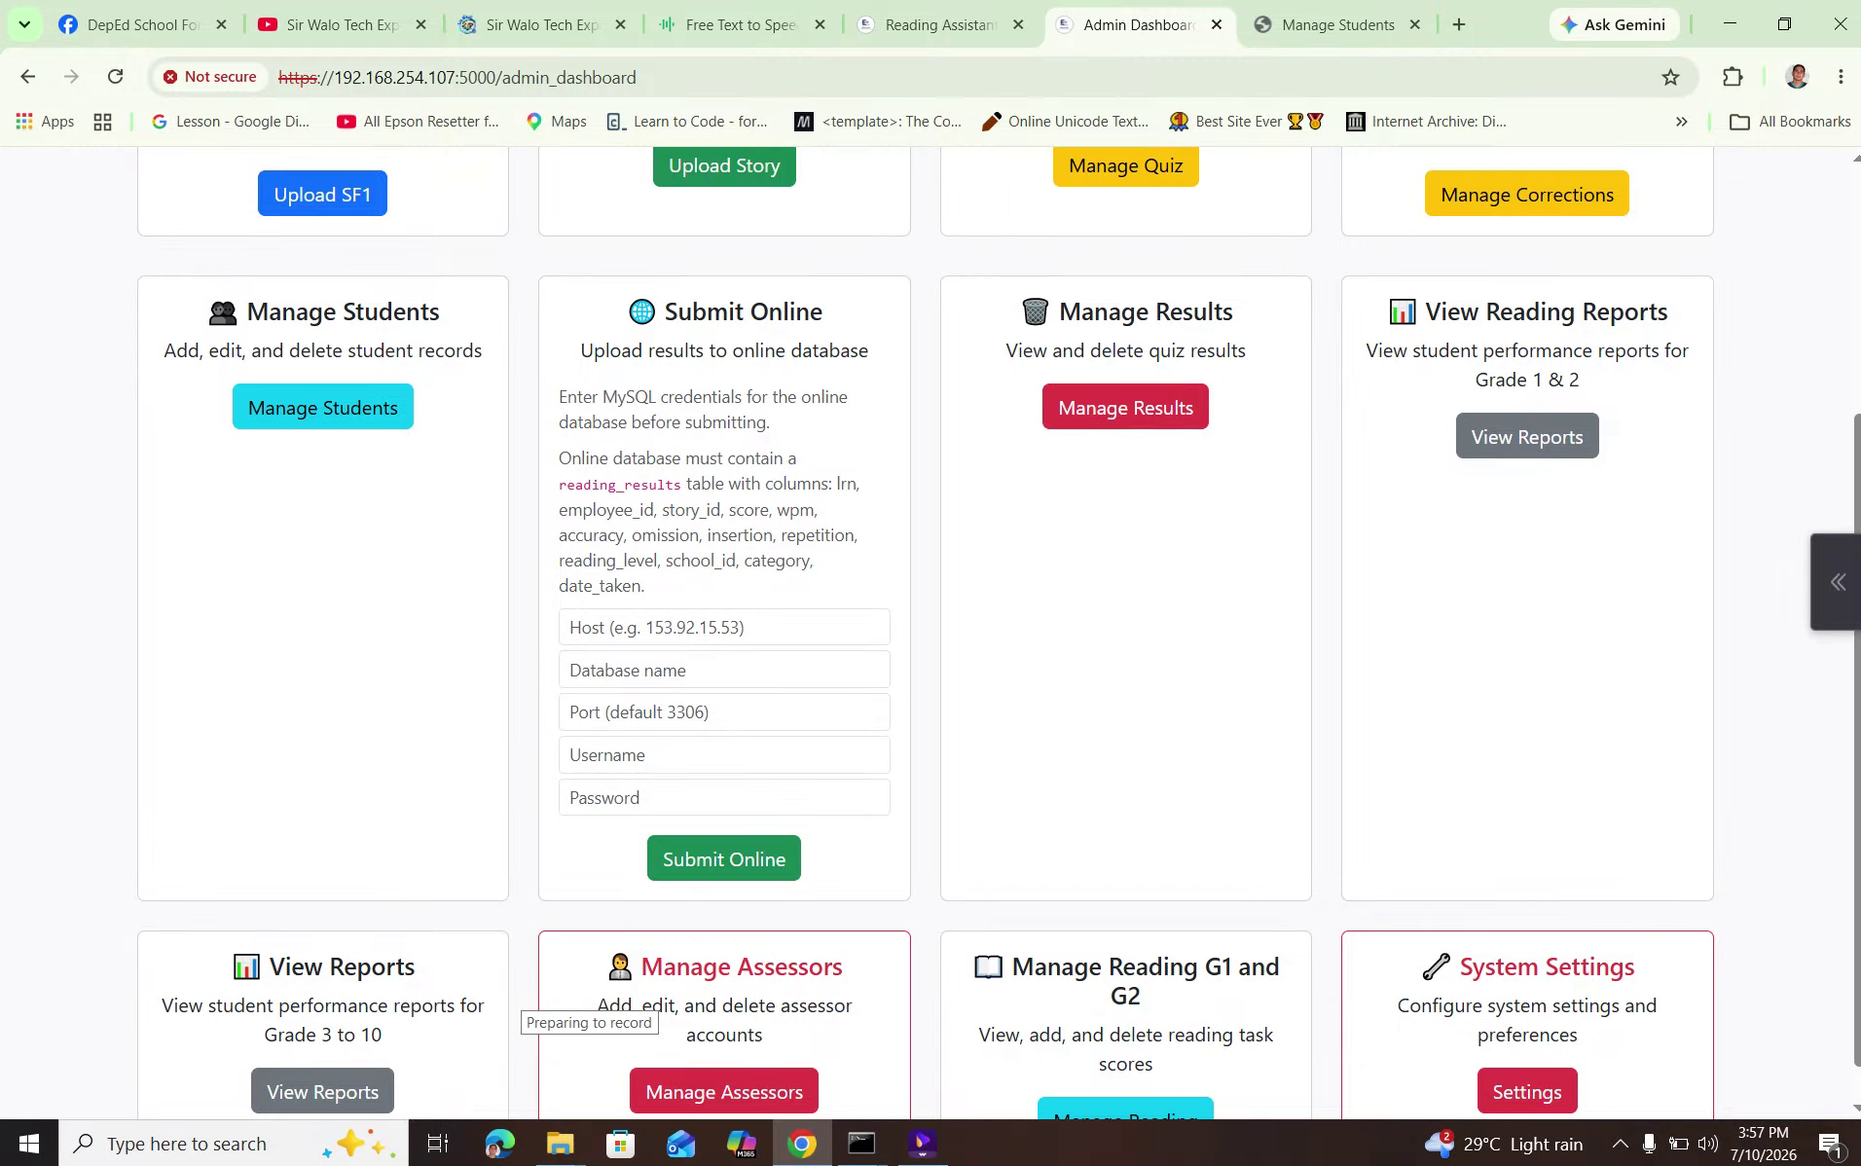
double_click(845, 483)
click(724, 627)
key(Tab)
key(Tab)
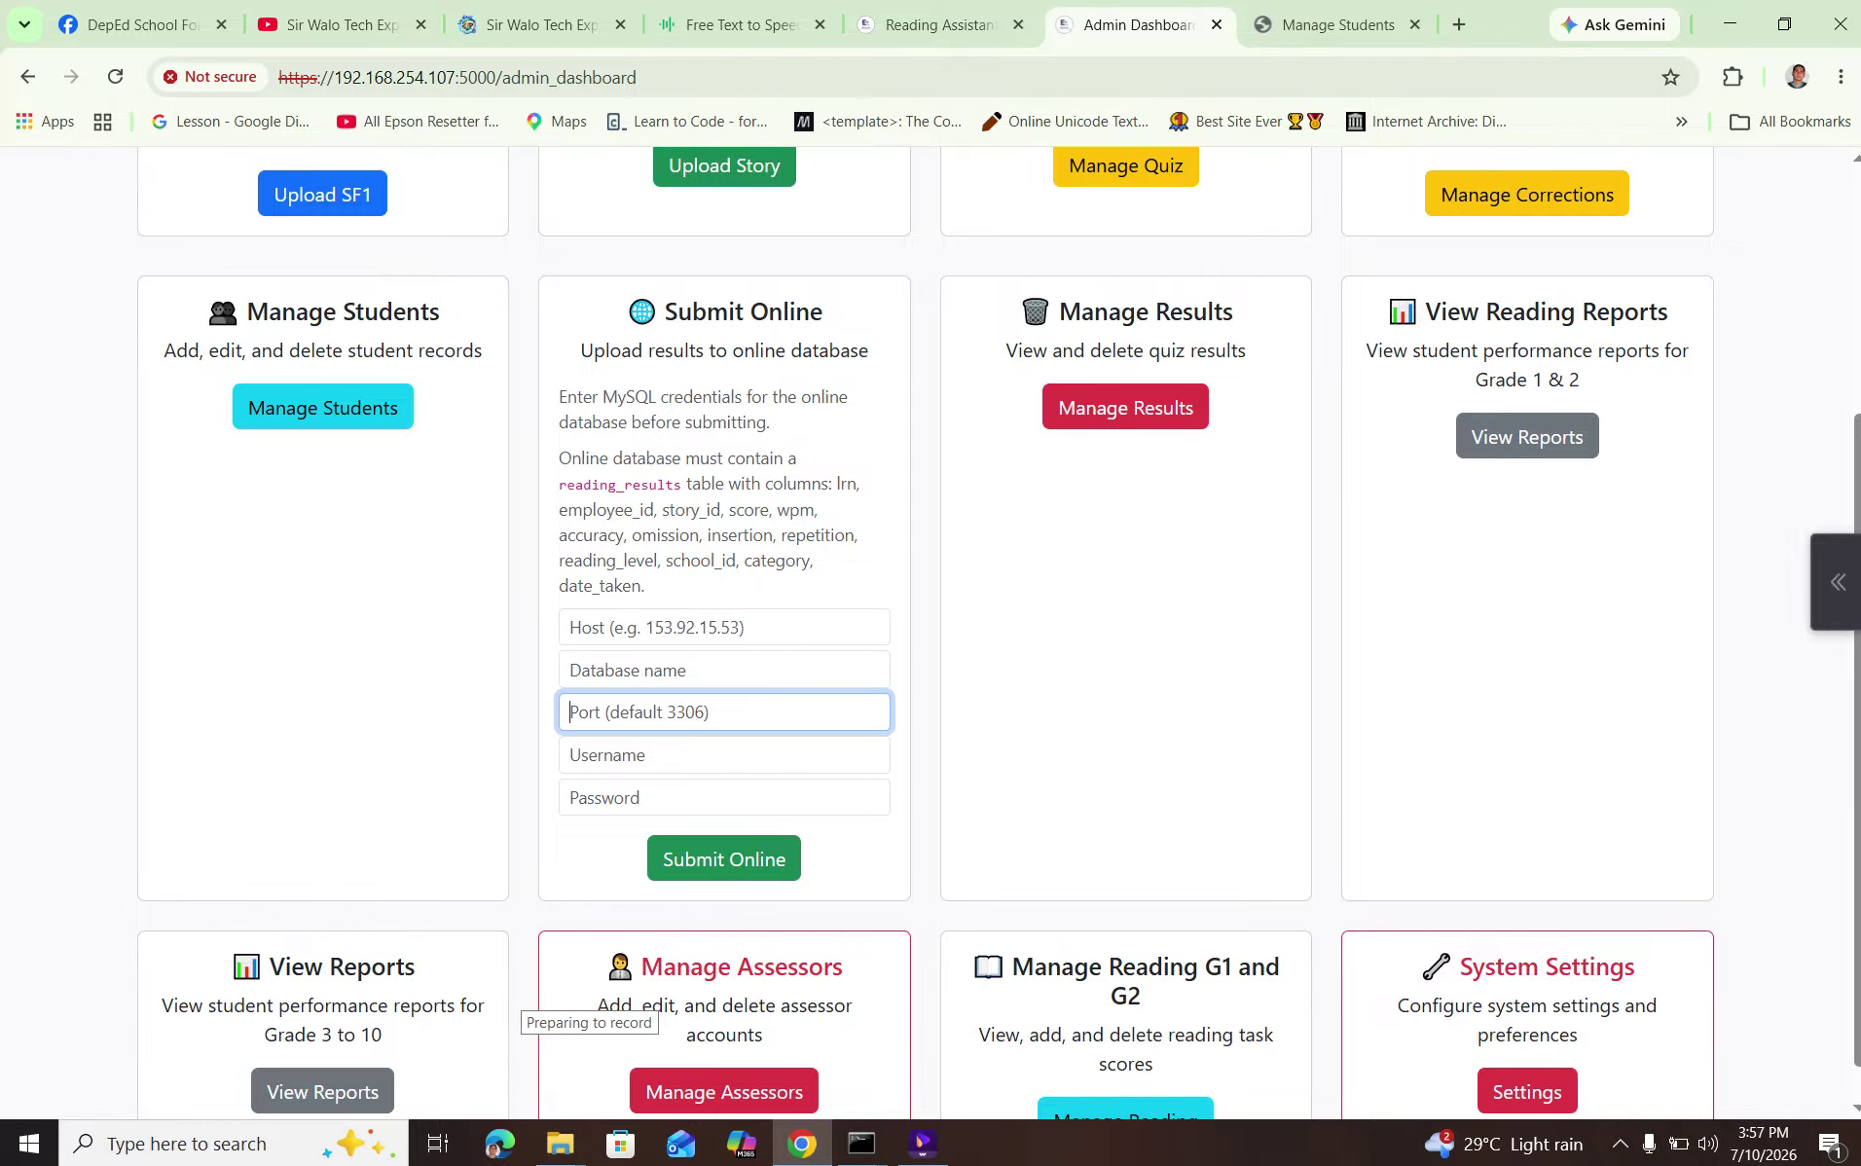
scroll(930, 632, up, 4)
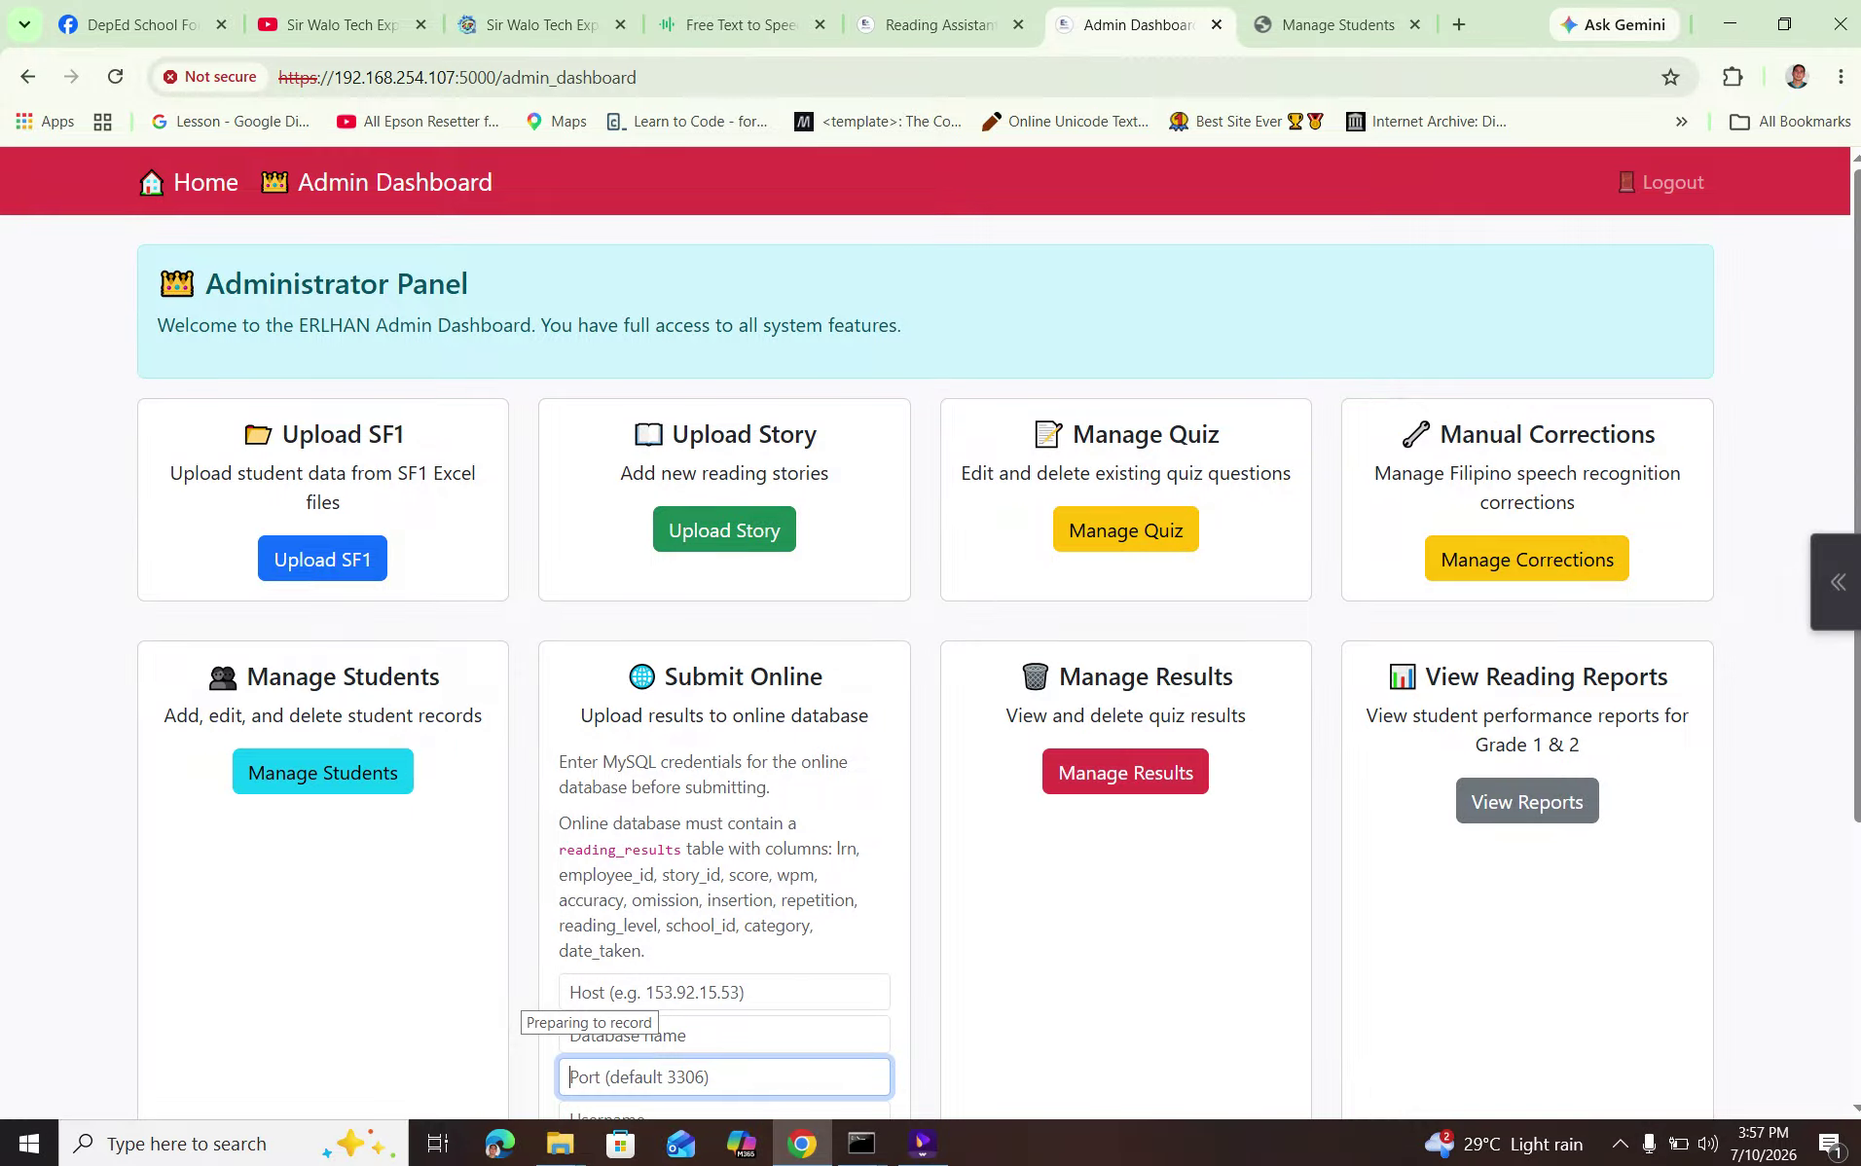
Step: Open the quiz results management page and look through the assessment records
scroll(930, 633, down, 4)
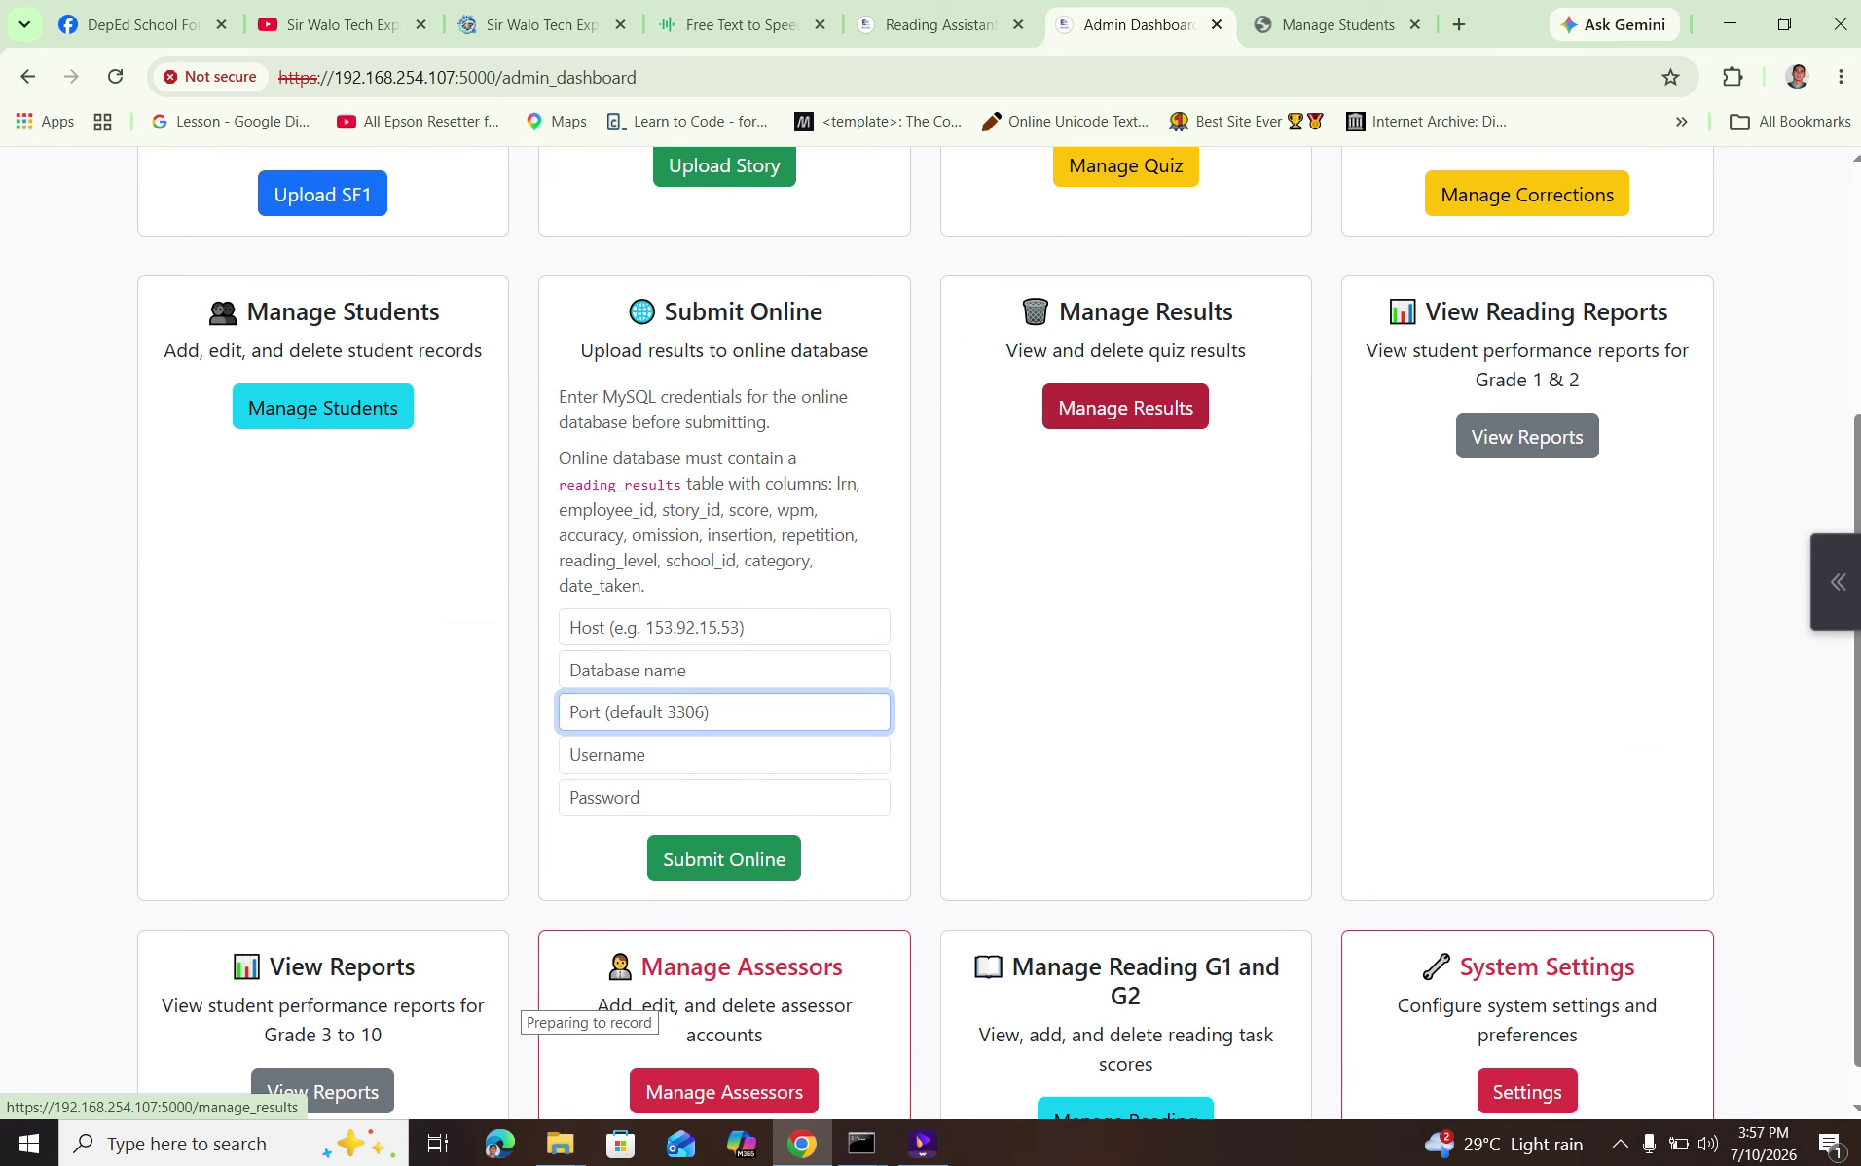
click(1126, 407)
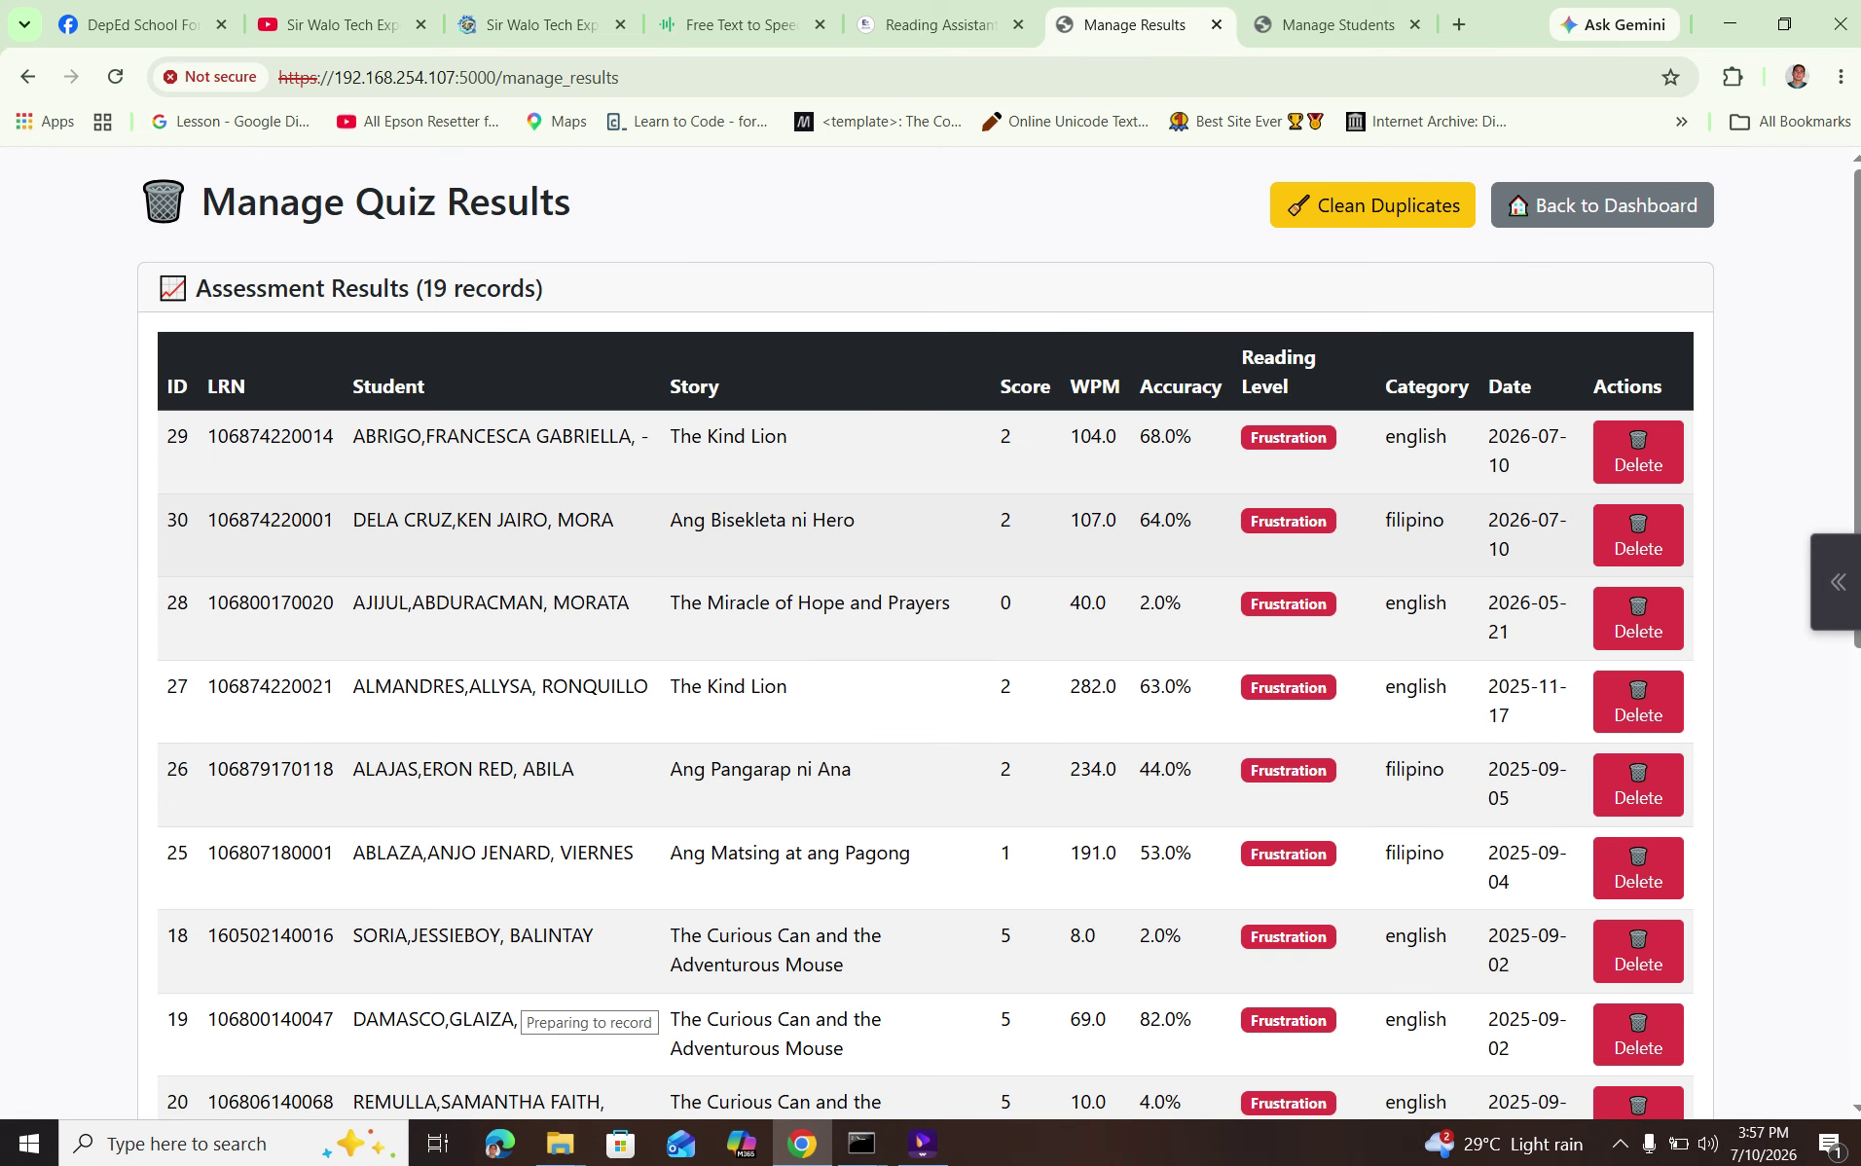
scroll(930, 632, down, 10)
scroll(931, 633, up, 10)
Step: Return to the dashboard and open the reading summary reports for Grade 1 and 2
click(1602, 205)
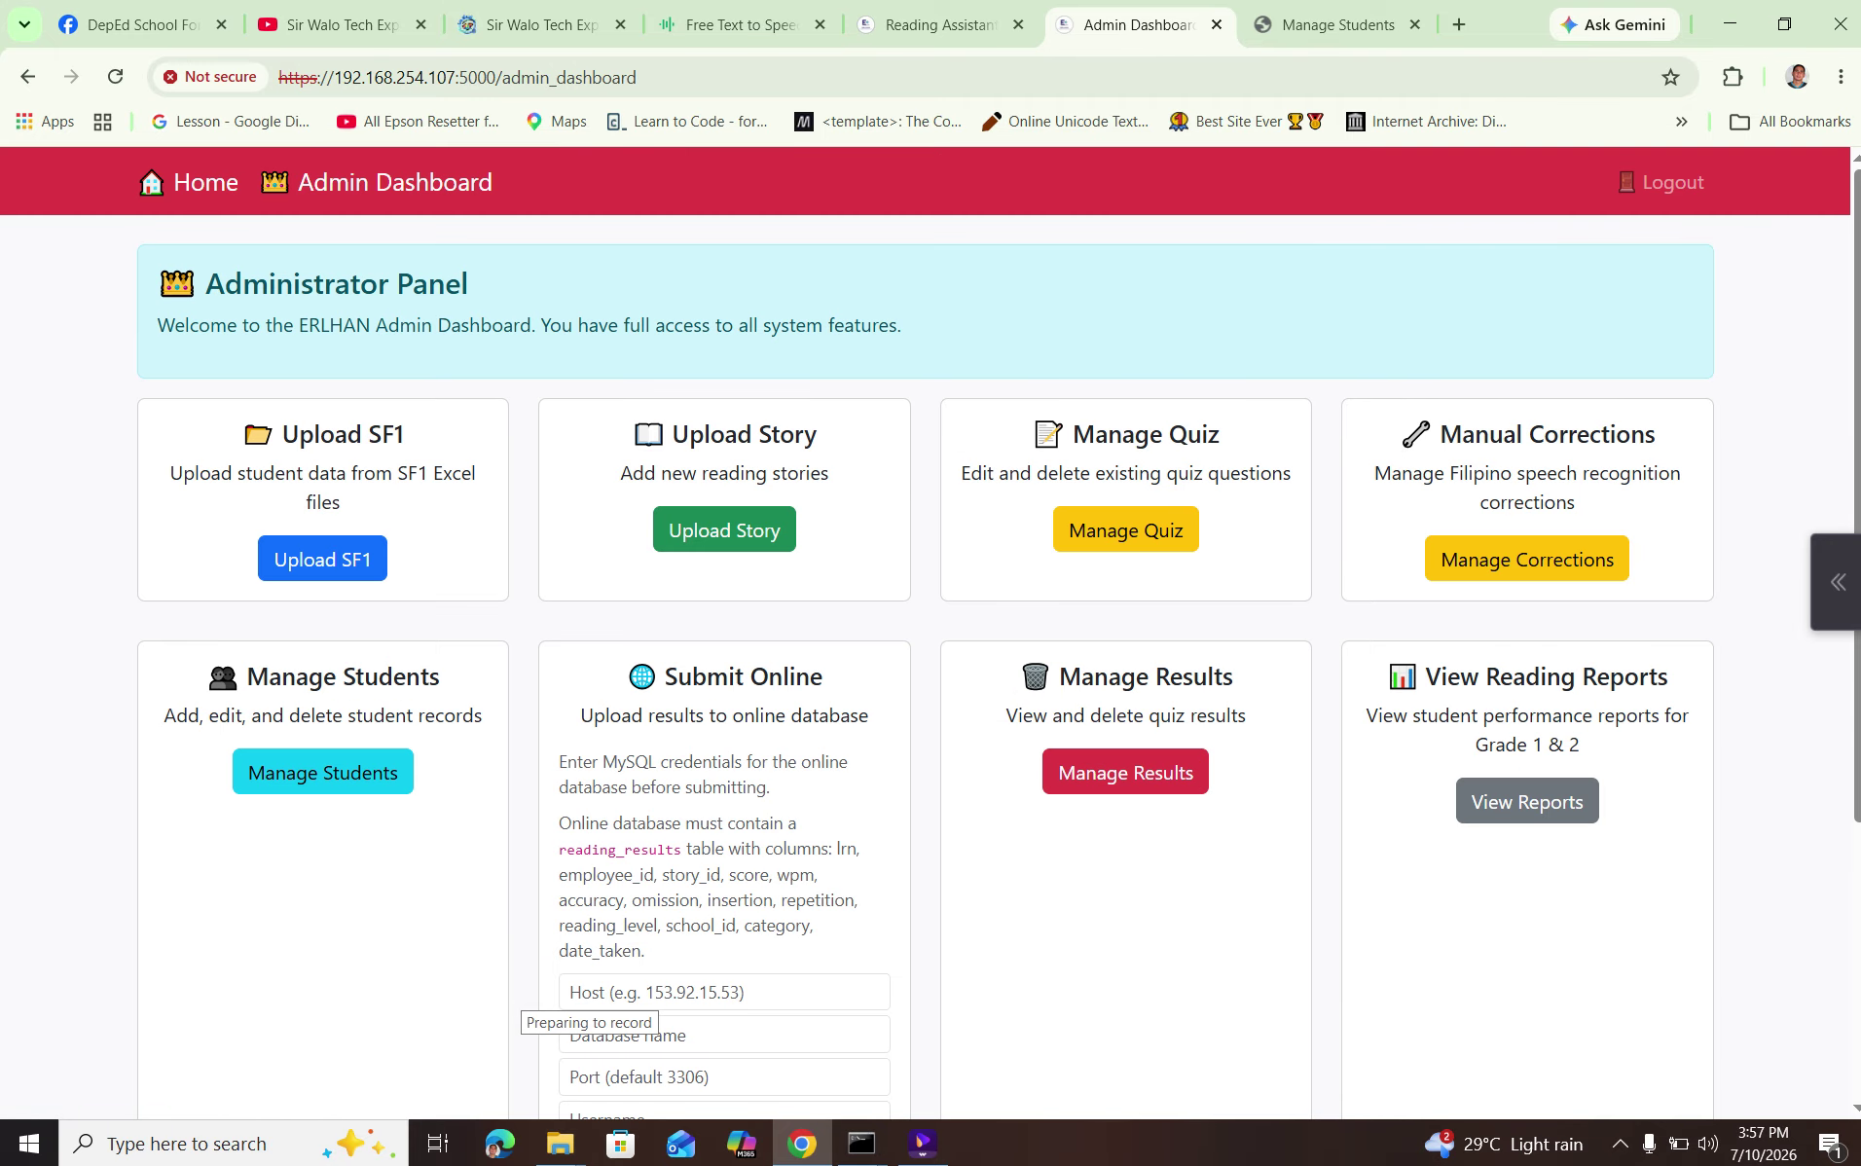
scroll(1528, 436, down, 4)
click(1528, 436)
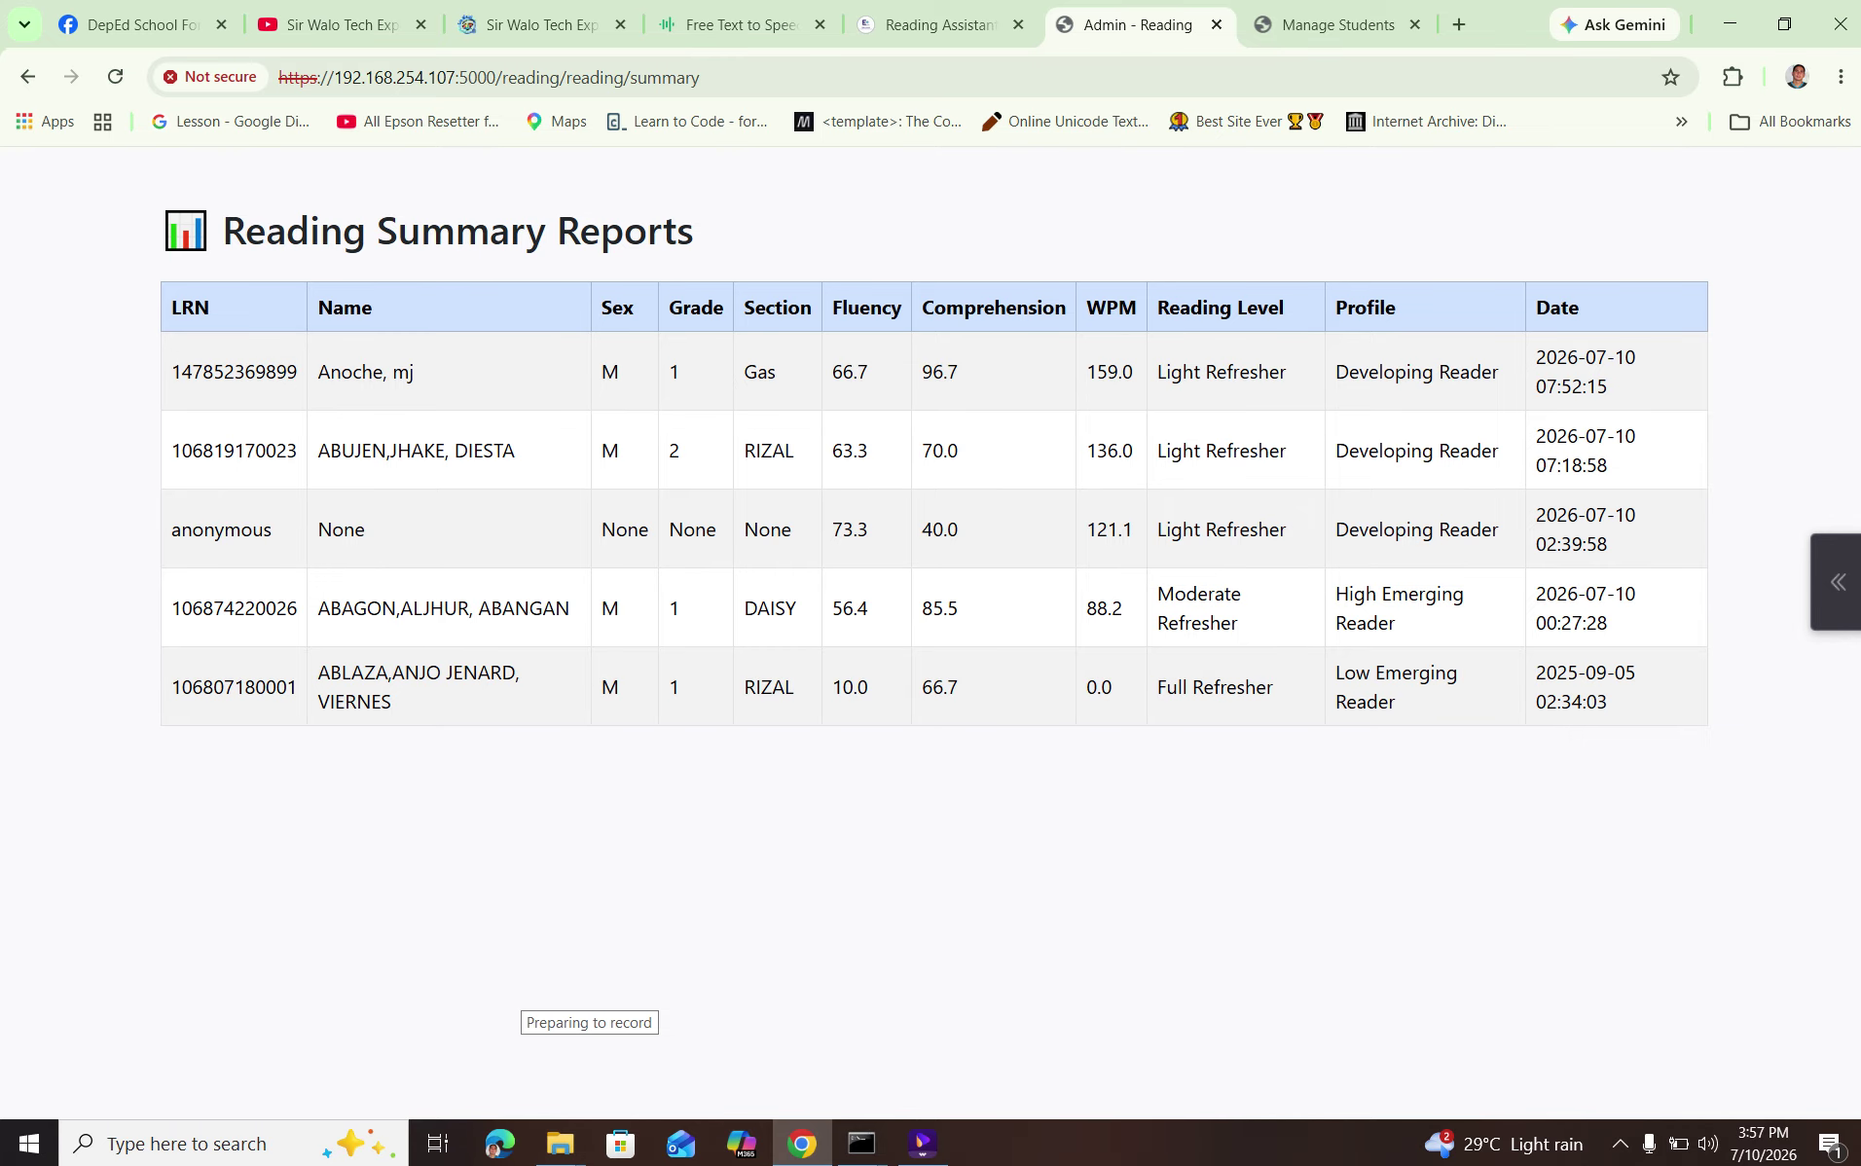
mouse_move(192, 372)
mouse_down()
mouse_move(963, 372)
mouse_move(171, 372)
mouse_up()
Step: Go back to the dashboard and open the Grade 3 to 10 student reports to review the assessment results
click(27, 77)
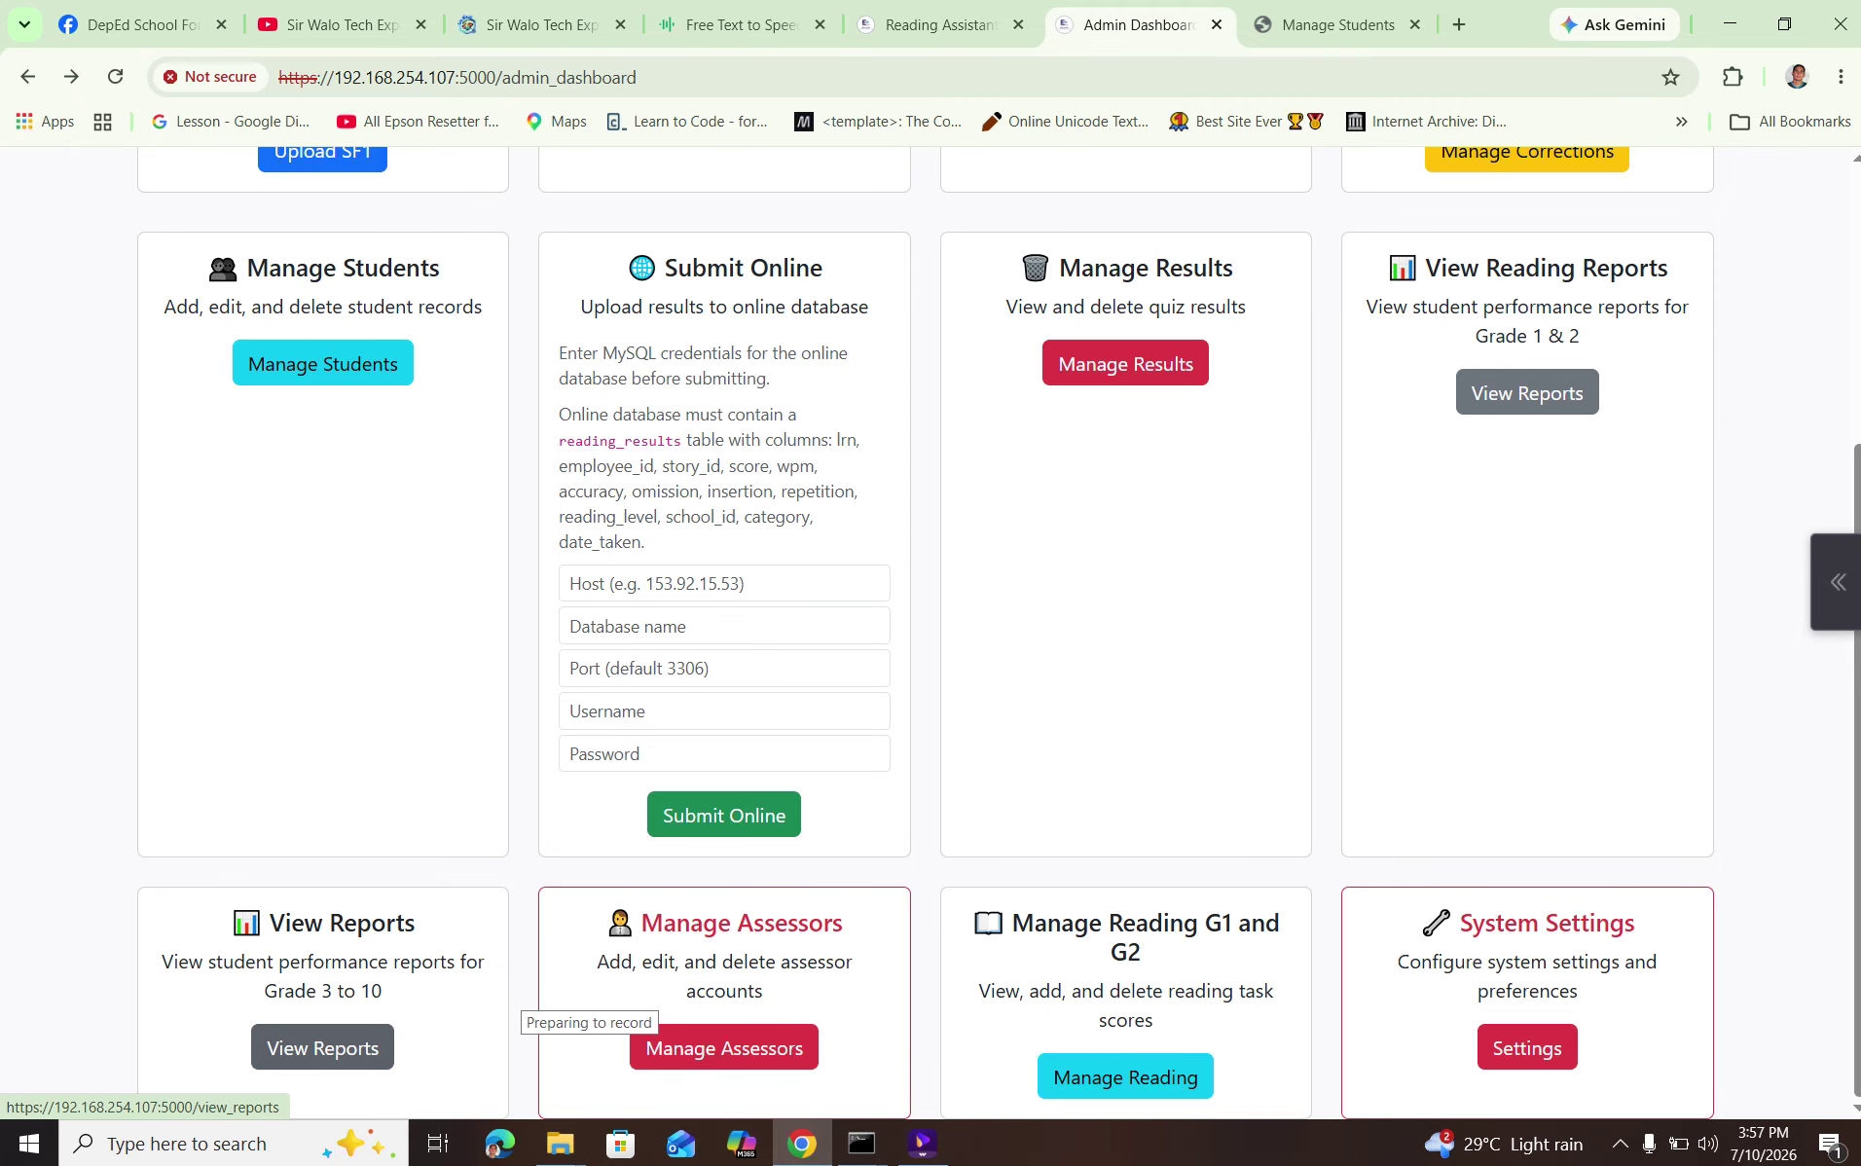
click(322, 1048)
scroll(925, 633, down, 6)
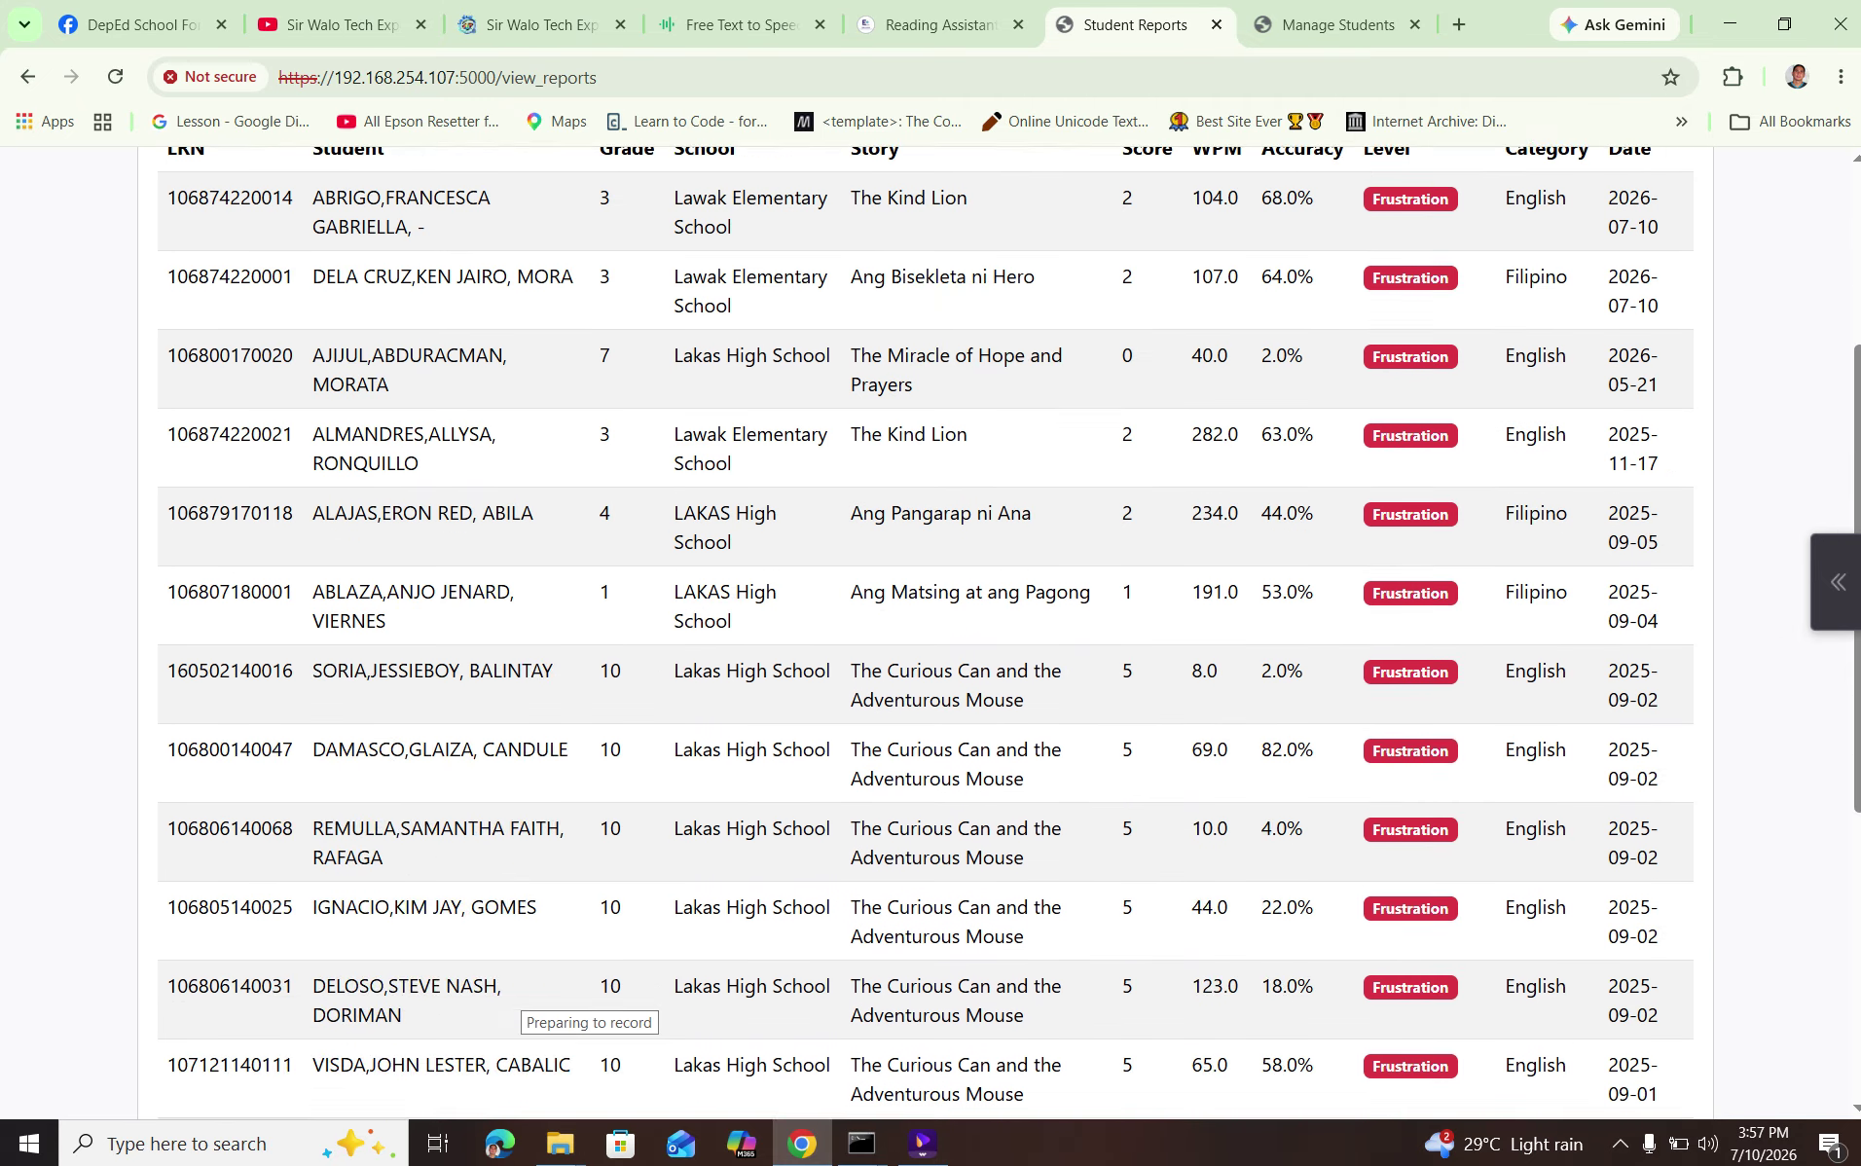
scroll(924, 633, up, 6)
Step: Filter the student reports to Grade 3 and the English category, leaving the school name blank
click(341, 327)
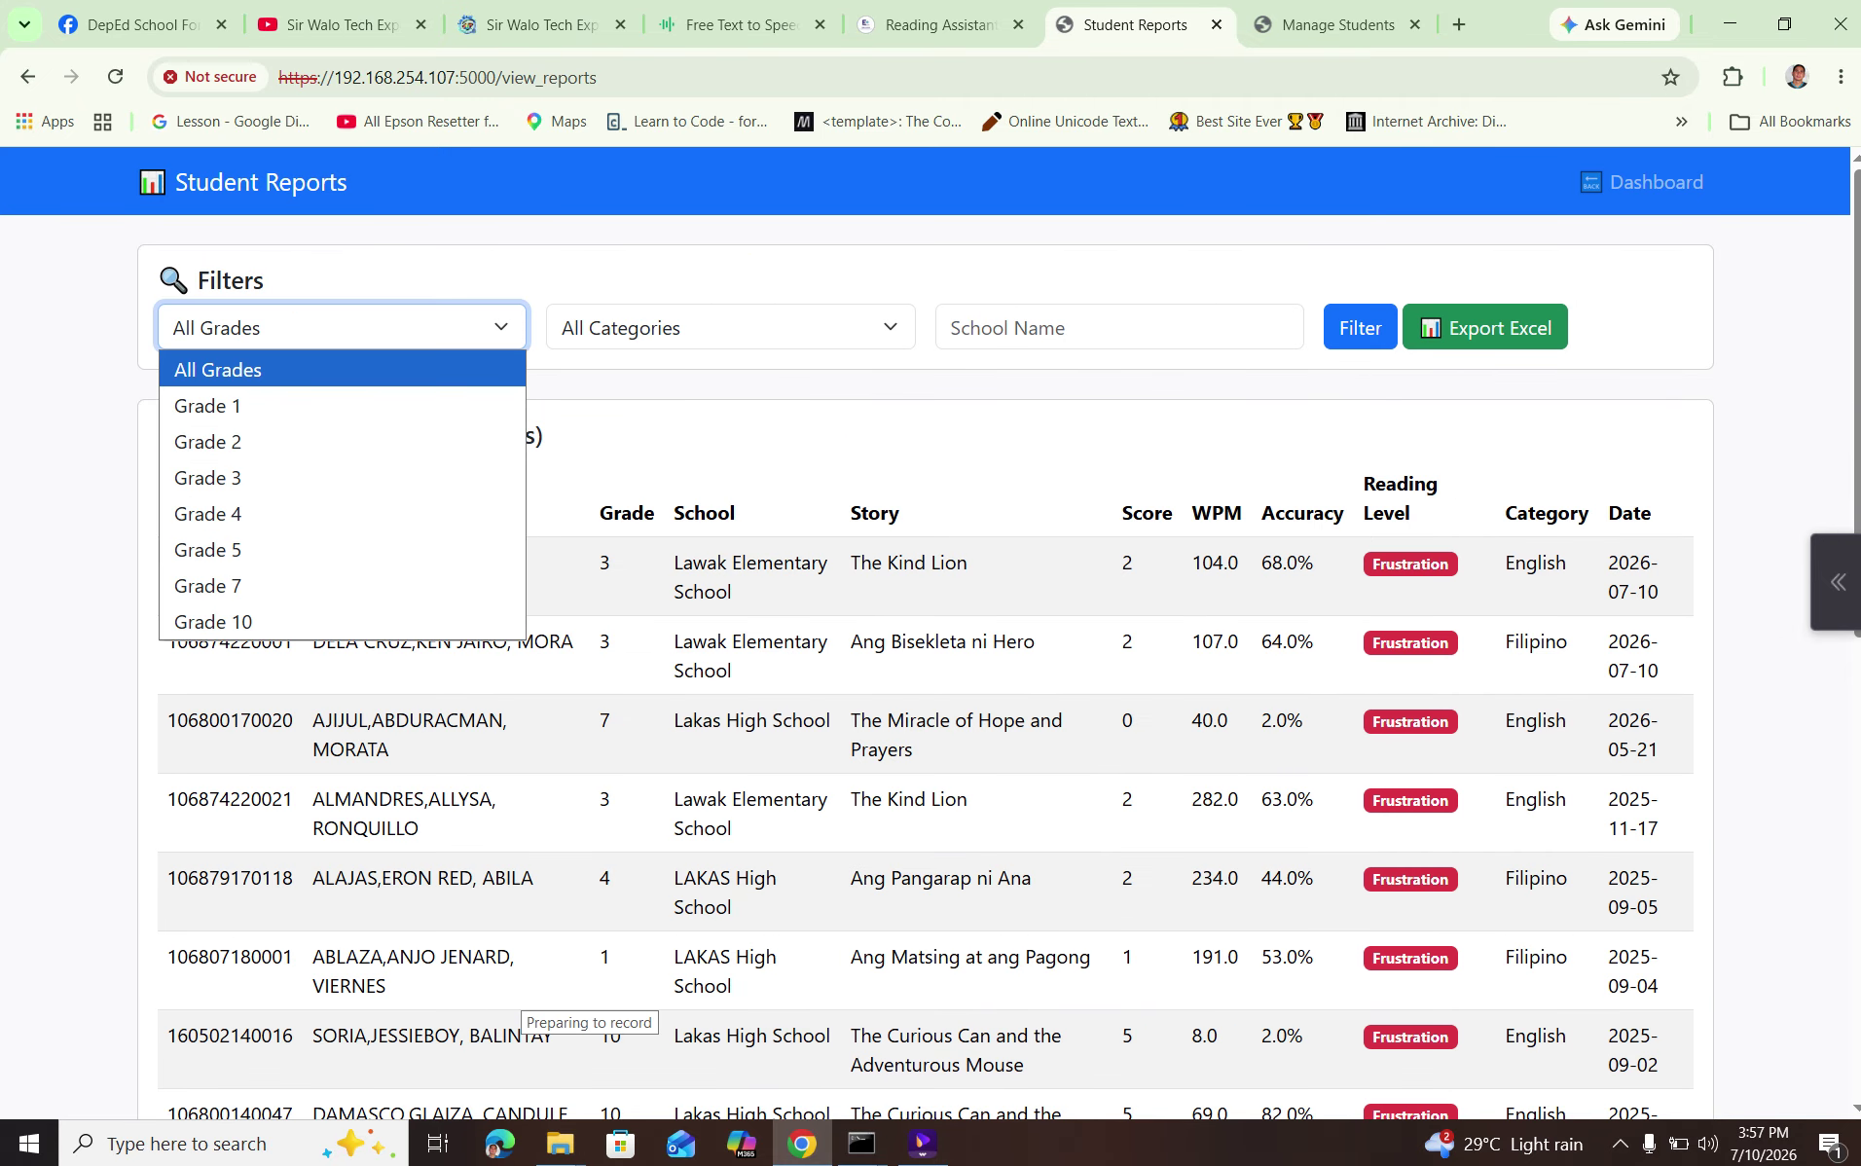
key(Down)
key(Down)
key(Down)
key(Return)
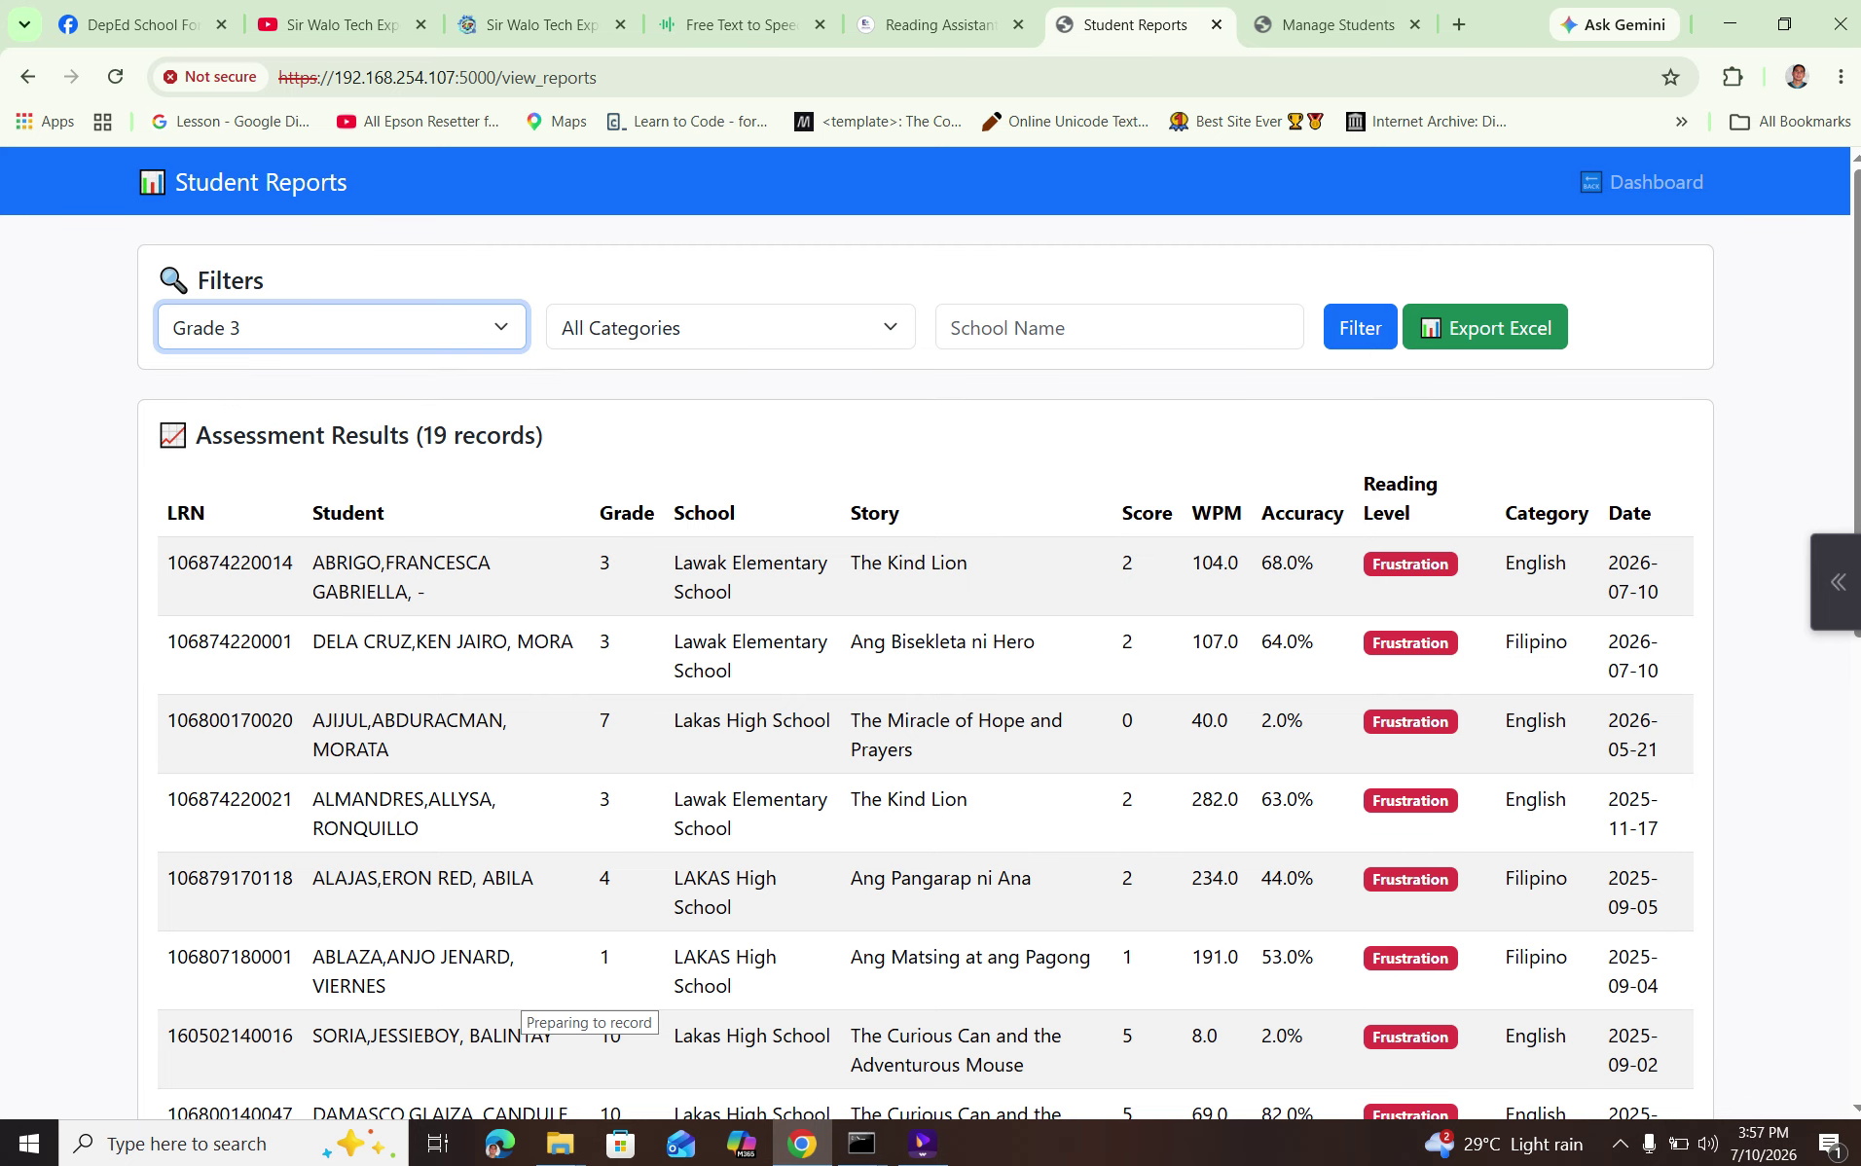
key(Tab)
key(alt+Down)
key(Down)
key(Return)
key(Tab)
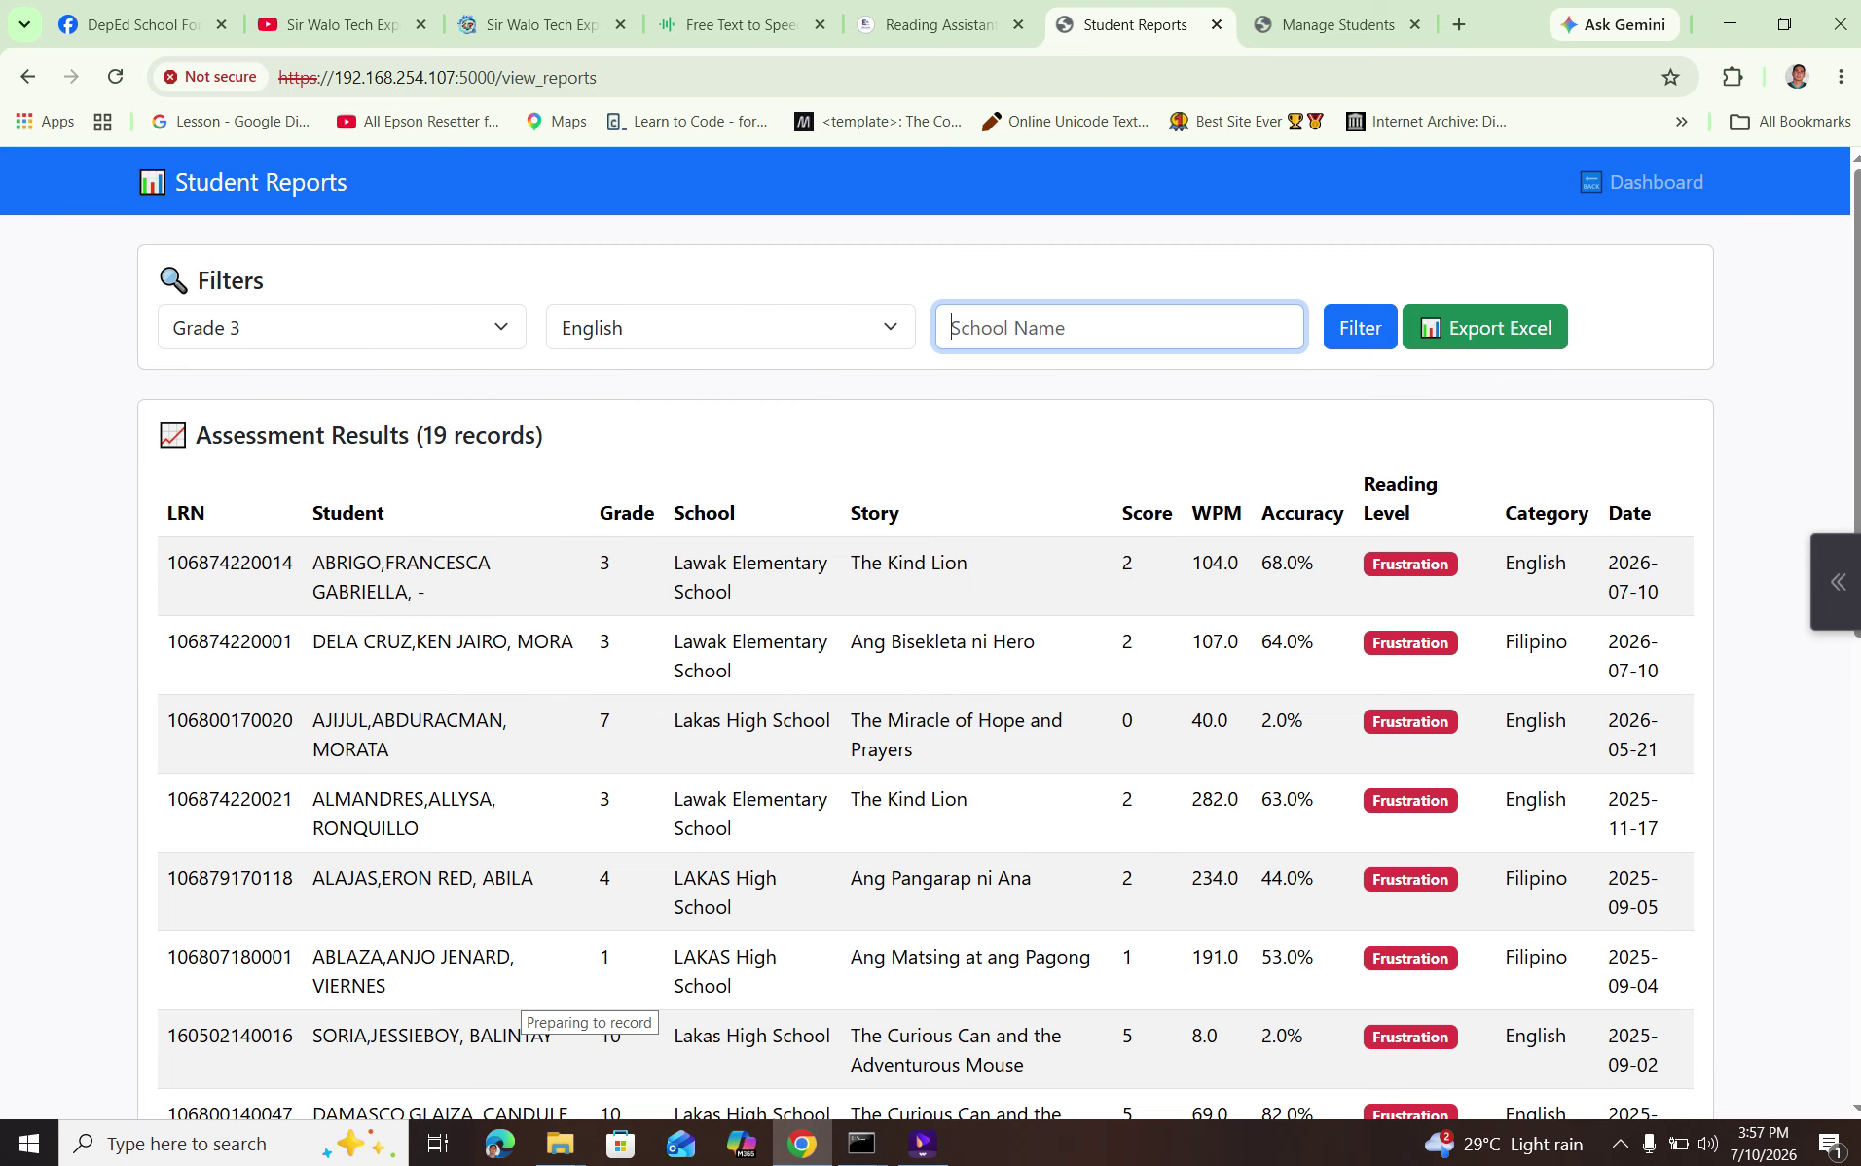
key(Tab)
key(Return)
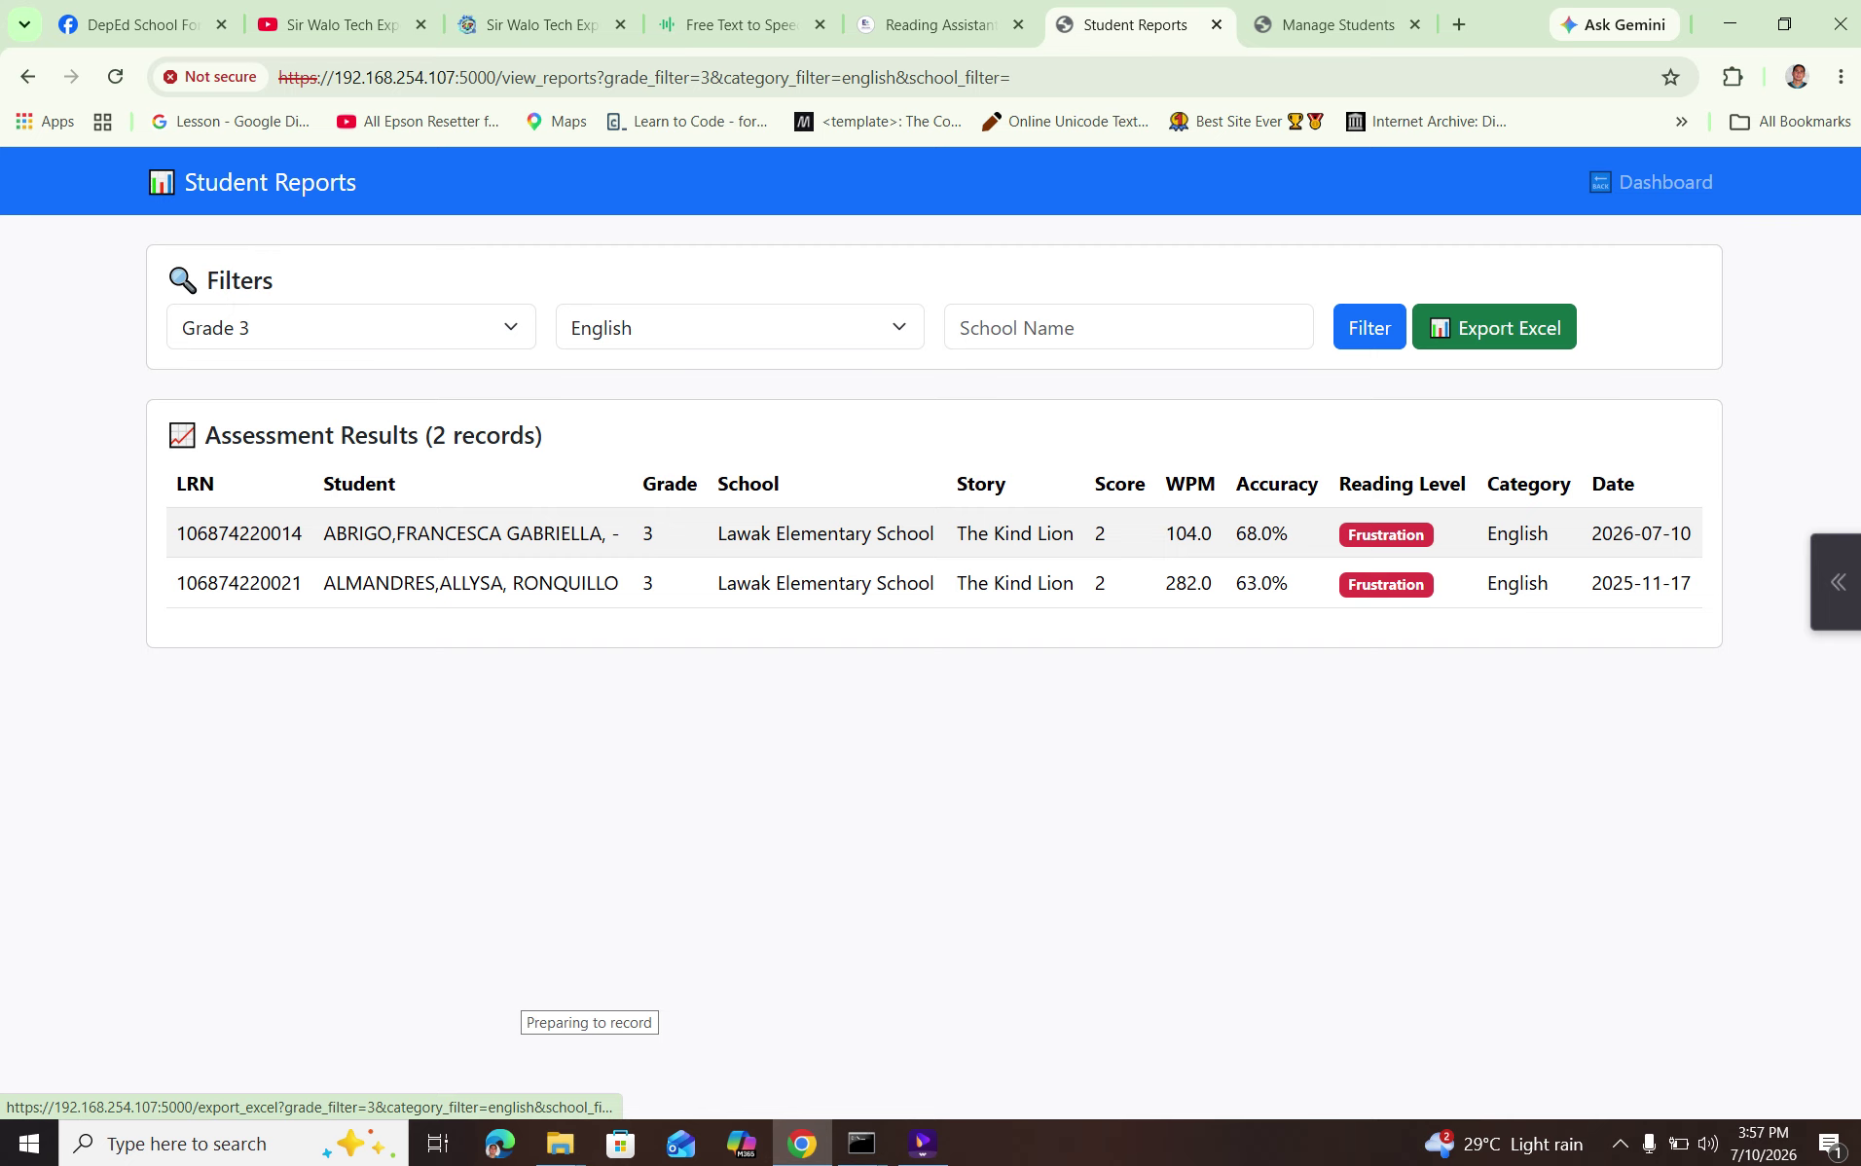
Step: Export the filtered results to Excel, view "reading_assessment_results (2).xlsx" from the Downloads folder, and close it
key(Return)
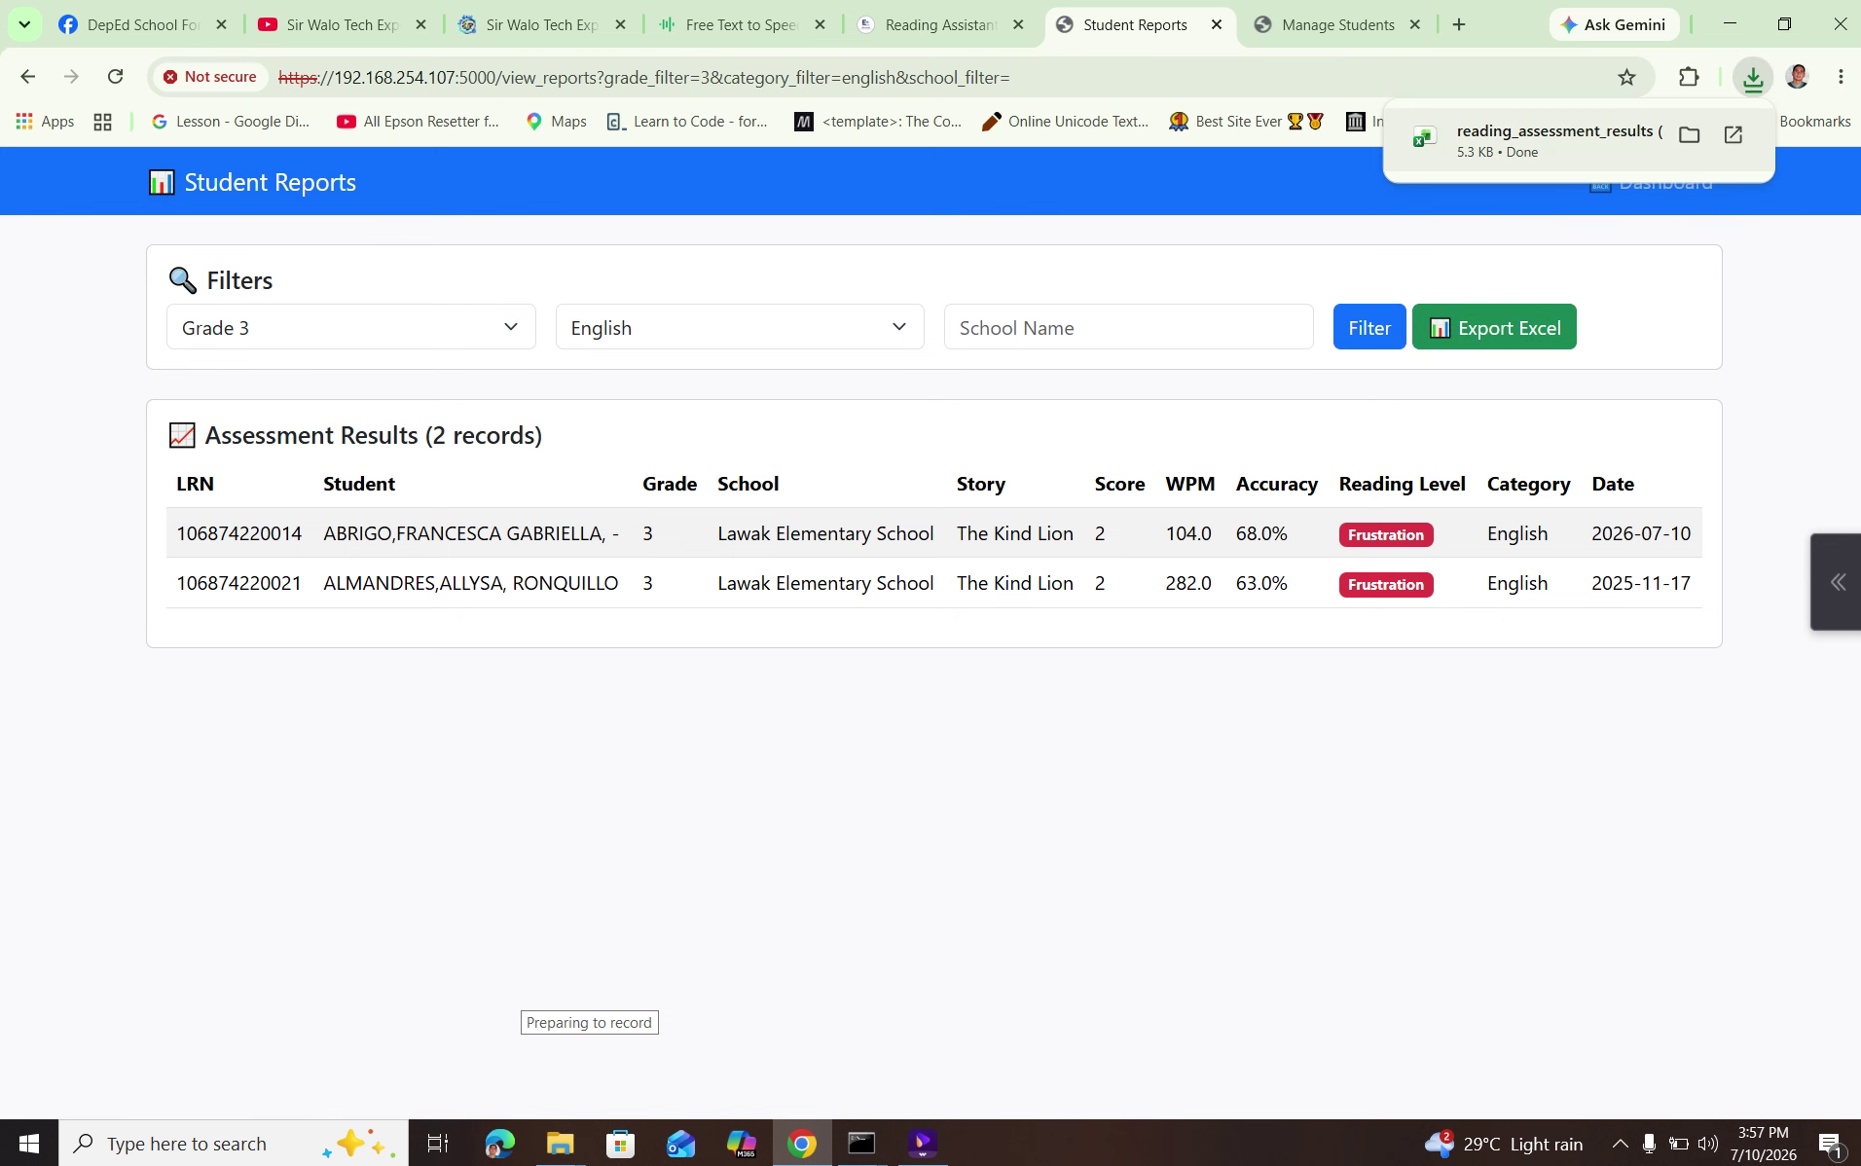
click(1688, 134)
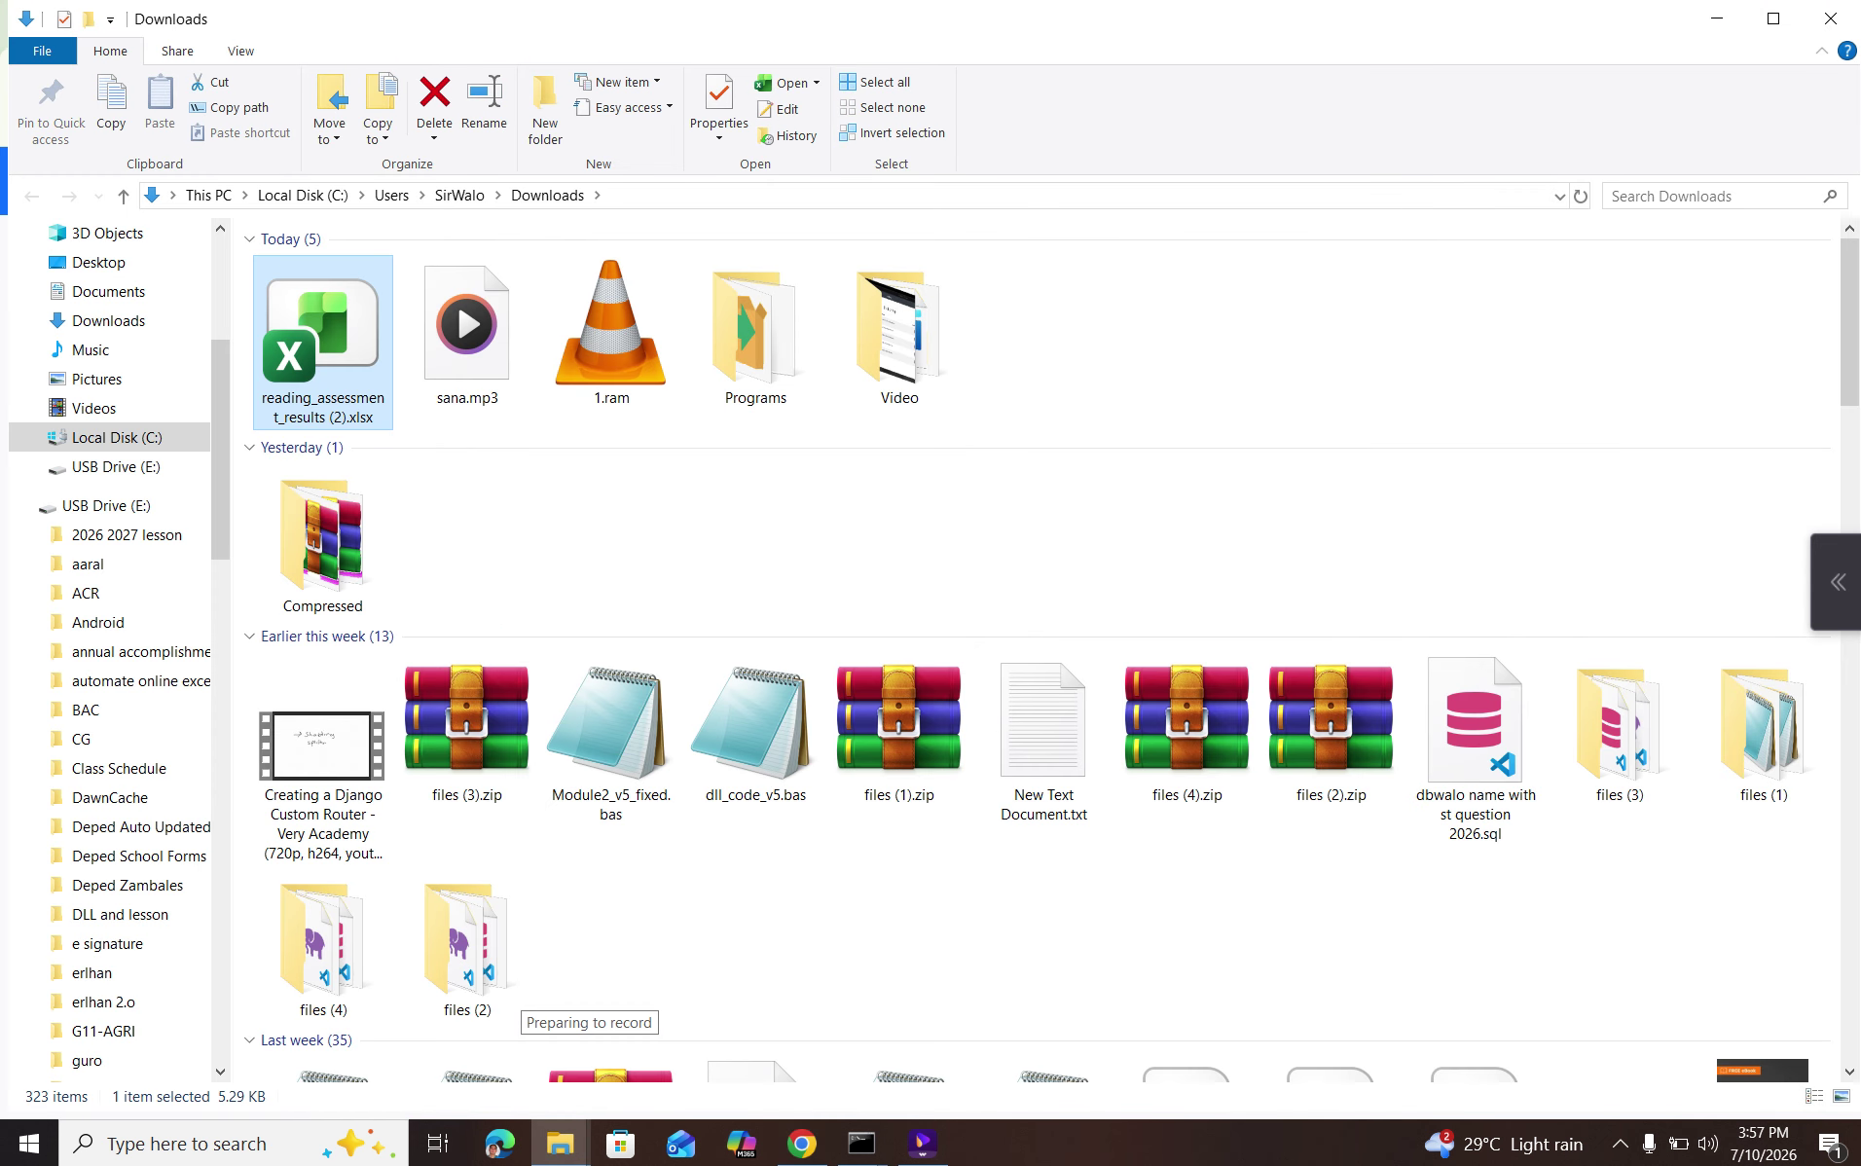
key(Return)
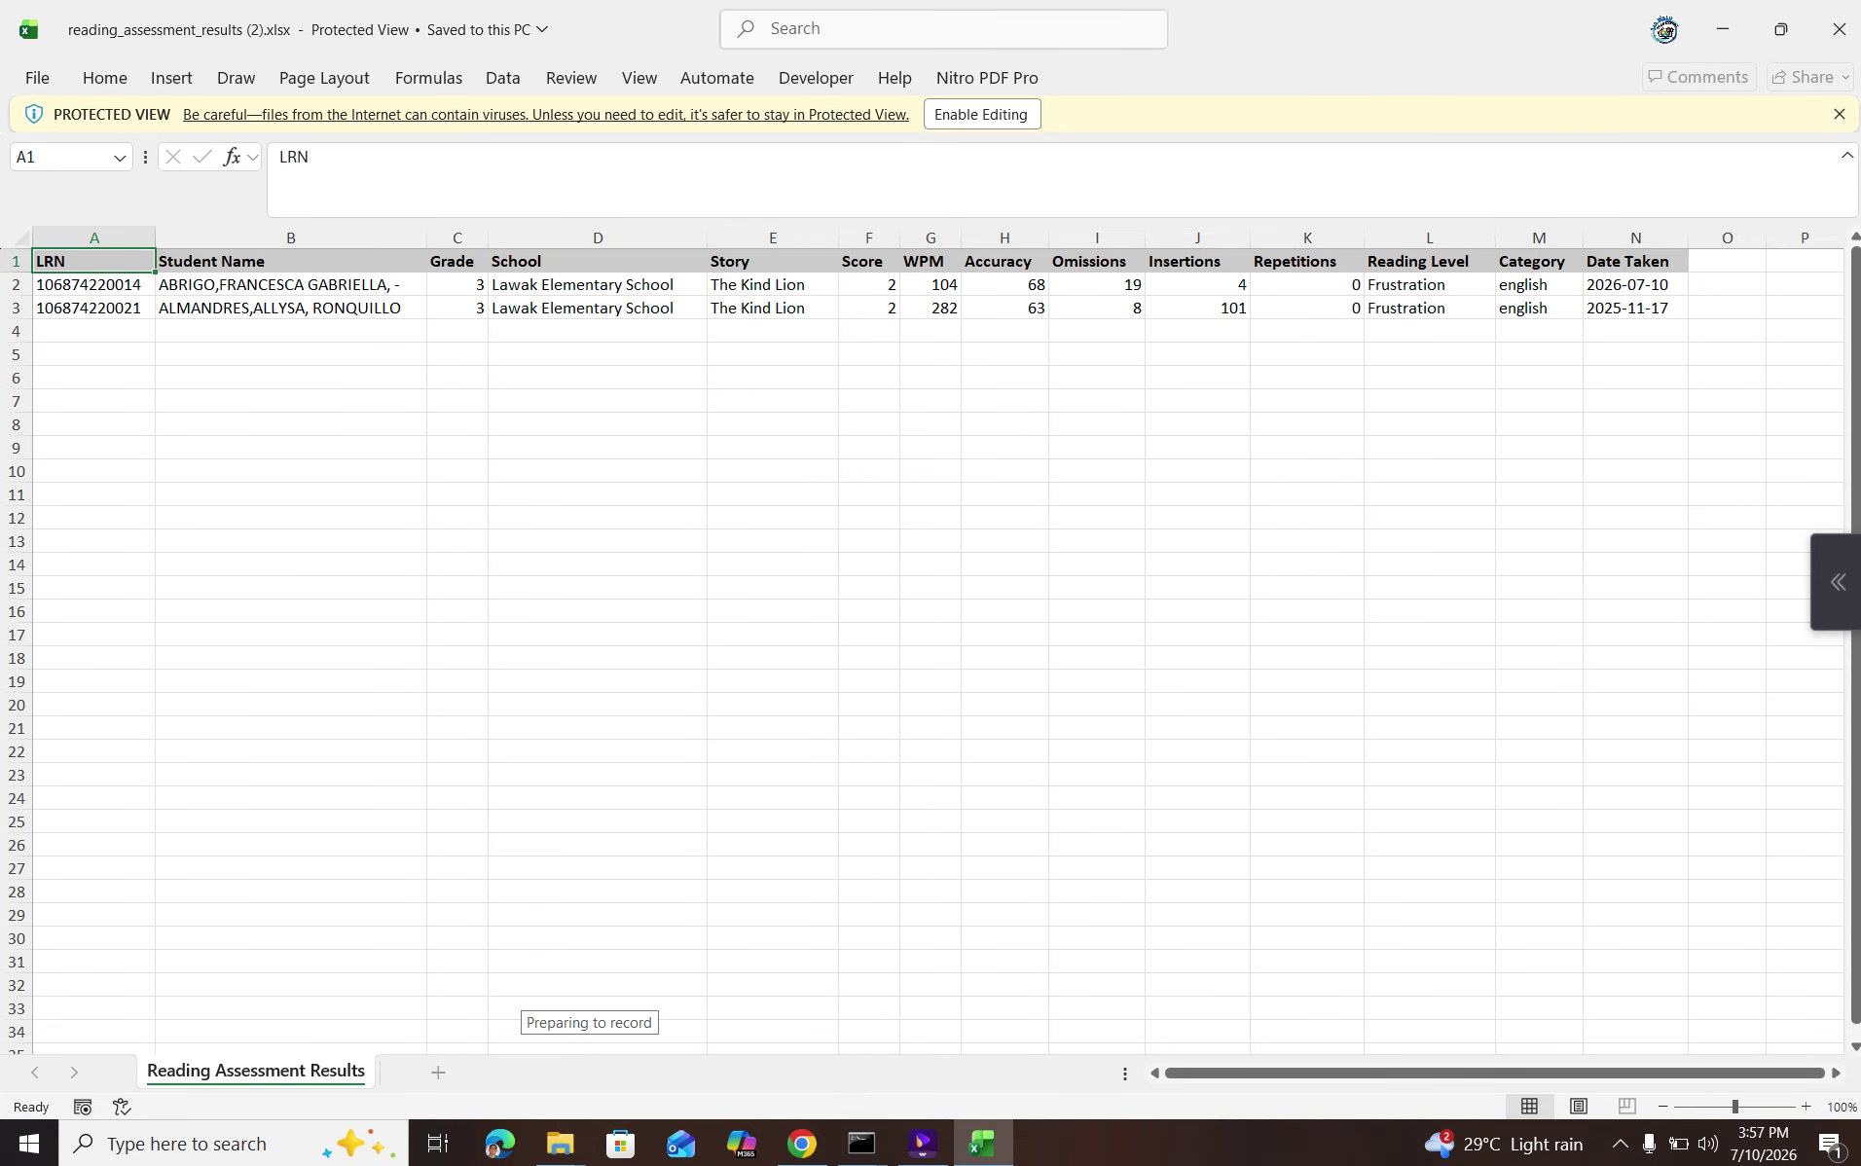
click(1839, 30)
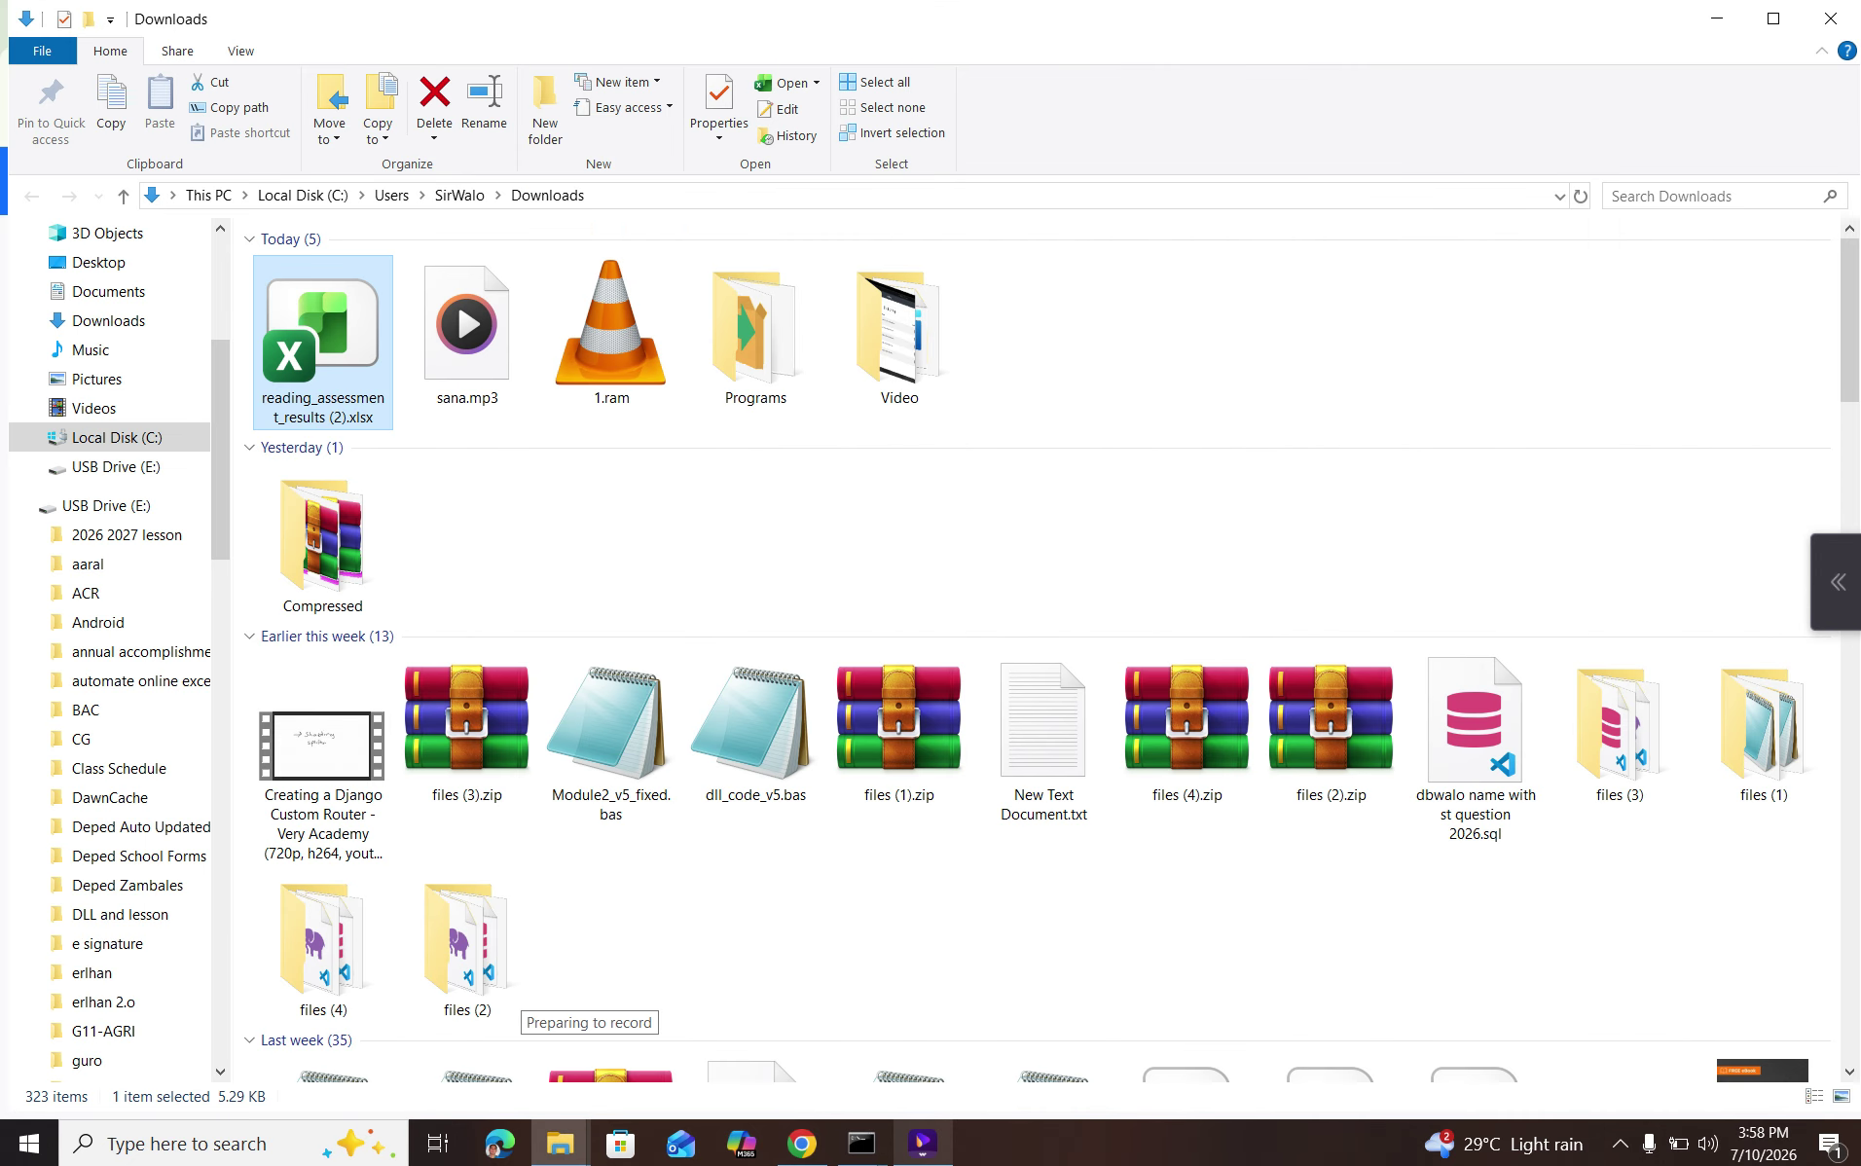
Step: Switch back to Chrome, return to the dashboard, and open the assessor management page to view the accounts
click(801, 1143)
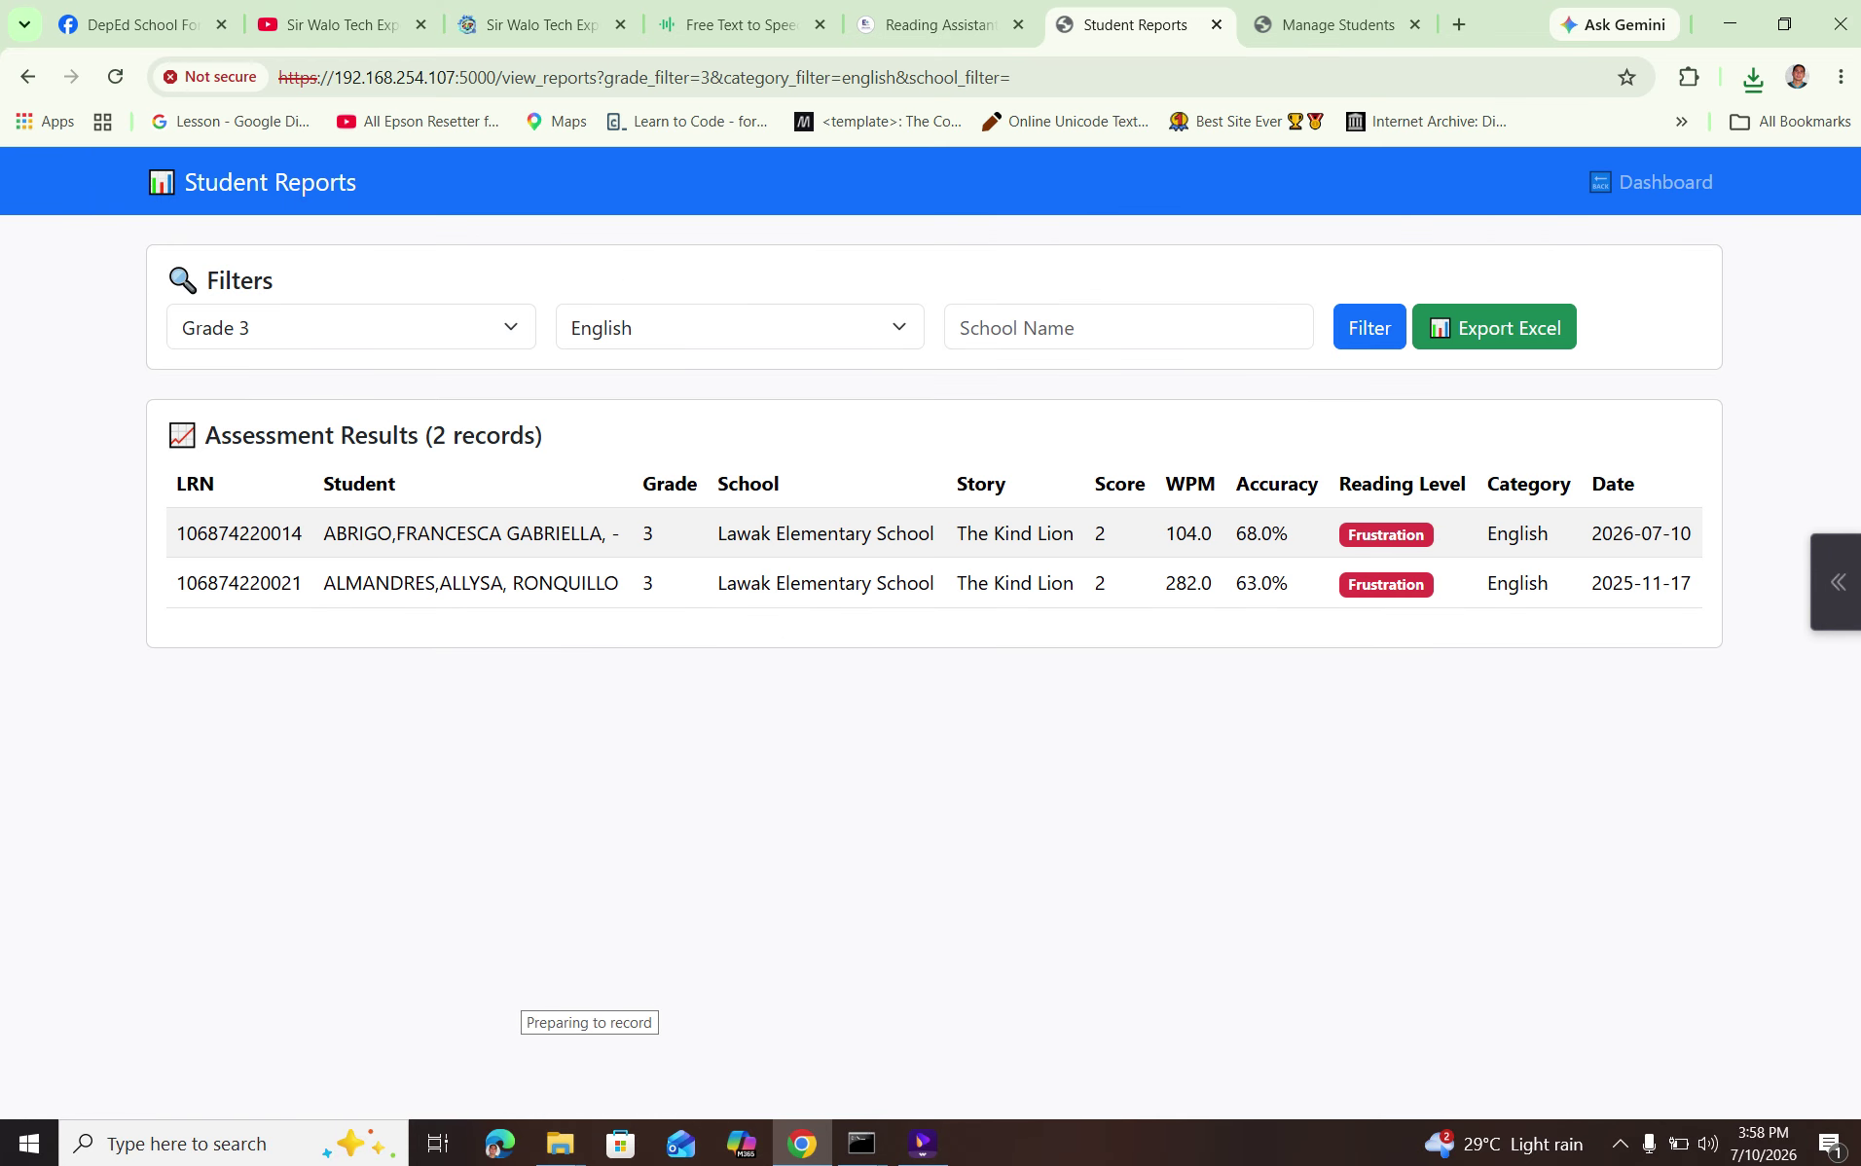
click(1665, 182)
scroll(1666, 182, down, 5)
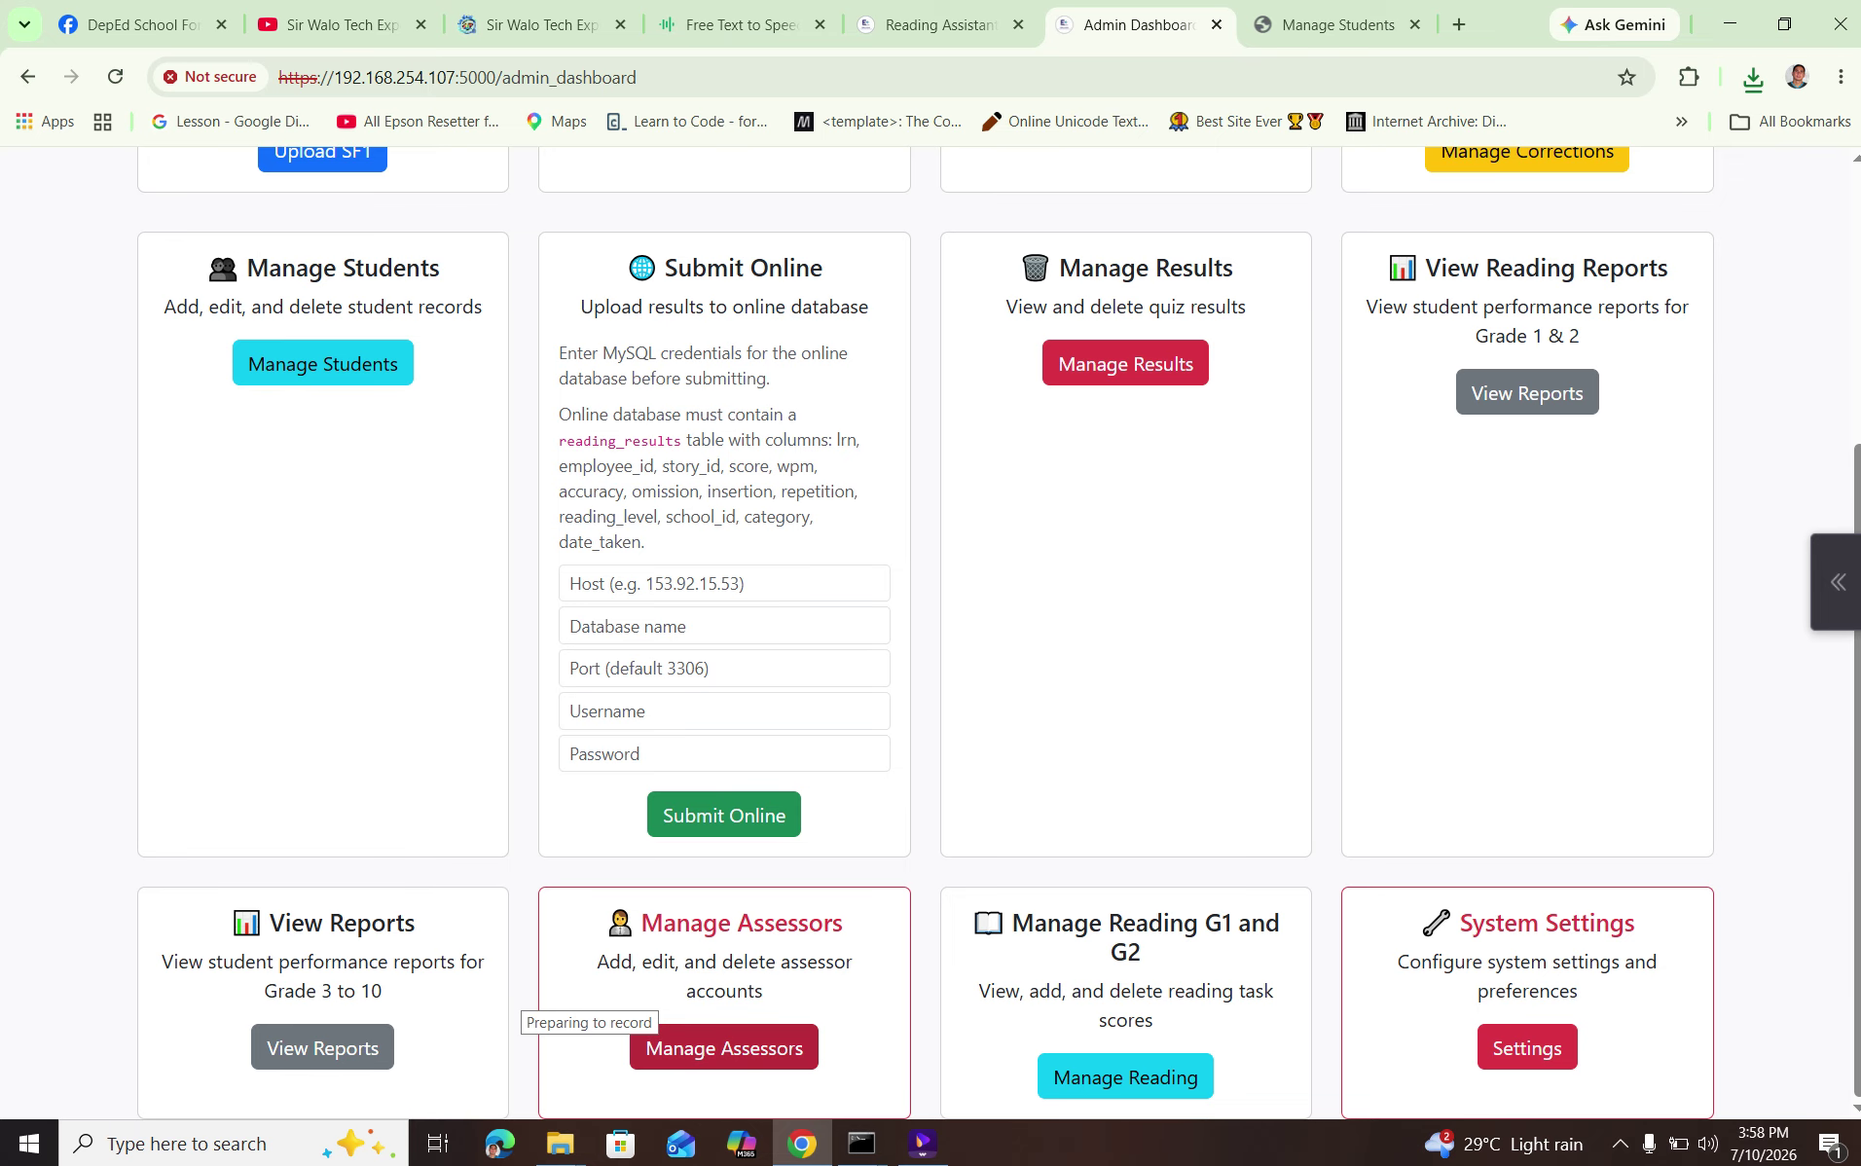
click(724, 1048)
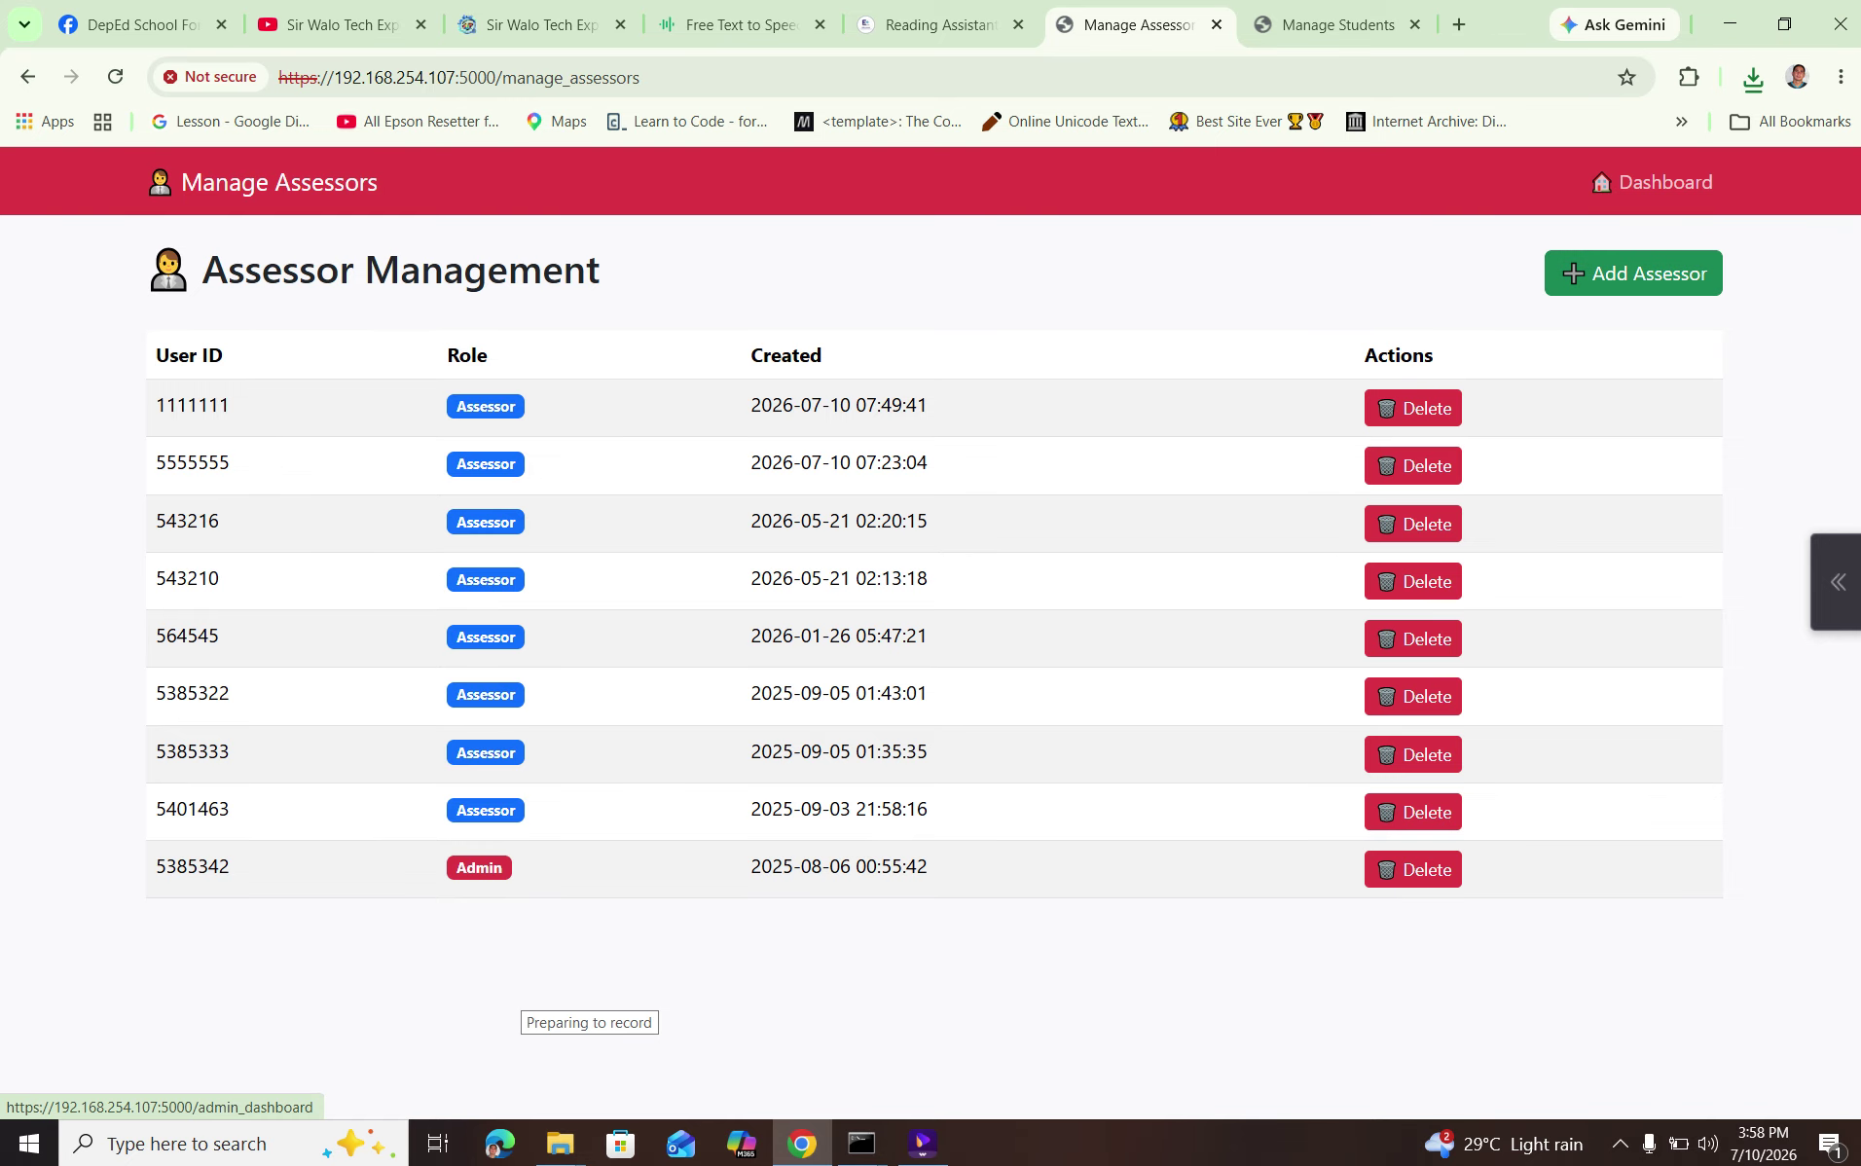
Step: Return to the dashboard, open the system settings, and review the maintenance tools and system status
click(1665, 182)
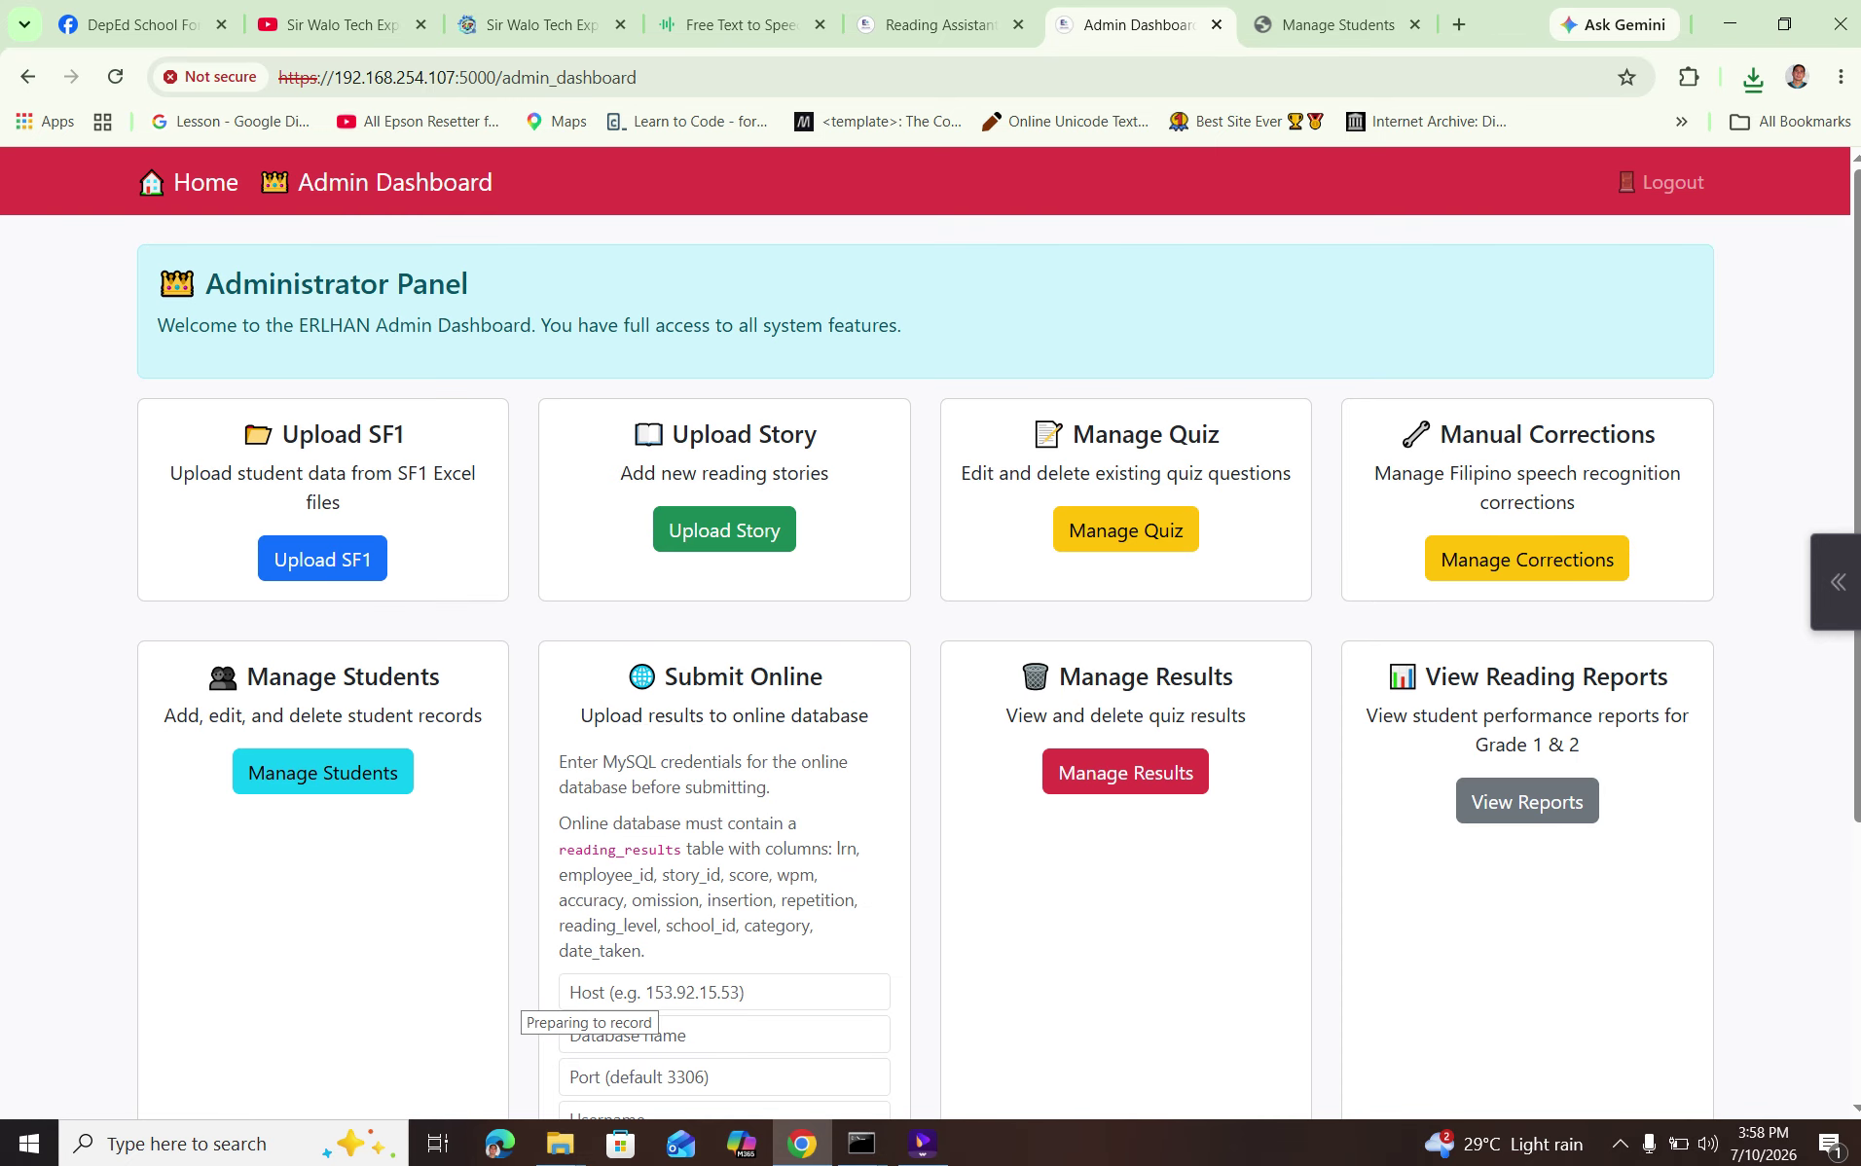
scroll(1665, 182, down, 3)
scroll(1512, 973, down, 2)
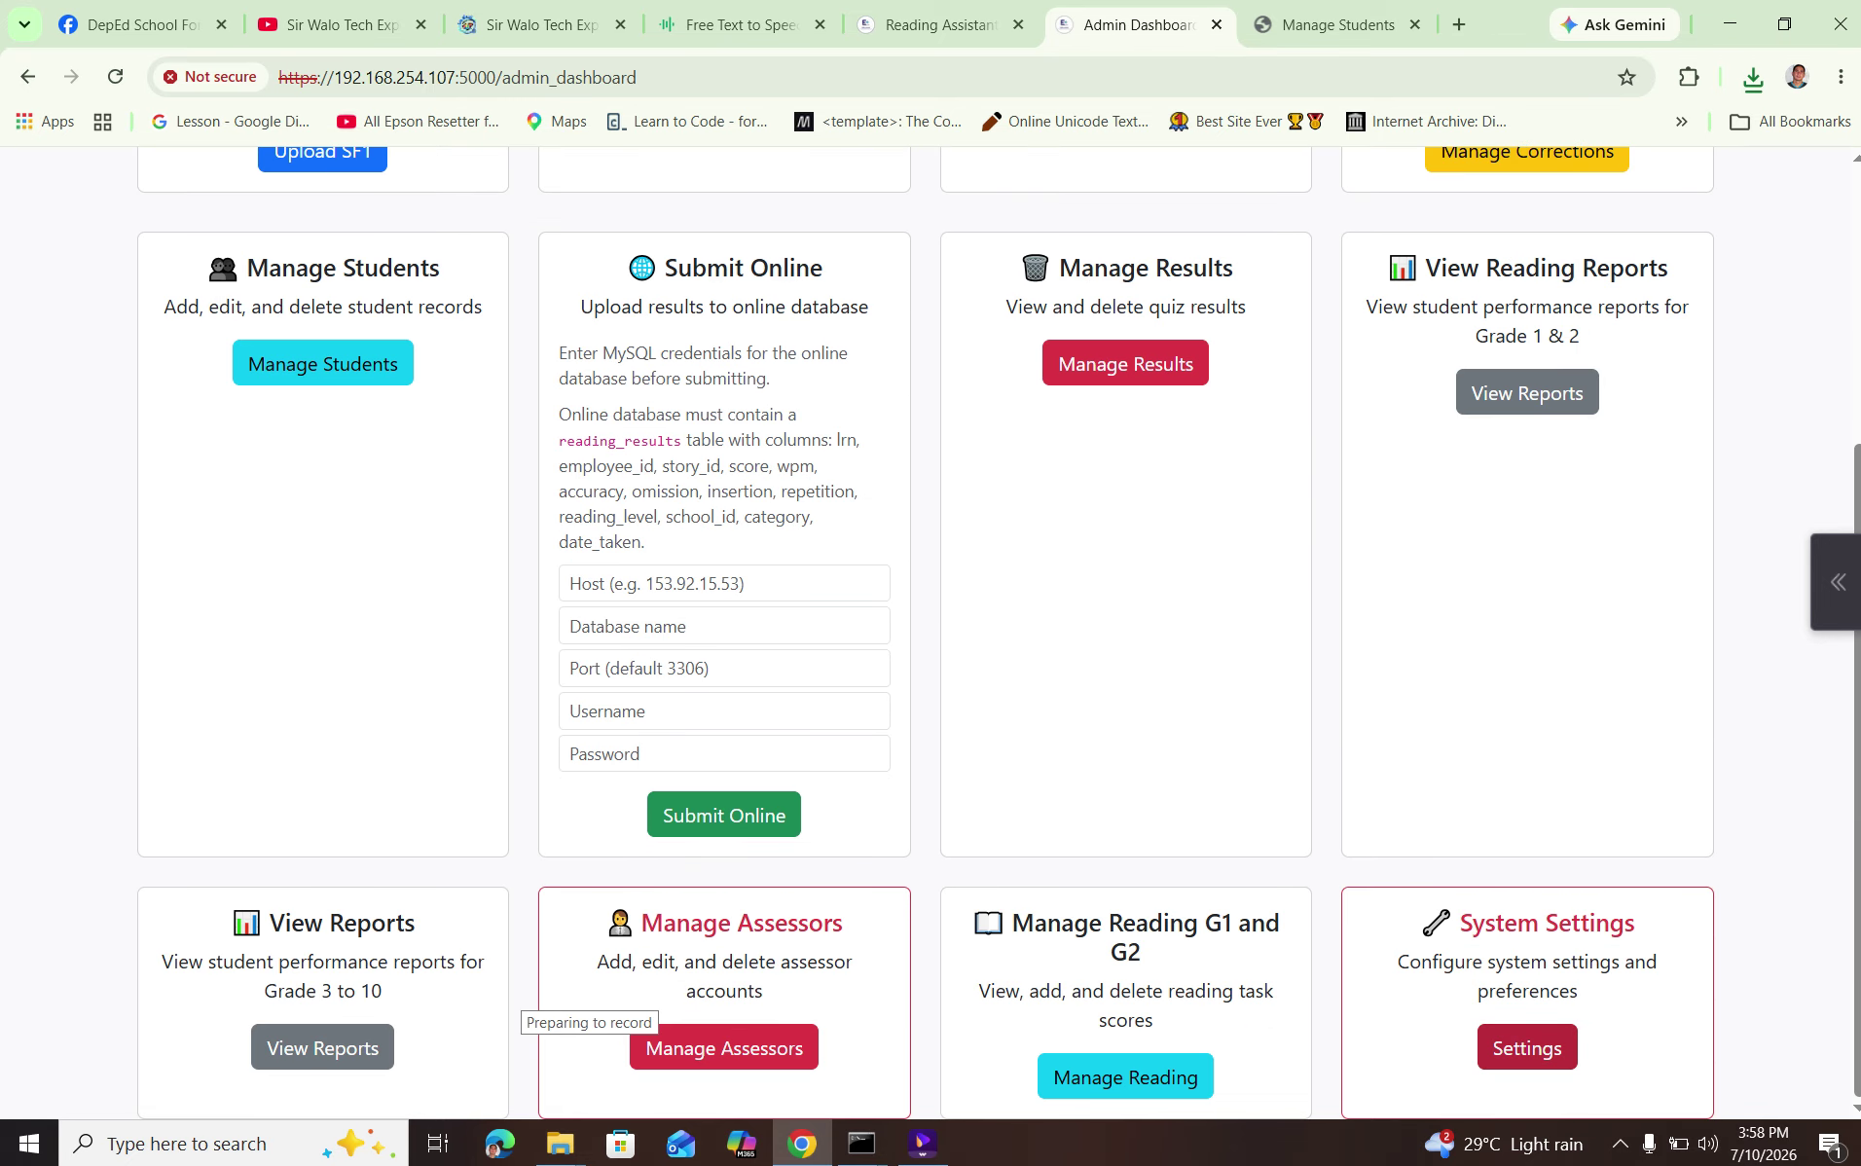
click(1512, 1051)
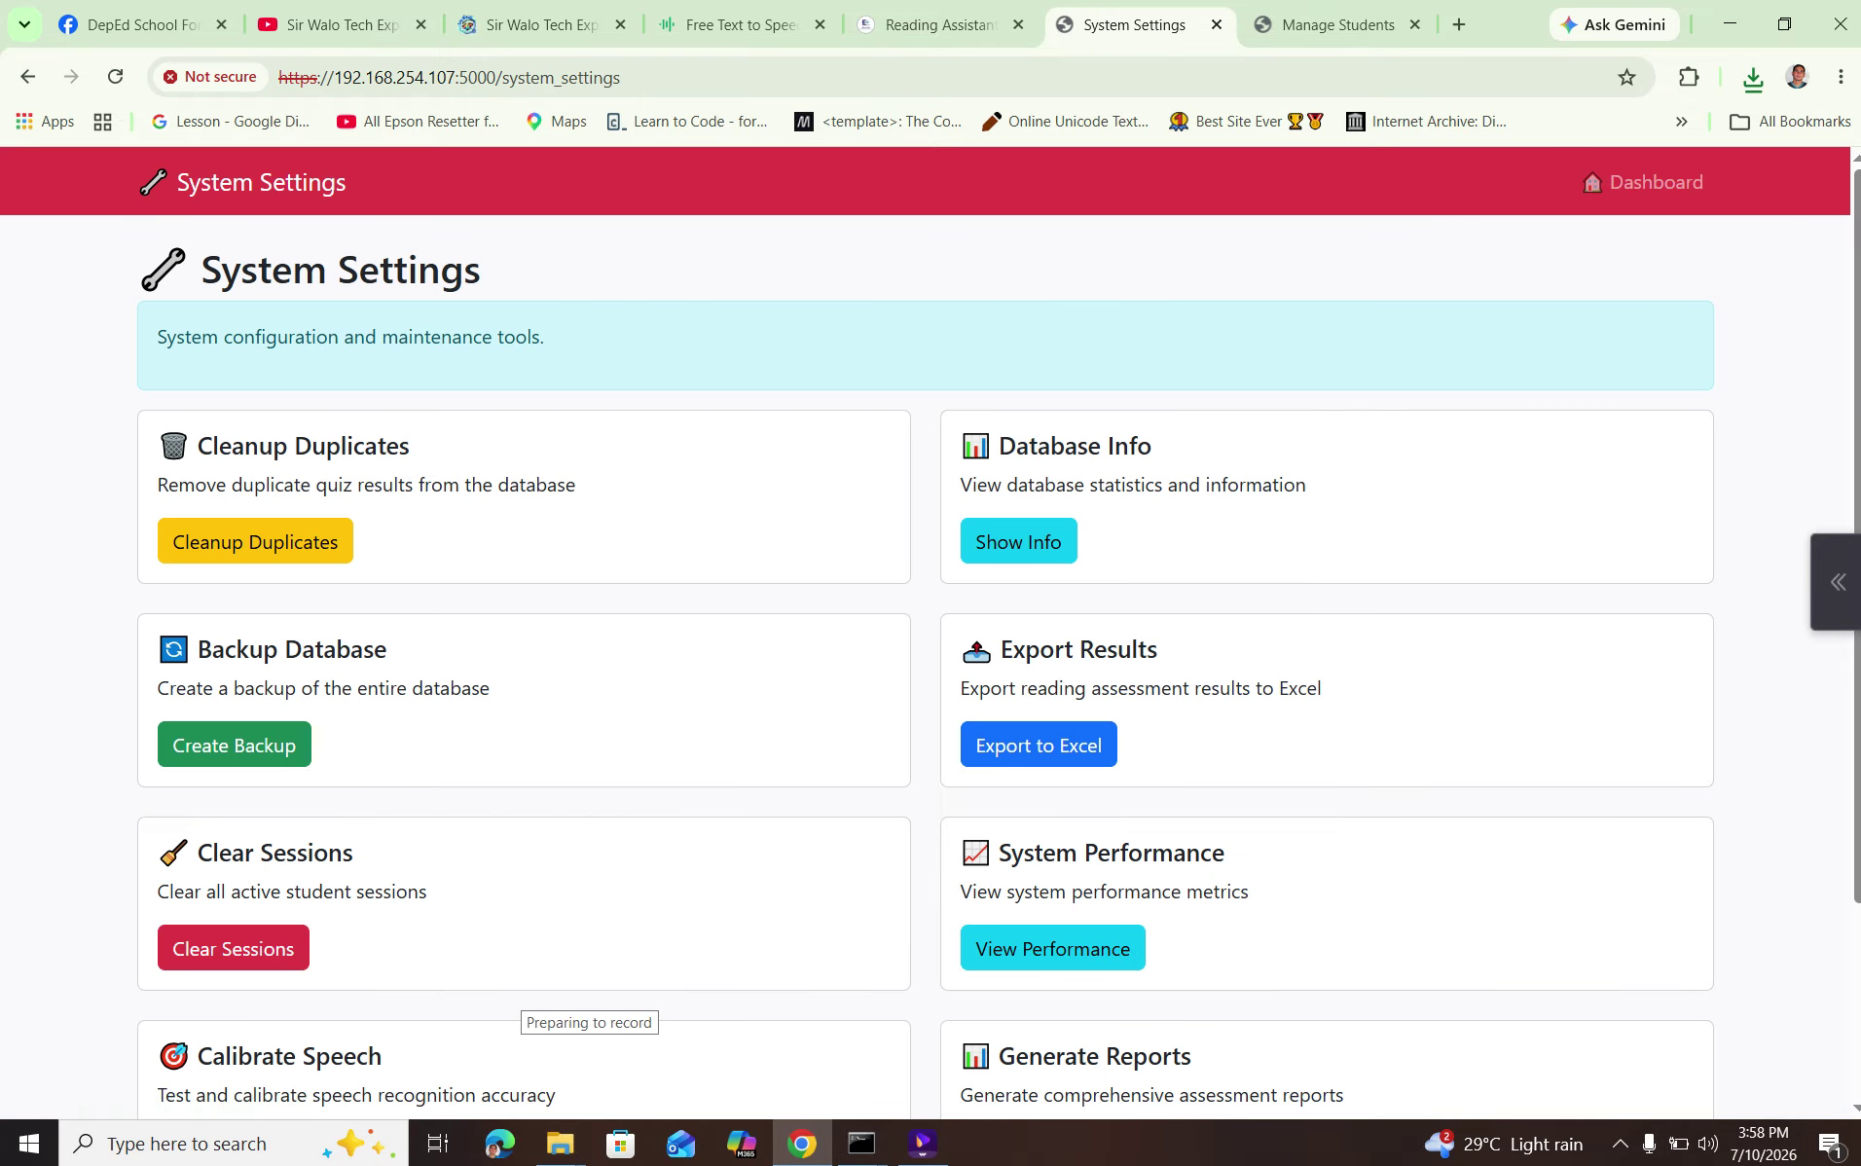
scroll(925, 633, down, 2)
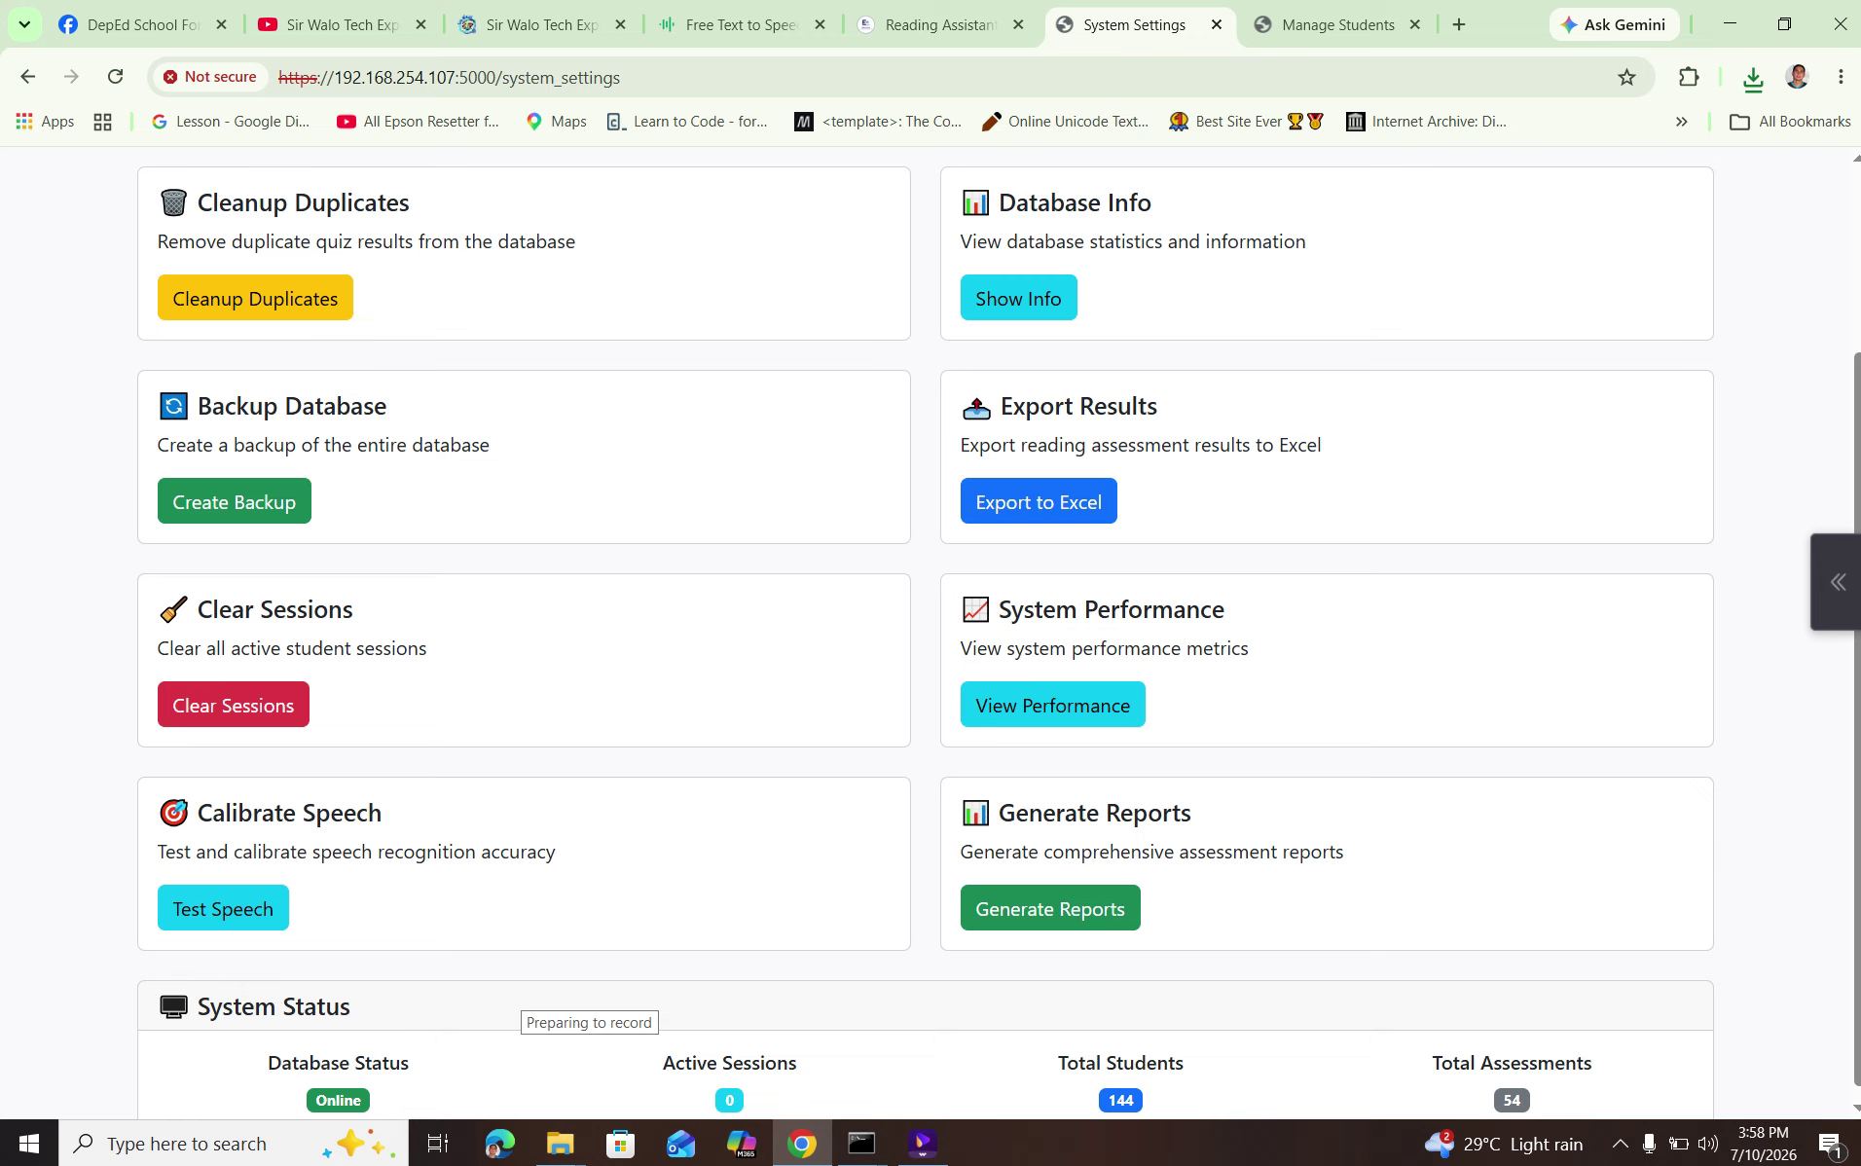
scroll(925, 633, down, 1)
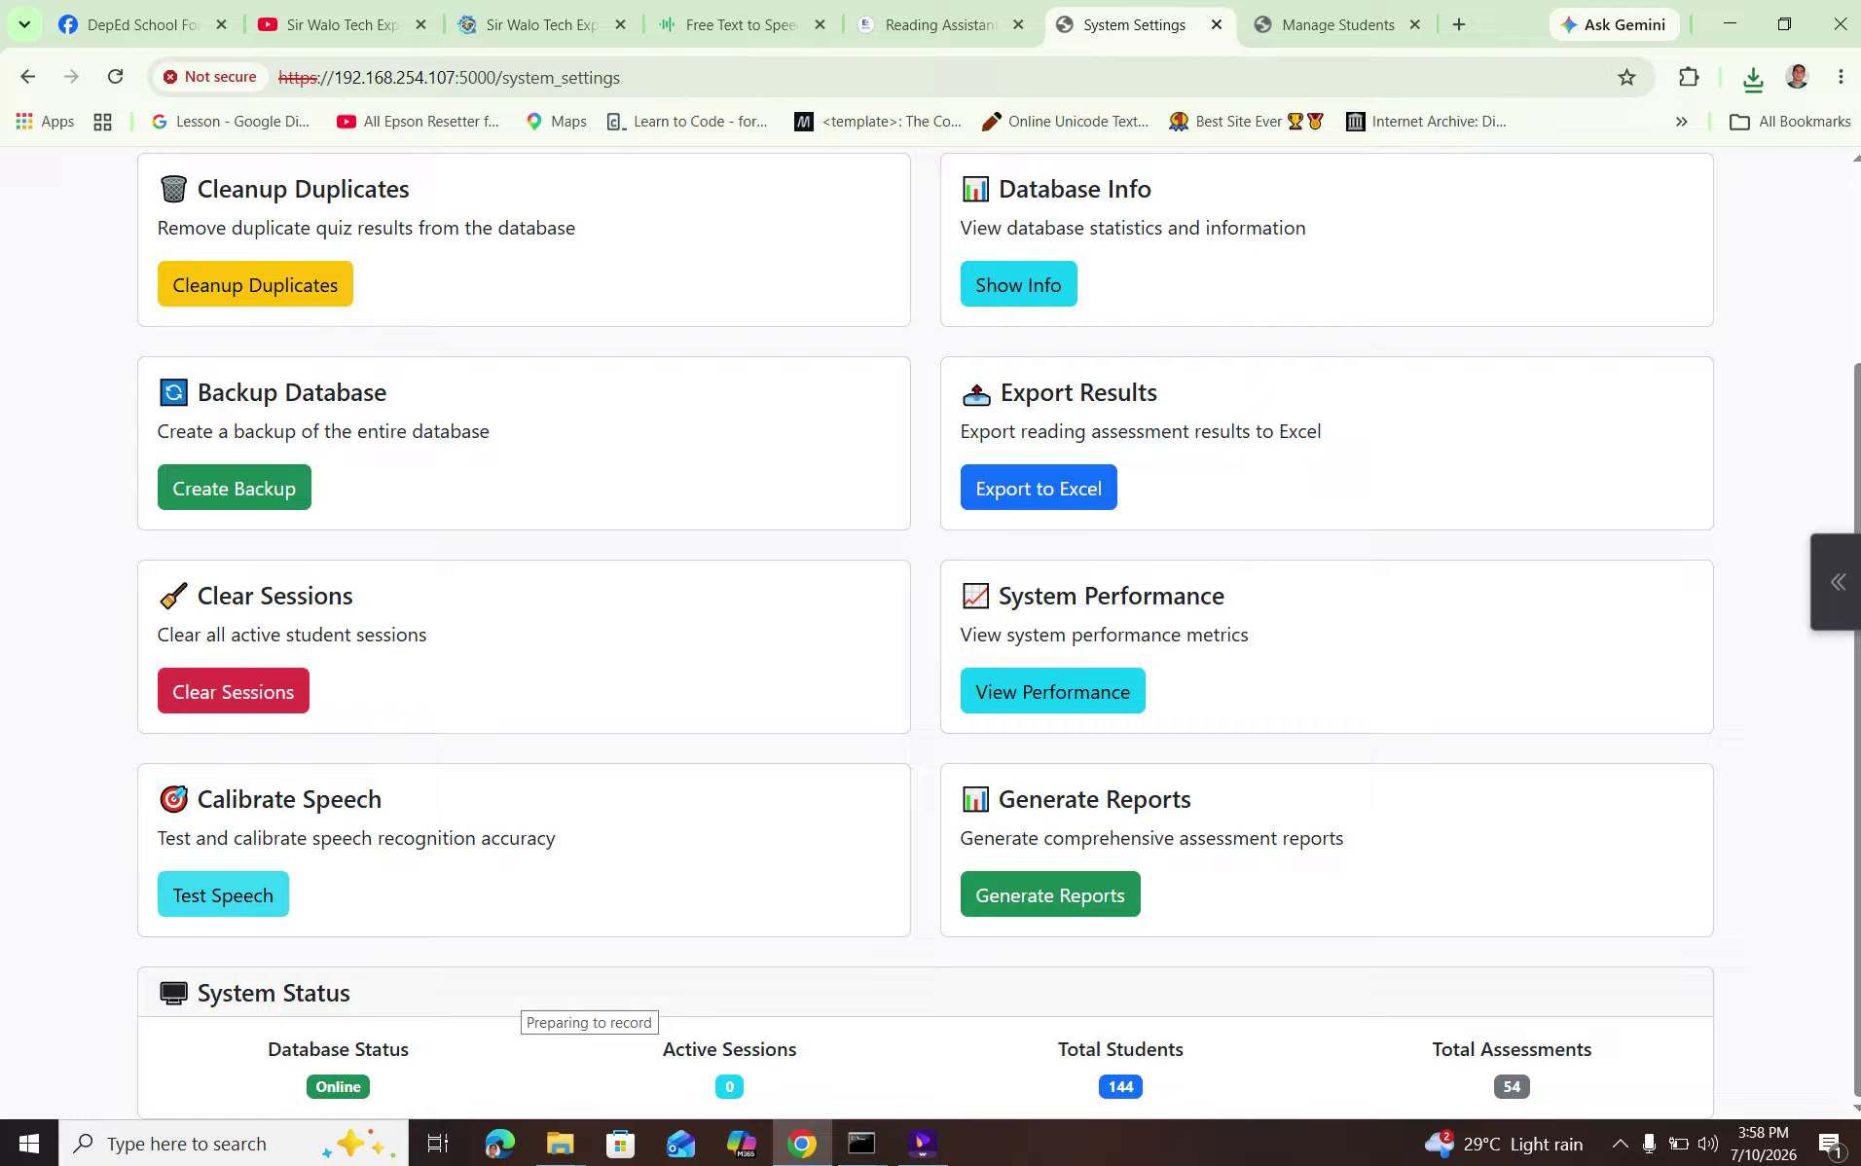
Step: Open the speech calibration test and examine its English reading text and recording controls
scroll(488, 448, down, 3)
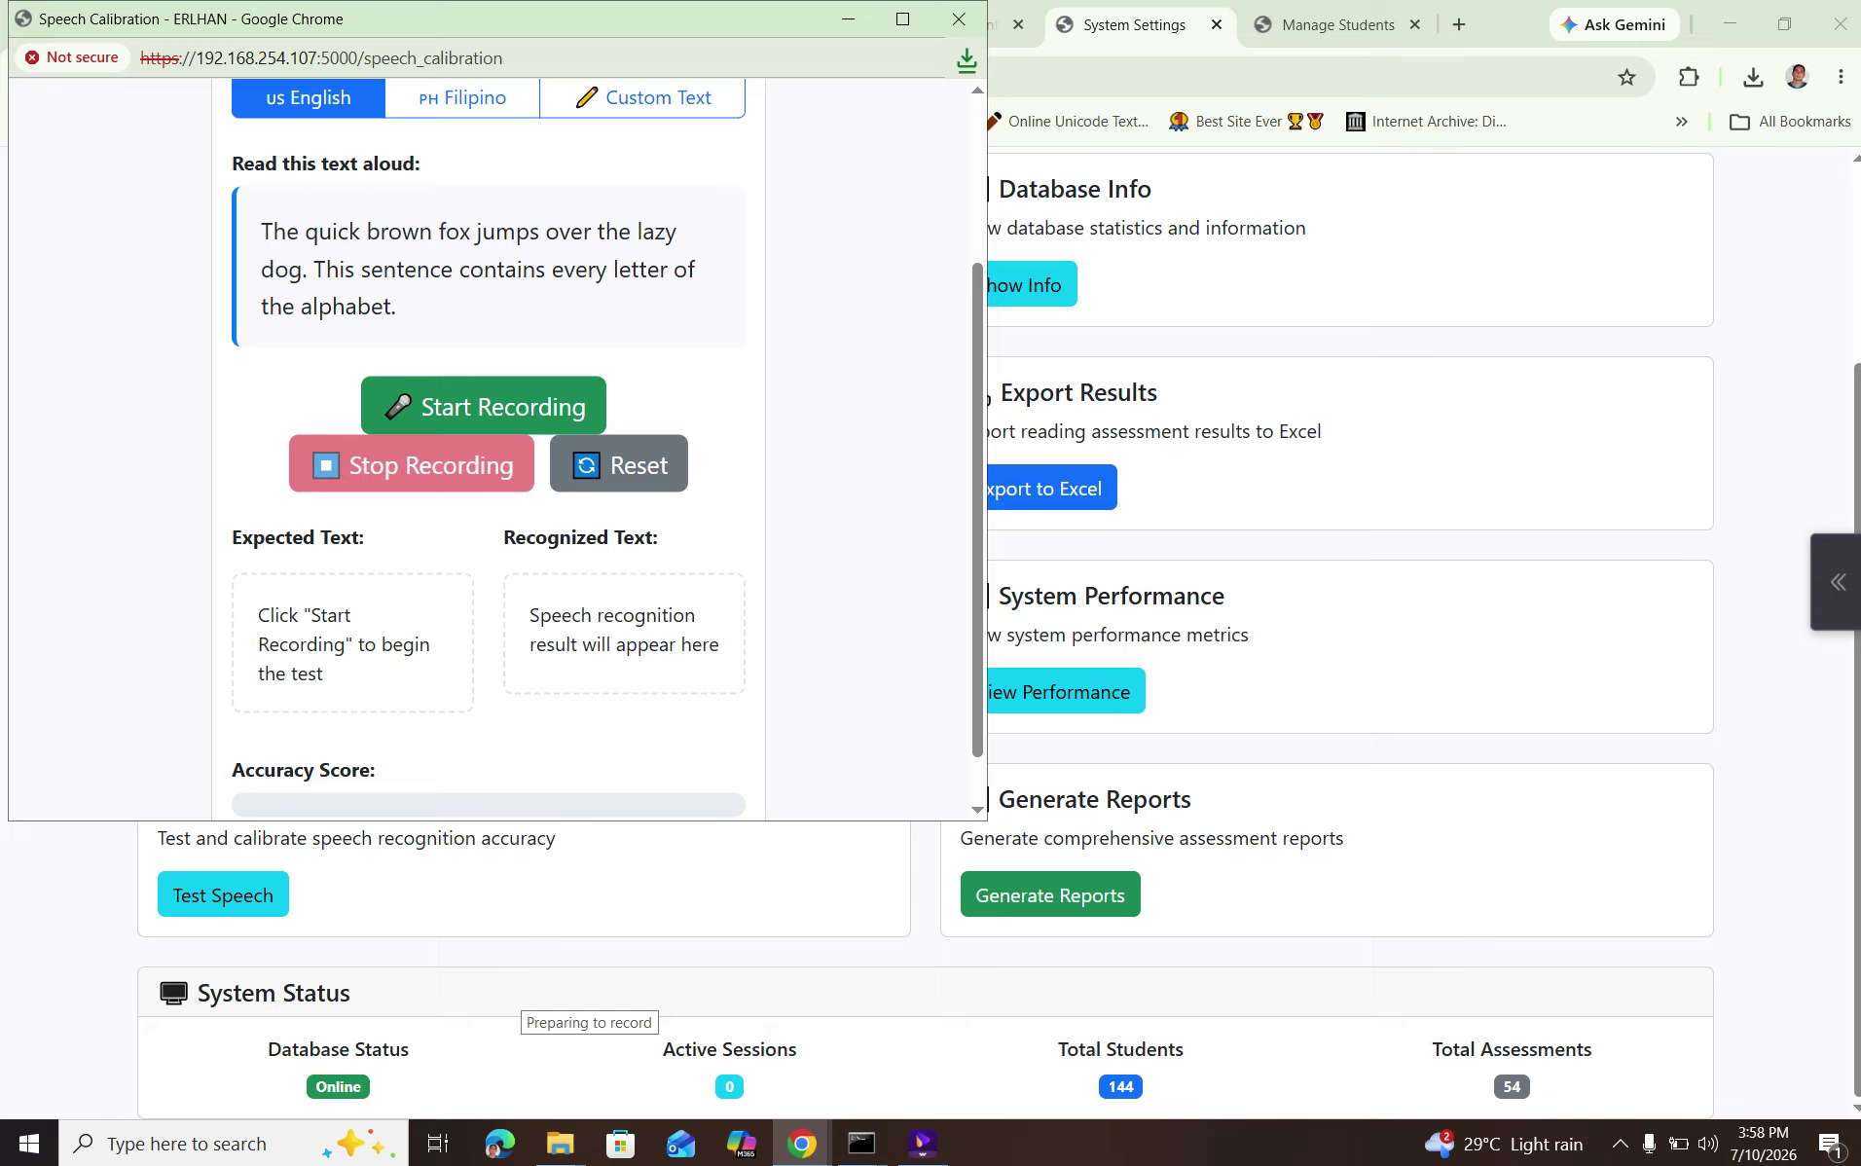
scroll(488, 448, up, 1)
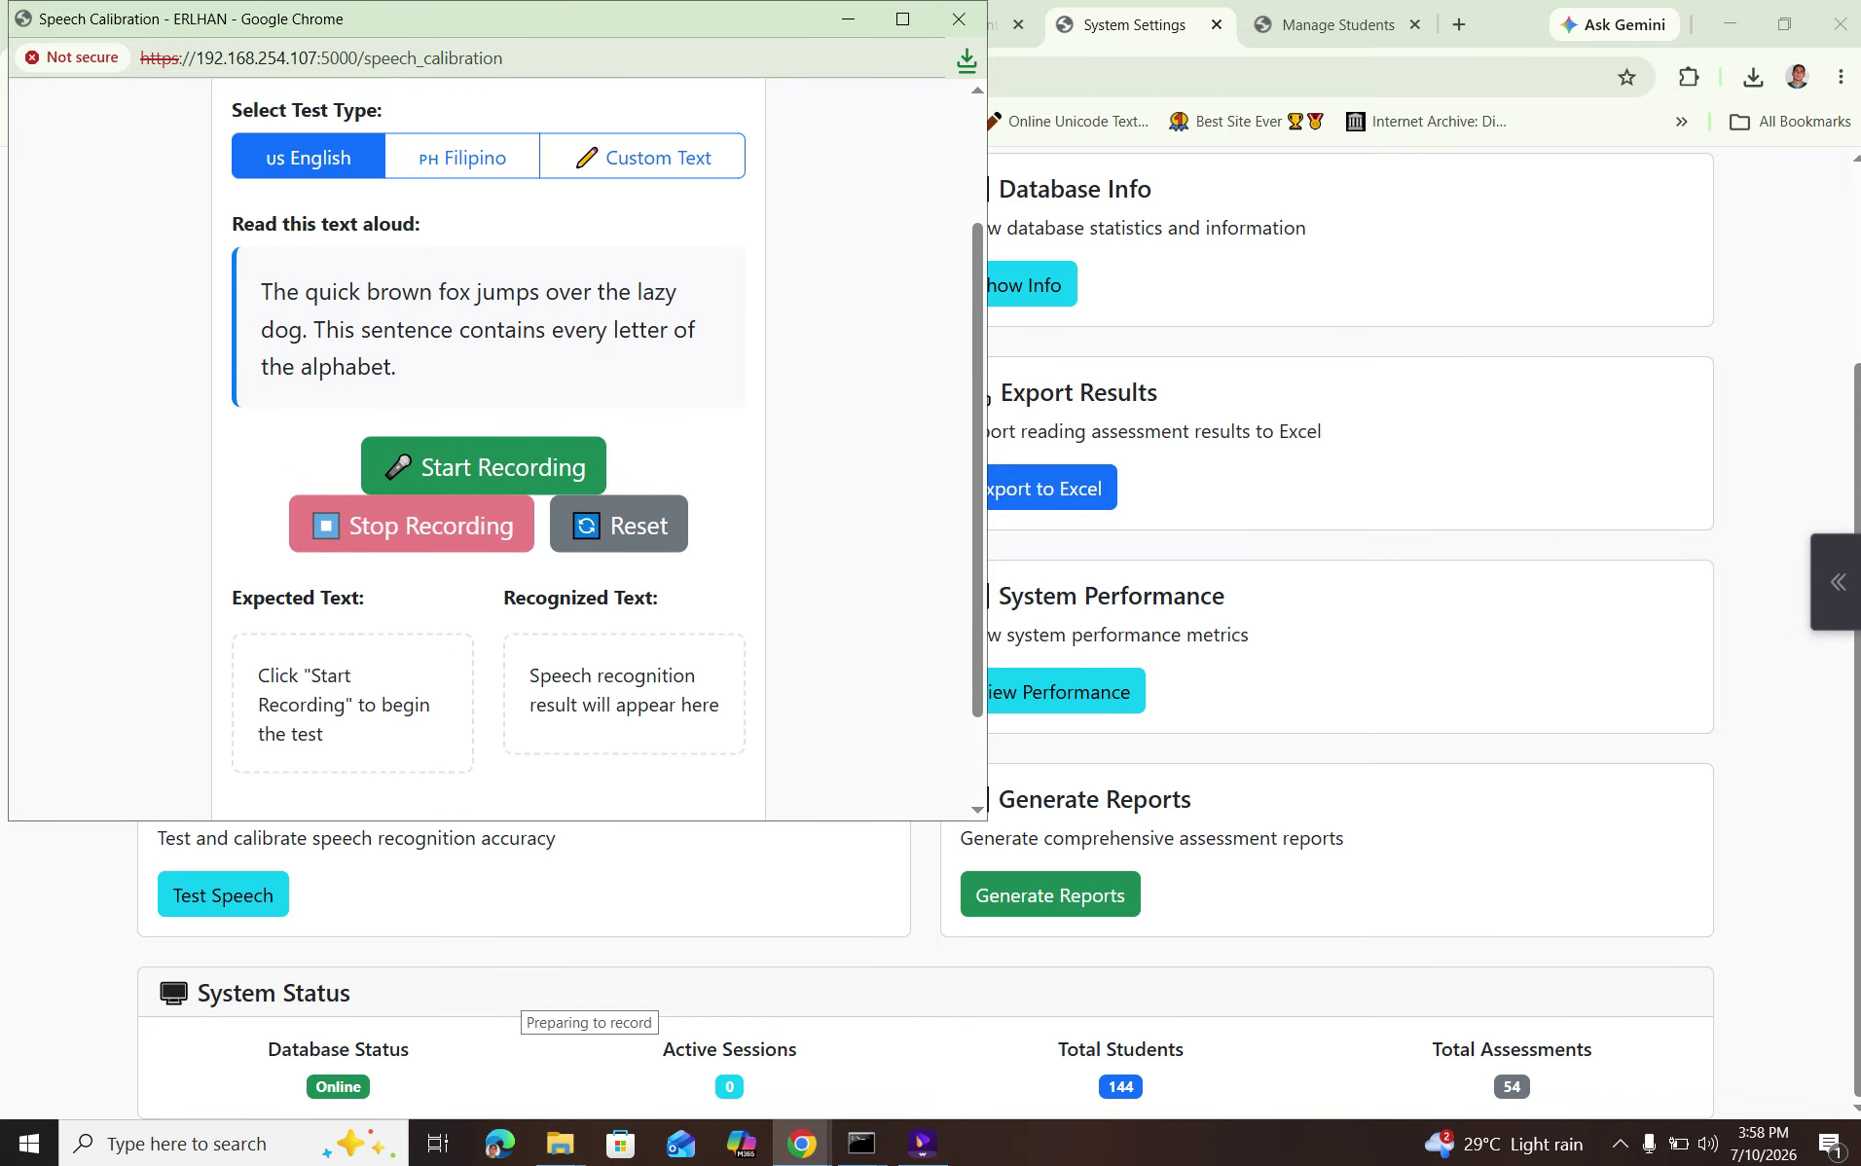
Step: Run the English speech recognition test on the sample text, review its accuracy score and recommendations, and close the speech calibration window
drag(701, 385, 232, 224)
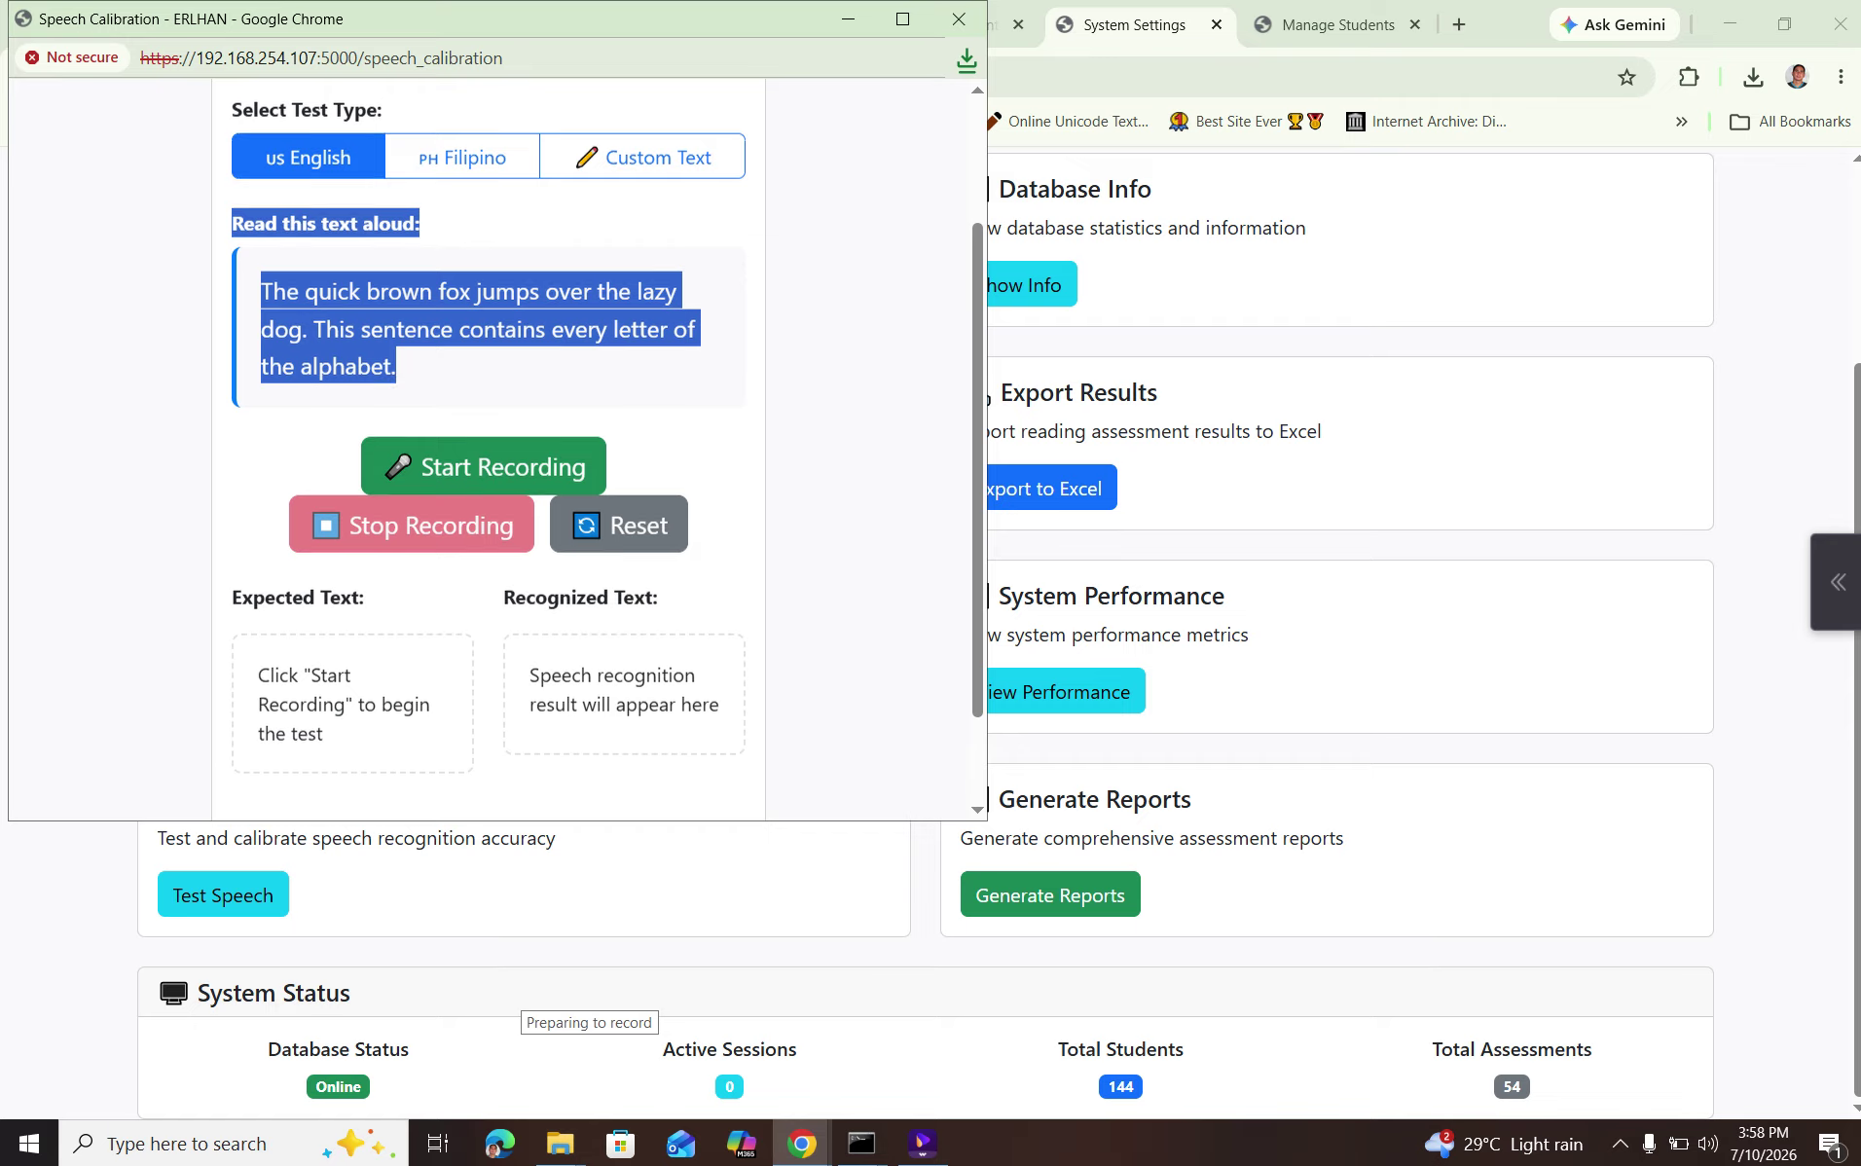
click(487, 424)
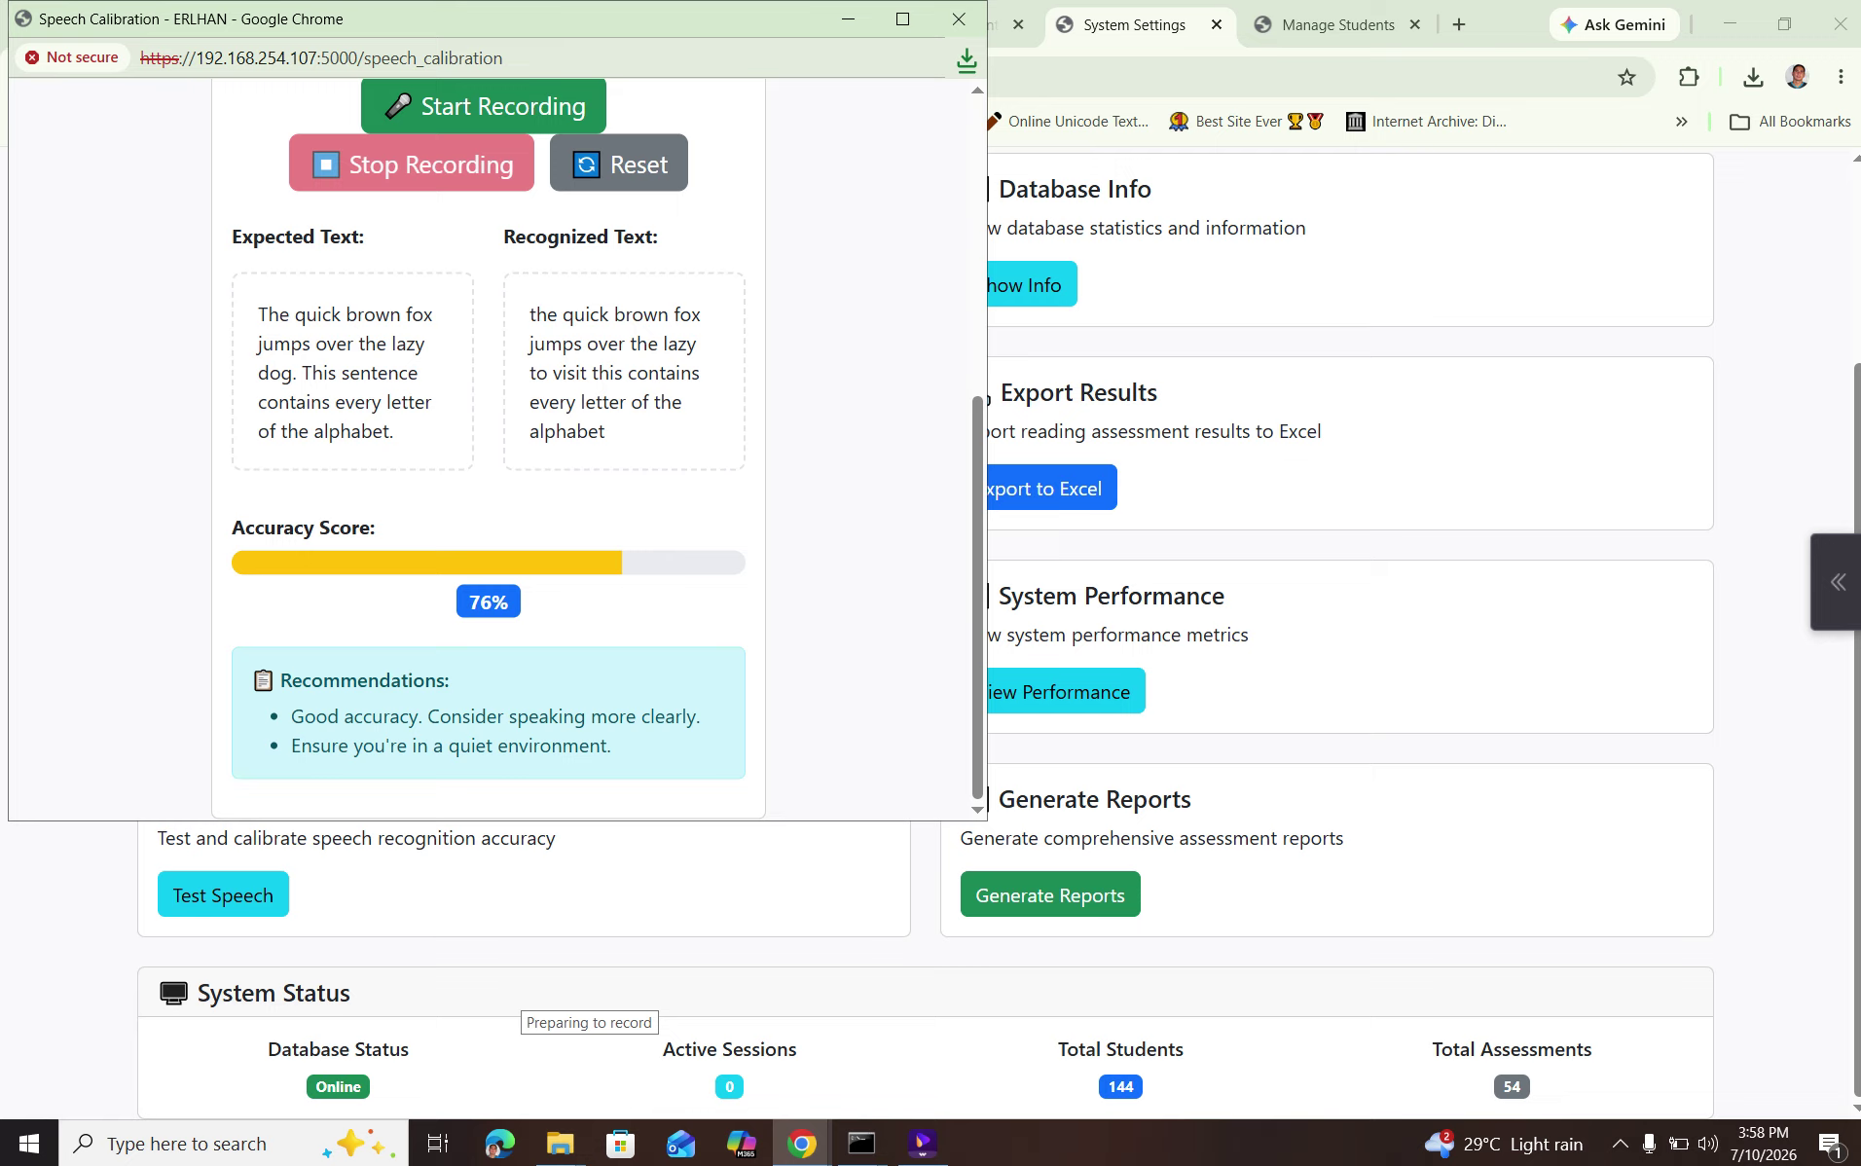
scroll(487, 447, up, 6)
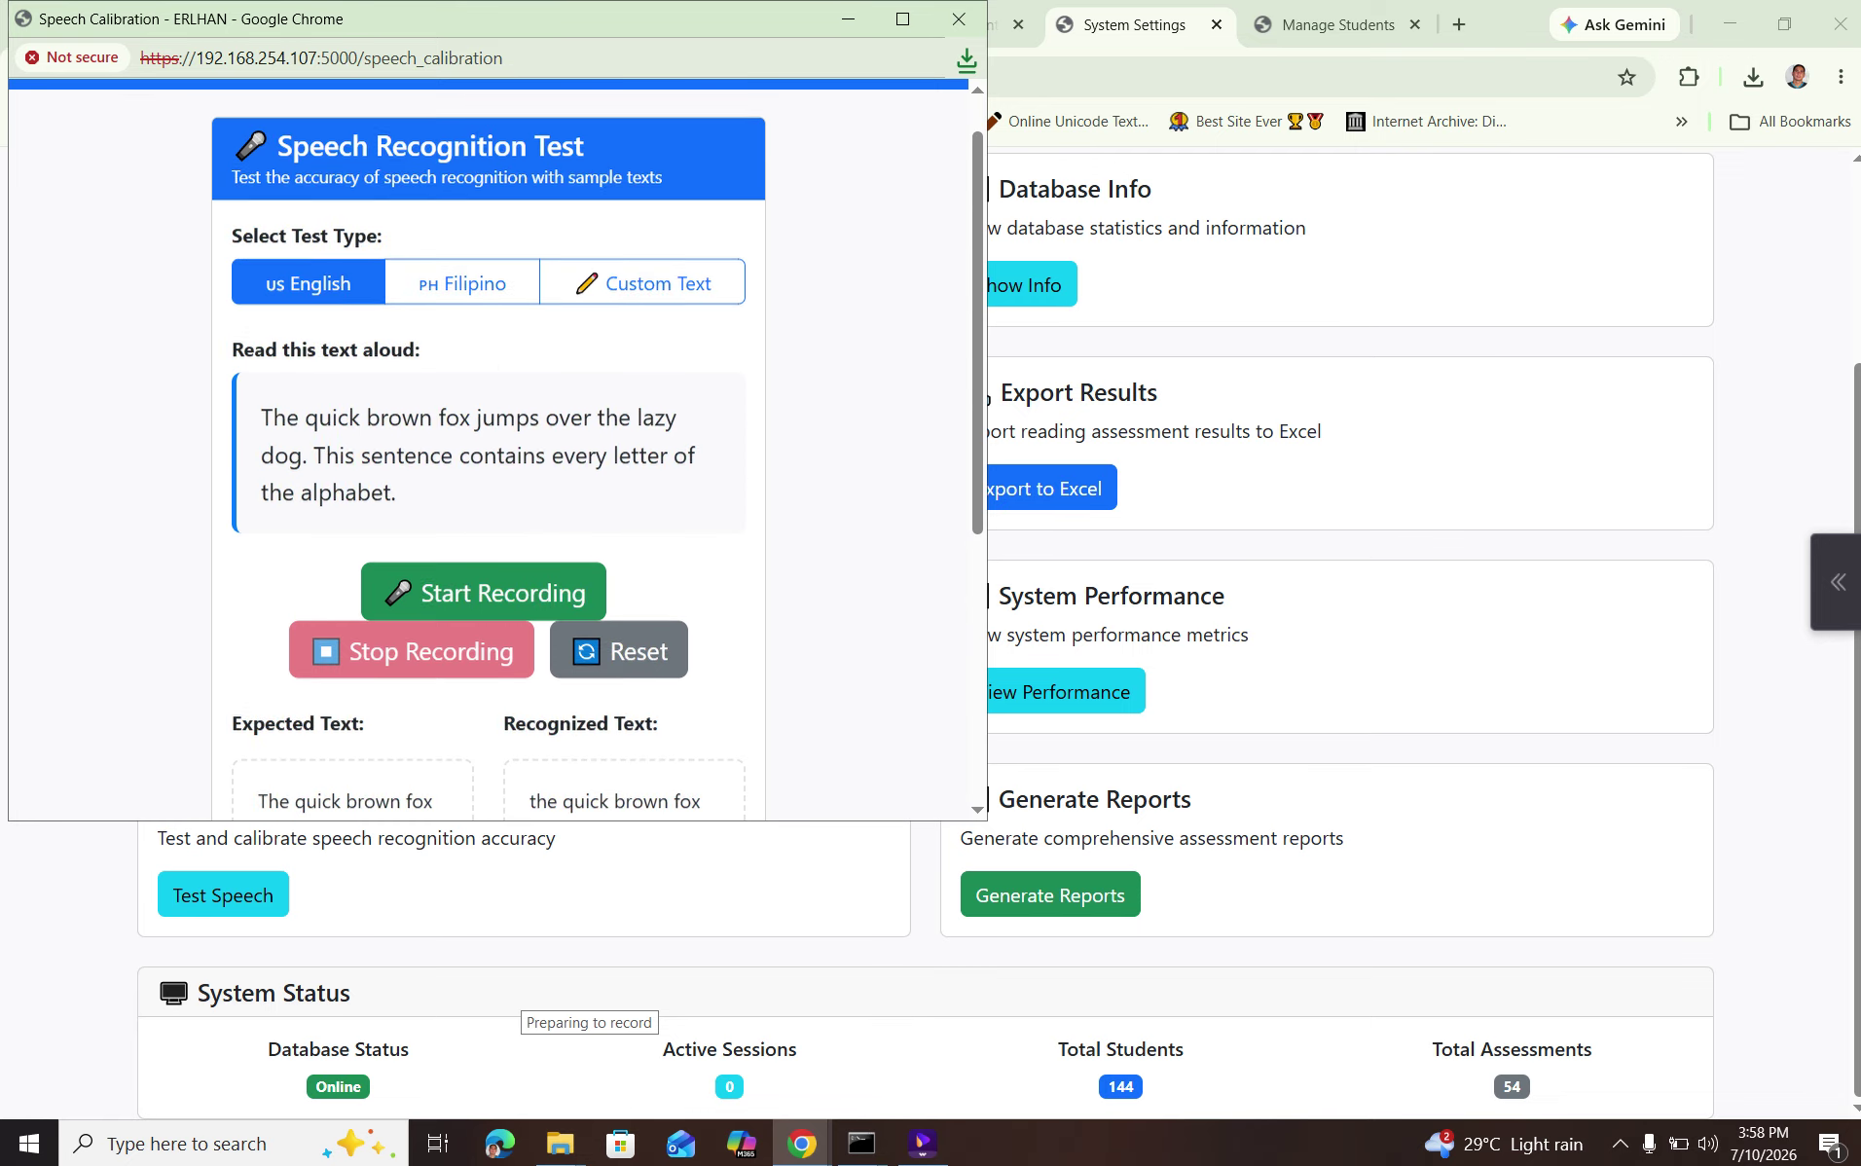
click(959, 18)
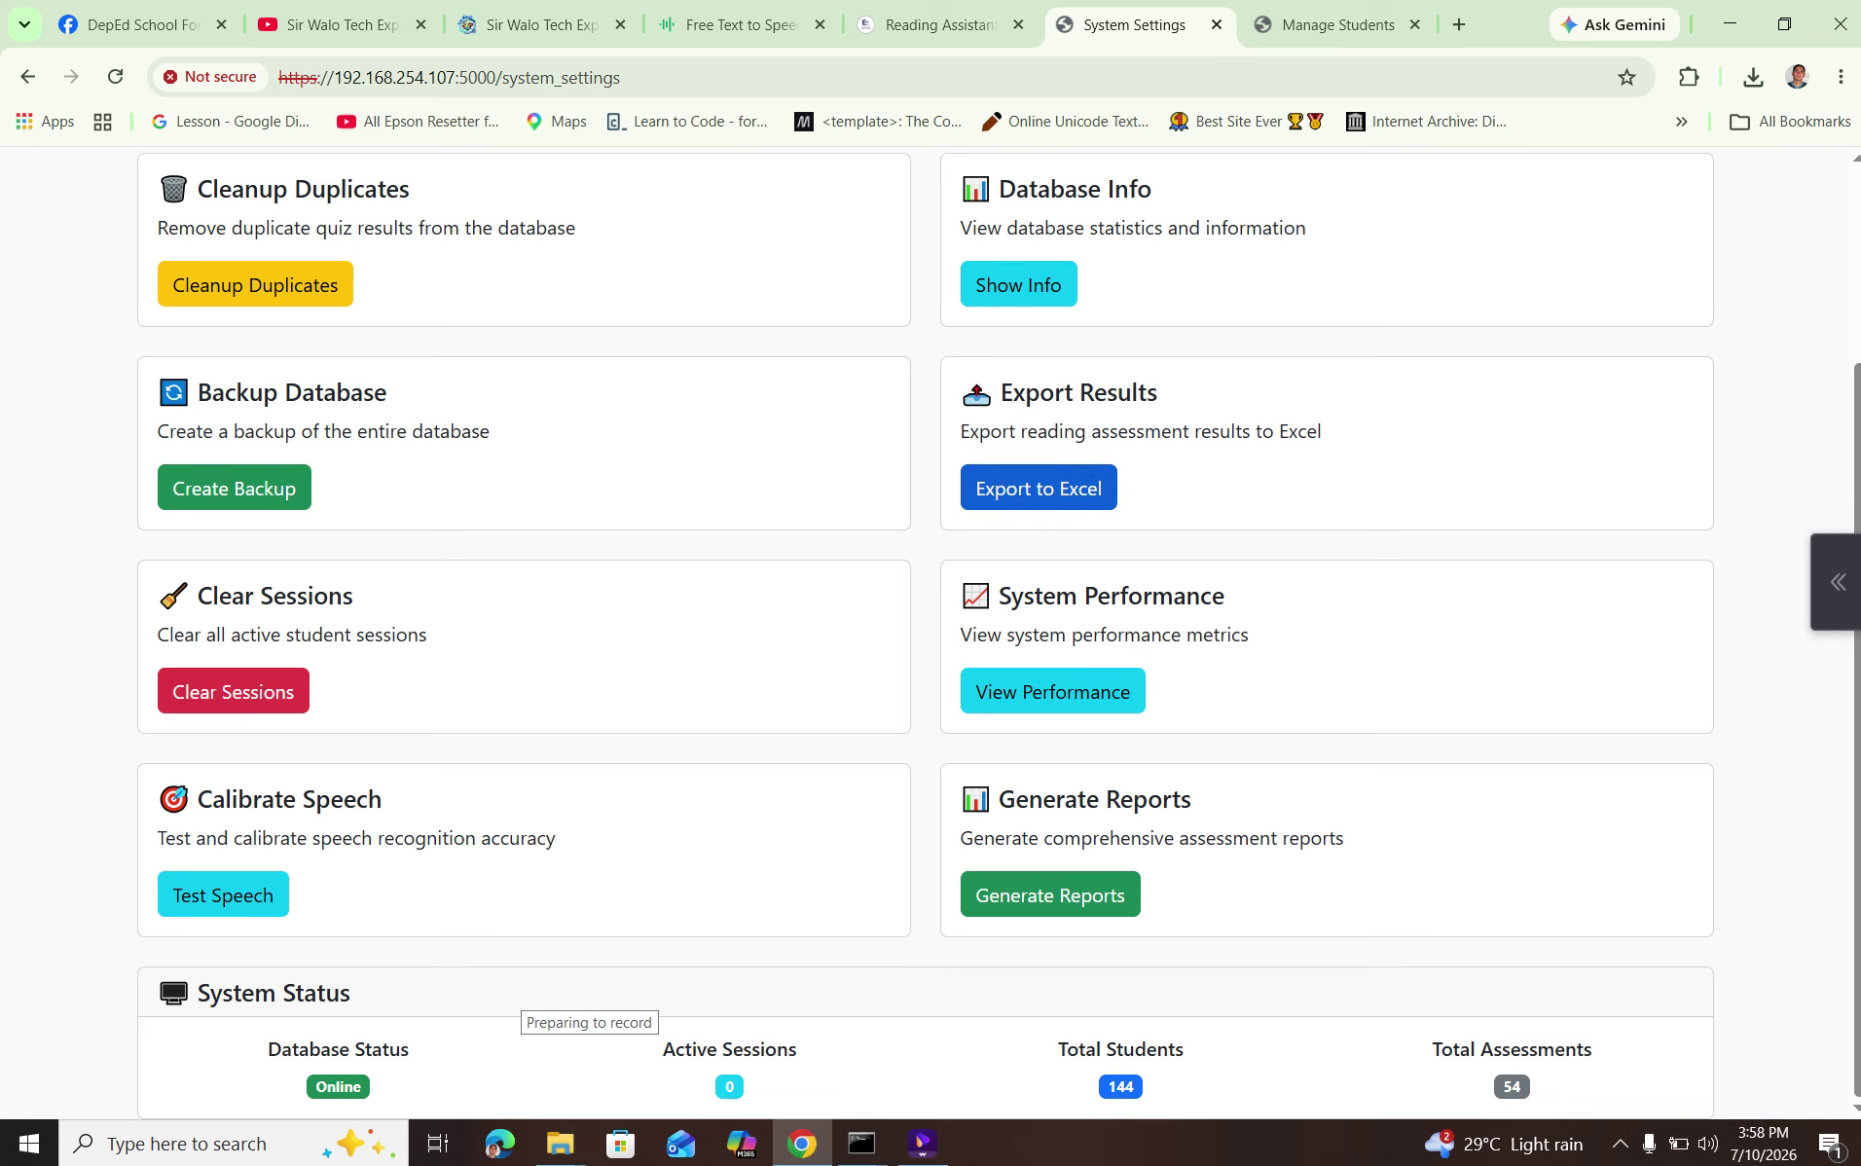
scroll(1039, 486, up, 3)
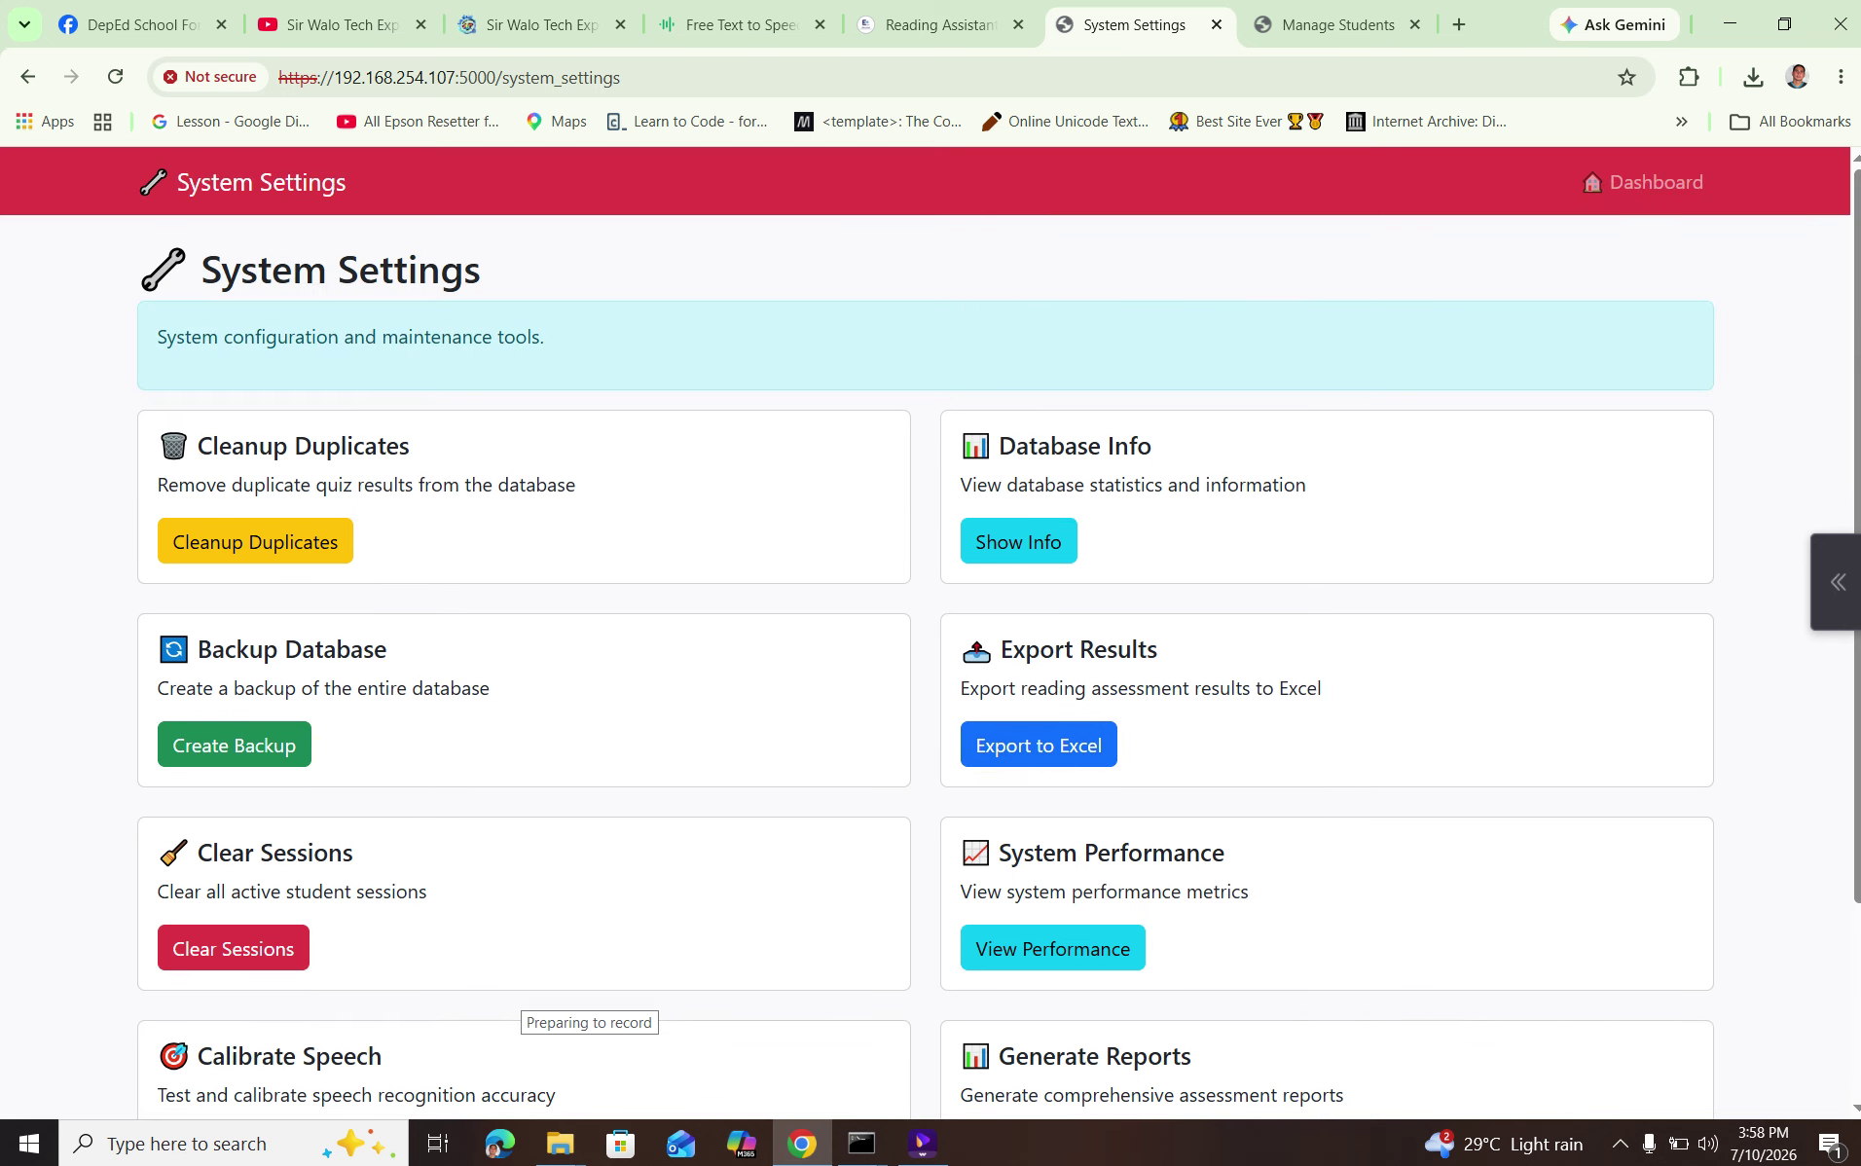
Step: View the DepEd School Forms and Assessment Automation group on Facebook, and switch to the student management page
click(141, 24)
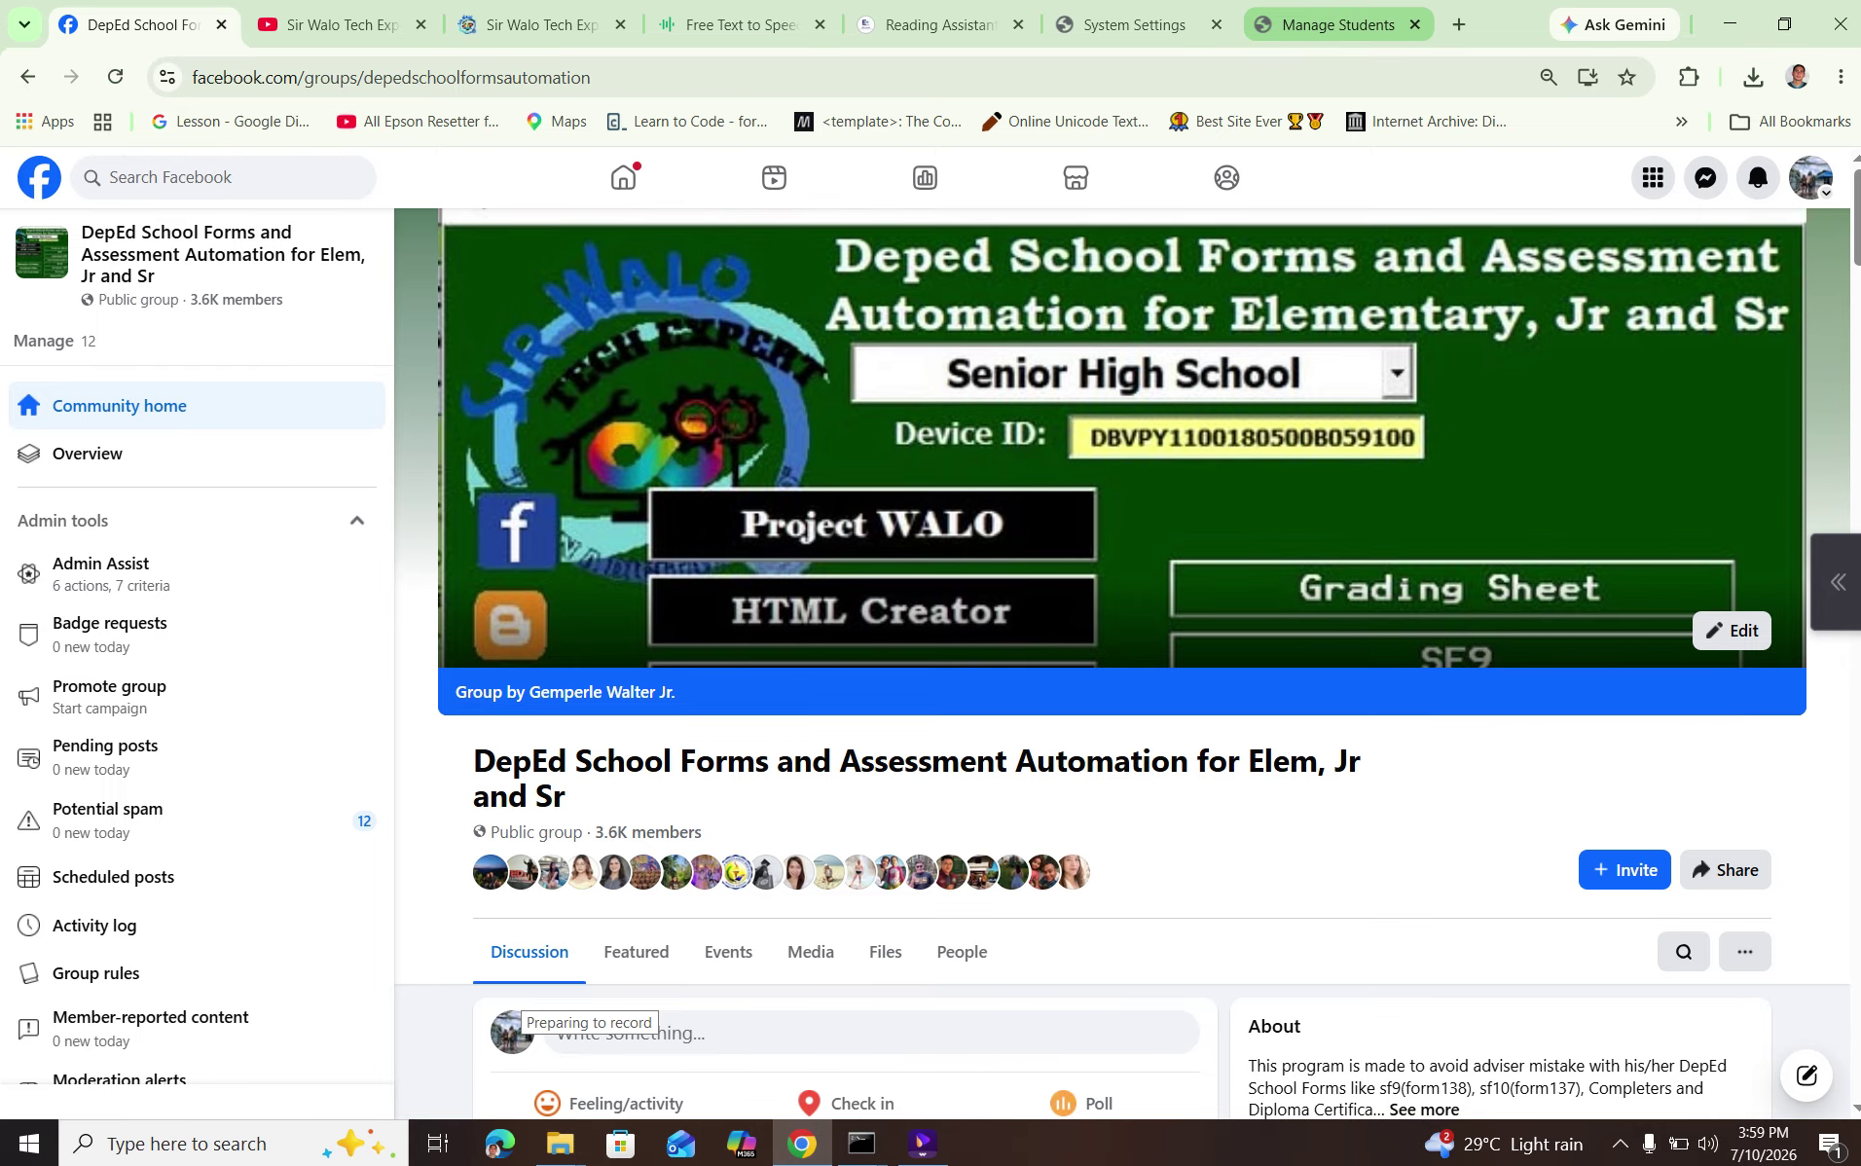
click(1338, 24)
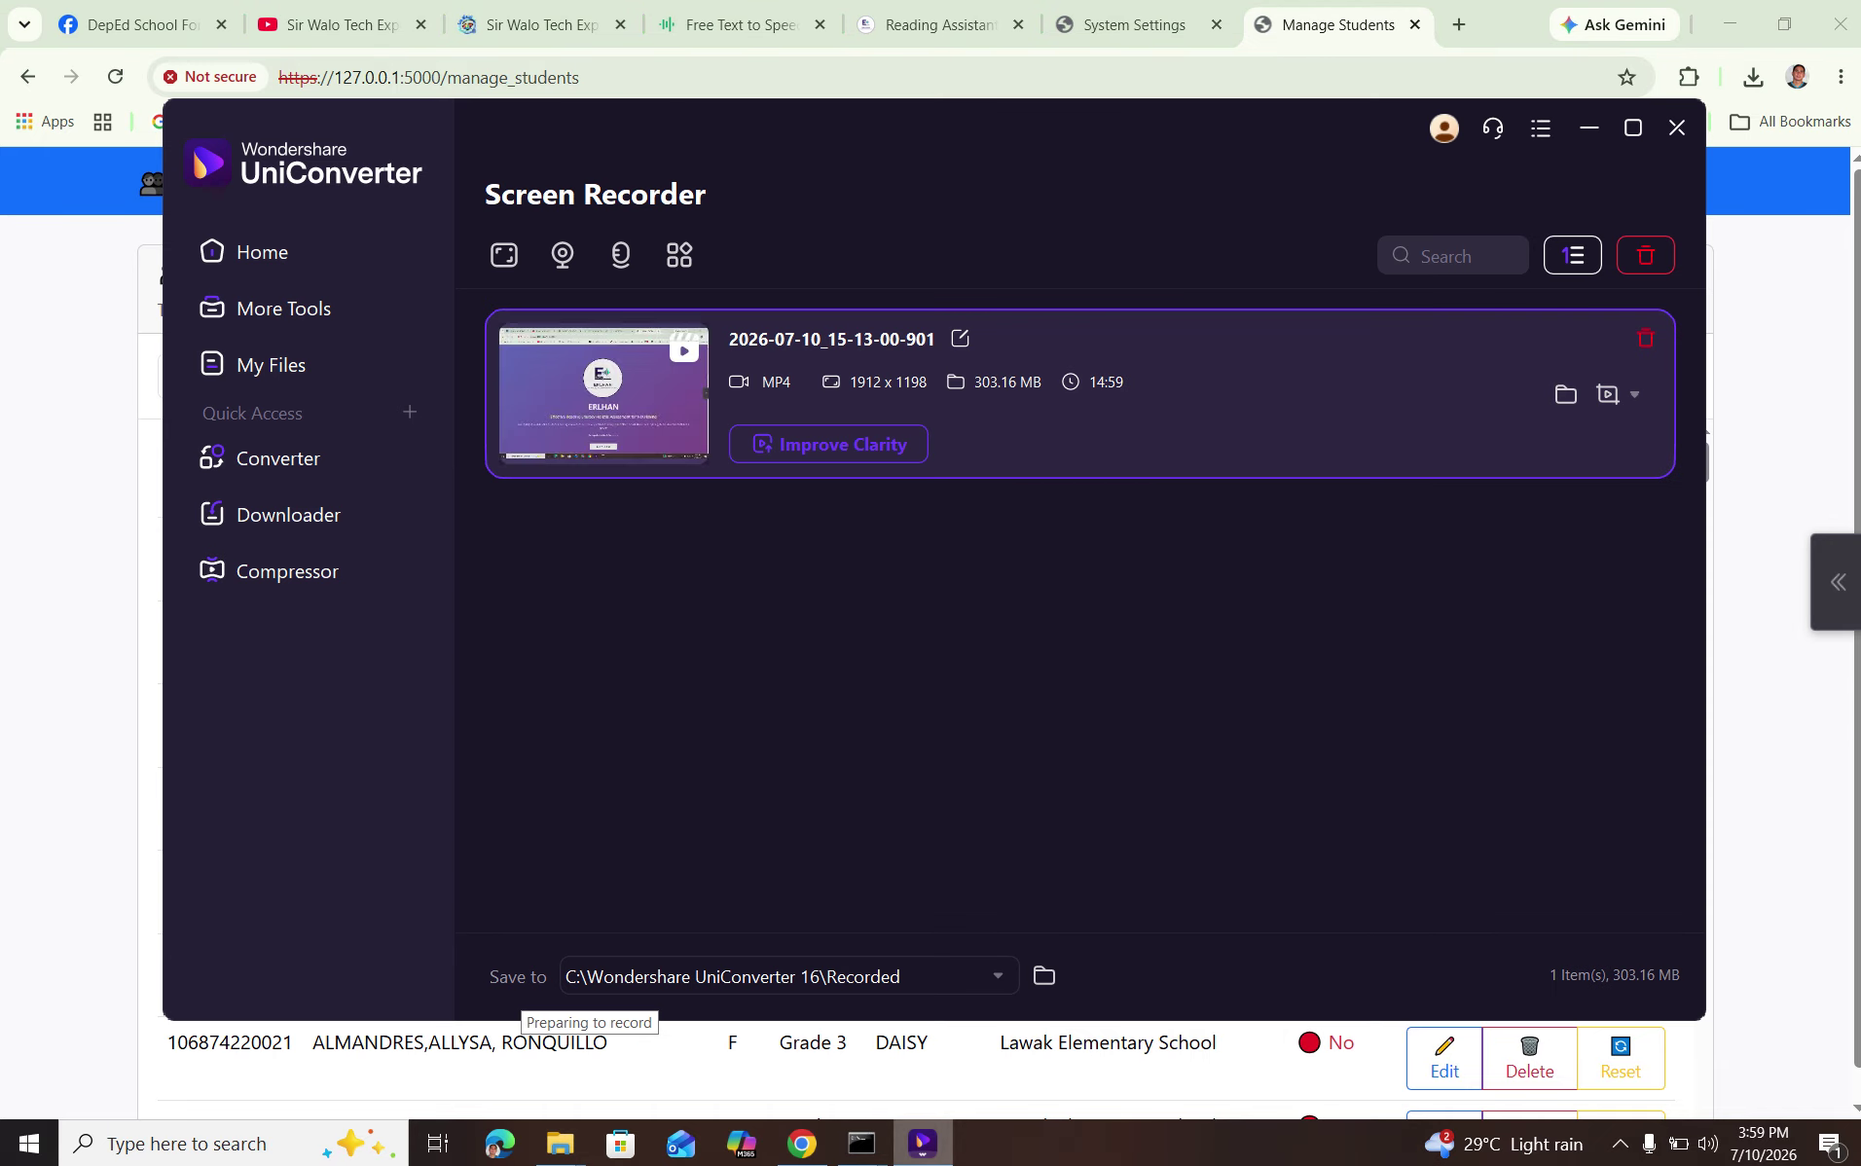
click(503, 254)
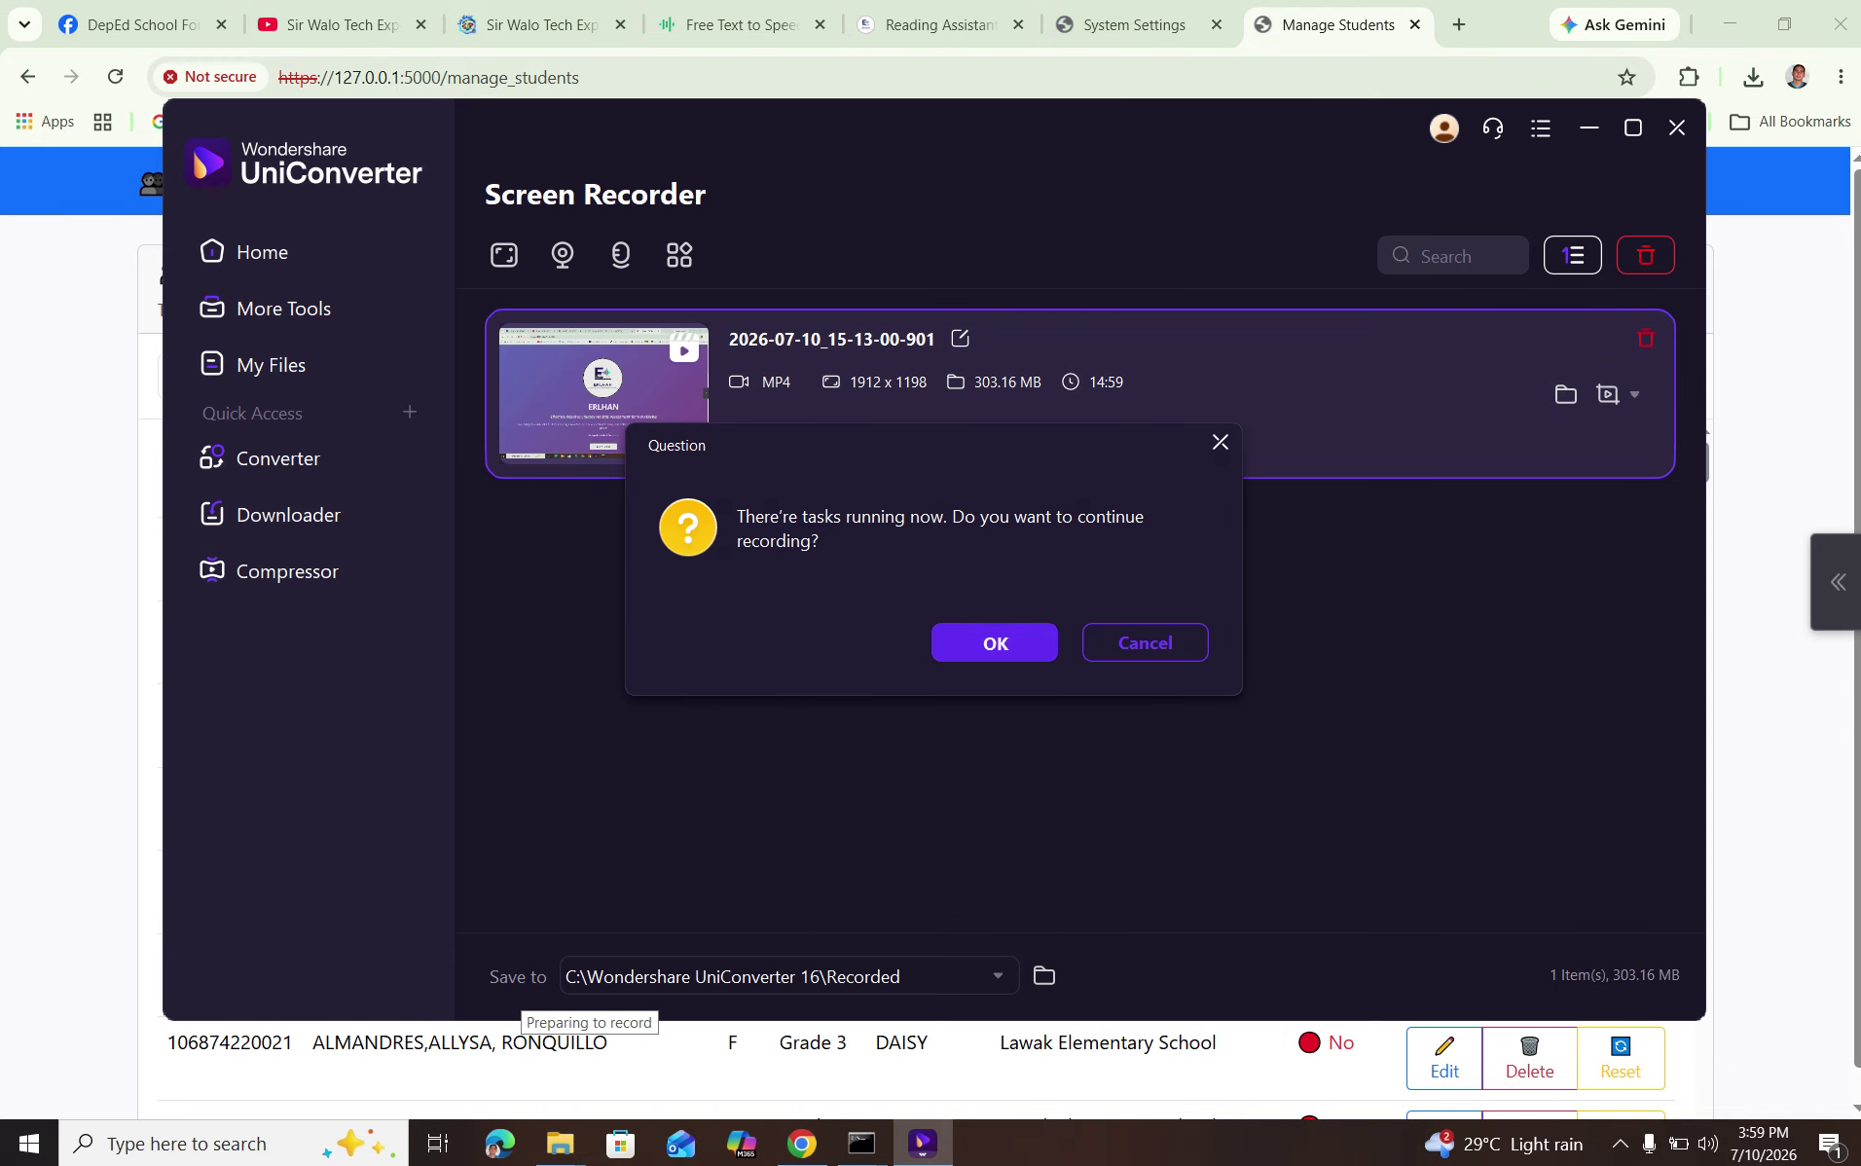